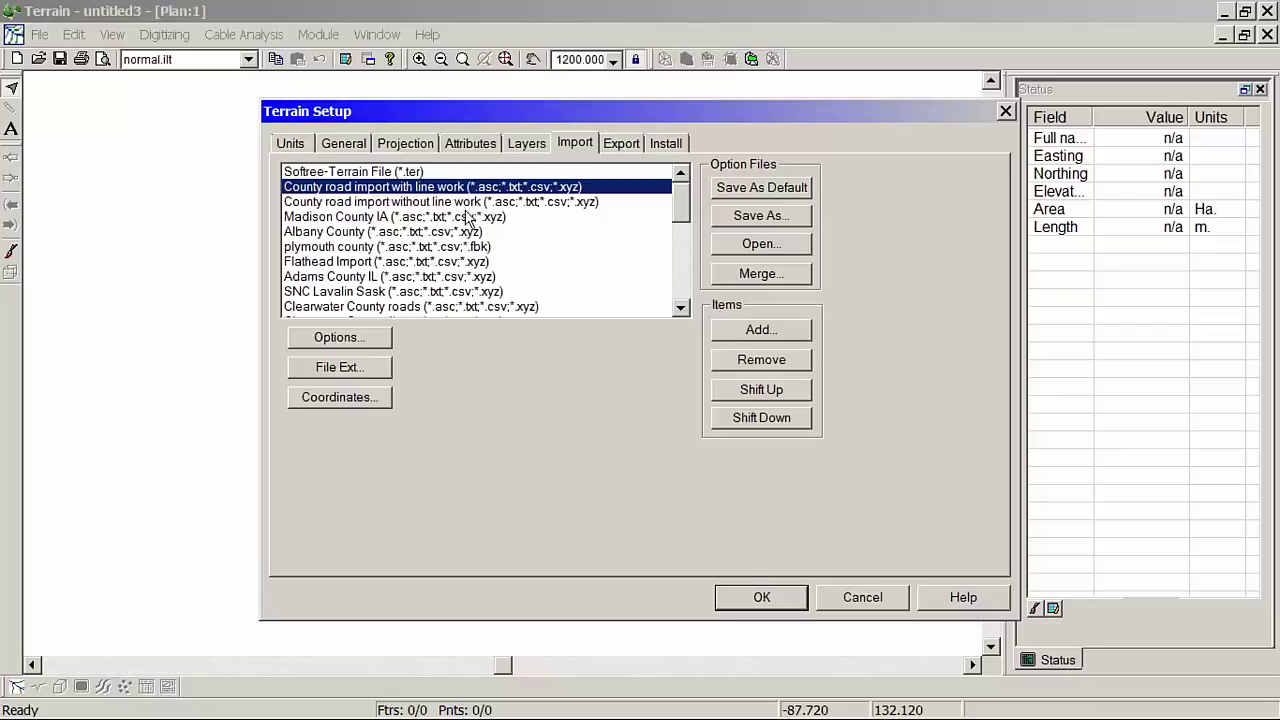
Open the options of the "County road import with line work" format and examine its column assignments.
click(379, 344)
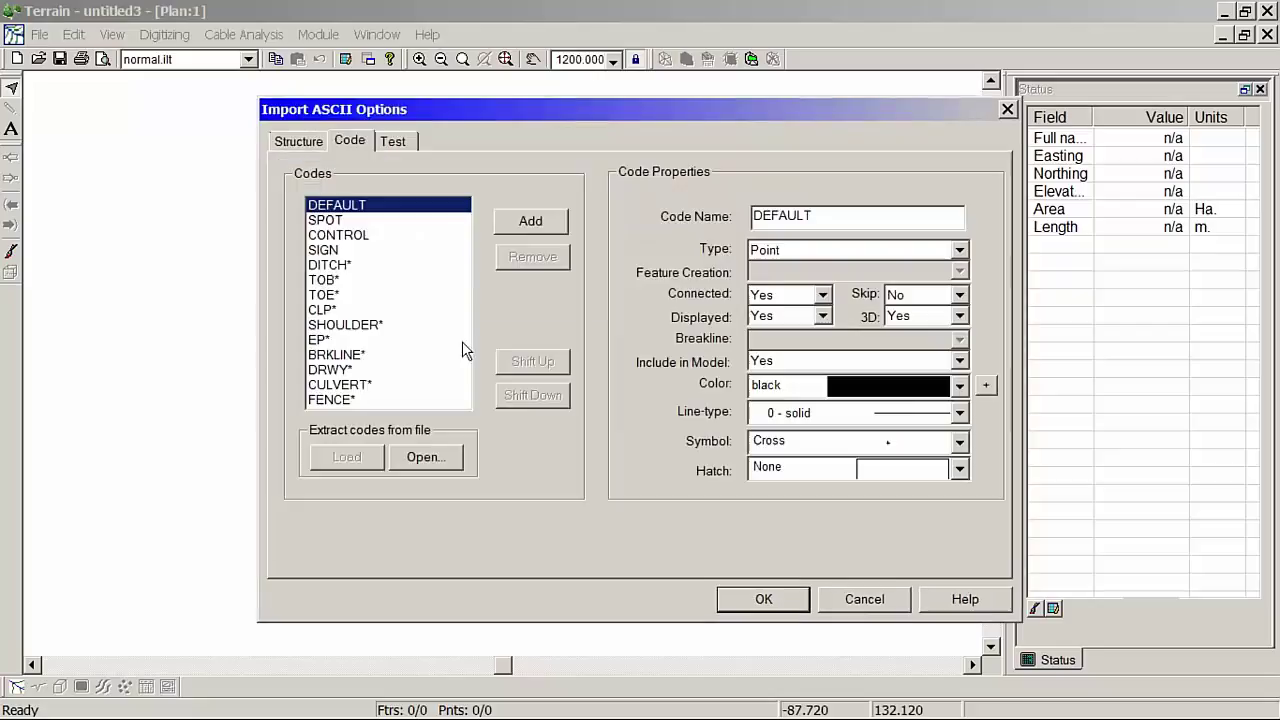
click(318, 142)
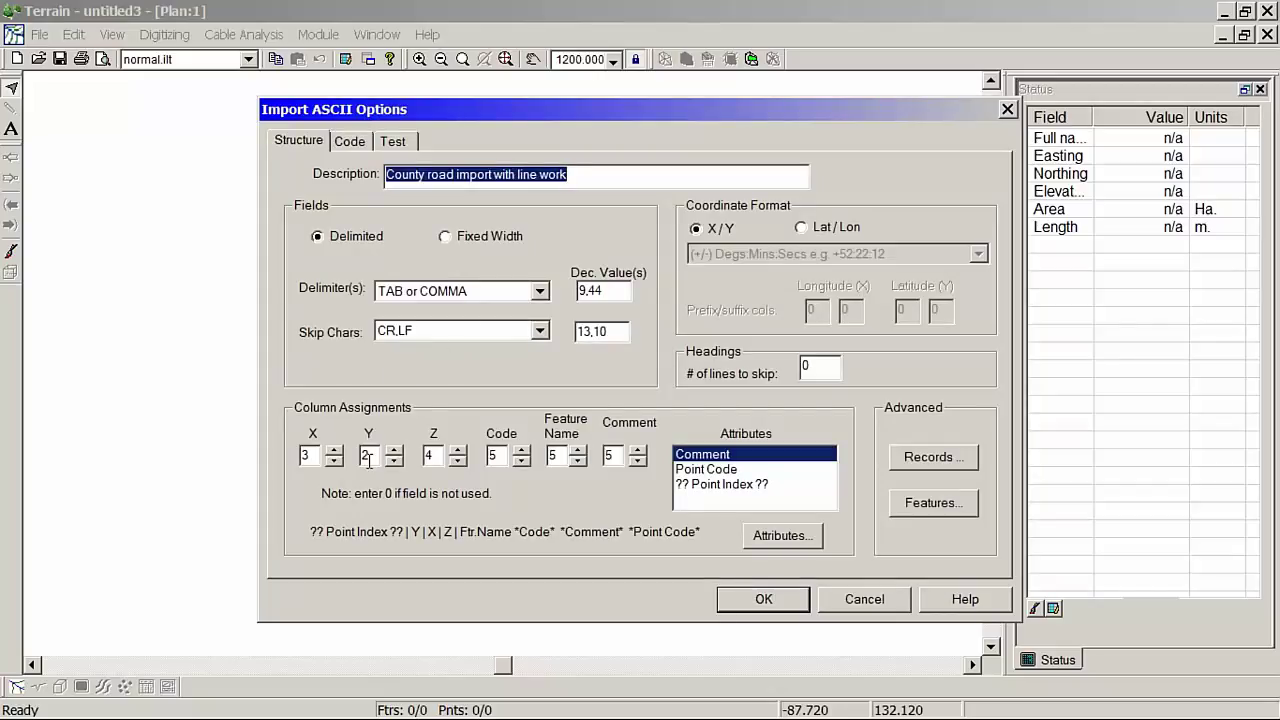
click(308, 456)
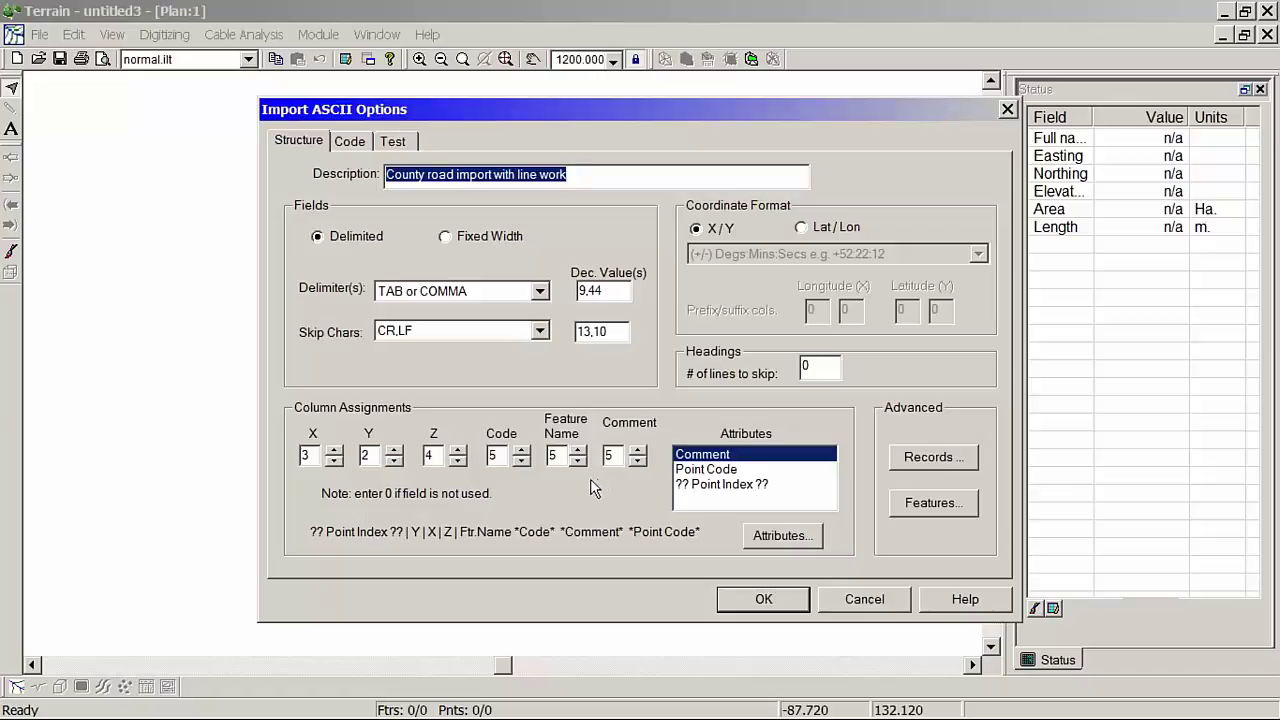
Examine the import code properties of SPOT, CONTROL, DITCH*, TOB* and TOE*.
click(350, 142)
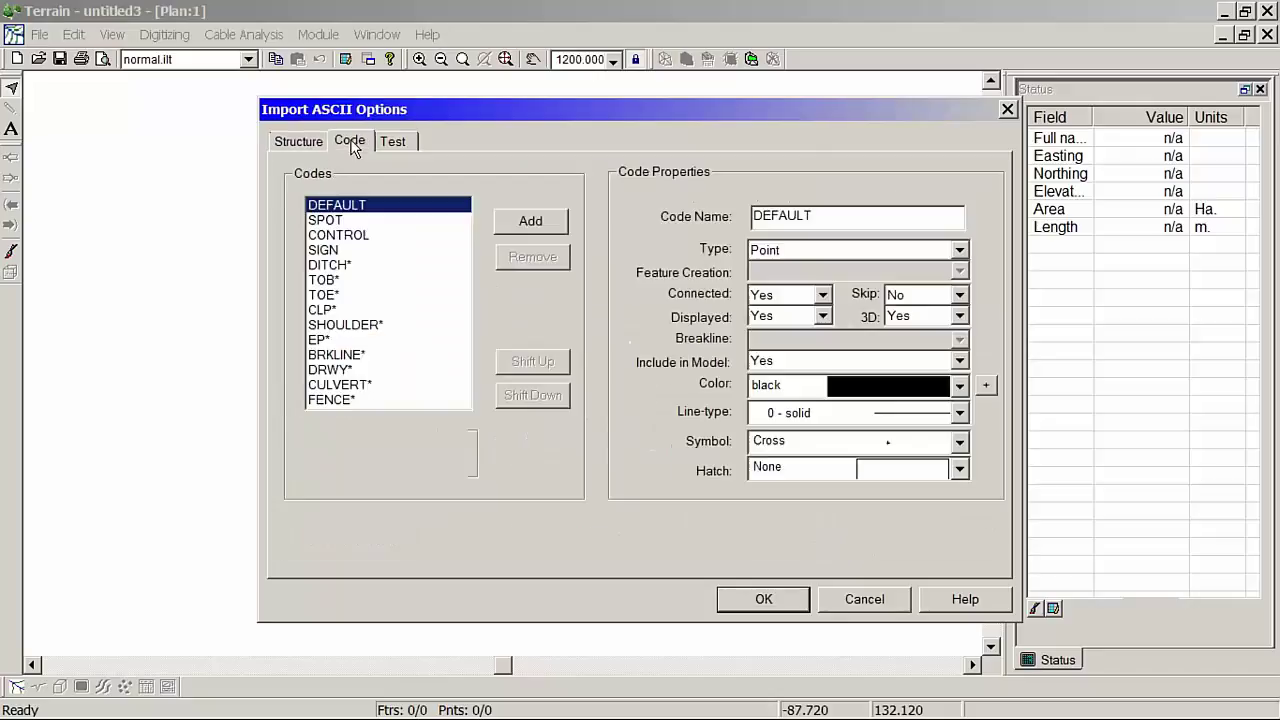
click(348, 222)
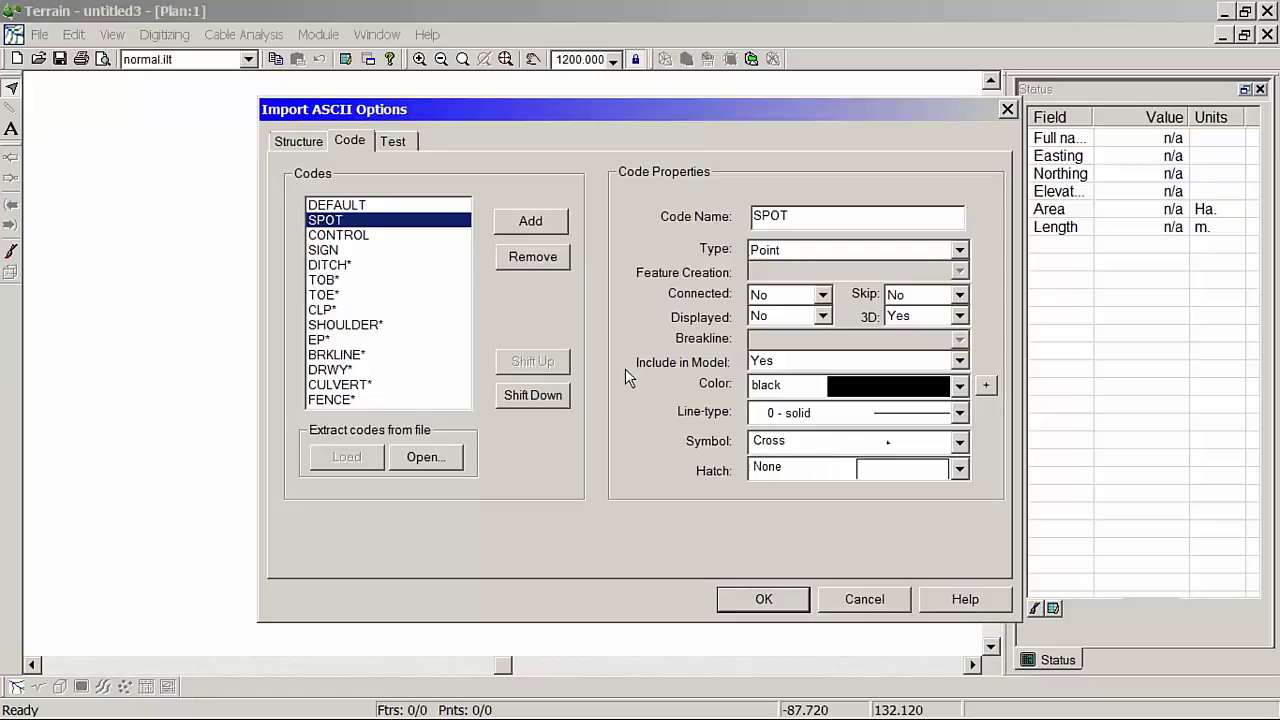
click(369, 236)
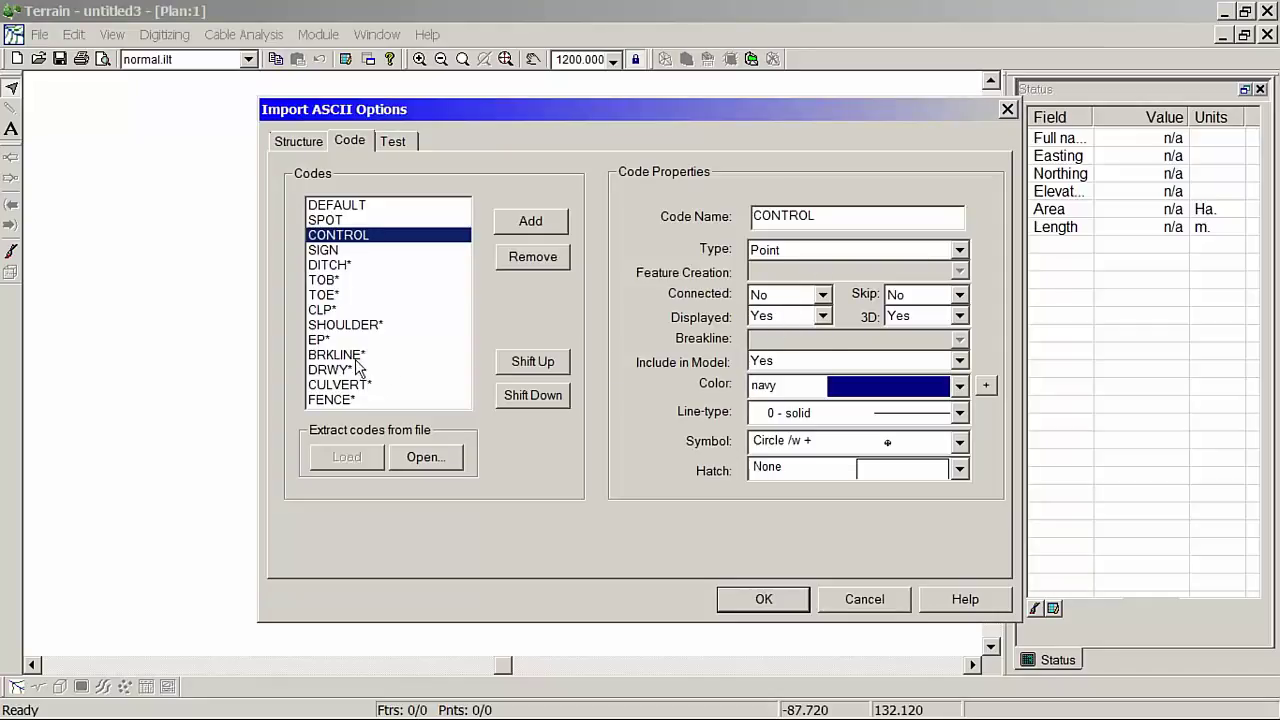
click(342, 266)
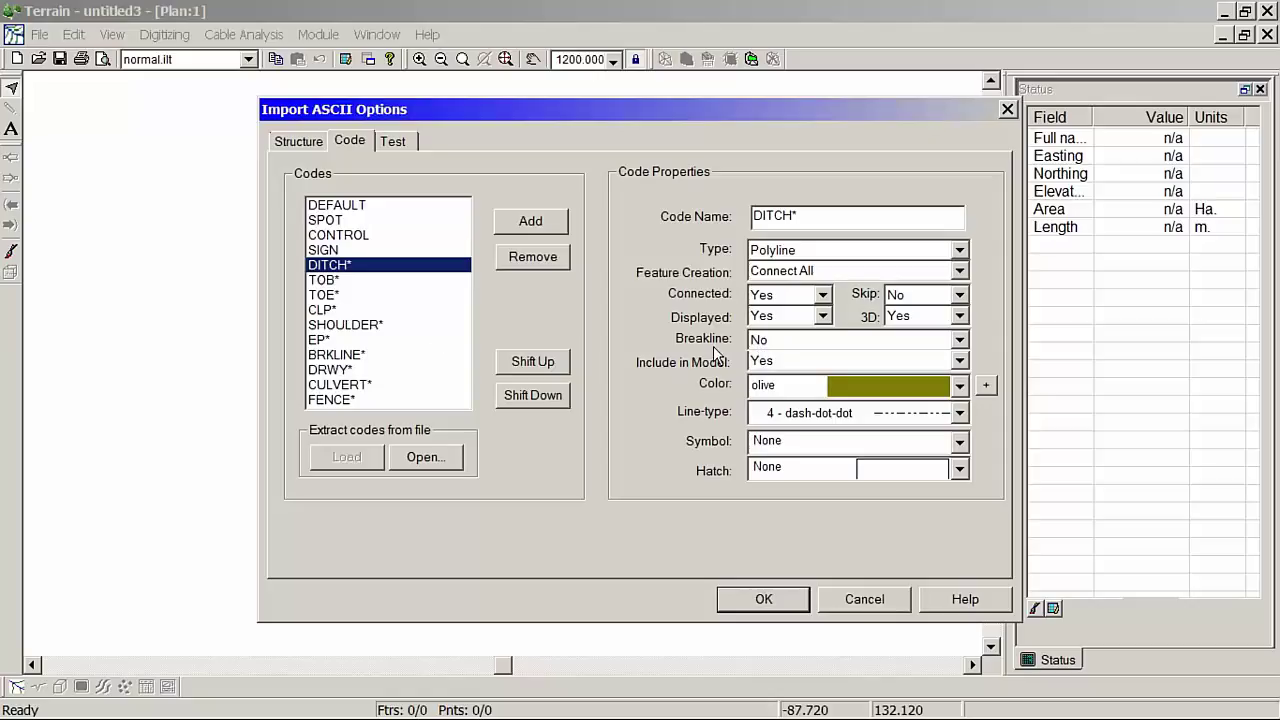
click(350, 285)
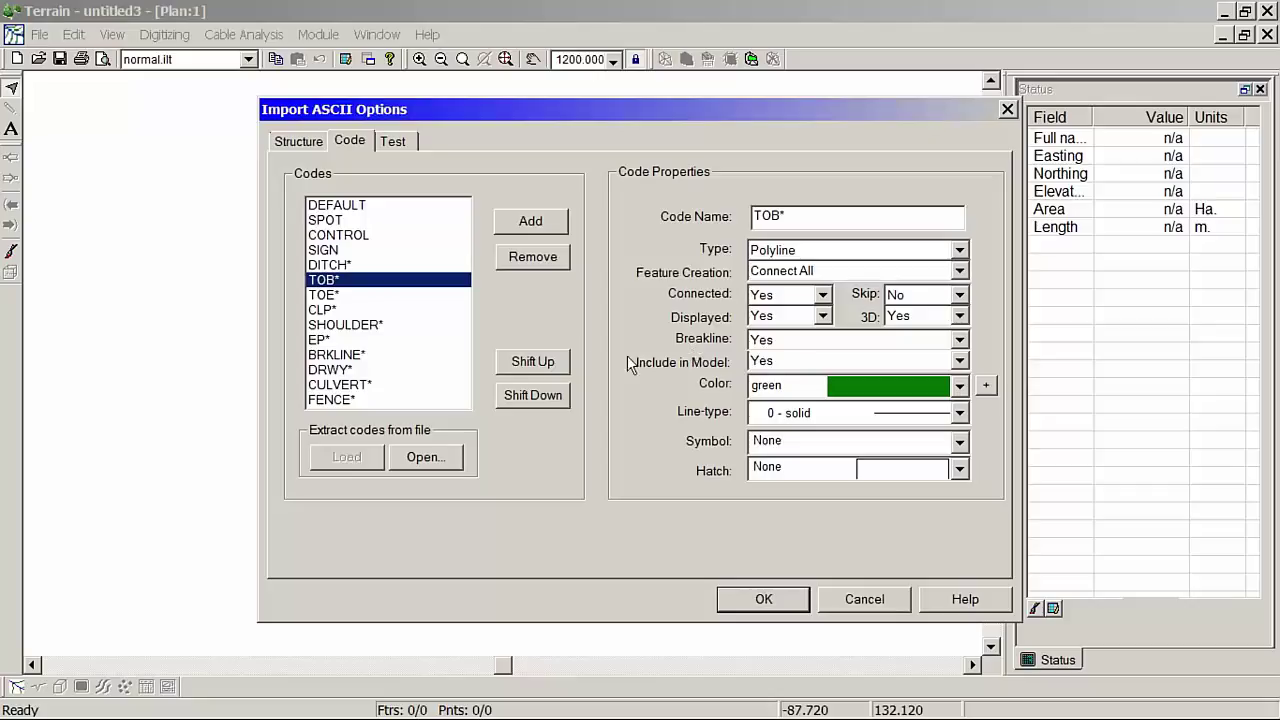
click(358, 299)
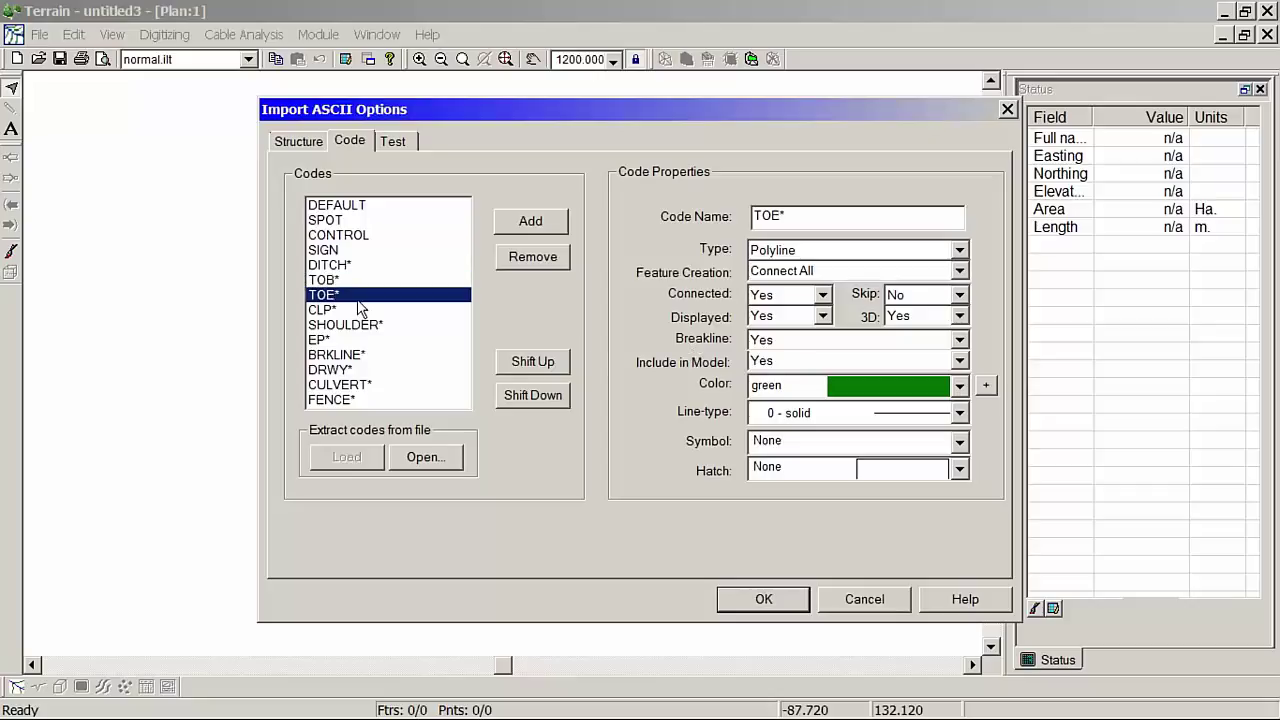
Examine the properties of the remaining line codes, from CLP*, SHOULDER*, EP* and BRKLINE* through DRWY*, CULVERT* and FENCE*.
click(348, 327)
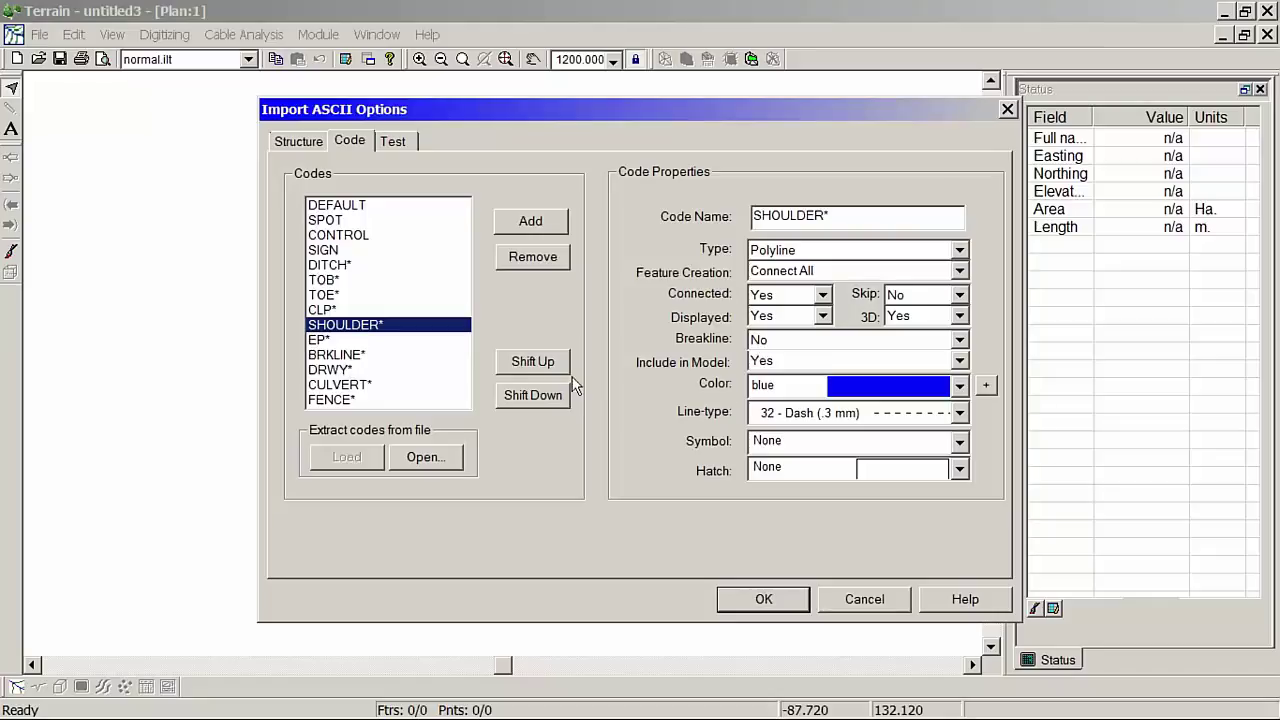
click(336, 342)
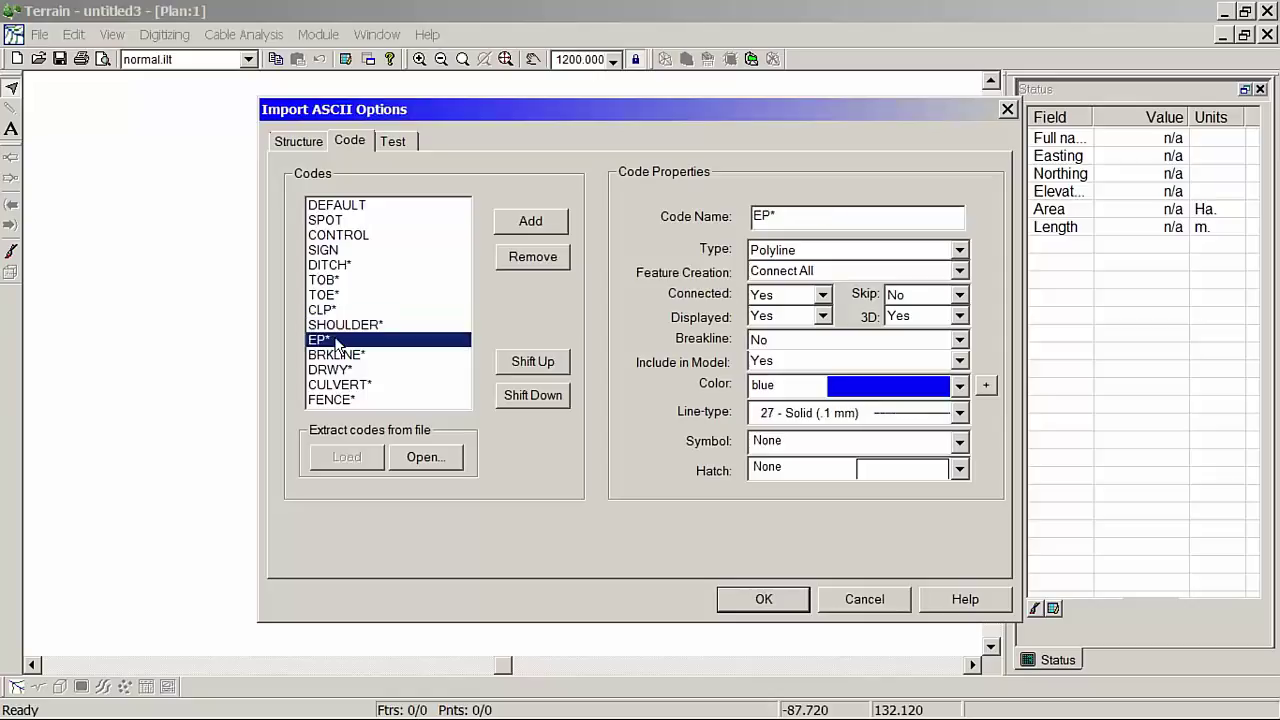
click(345, 358)
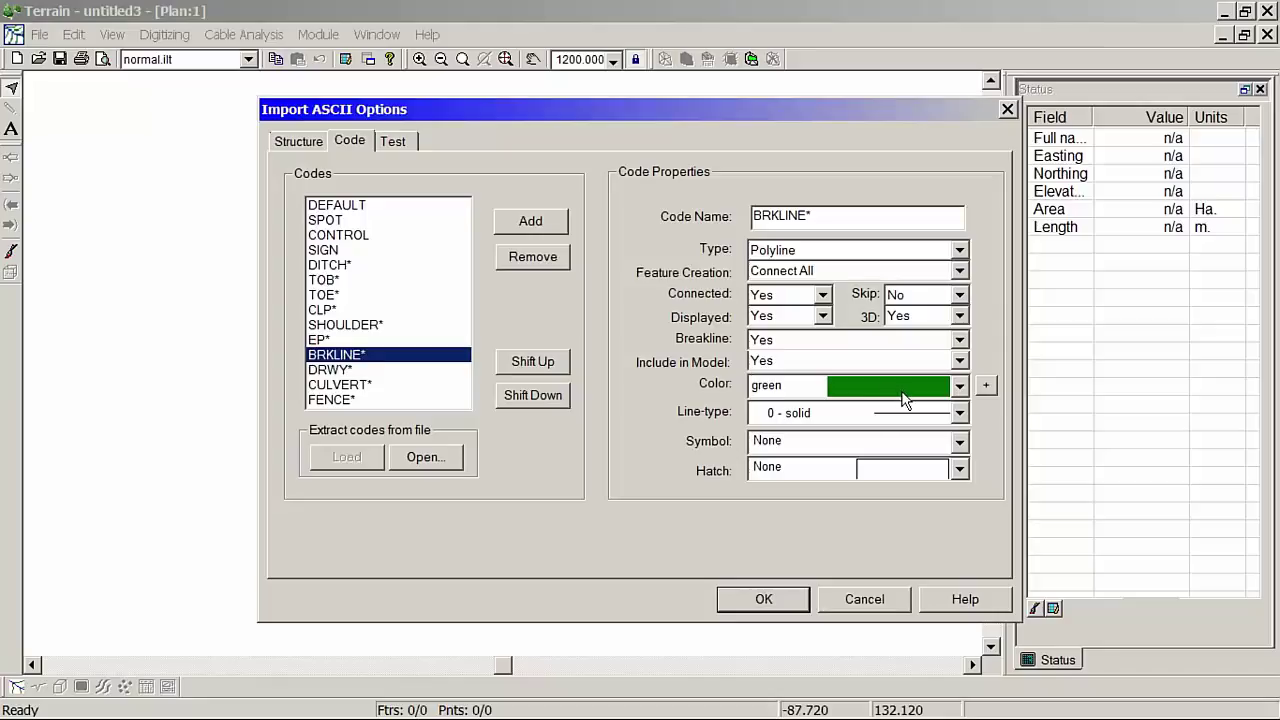
click(370, 341)
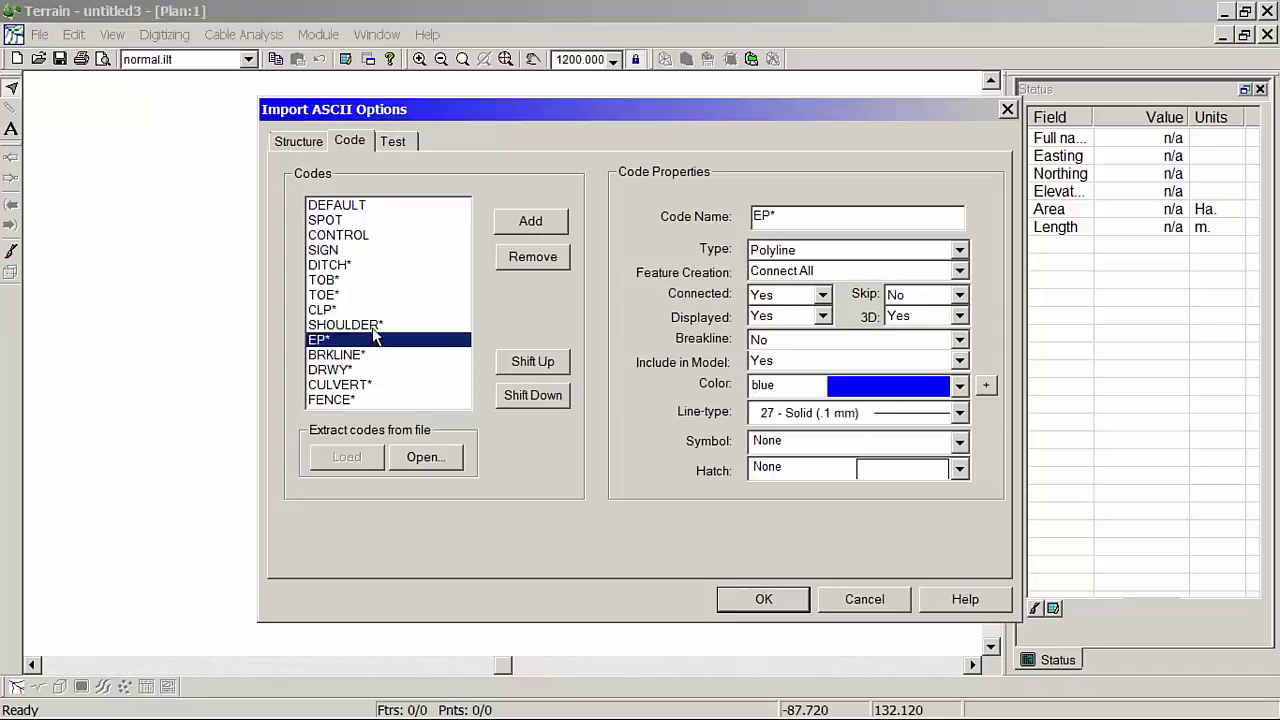
click(353, 326)
click(348, 311)
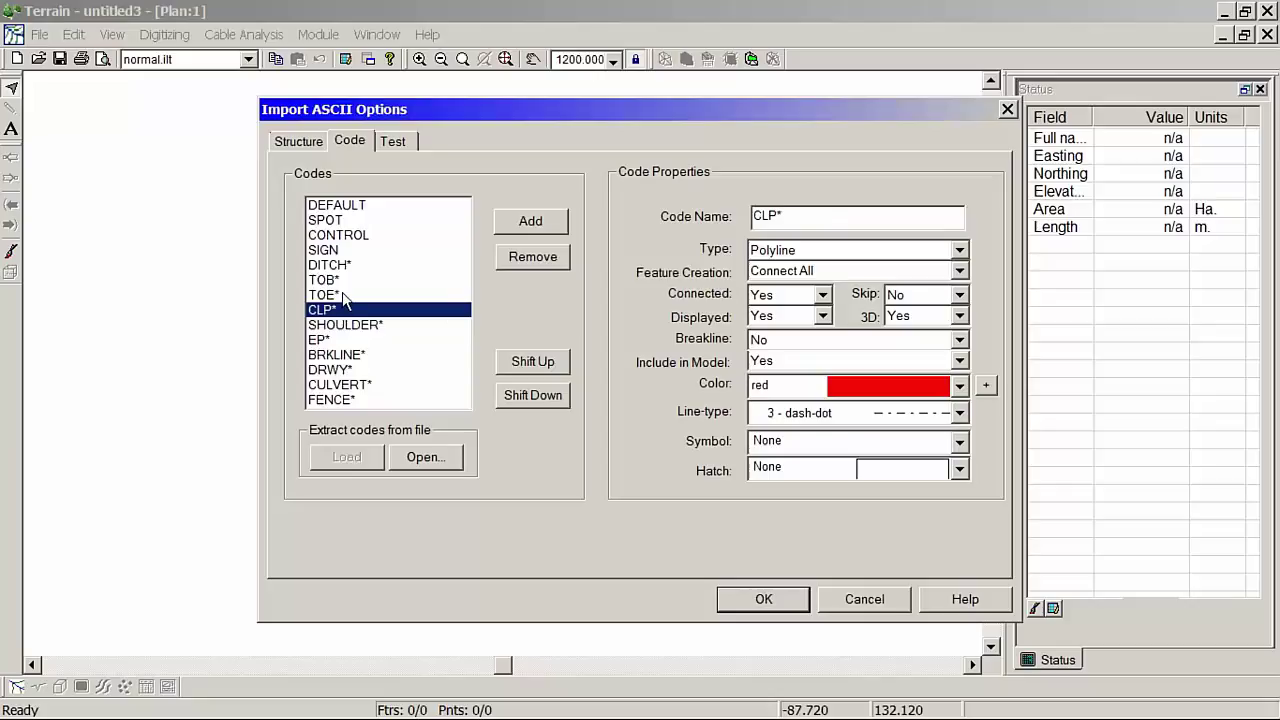
click(343, 297)
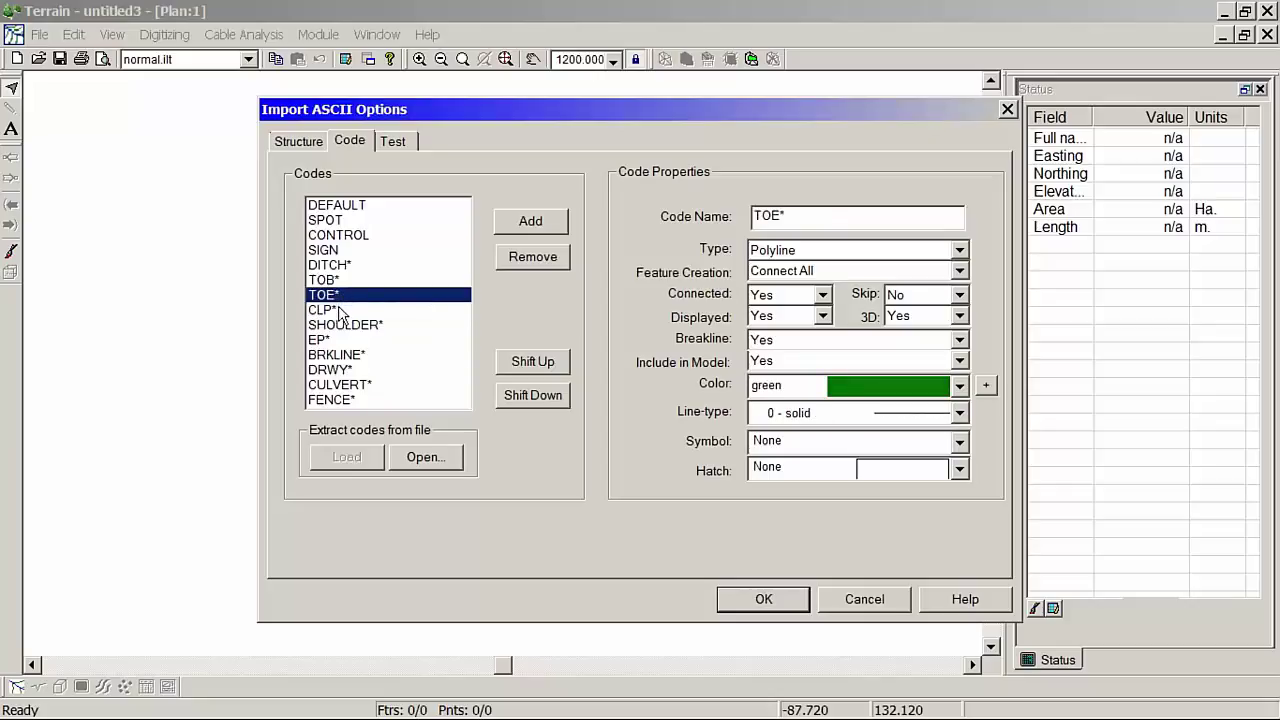
click(339, 311)
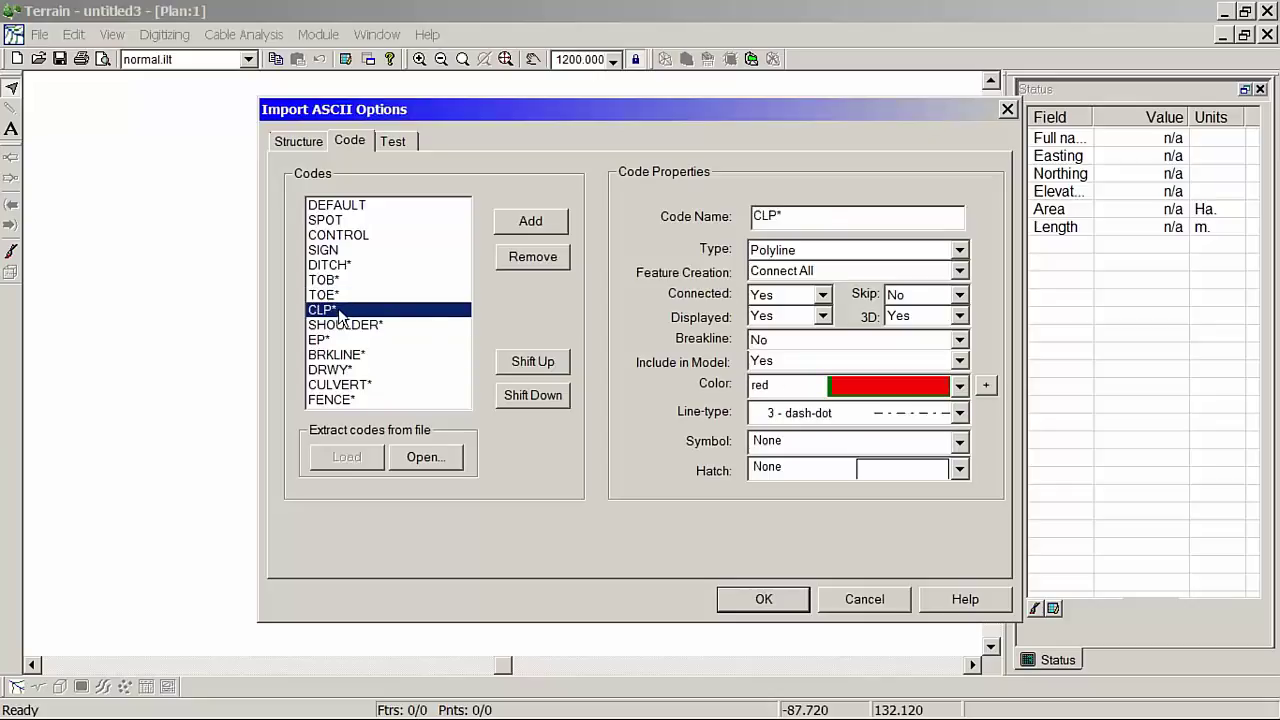
click(343, 370)
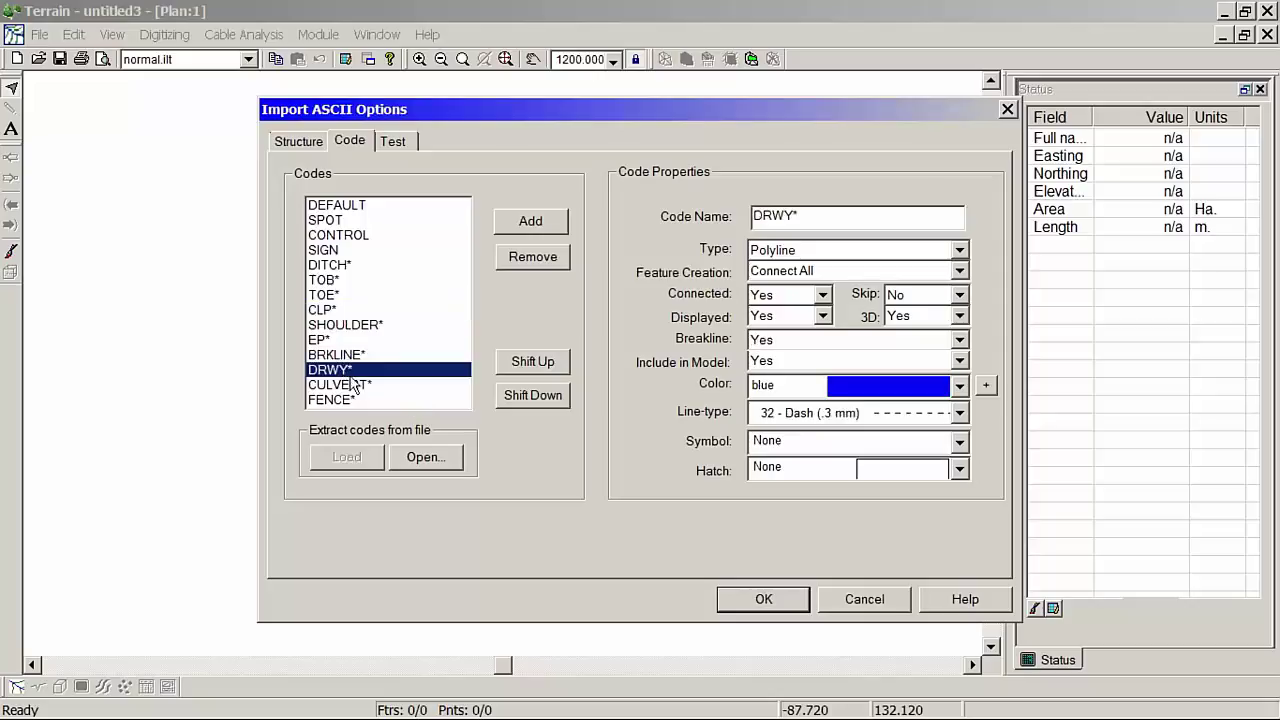
click(350, 385)
click(340, 400)
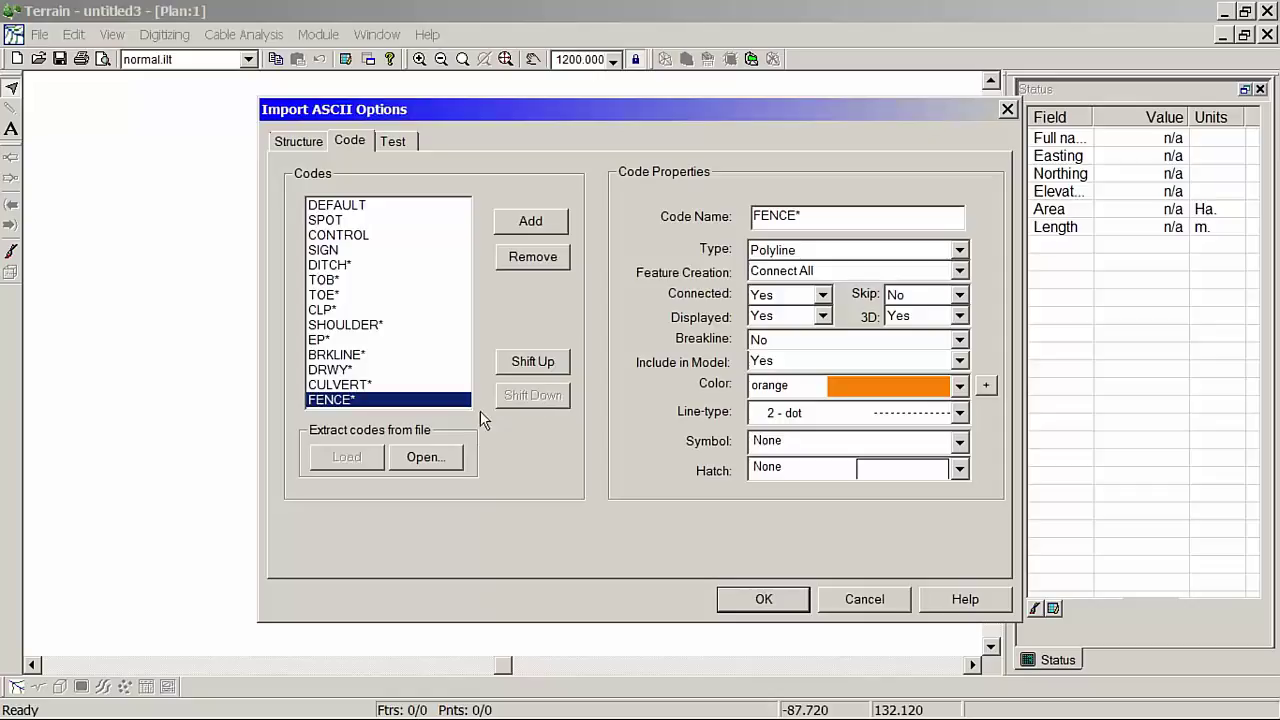
Review the point codes SPOT, CONTROL and SIGN, and accept the import options and terrain setup.
click(346, 222)
click(348, 235)
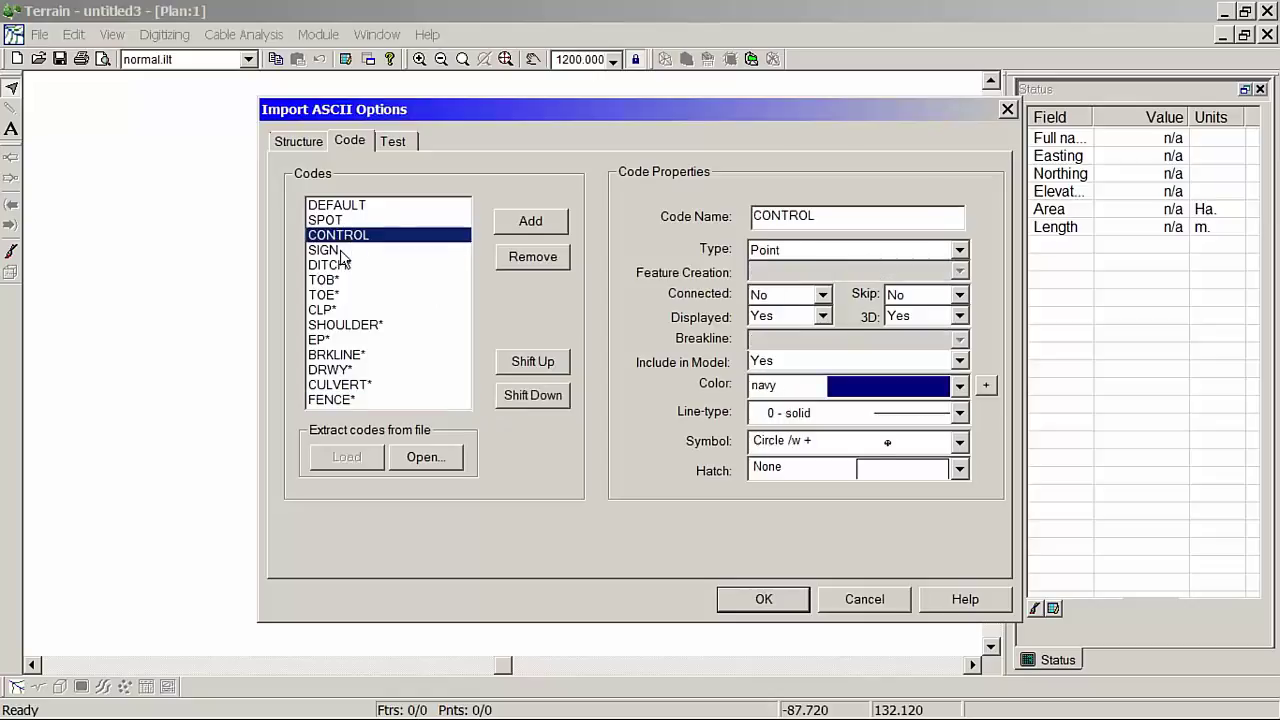
click(345, 250)
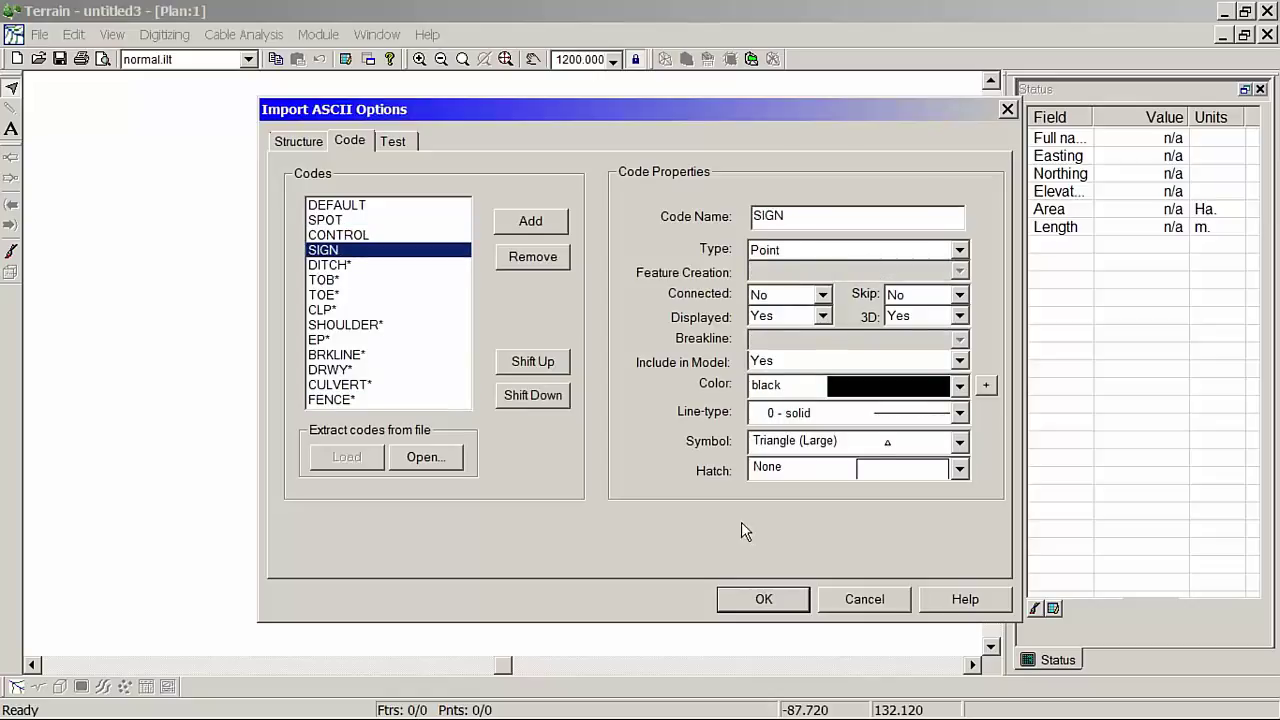
click(757, 595)
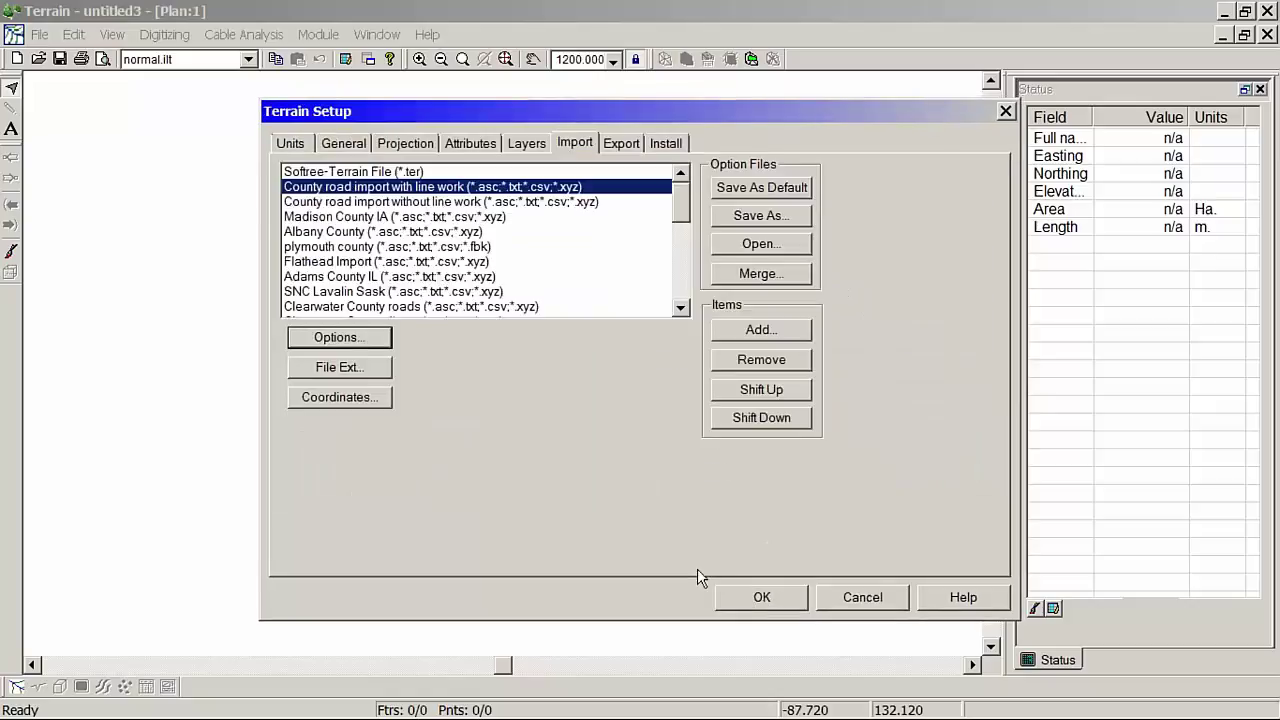
click(757, 597)
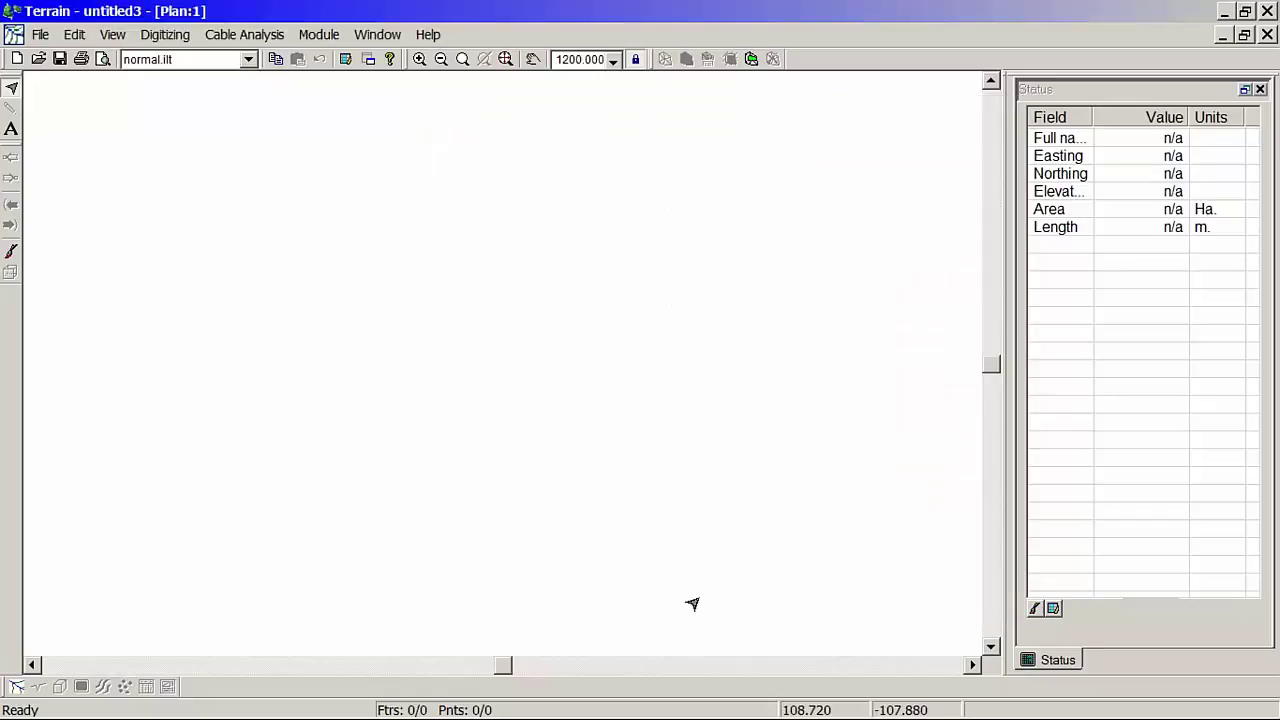
Import Survey.txt with the "County road import with line work" format, continuing without coordinate conversion.
click(40, 34)
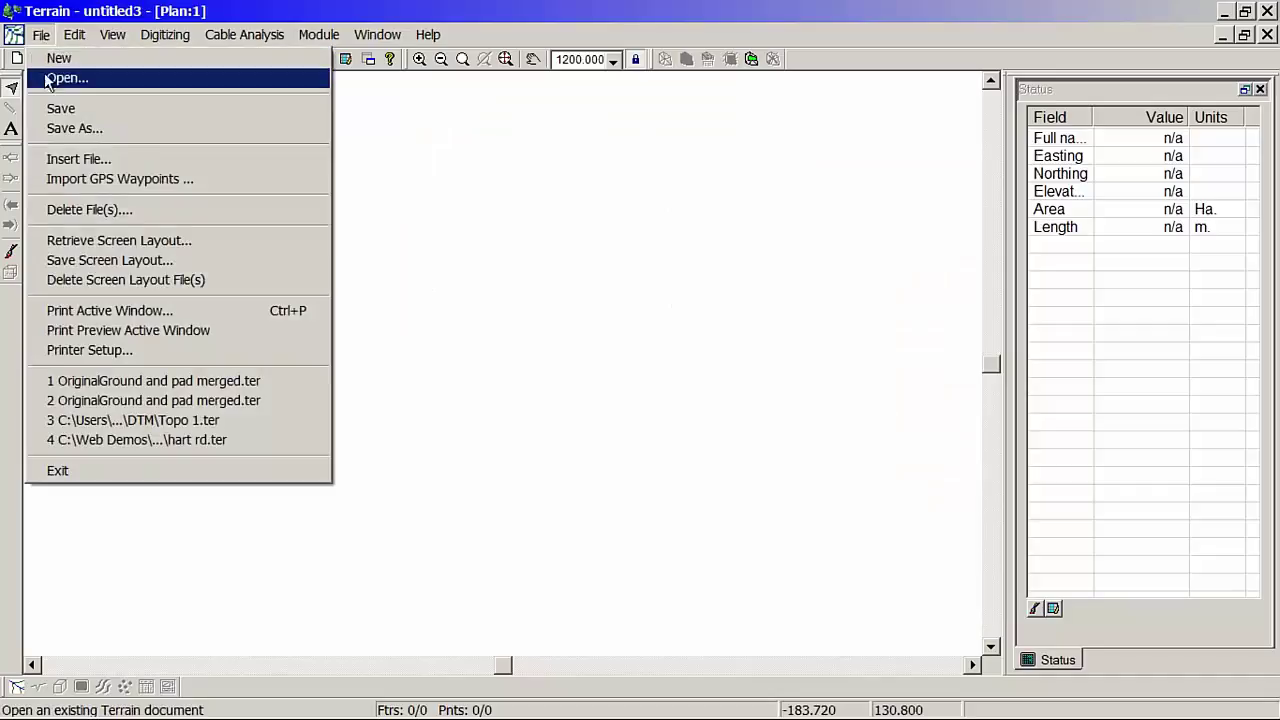
click(50, 79)
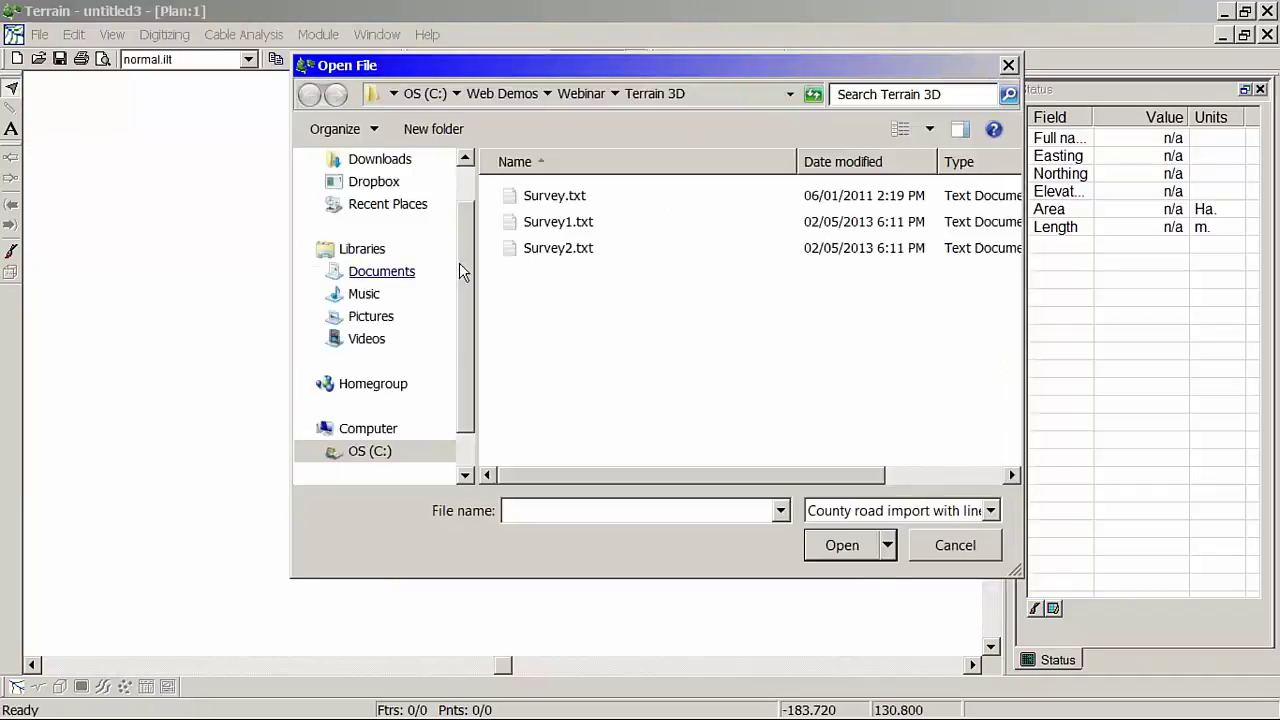
click(543, 198)
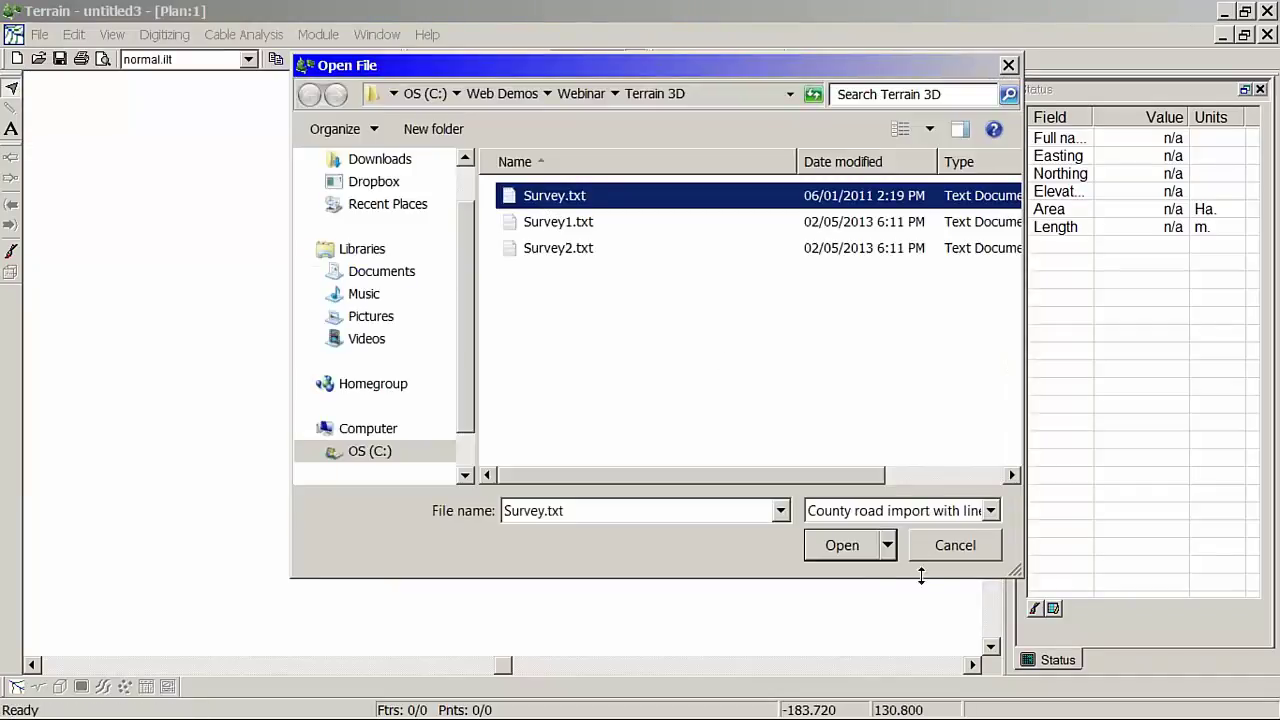
click(993, 512)
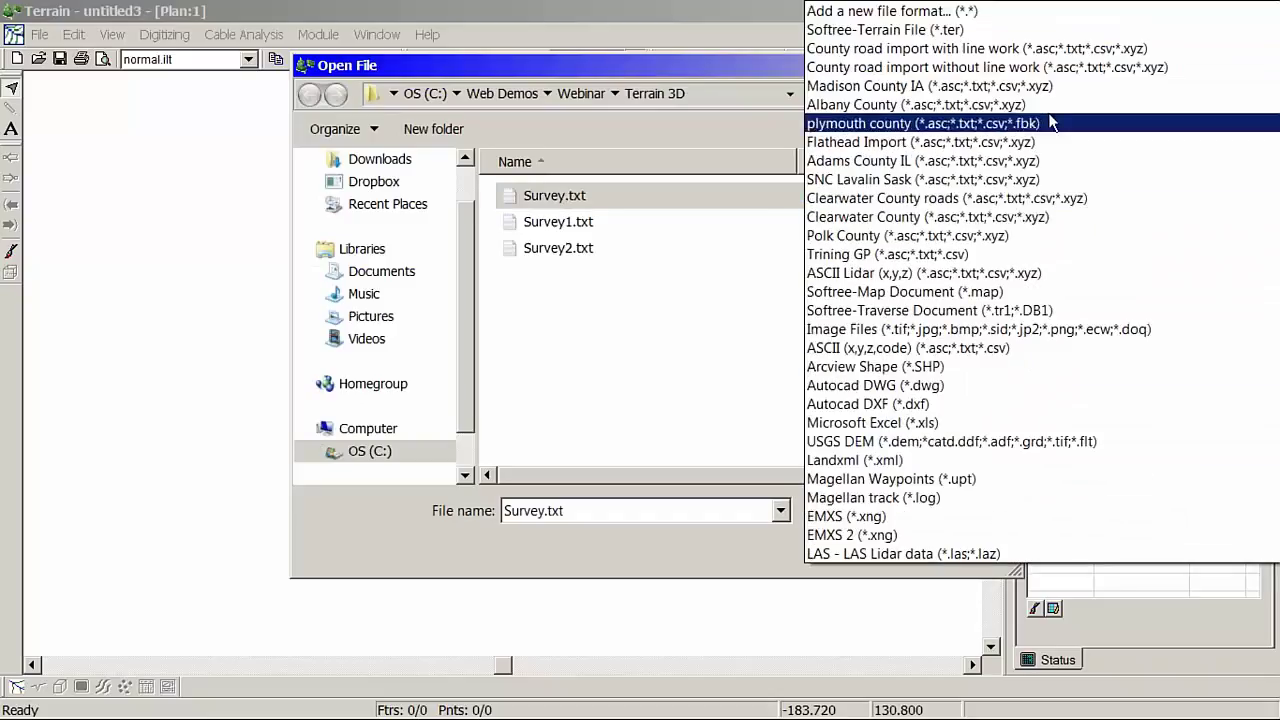
click(889, 50)
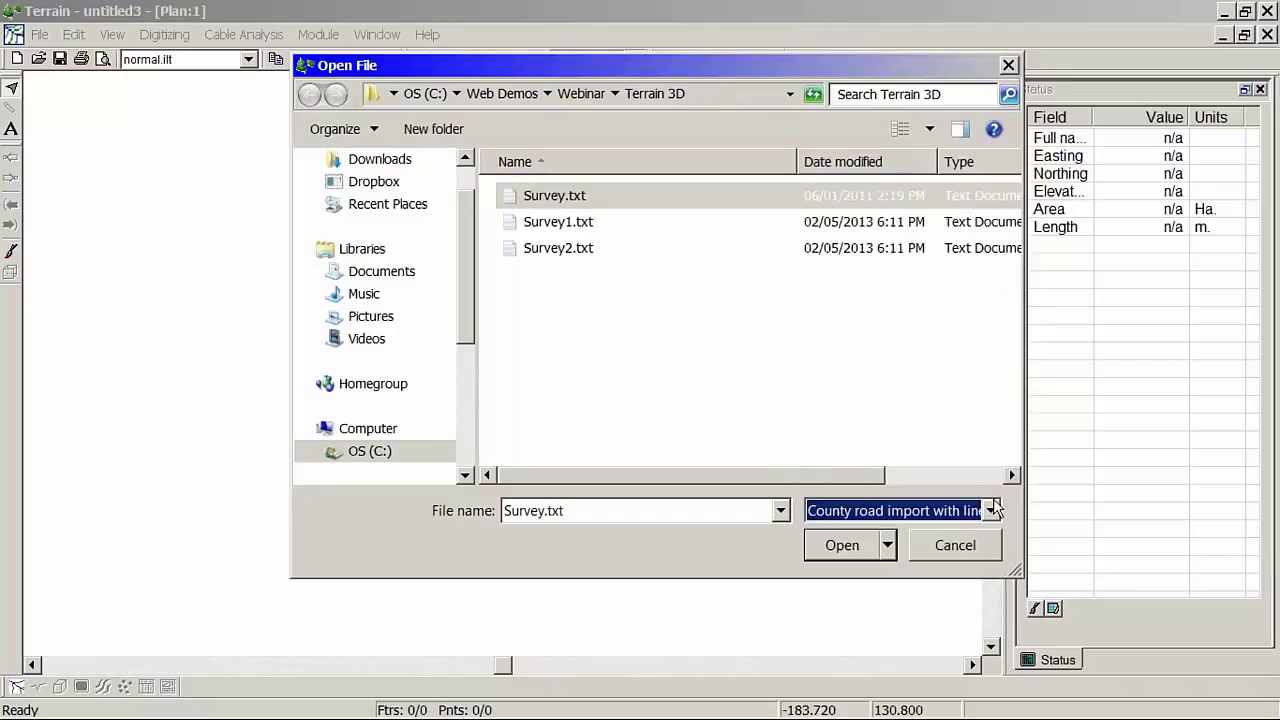
click(838, 548)
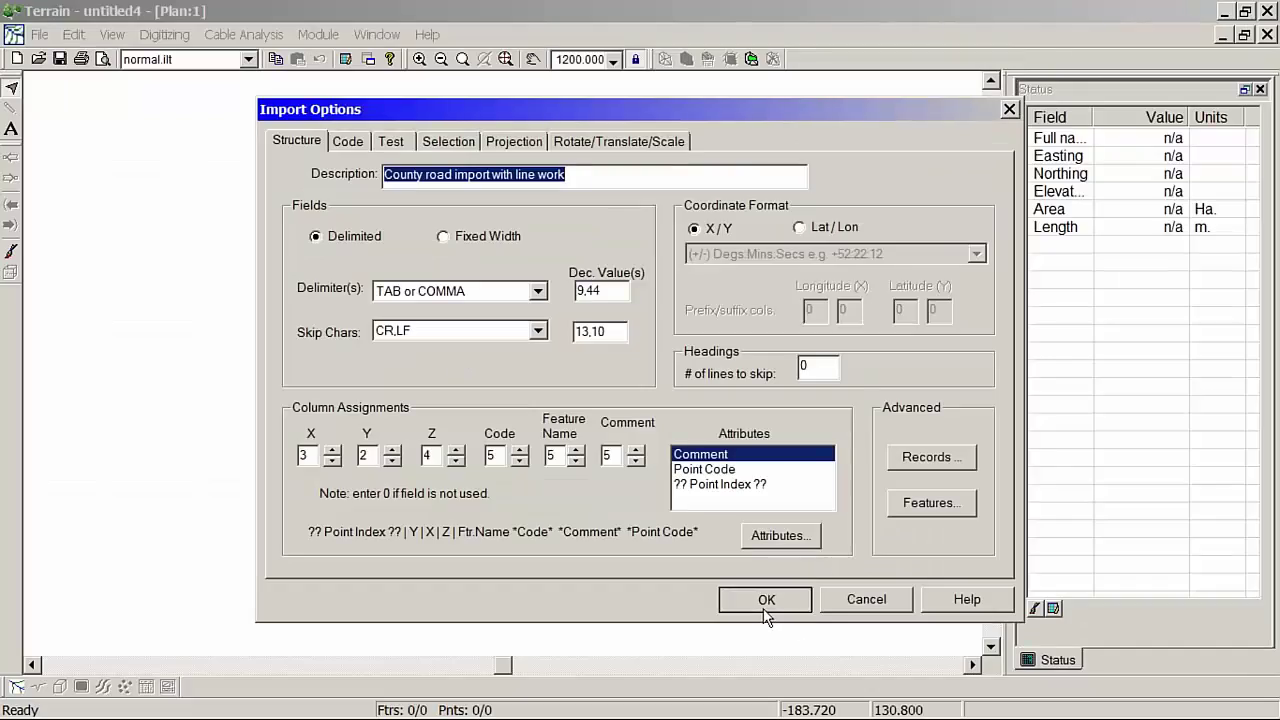
click(766, 603)
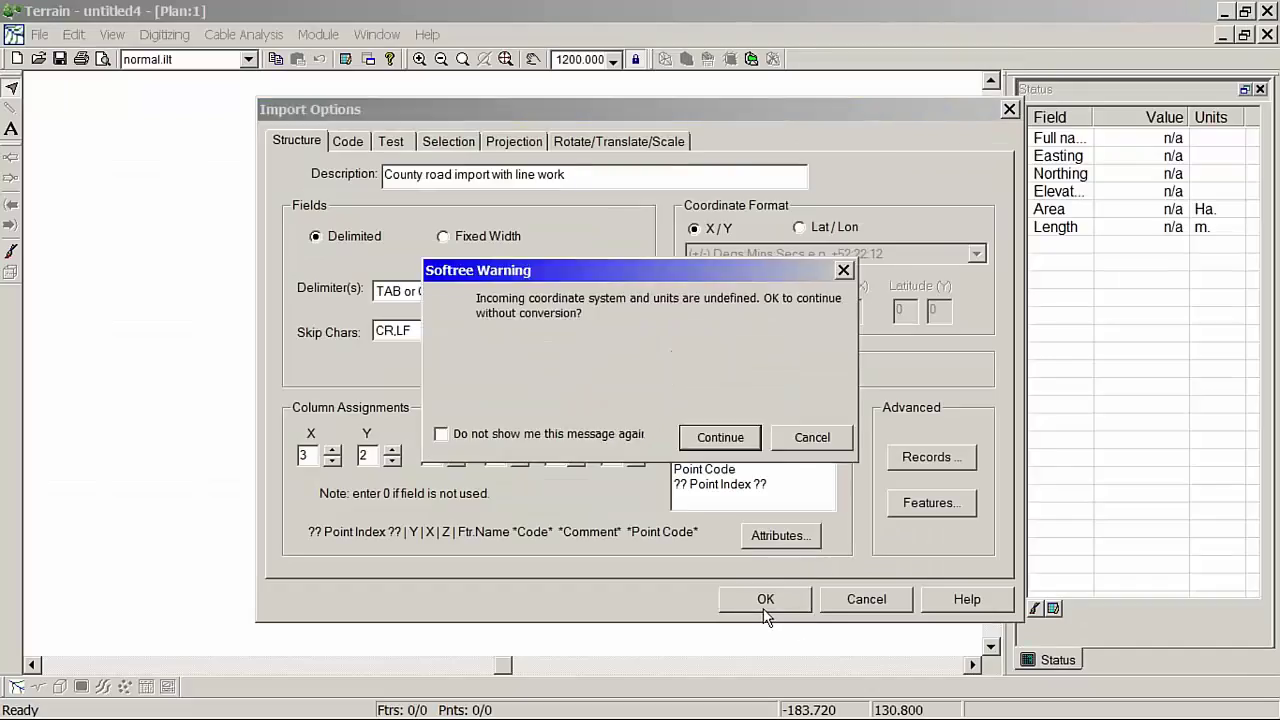
click(721, 438)
Set the plan view scale to 2000 and centre the view on the surveyed road.
scroll(544, 417, up, 5)
scroll(598, 400, up, 3)
scroll(602, 400, down, 1)
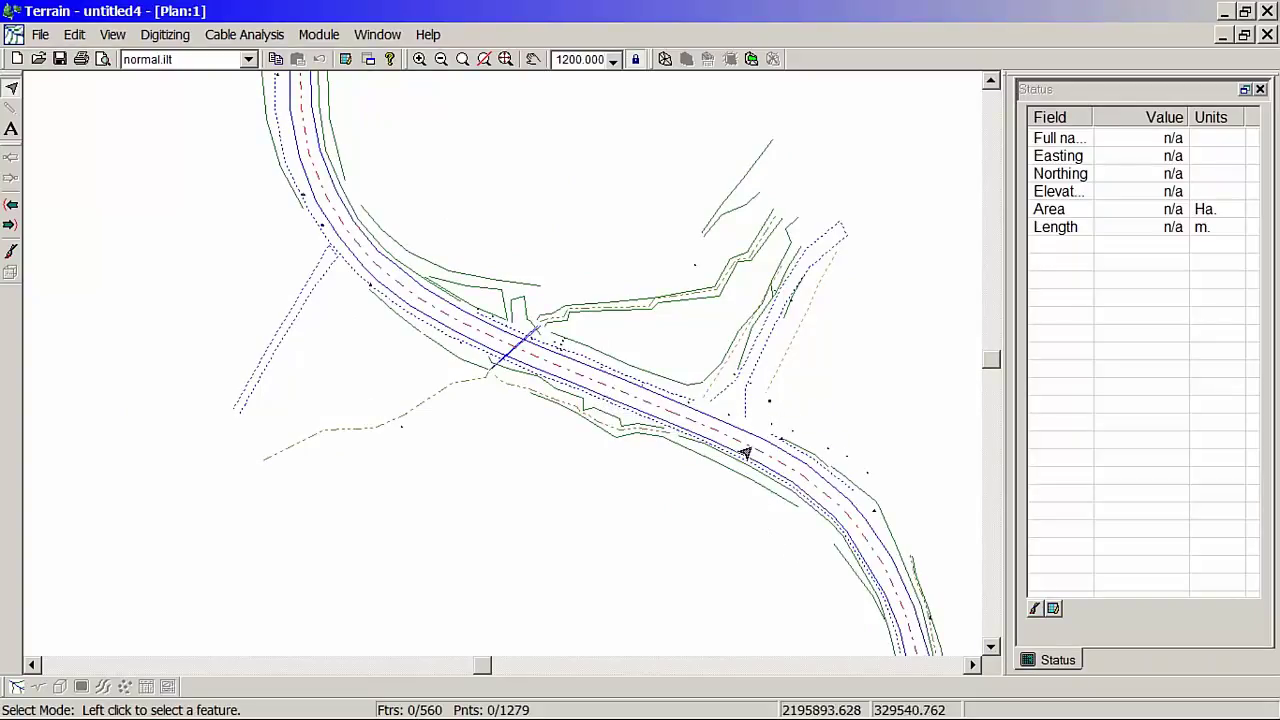
click(613, 60)
drag(607, 103, 611, 126)
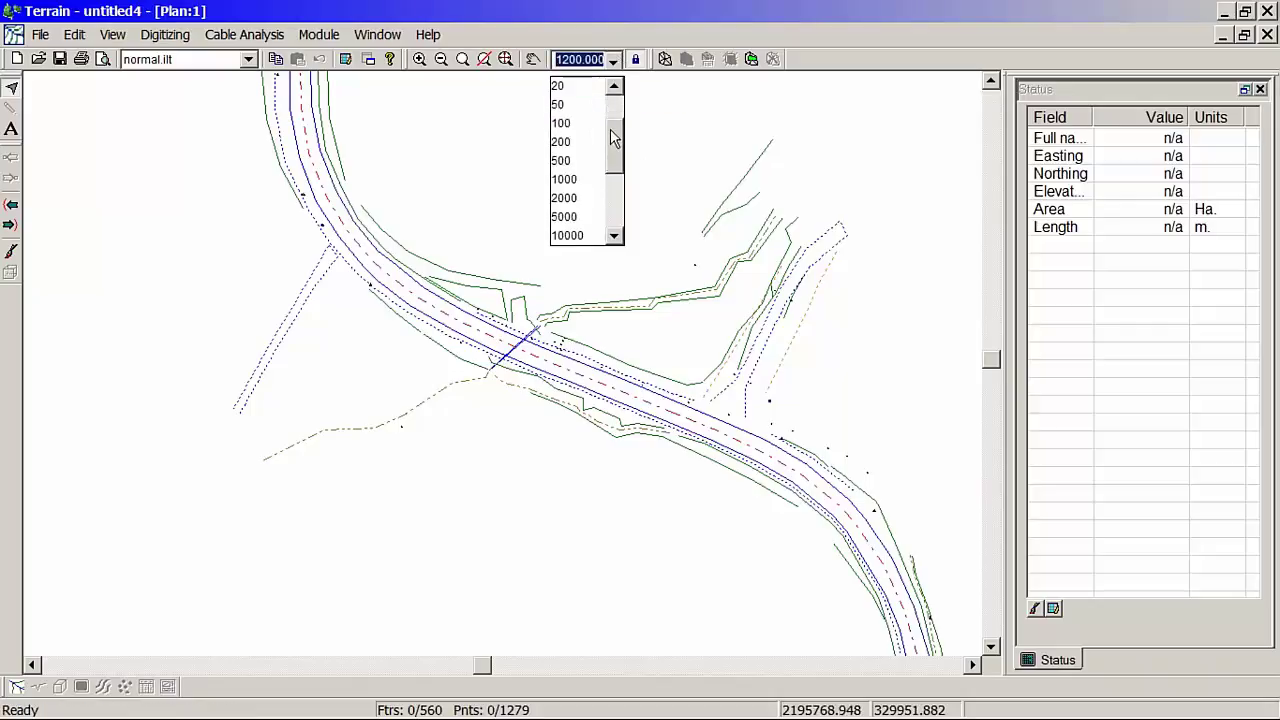
click(566, 198)
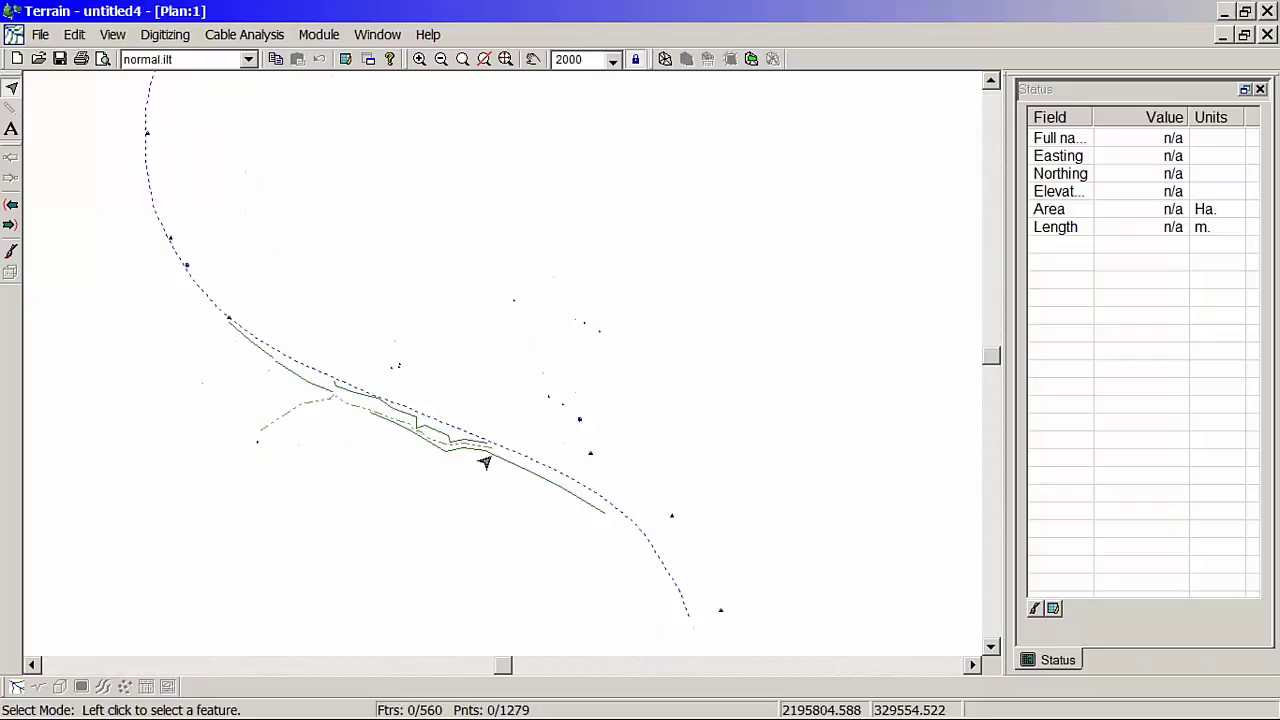
middle_drag(557, 463, 613, 424)
scroll(643, 402, up, 1)
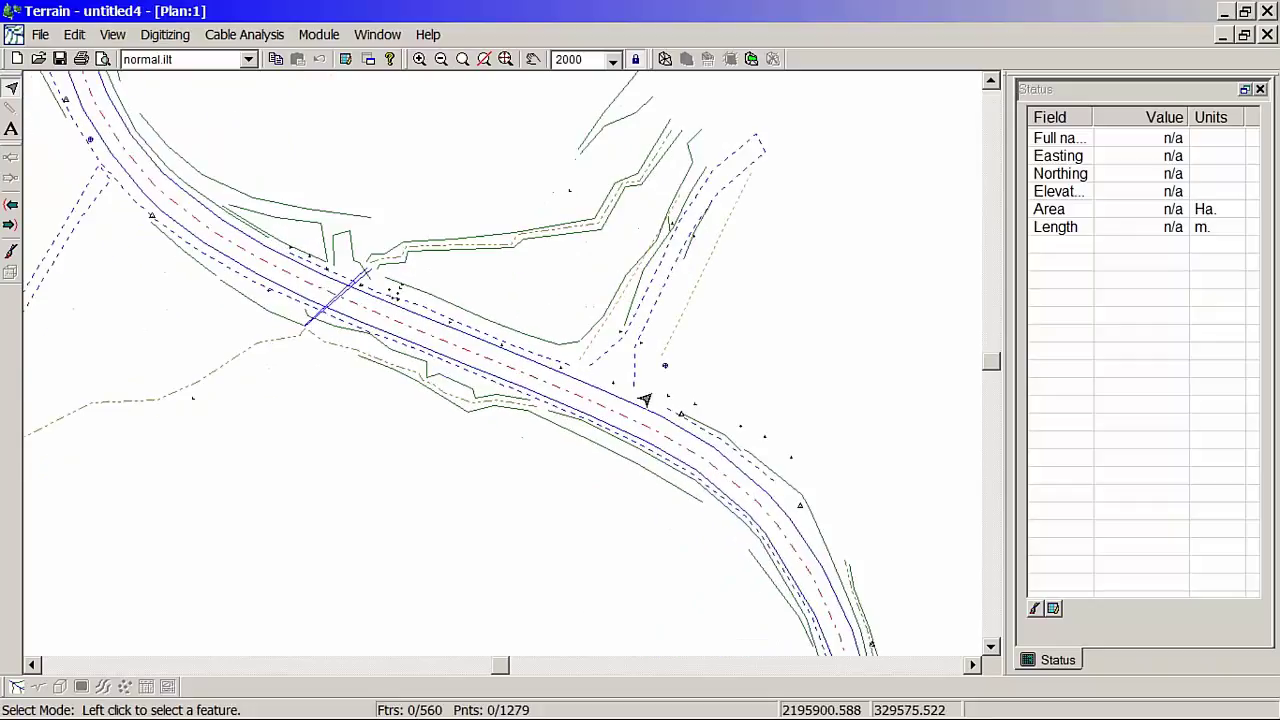
middle_drag(437, 349, 568, 420)
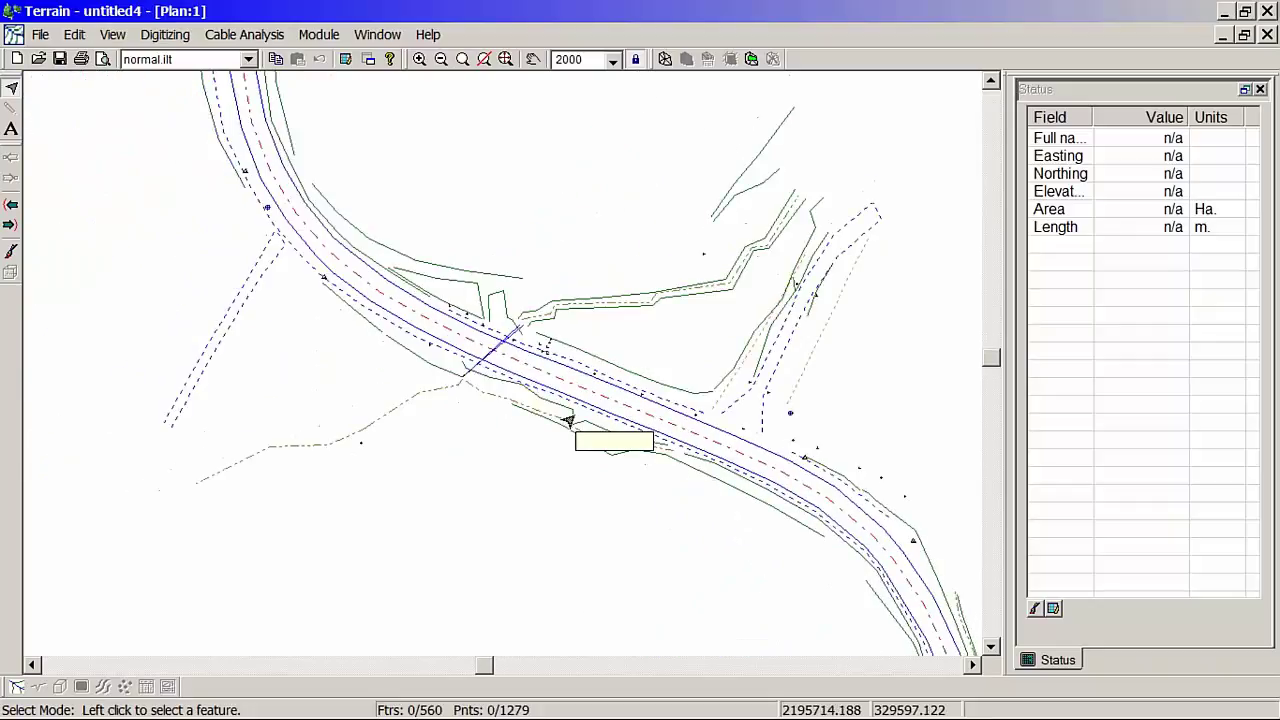
mouse_move(567, 415)
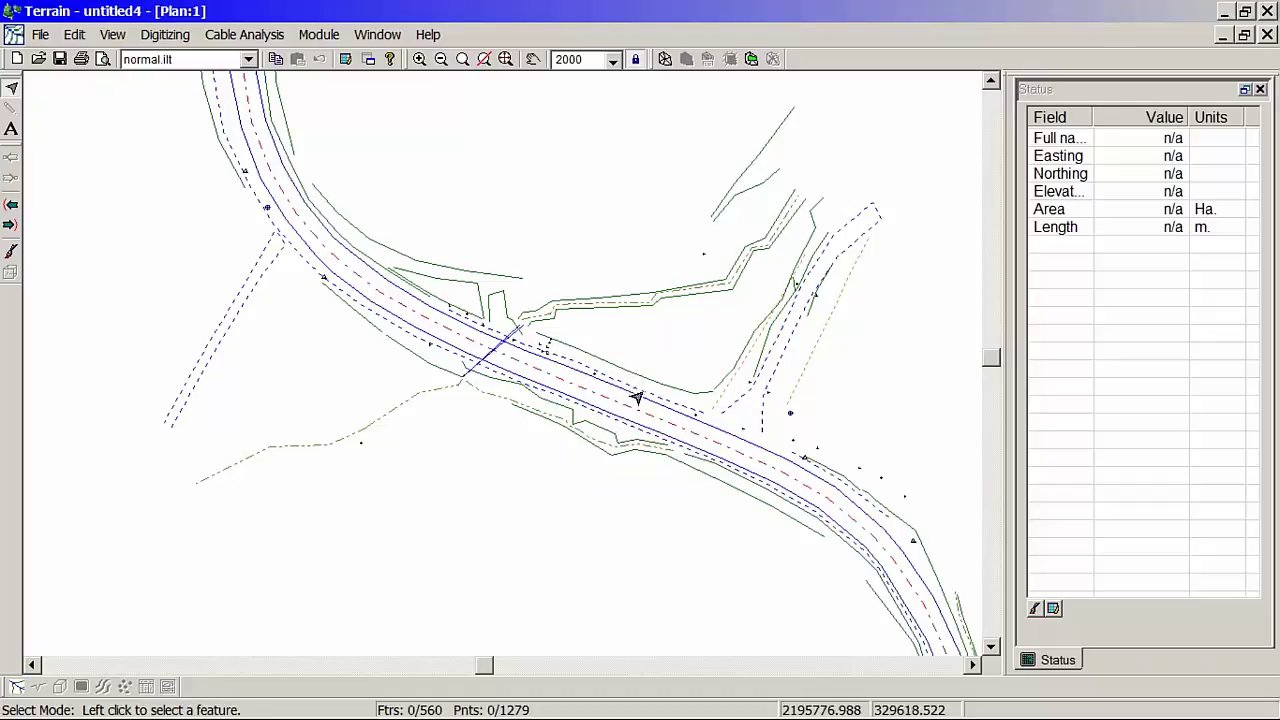
Examine the imported road survey in plan, from the northern bend through the culvert crossing to the side road.
mouse_move(636, 398)
mouse_move(554, 316)
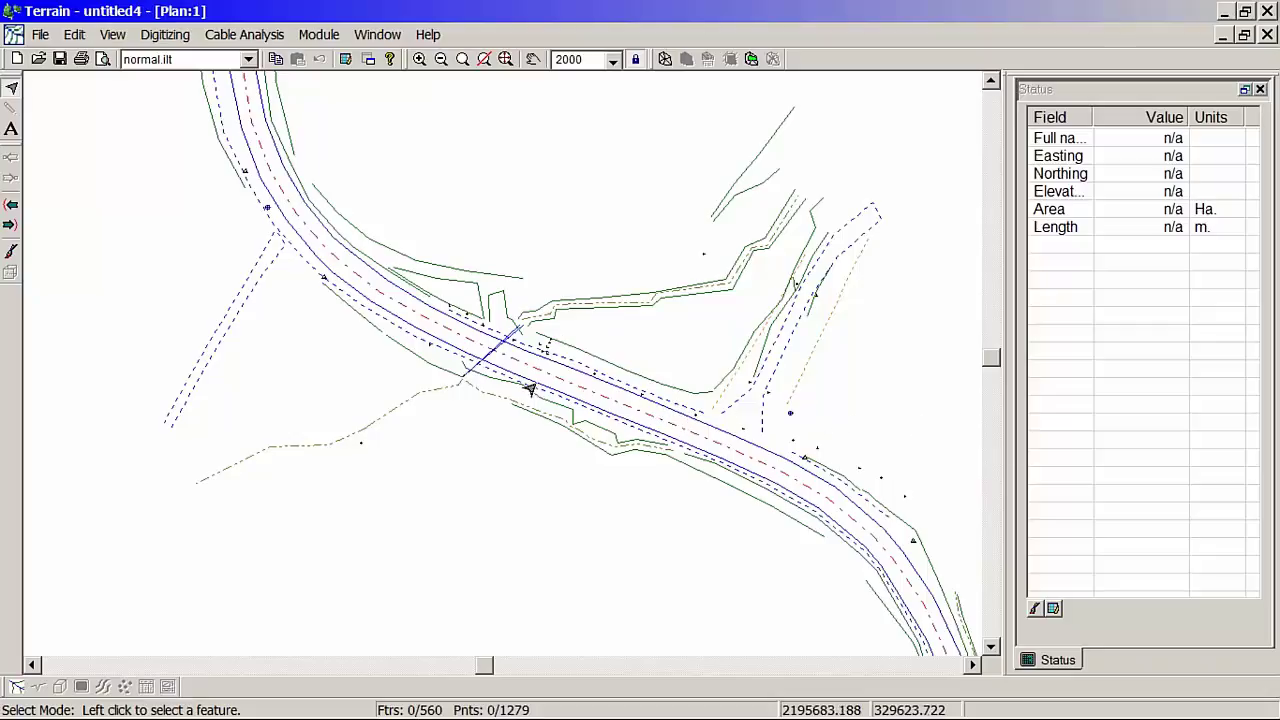
mouse_move(272, 313)
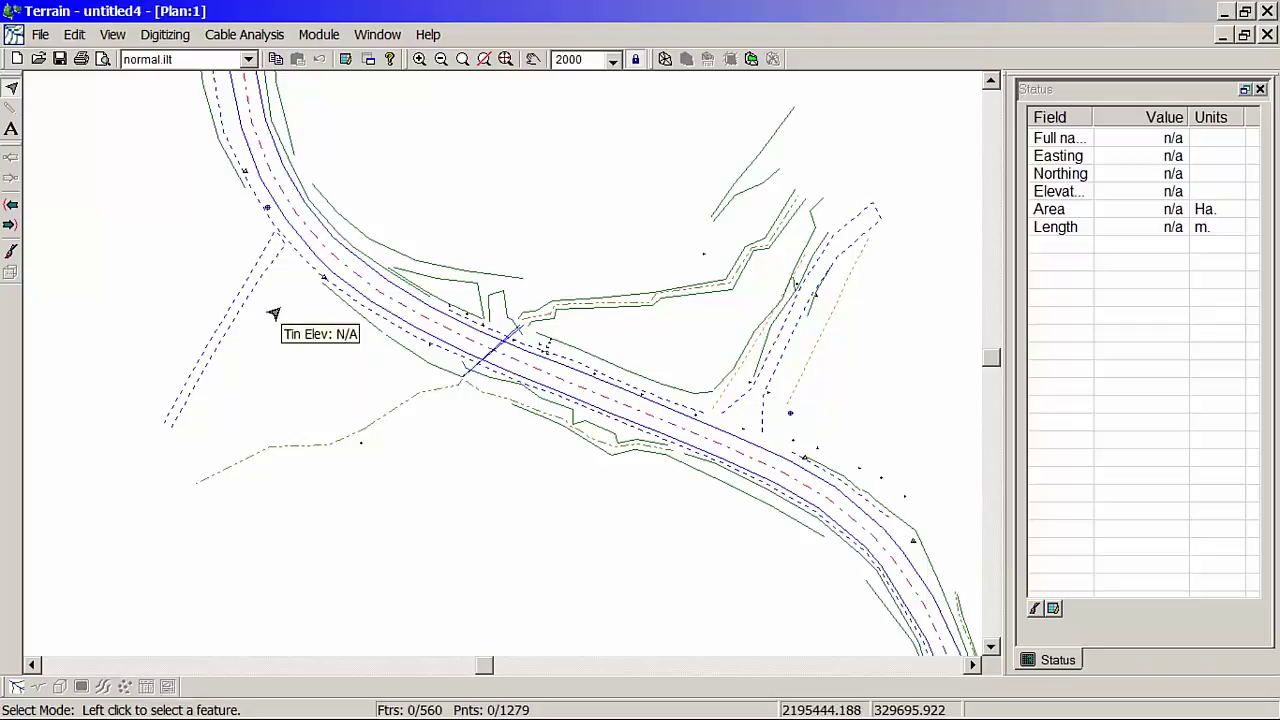
click(533, 59)
drag(392, 302, 558, 366)
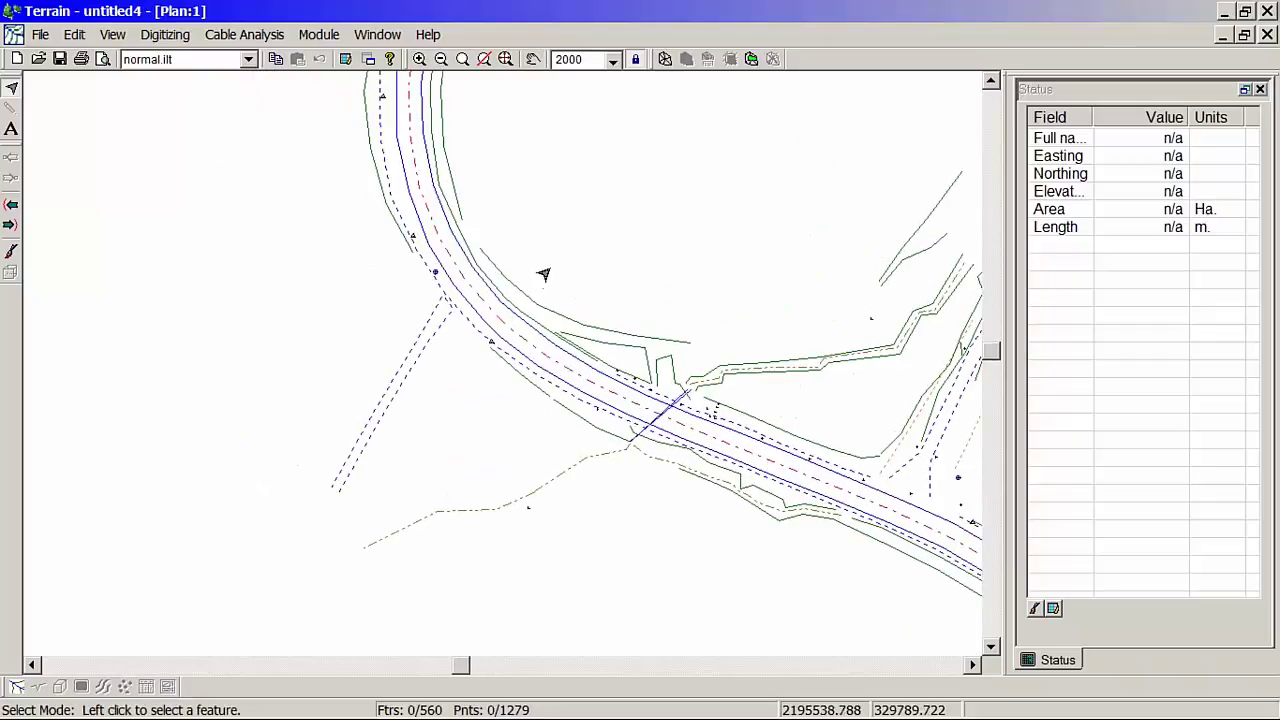
click(536, 64)
drag(722, 440, 342, 372)
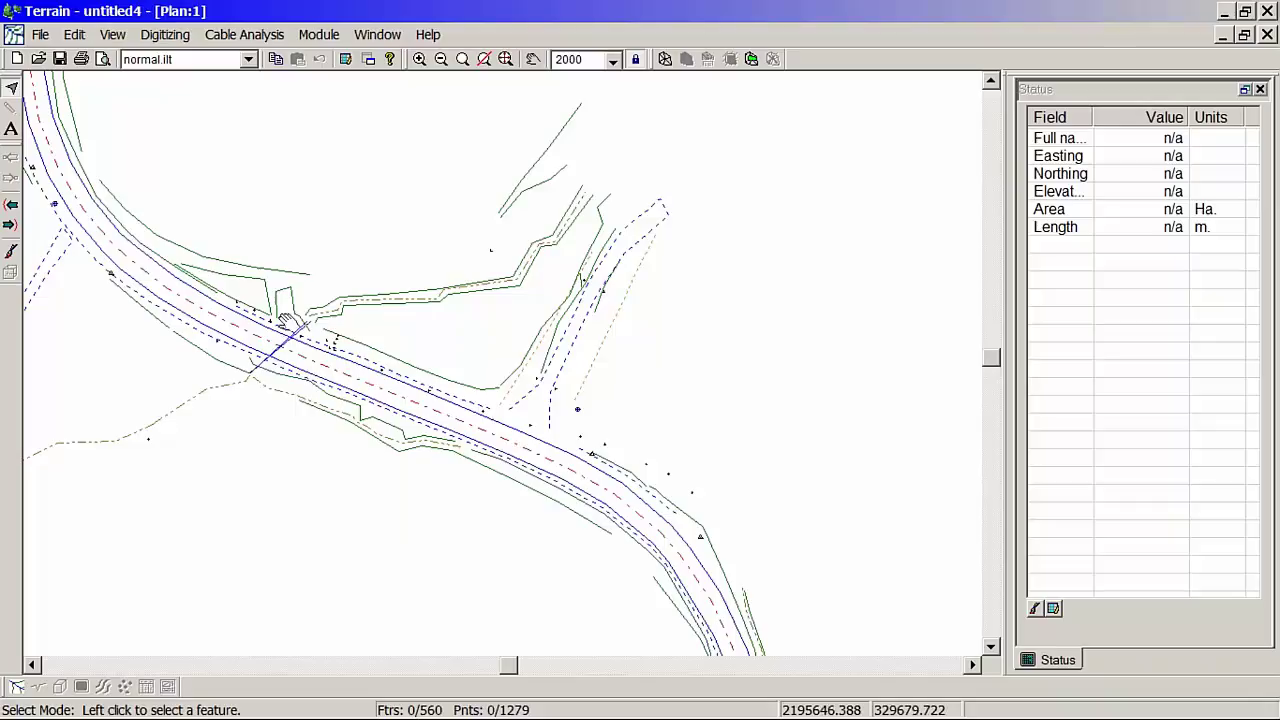
drag(289, 324, 299, 328)
middle_drag(299, 328, 548, 411)
middle_drag(663, 423, 486, 409)
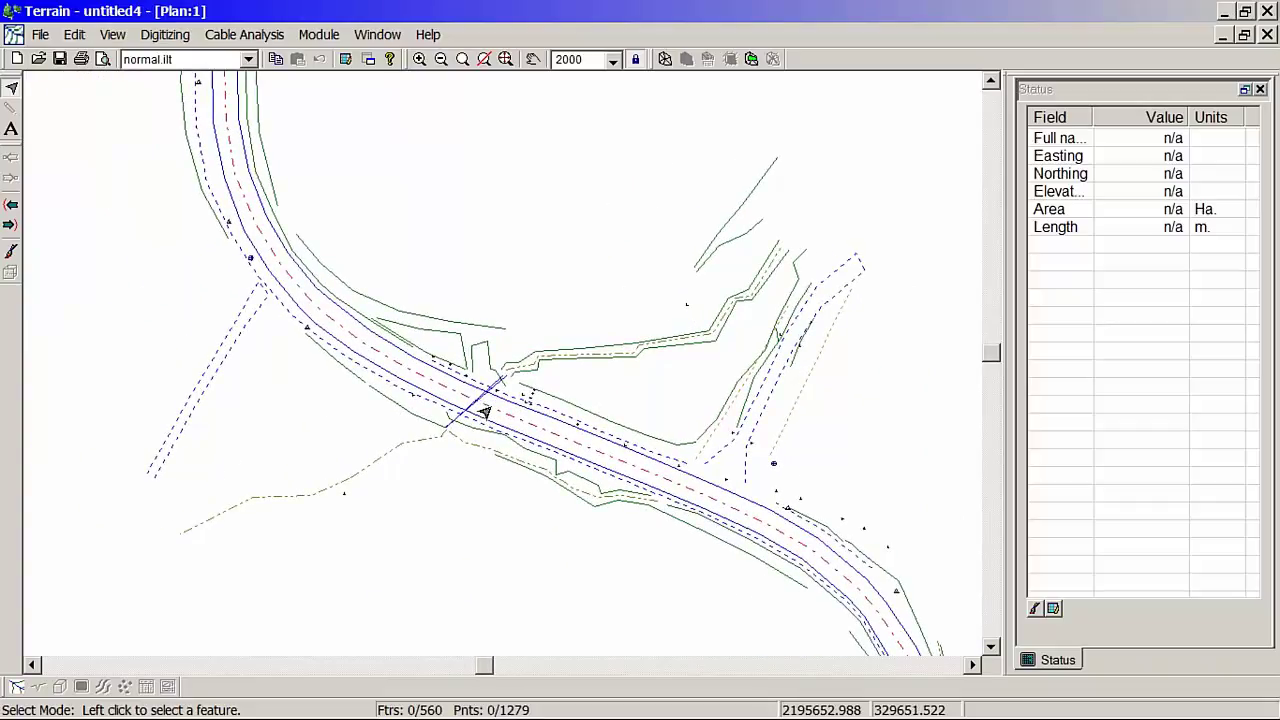
Examine how line types and point symbols display around the culvert at different zoom levels with the scale locked at 2000.
scroll(485, 411, up, 4)
scroll(485, 411, up, 4)
scroll(485, 411, up, 3)
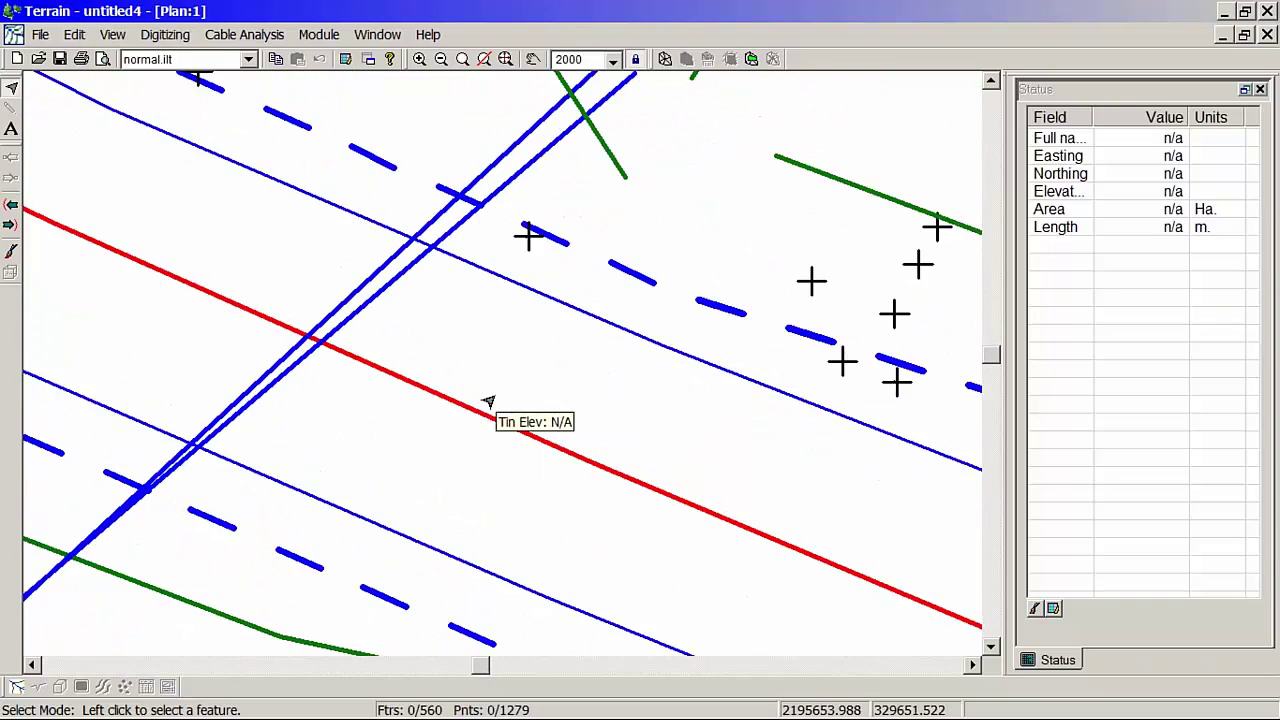
scroll(491, 400, down, 8)
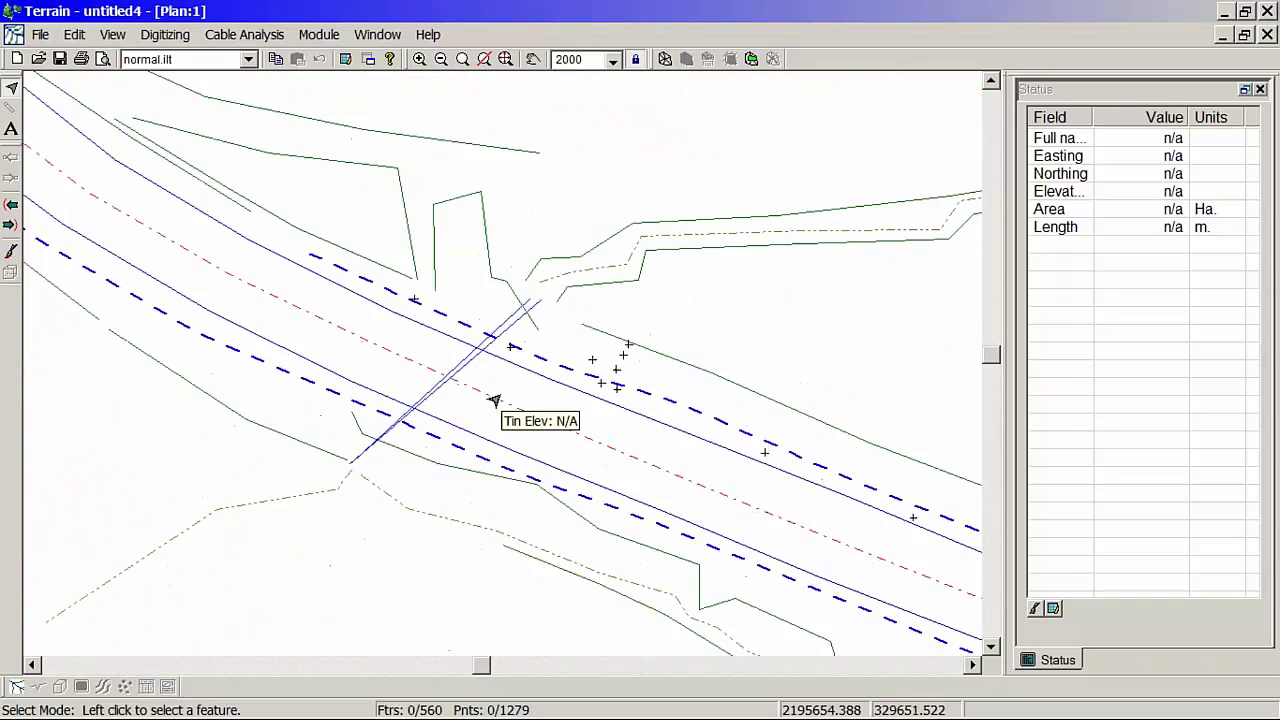
scroll(493, 400, down, 3)
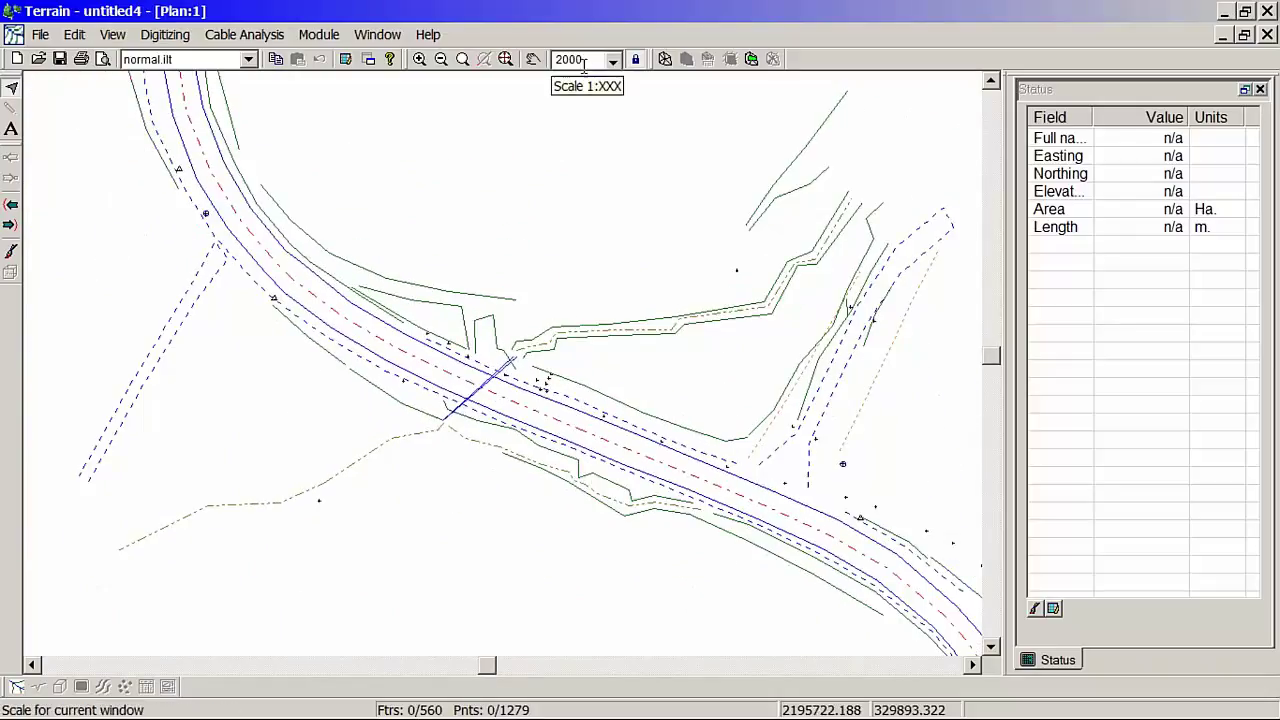
scroll(443, 406, down, 4)
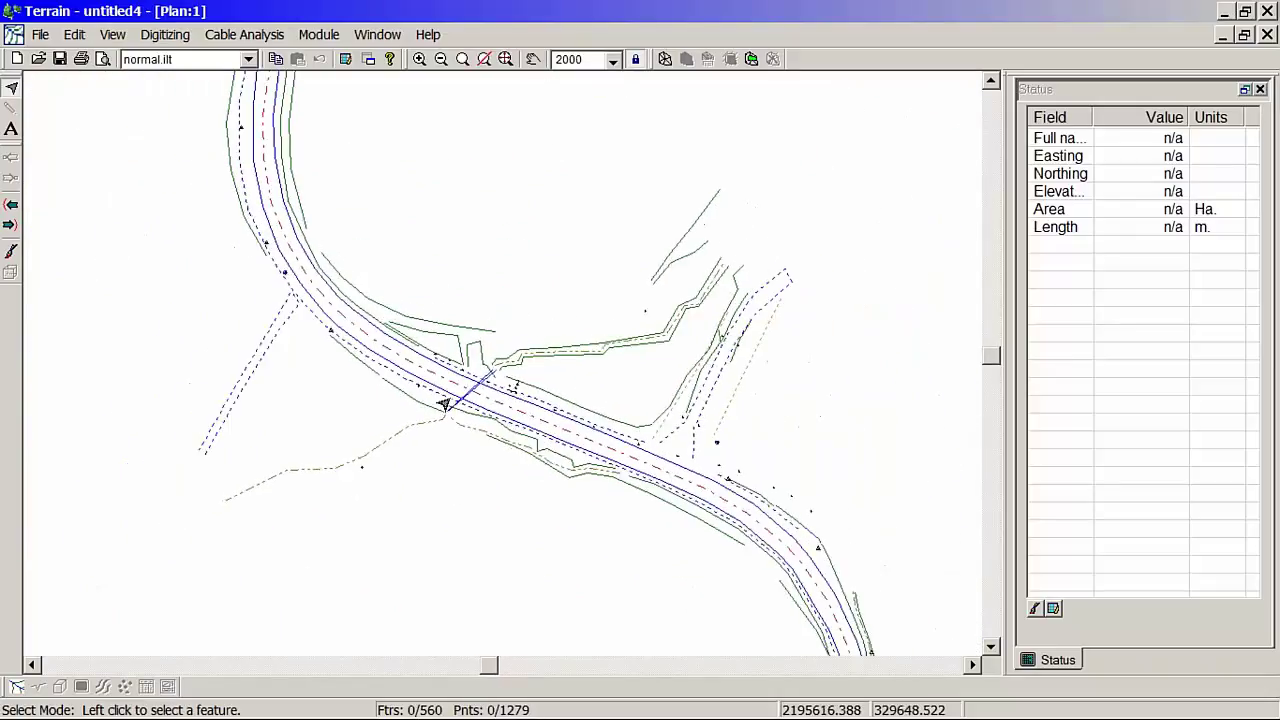
scroll(451, 399, up, 4)
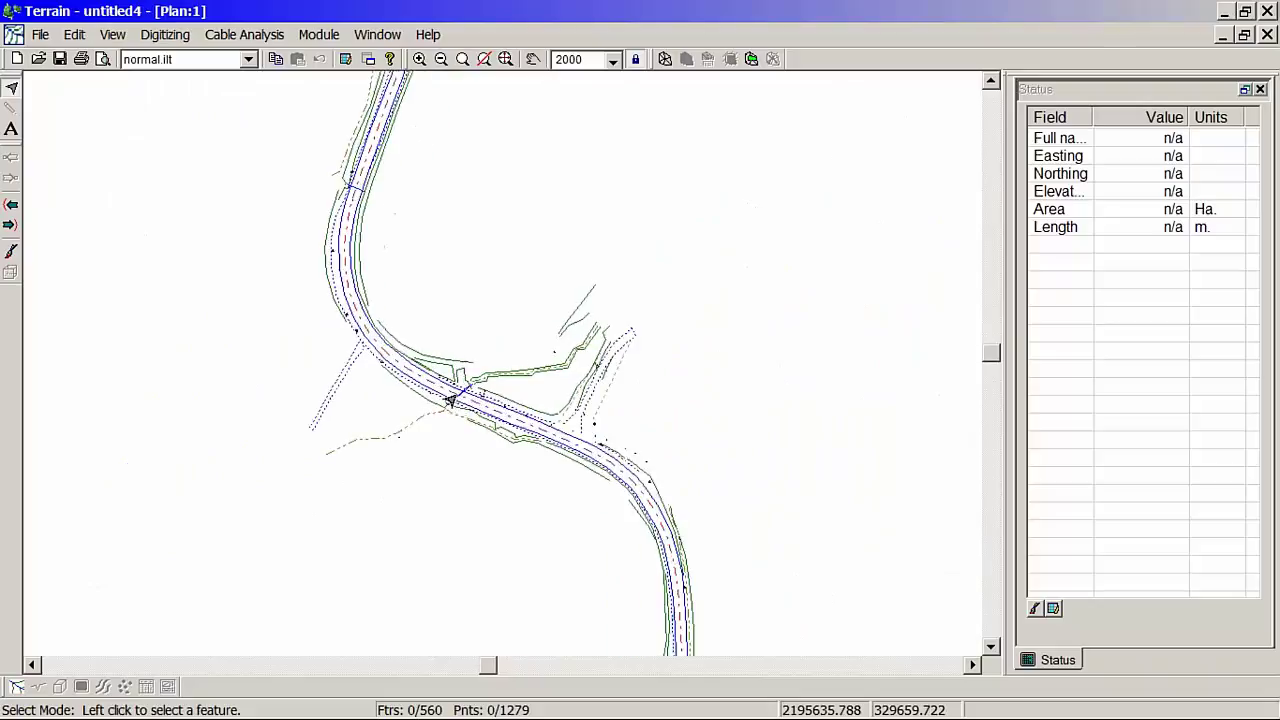
scroll(457, 402, up, 5)
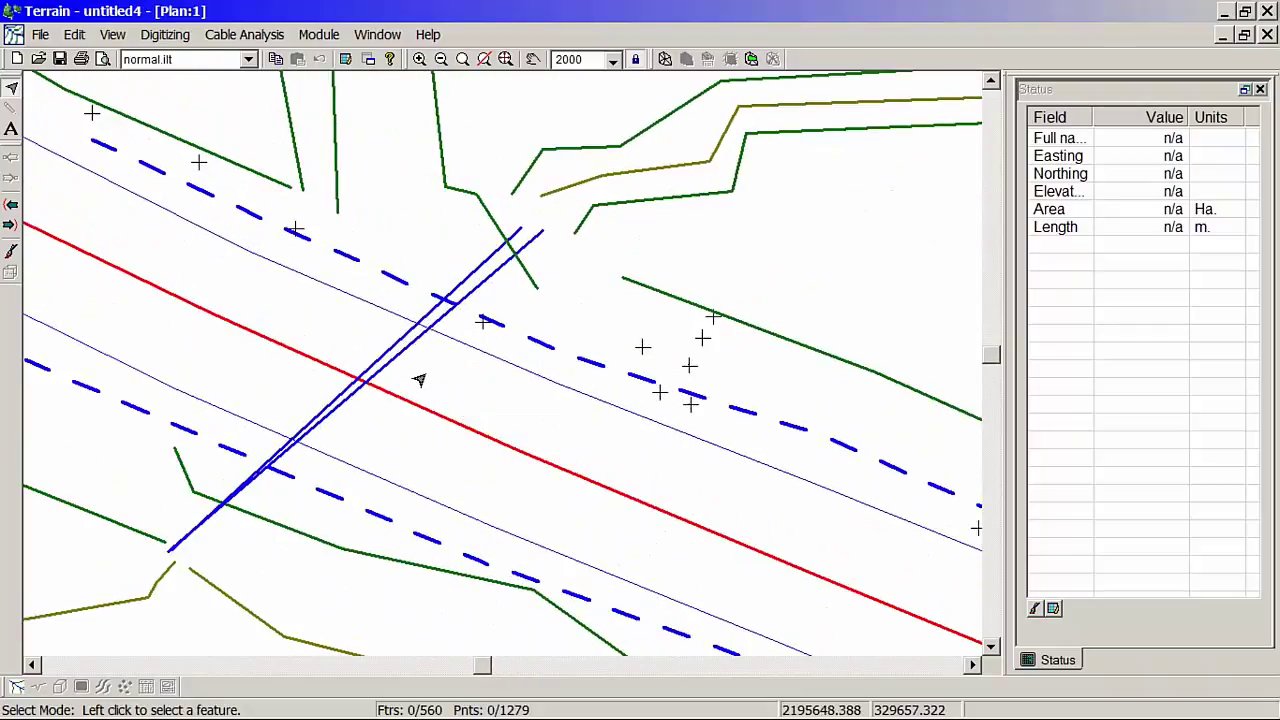
Unlock the plan view scale and examine the culvert area at several zoom levels.
click(635, 61)
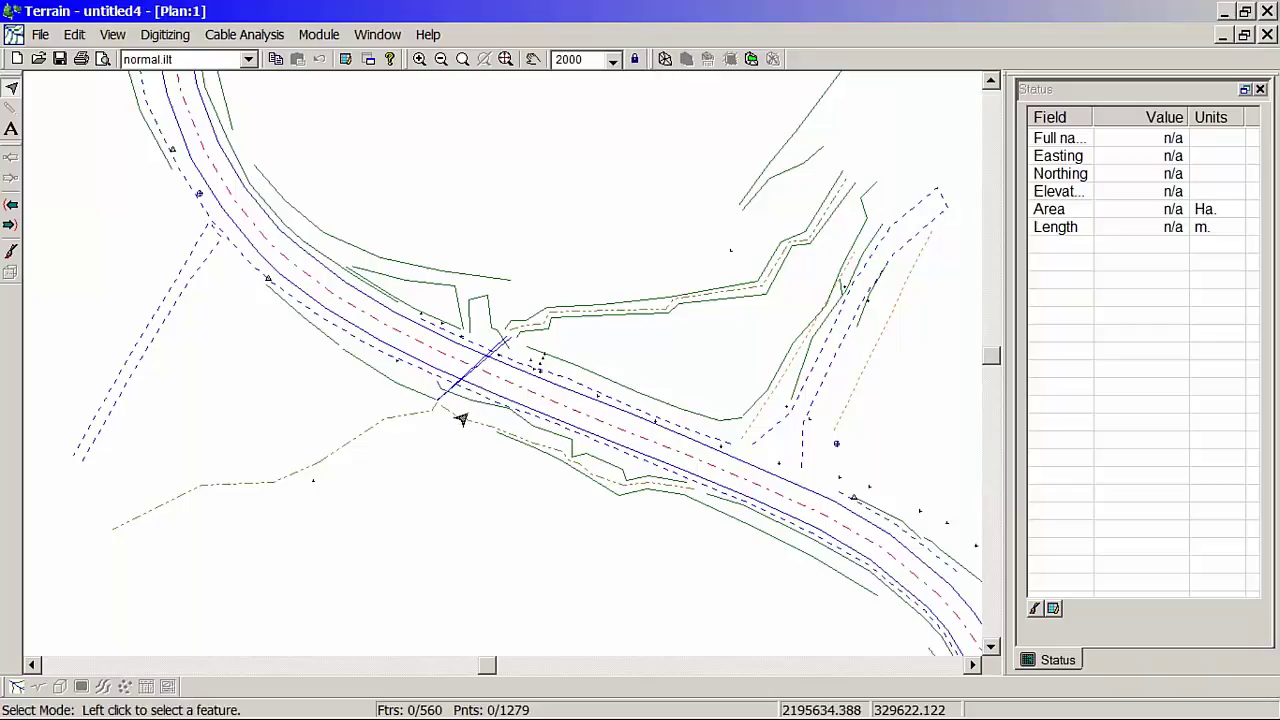
scroll(491, 366, down, 2)
scroll(428, 395, up, 5)
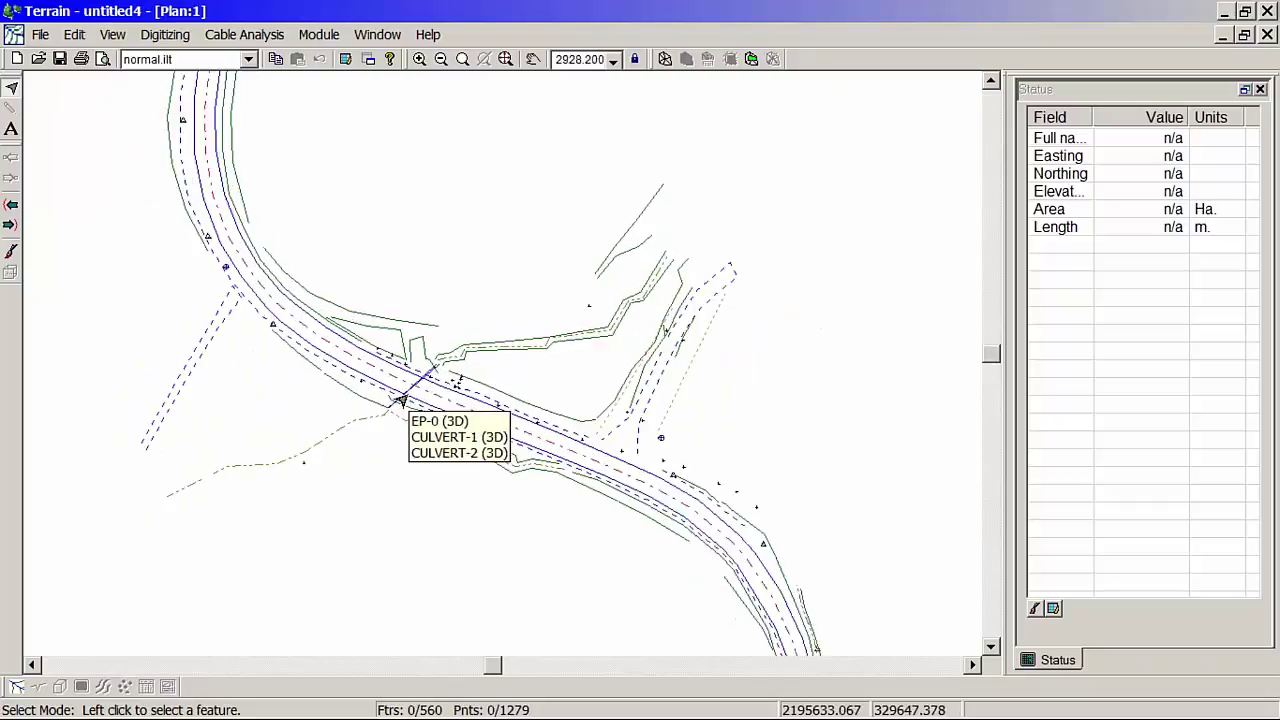
scroll(443, 399, up, 5)
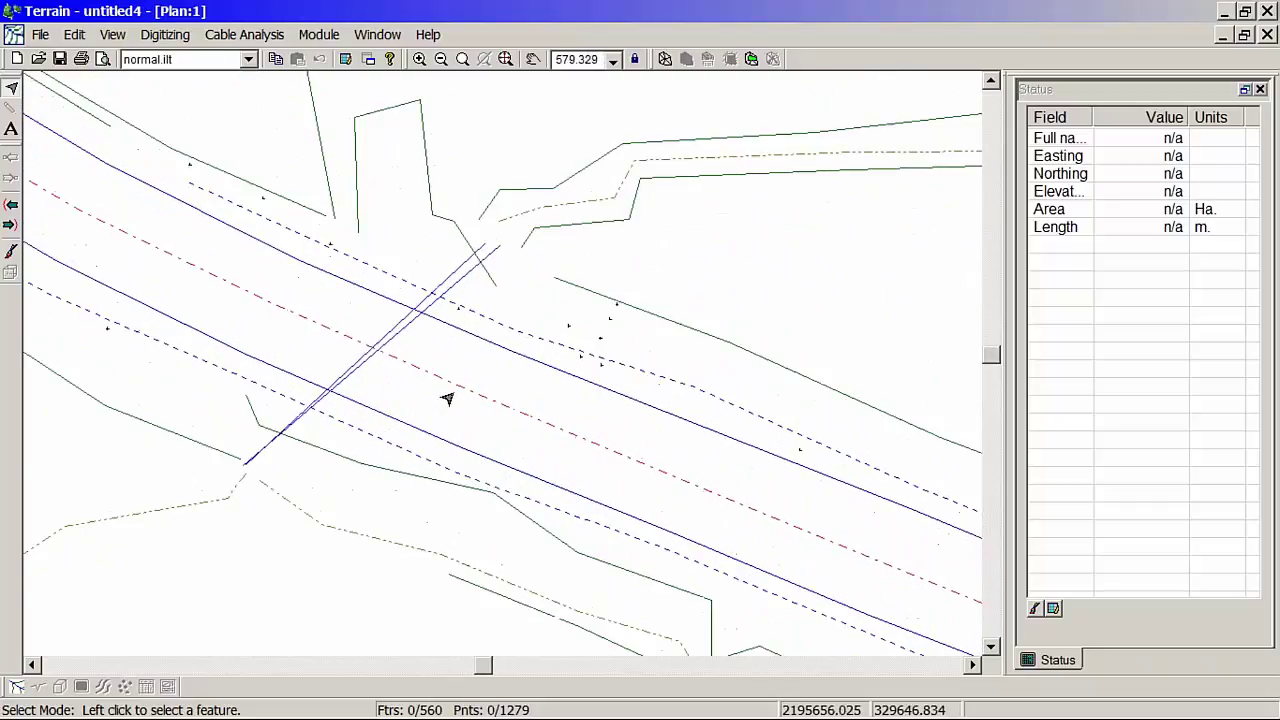
scroll(447, 399, up, 2)
scroll(447, 399, down, 3)
scroll(447, 399, down, 6)
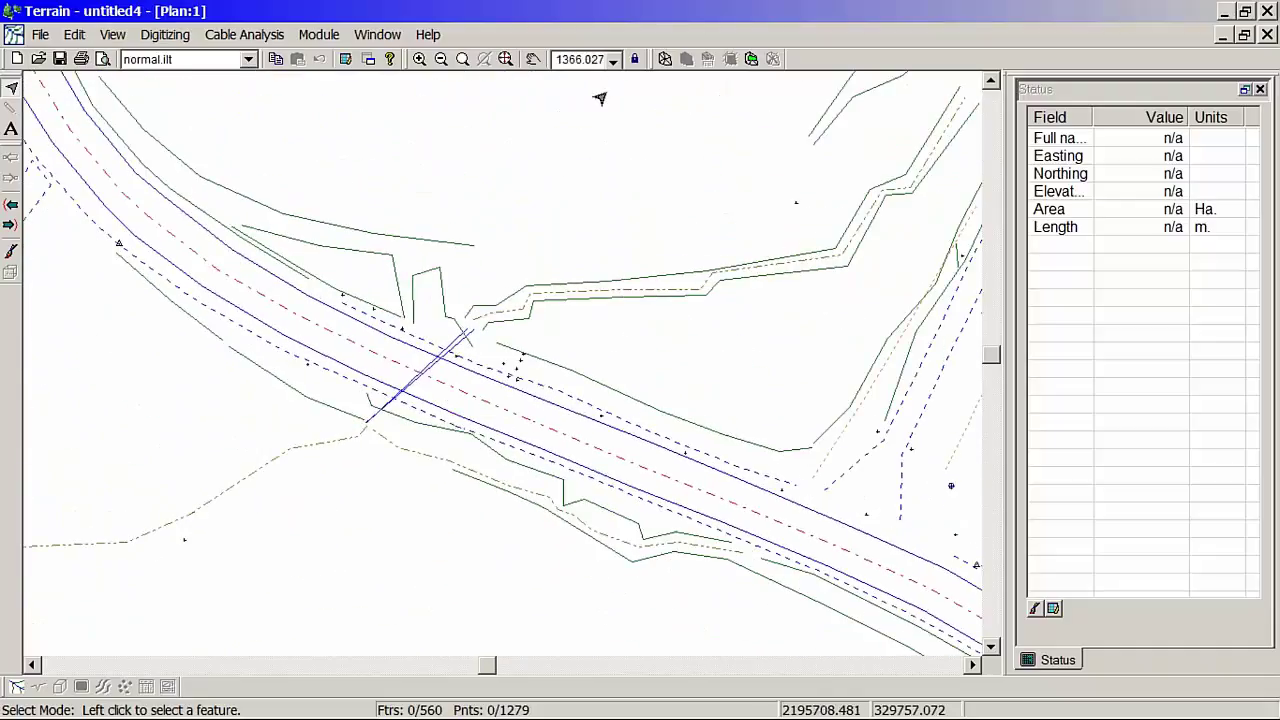
Set the plan view scale to 2000 and lock it.
click(613, 59)
drag(623, 108, 618, 140)
click(567, 170)
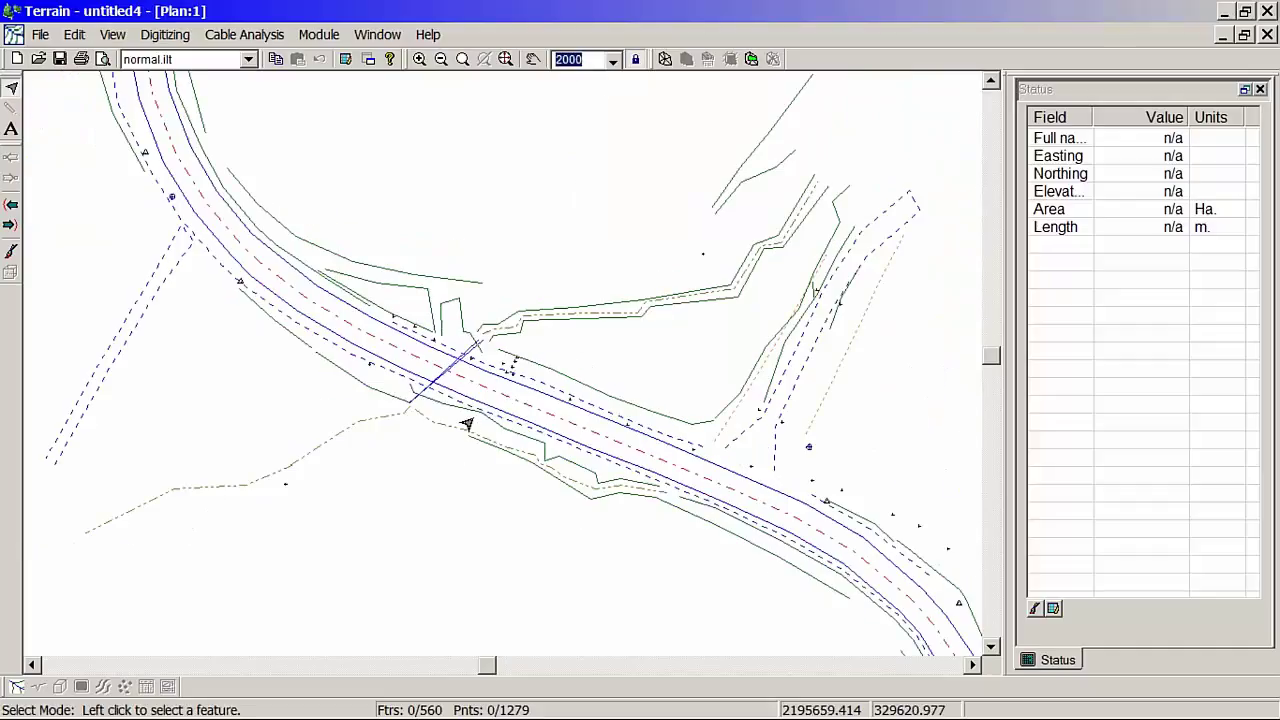
Check the line types and symbols around the culvert and the side road at the relocked 2000 scale.
scroll(467, 424, up, 5)
scroll(484, 428, up, 6)
scroll(494, 424, down, 8)
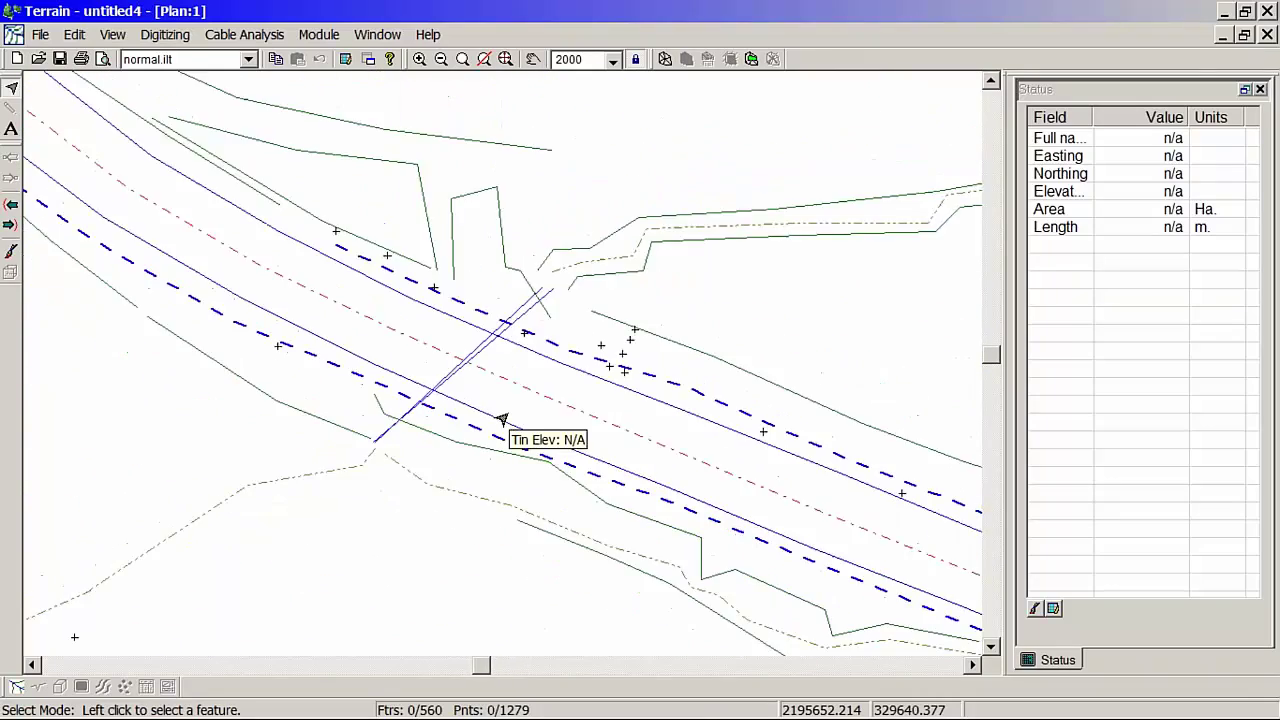
scroll(502, 419, down, 2)
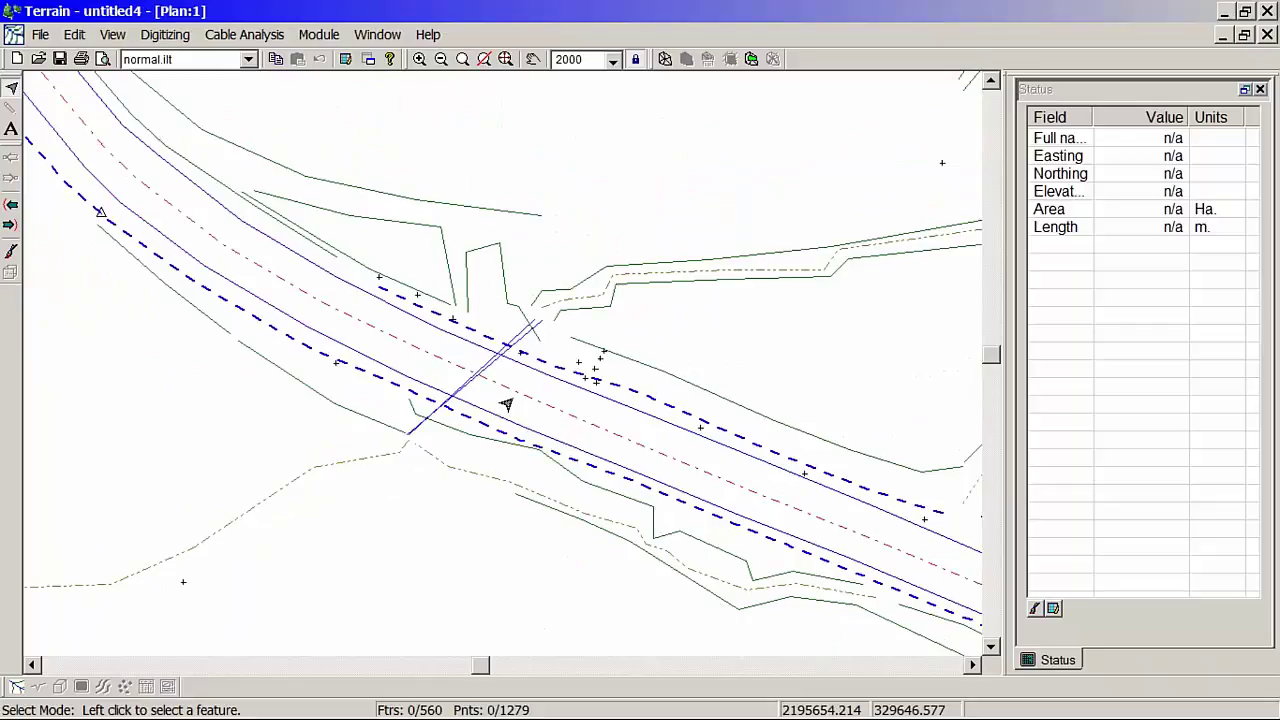
scroll(506, 406, up, 3)
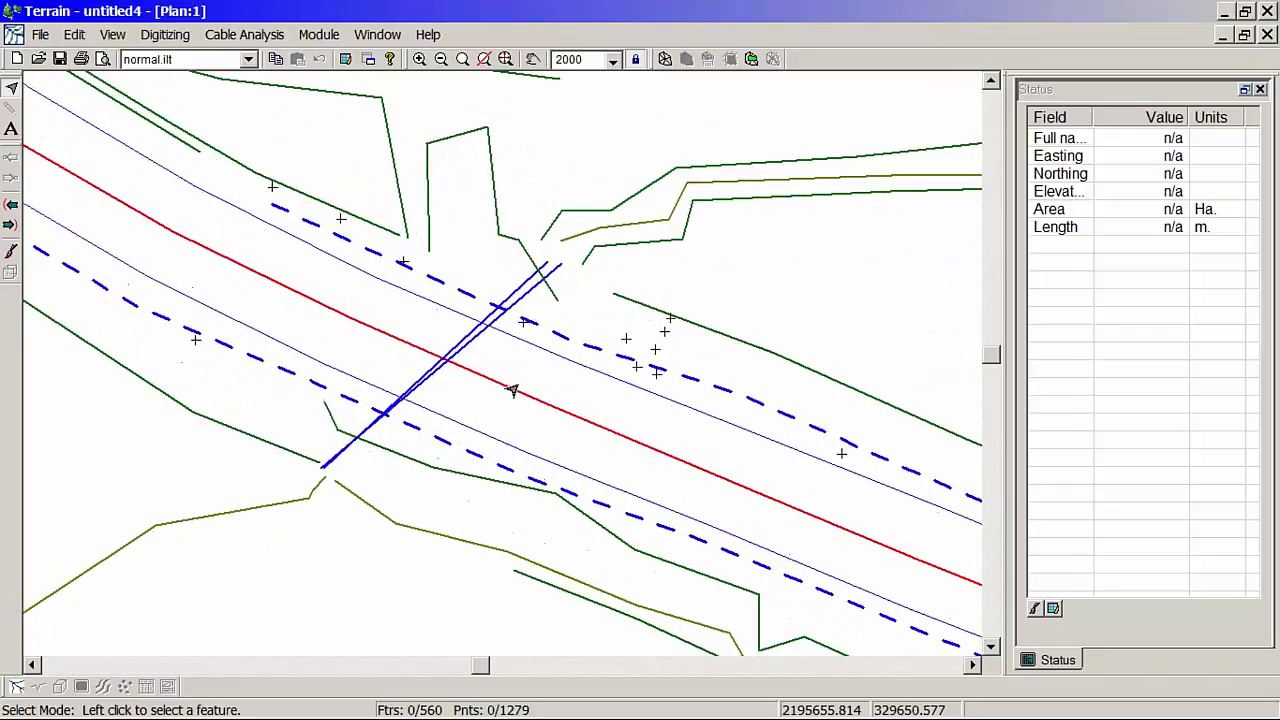
scroll(516, 382, down, 2)
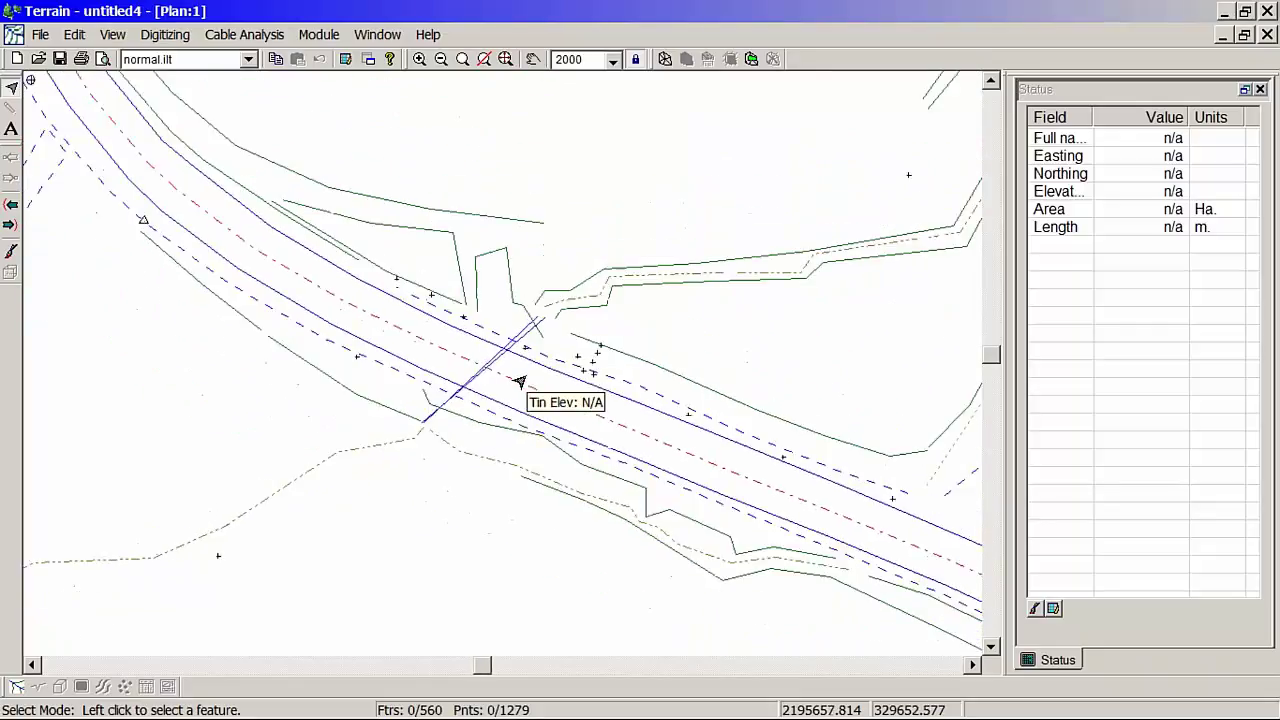
middle_drag(508, 408, 297, 395)
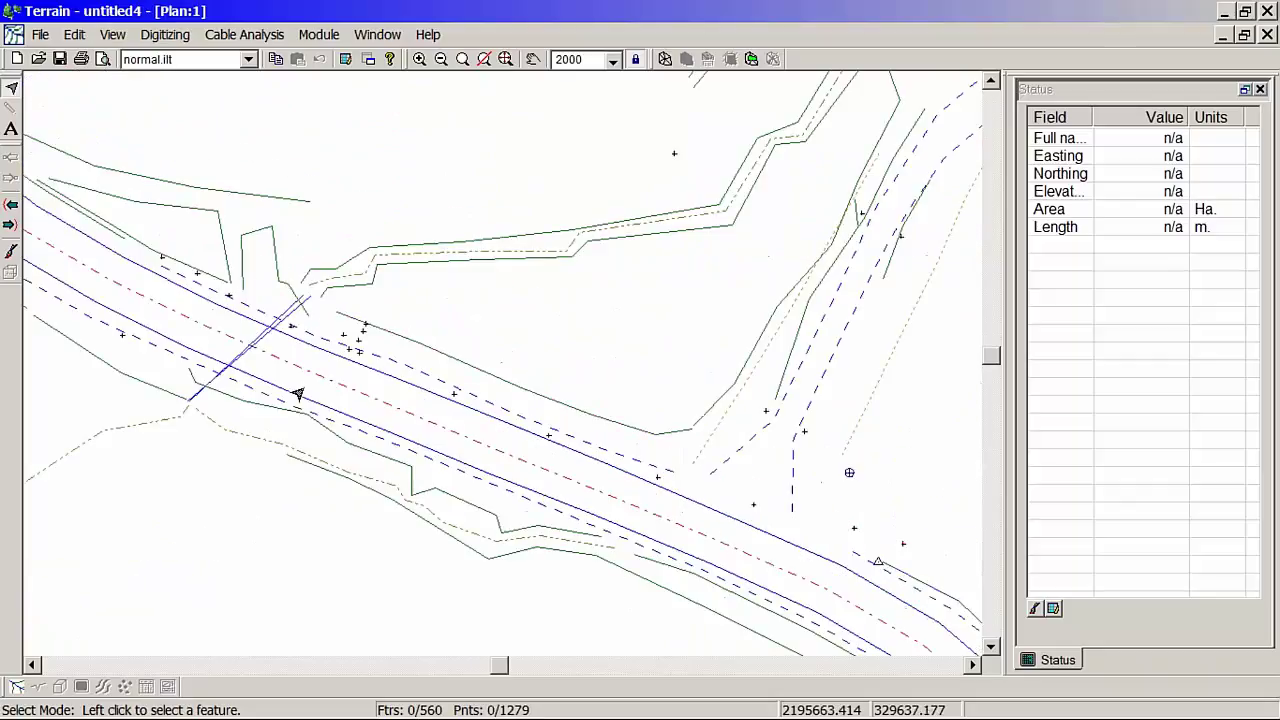
middle_drag(250, 323, 402, 380)
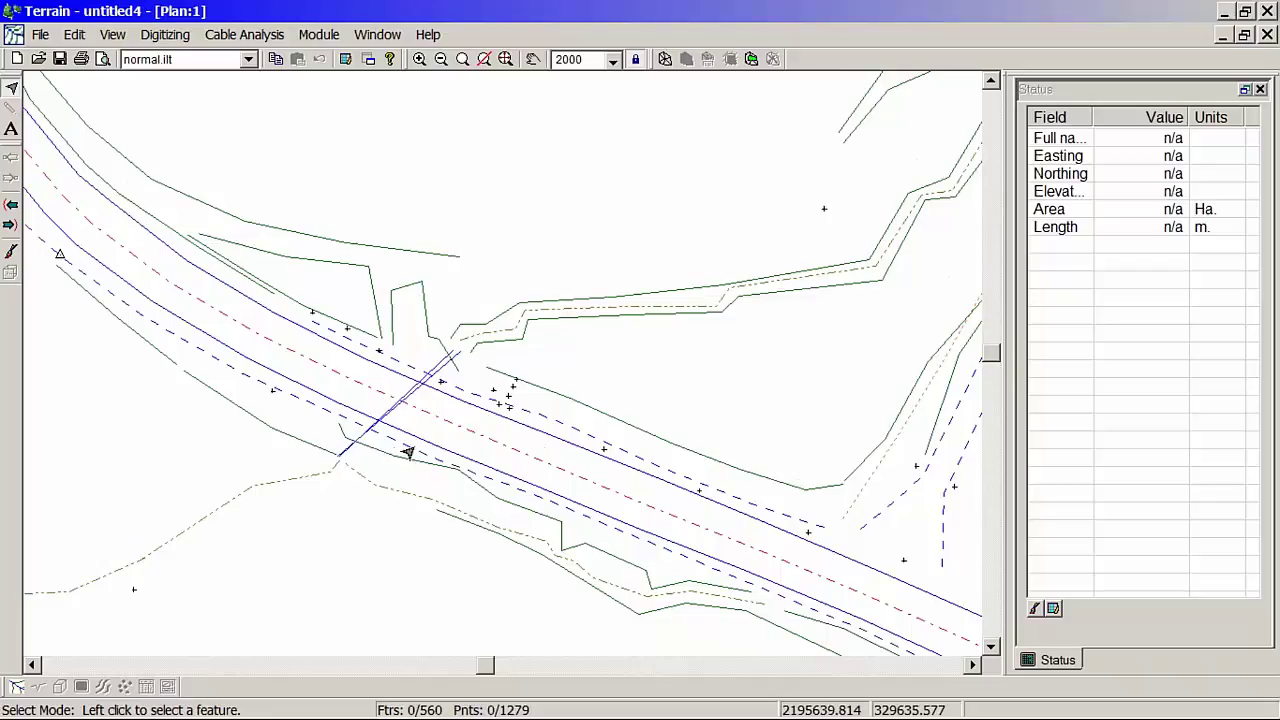
Select centreline CLP-0, add EP-1, SHOULDER-4 and EP-0 to the selection, and drop the centreline from it.
mouse_move(428, 429)
click(430, 426)
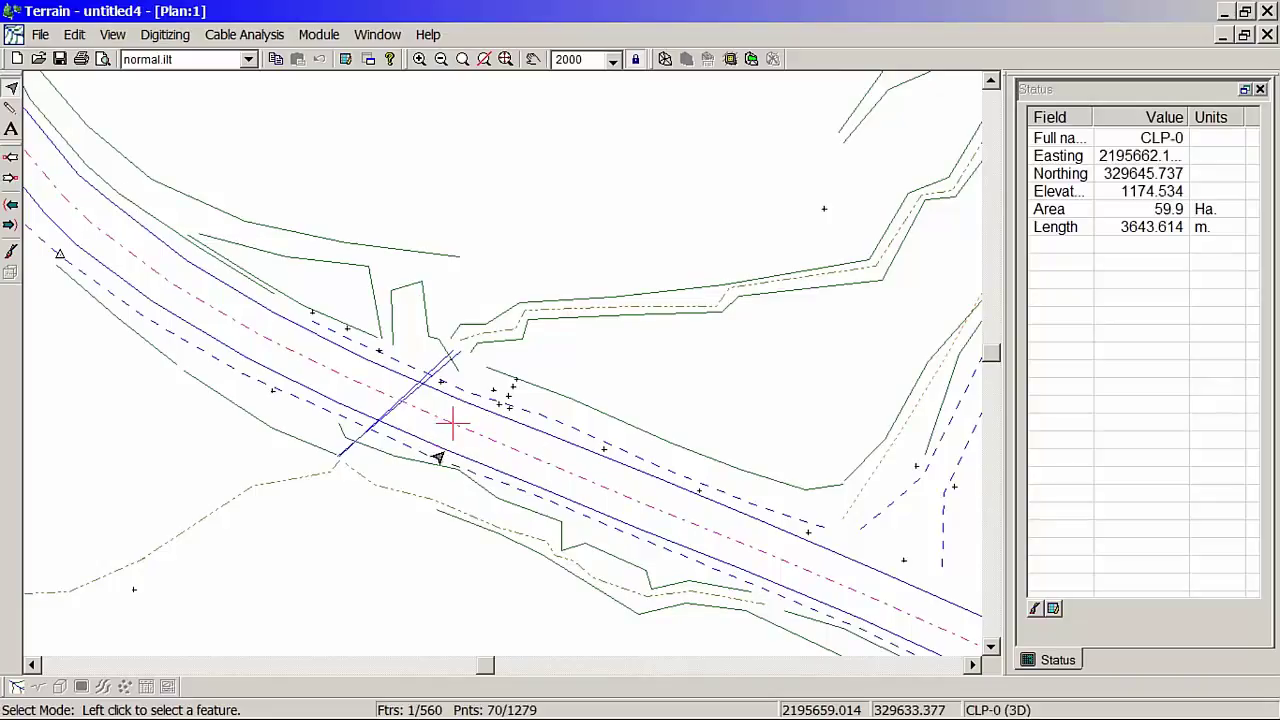
middle_drag(420, 472, 453, 486)
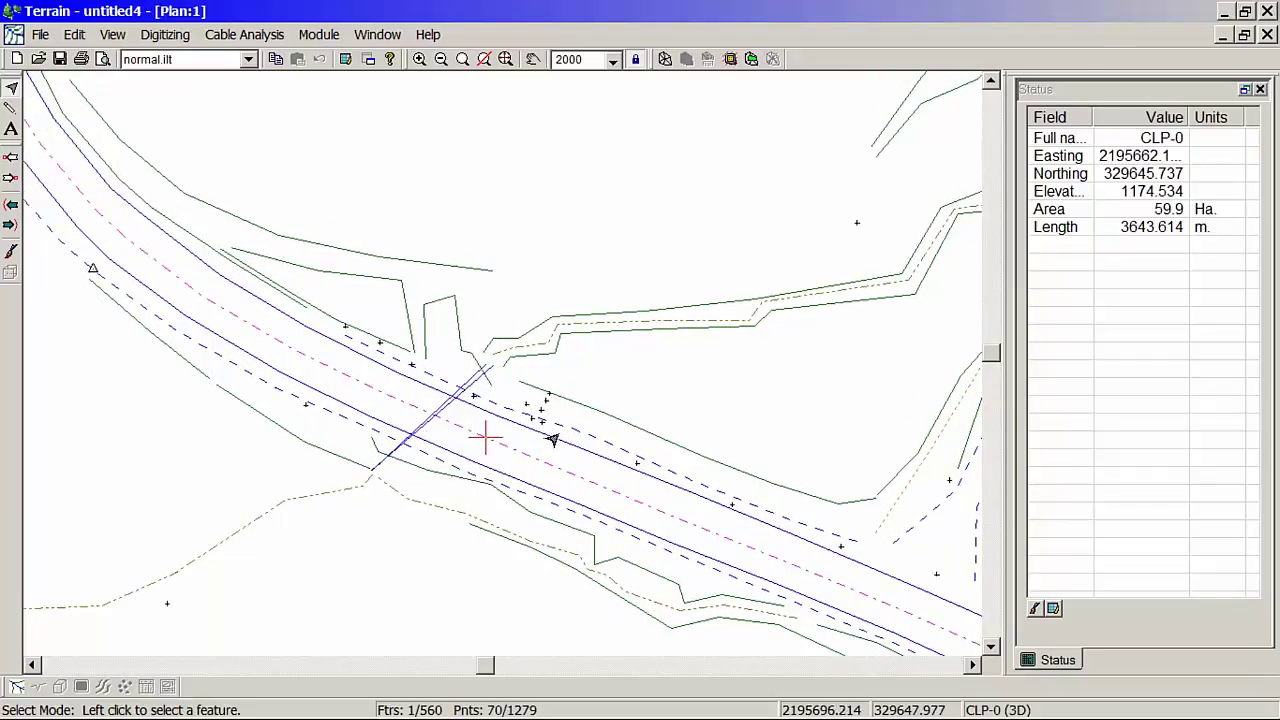
click(581, 449)
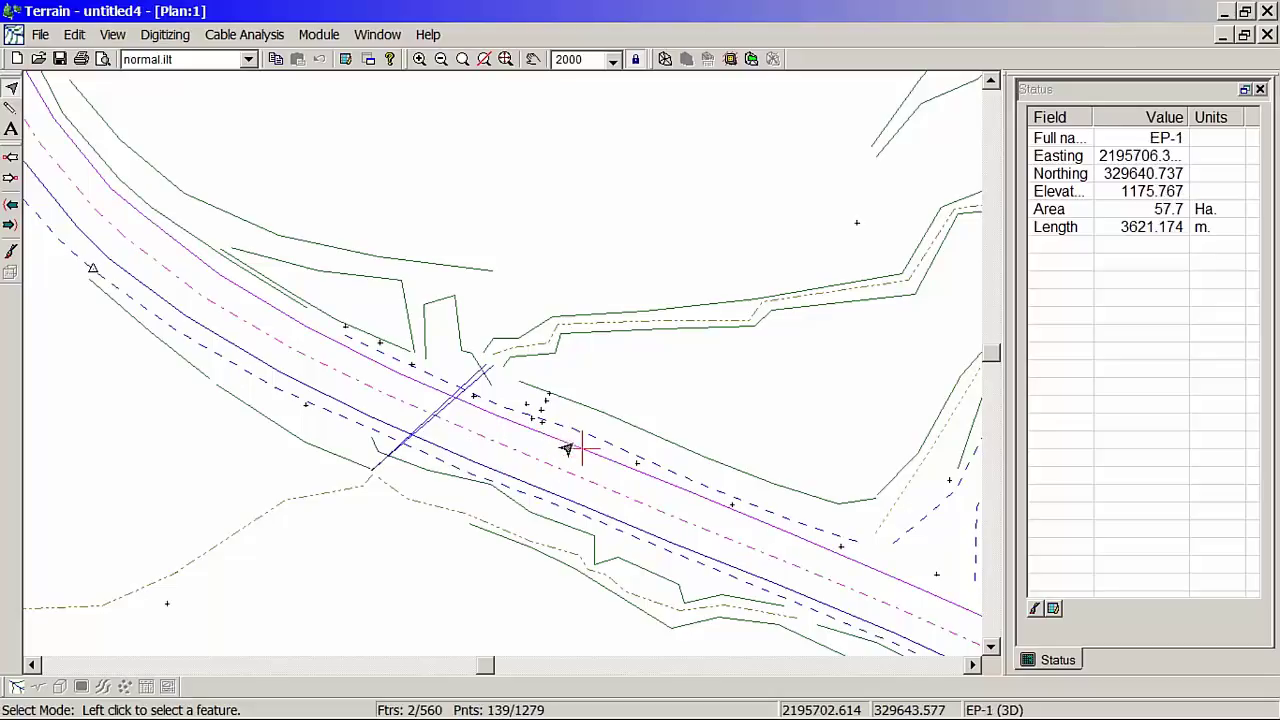
click(585, 432)
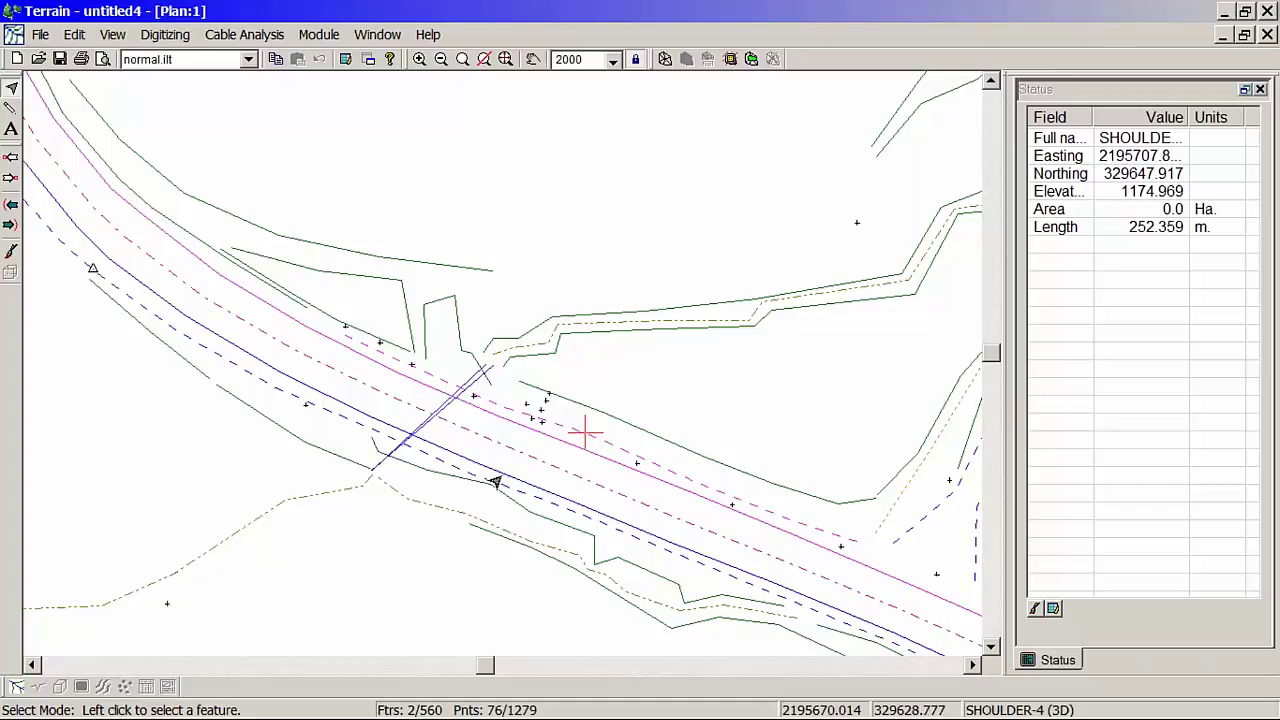
click(482, 487)
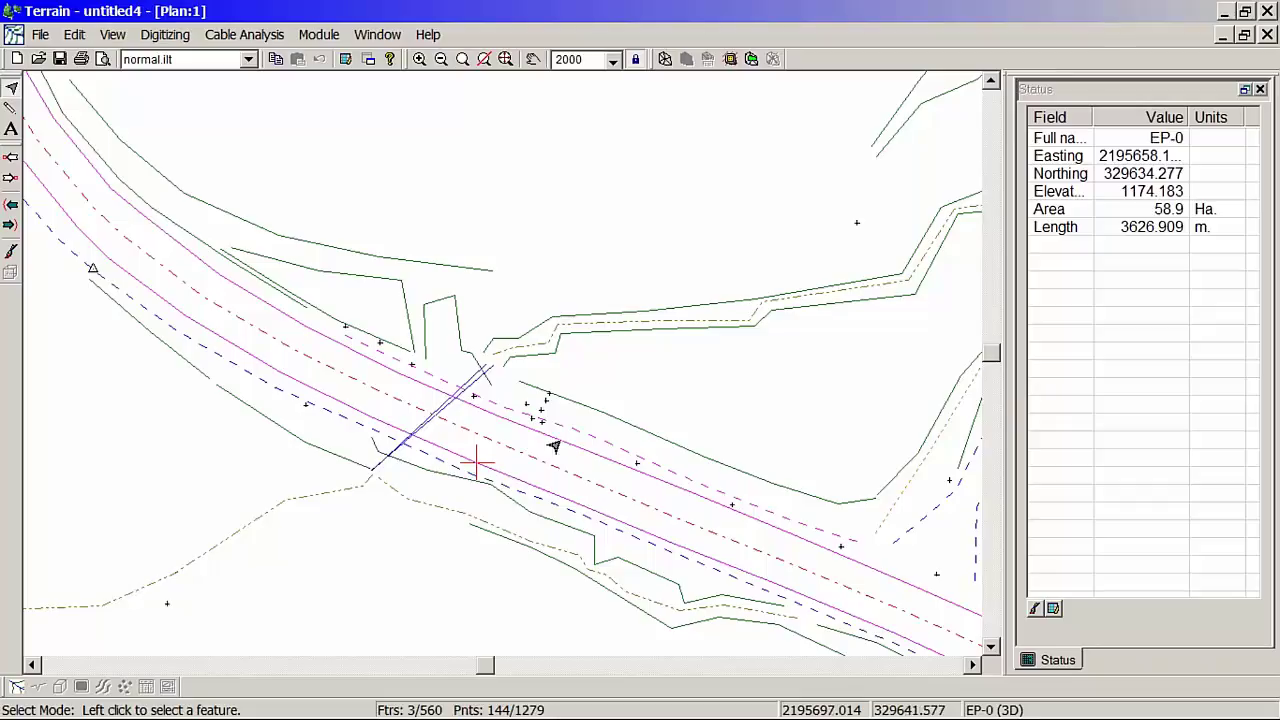
Select only the shoulder line SHOULDER-4 and read its coordinates, elevation and length.
scroll(548, 450, up, 2)
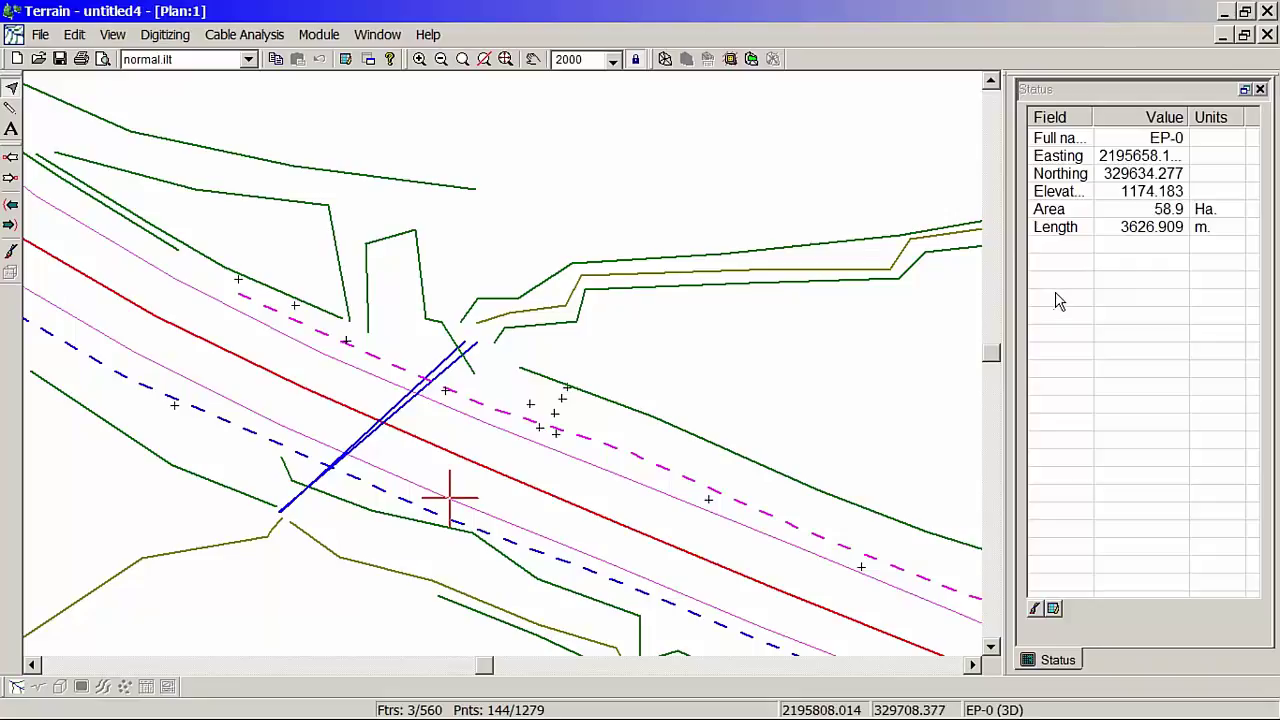
click(574, 452)
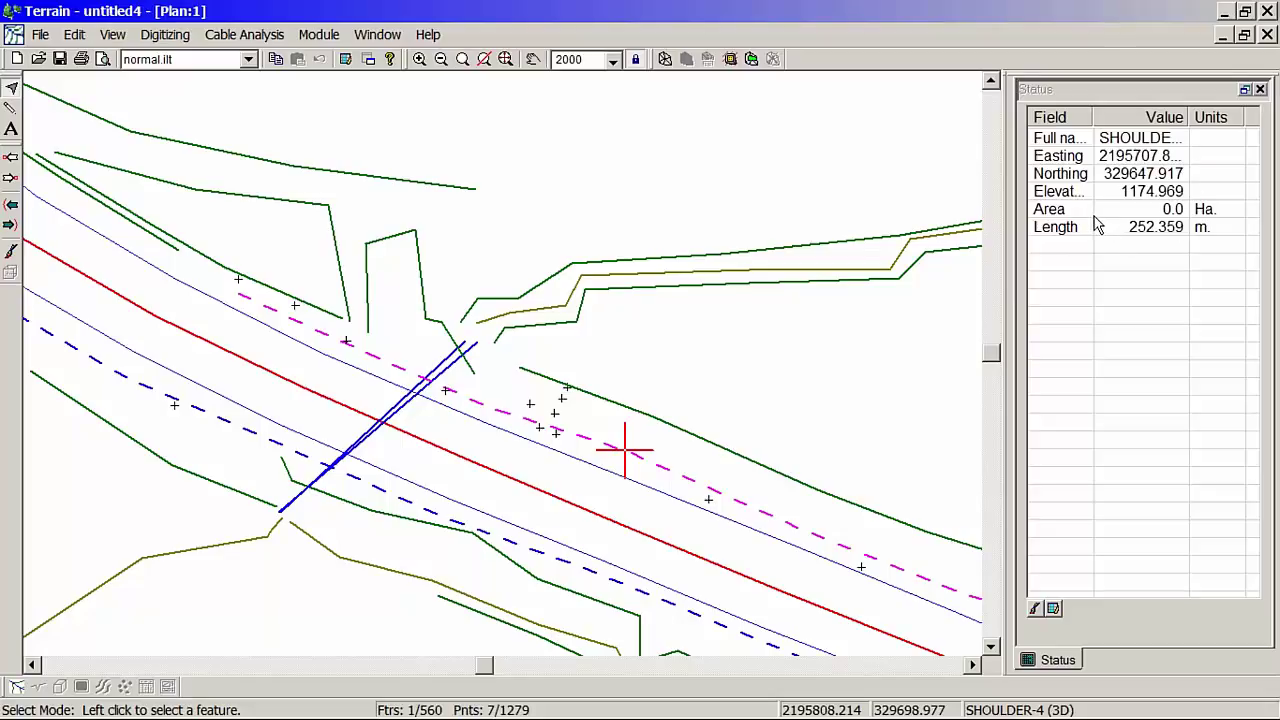
middle_drag(510, 410, 482, 217)
scroll(482, 218, up, 1)
scroll(487, 221, down, 7)
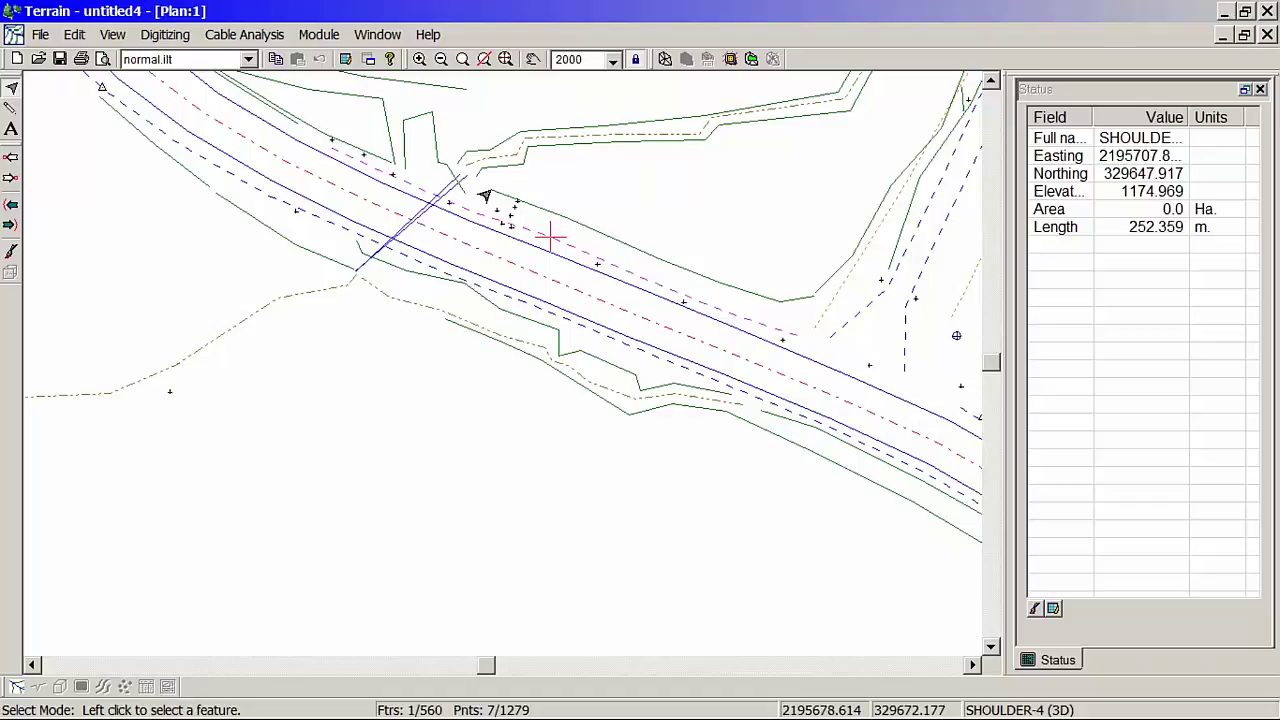
Select the features crossing a window over the road beside the culvert, and extend the selection to all features.
drag(478, 130, 594, 462)
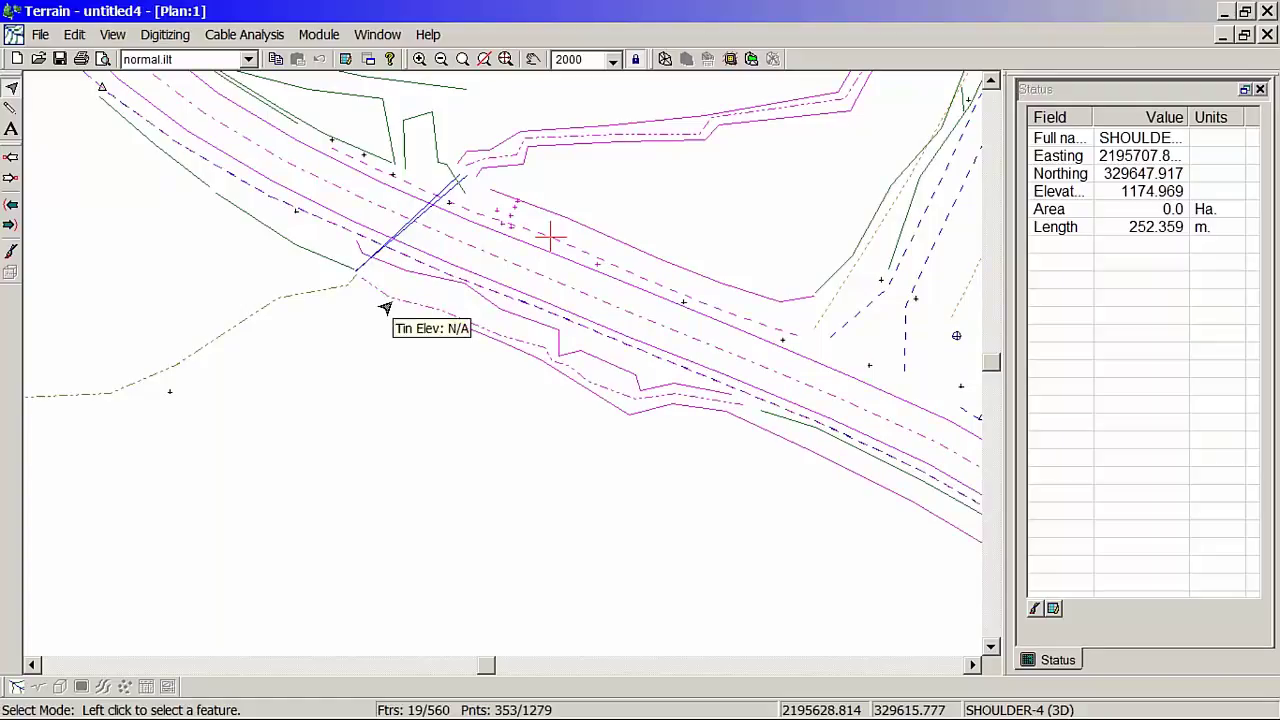
right_click(558, 233)
mouse_move(640, 337)
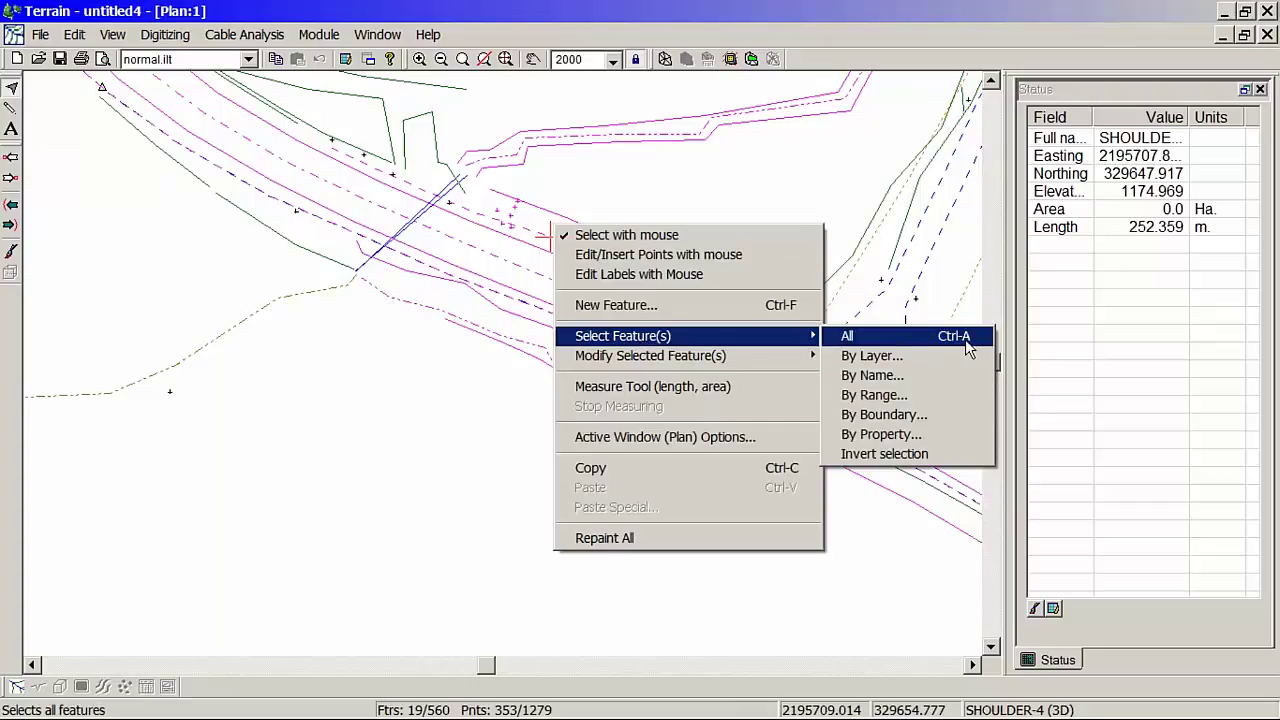
click(950, 338)
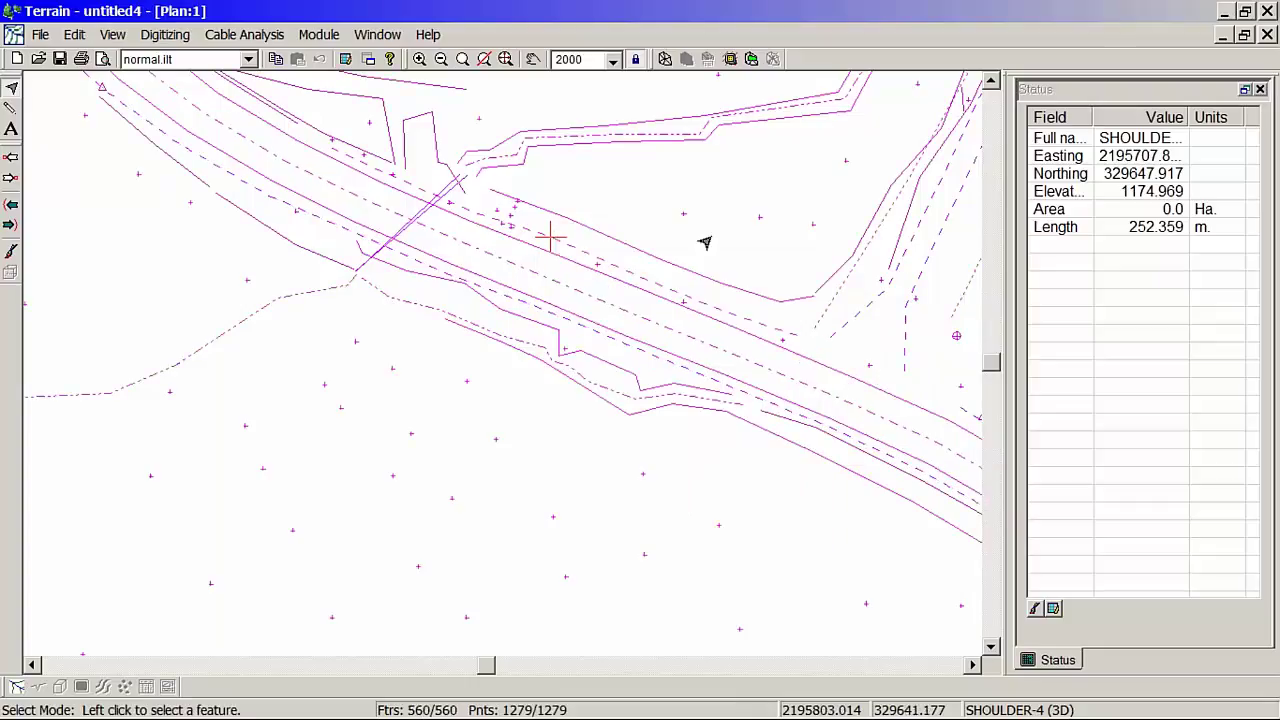
Clear the selection of all features and select only the toe line TOE-3 along the road's north side.
click(623, 214)
middle_drag(734, 298, 450, 318)
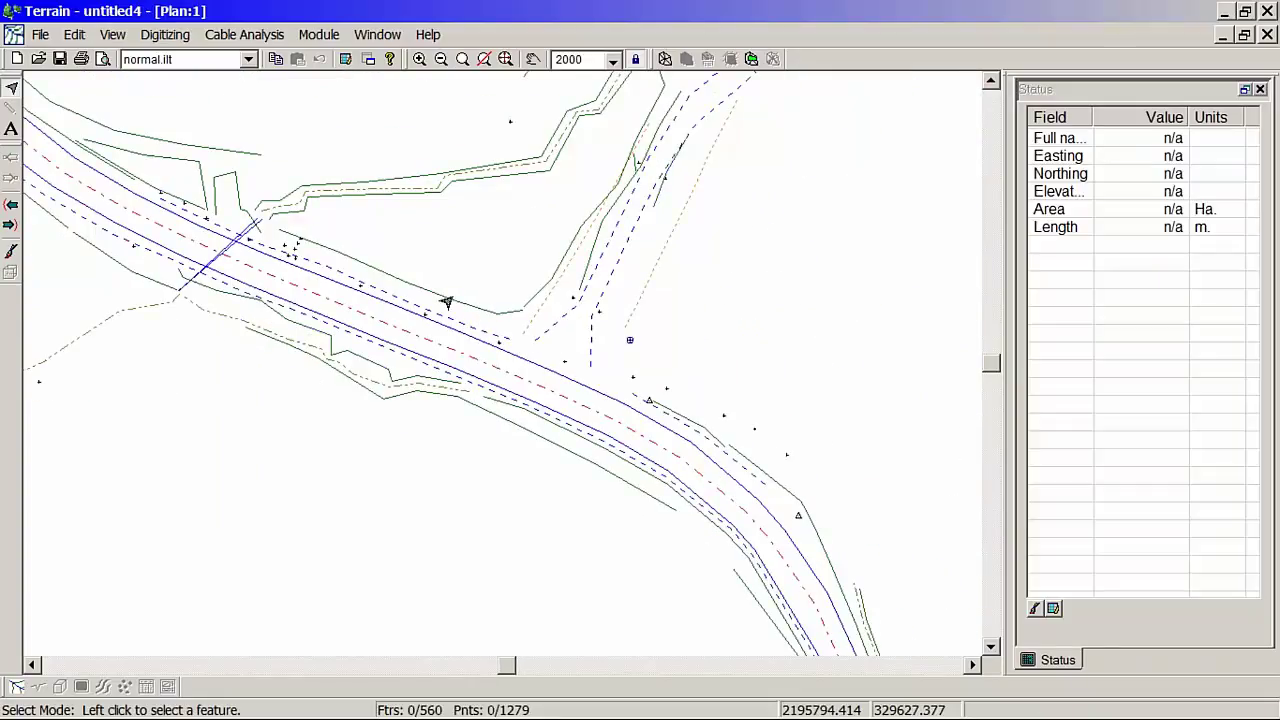
click(379, 284)
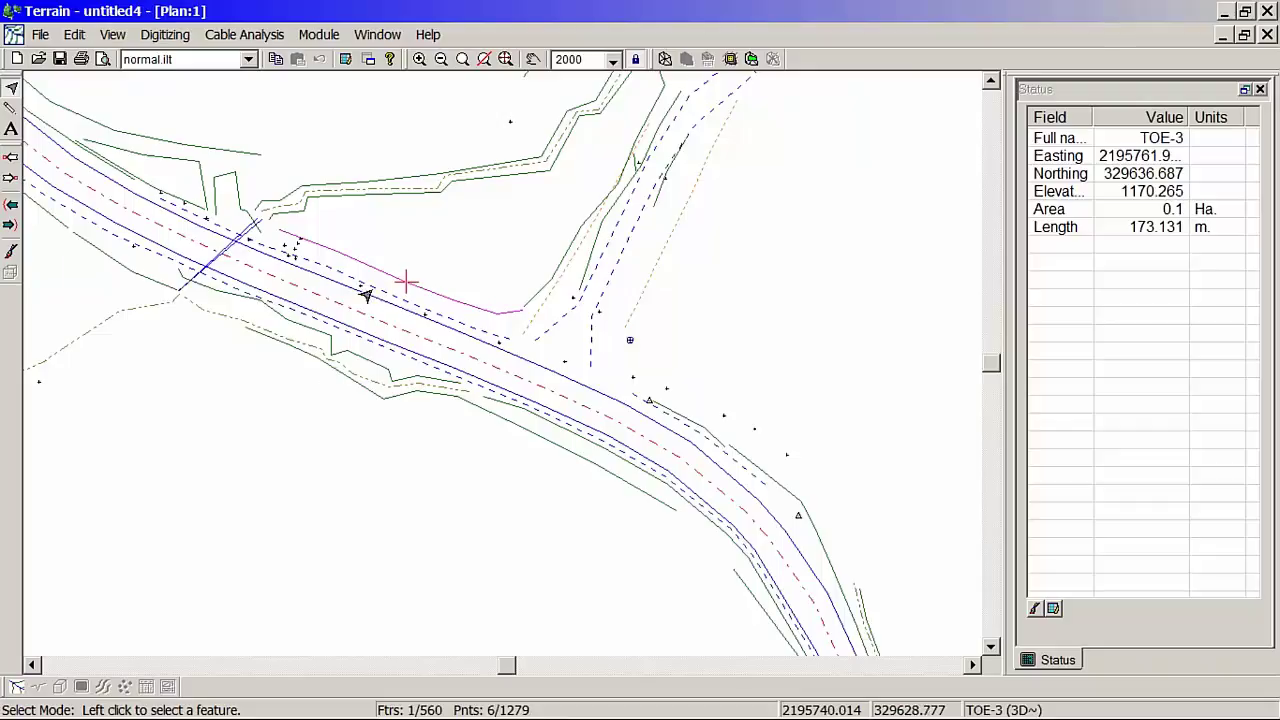
Select the features crossing a window over the road east of the culvert, and clear the whole selection.
drag(338, 240, 428, 488)
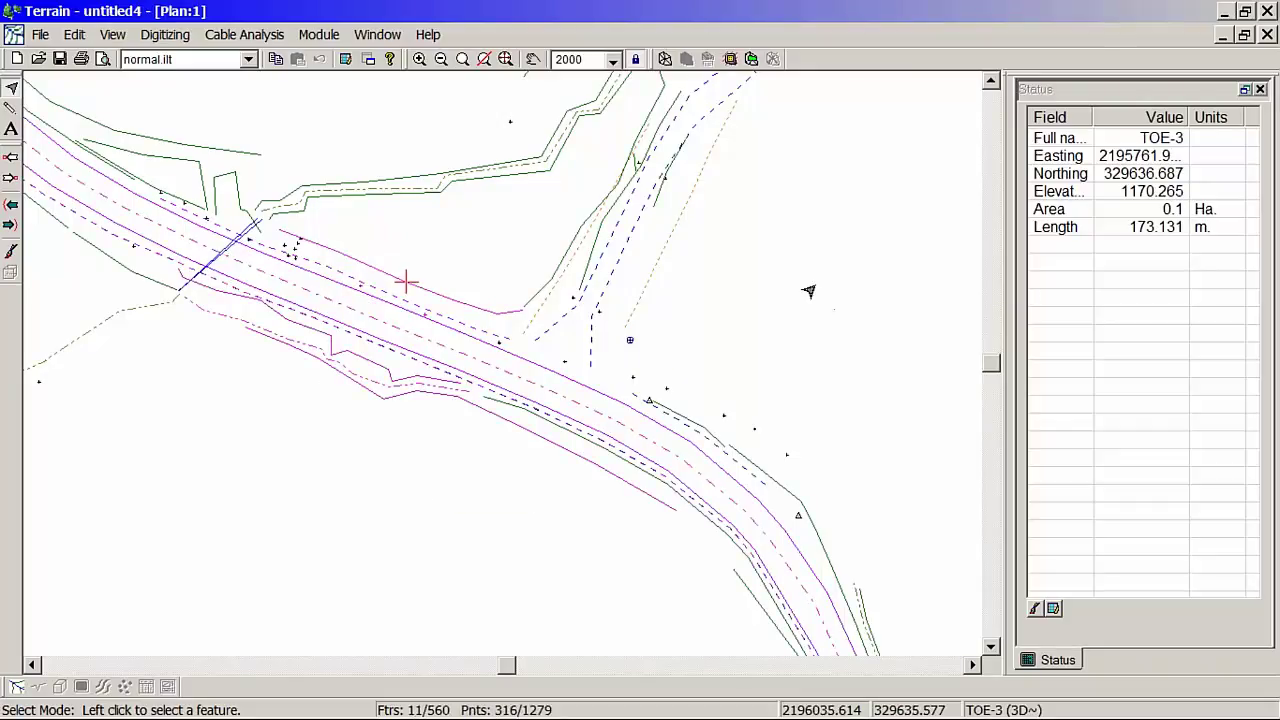
click(779, 296)
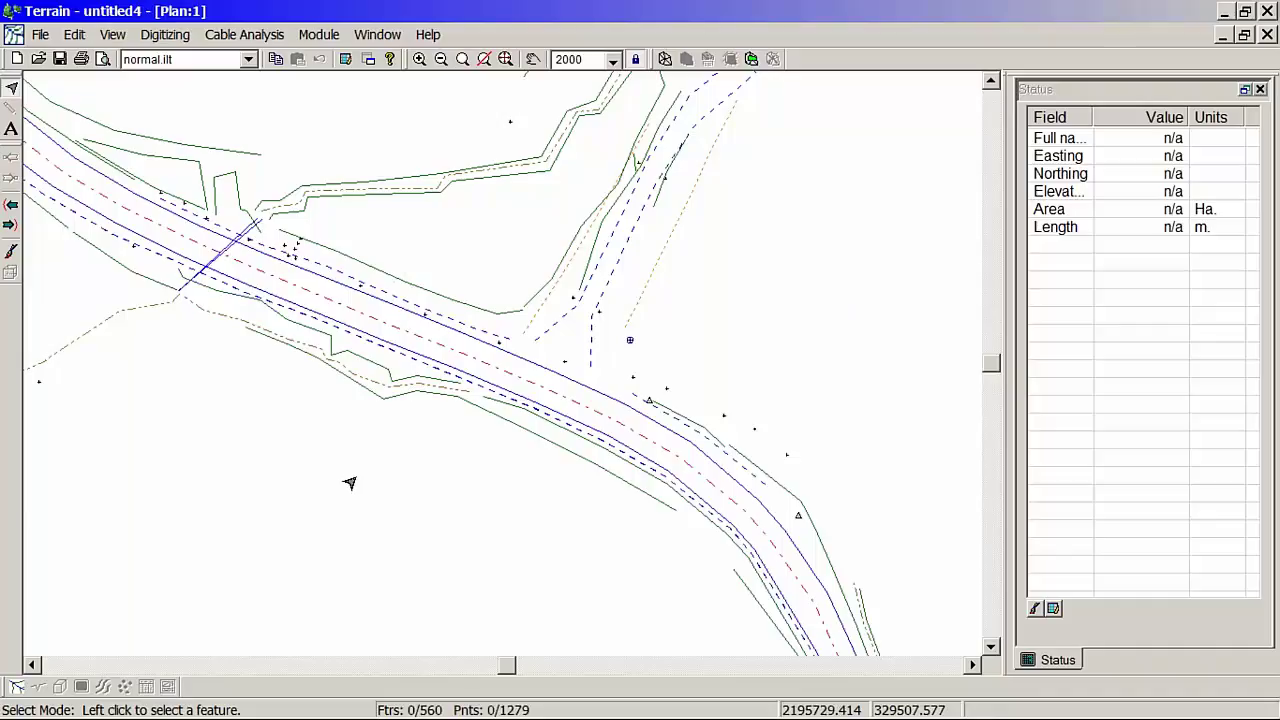
In the layer definitions for selecting features by layer, rename the Boundary layer to Point Features with the matching string SPOT*.
right_click(474, 230)
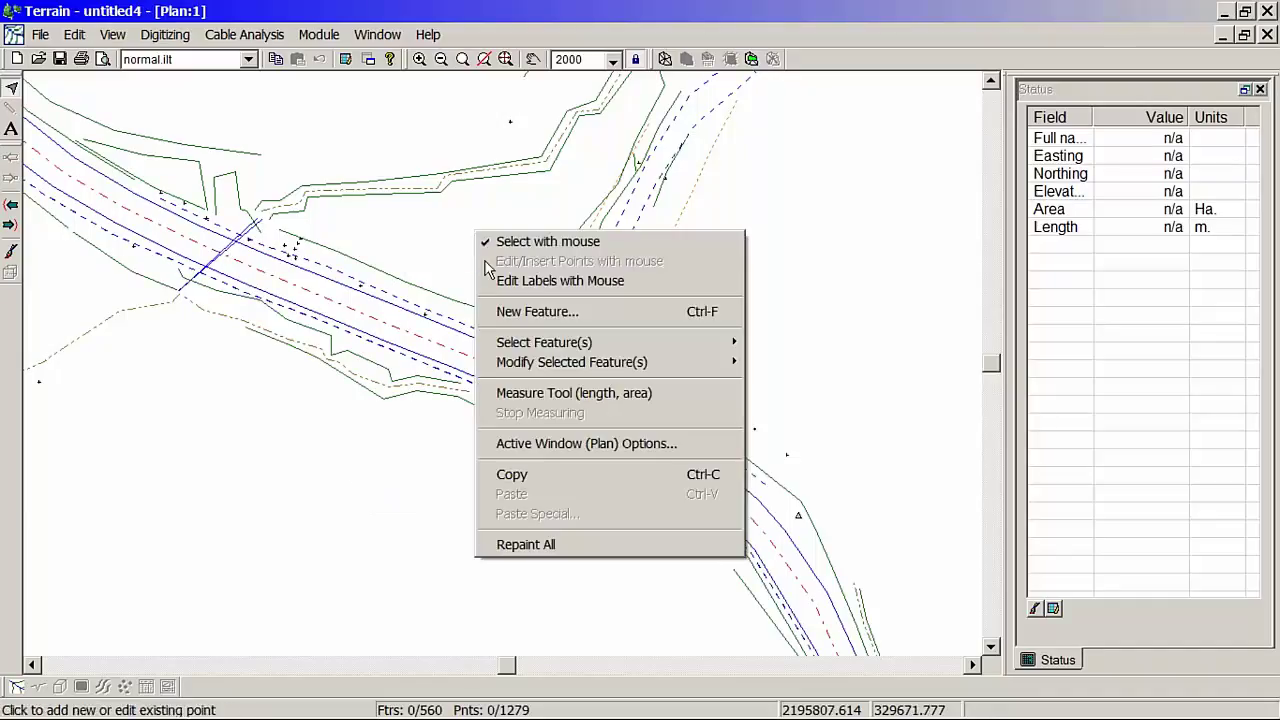
mouse_move(538, 346)
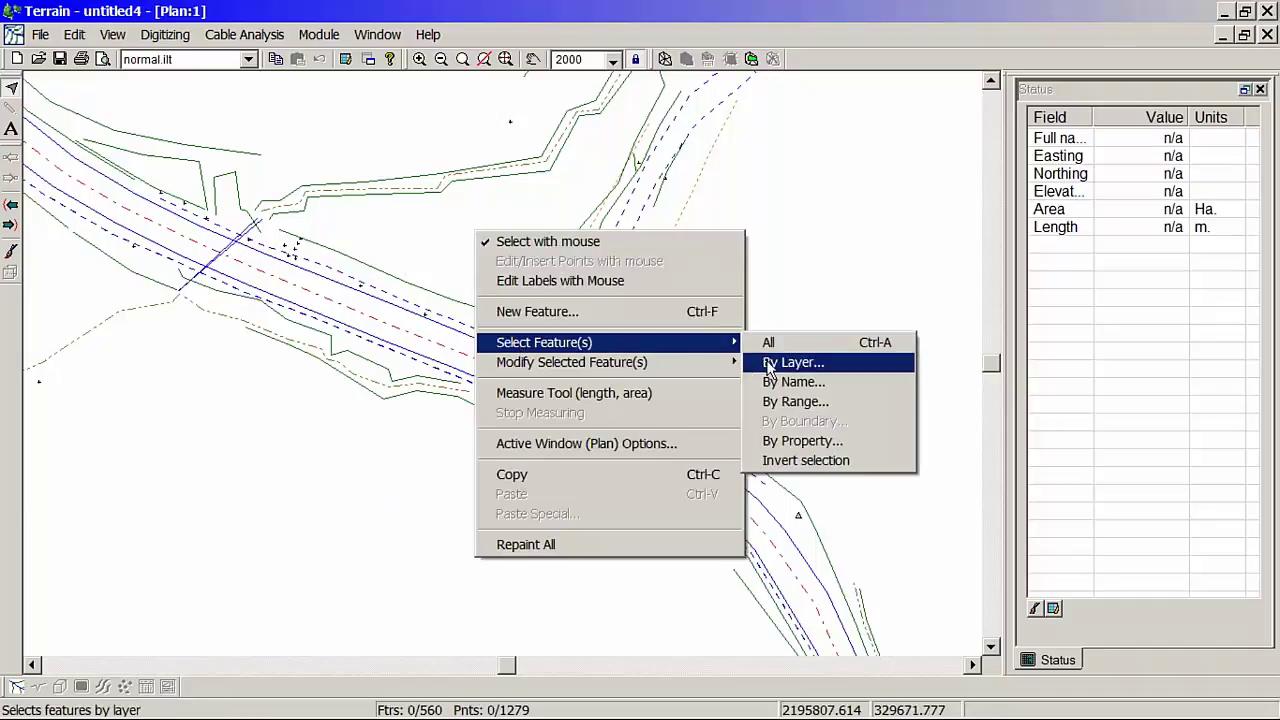
click(768, 364)
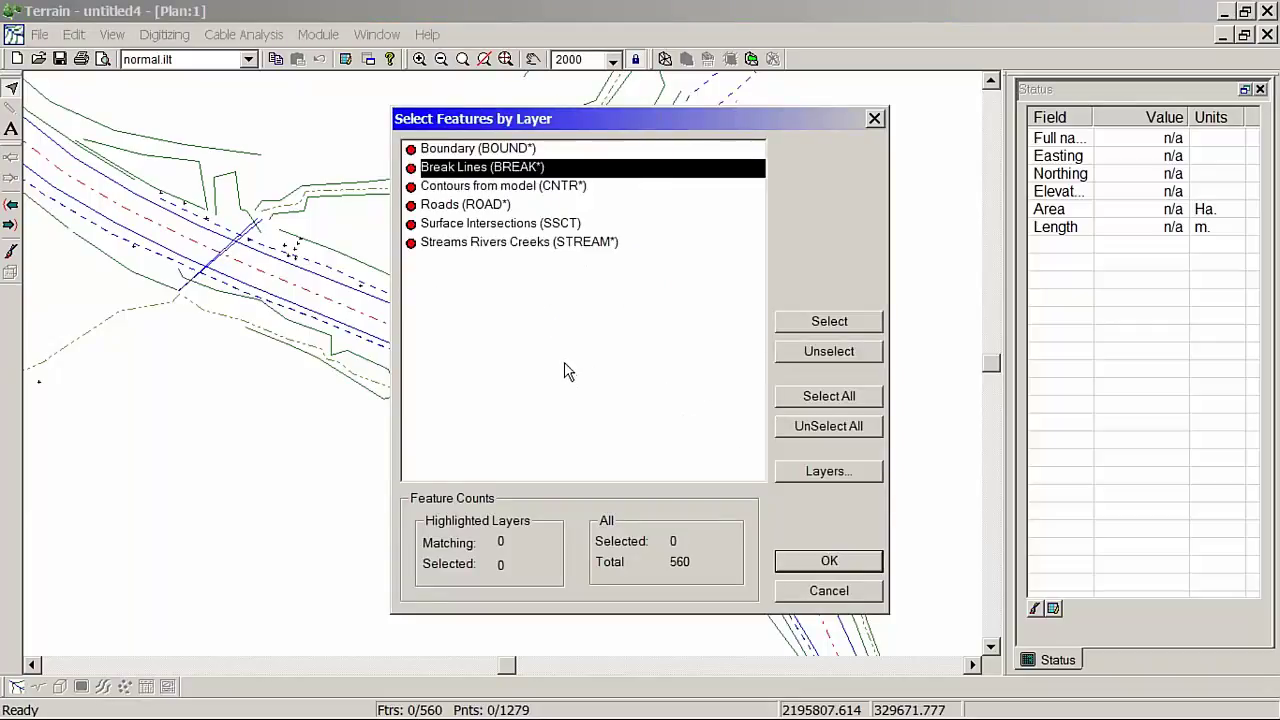
click(841, 476)
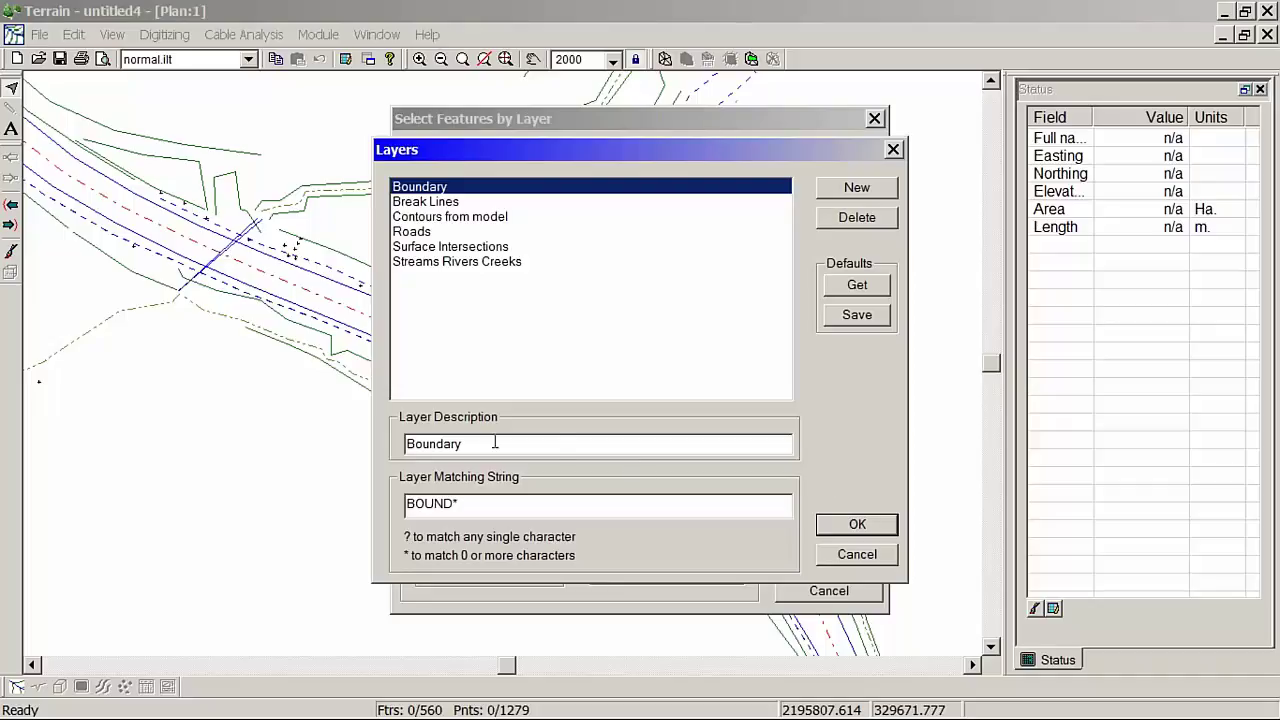
drag(486, 443, 384, 437)
key(Delete)
text(Point Features)
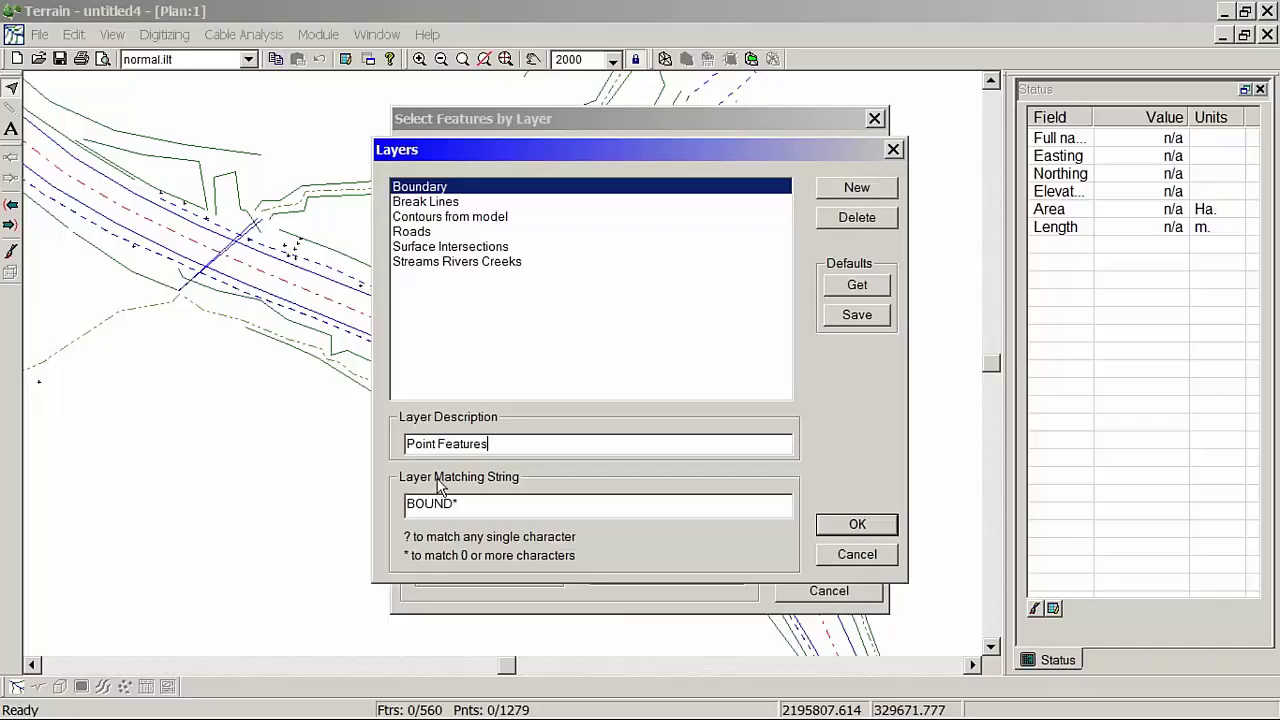
key(Tab)
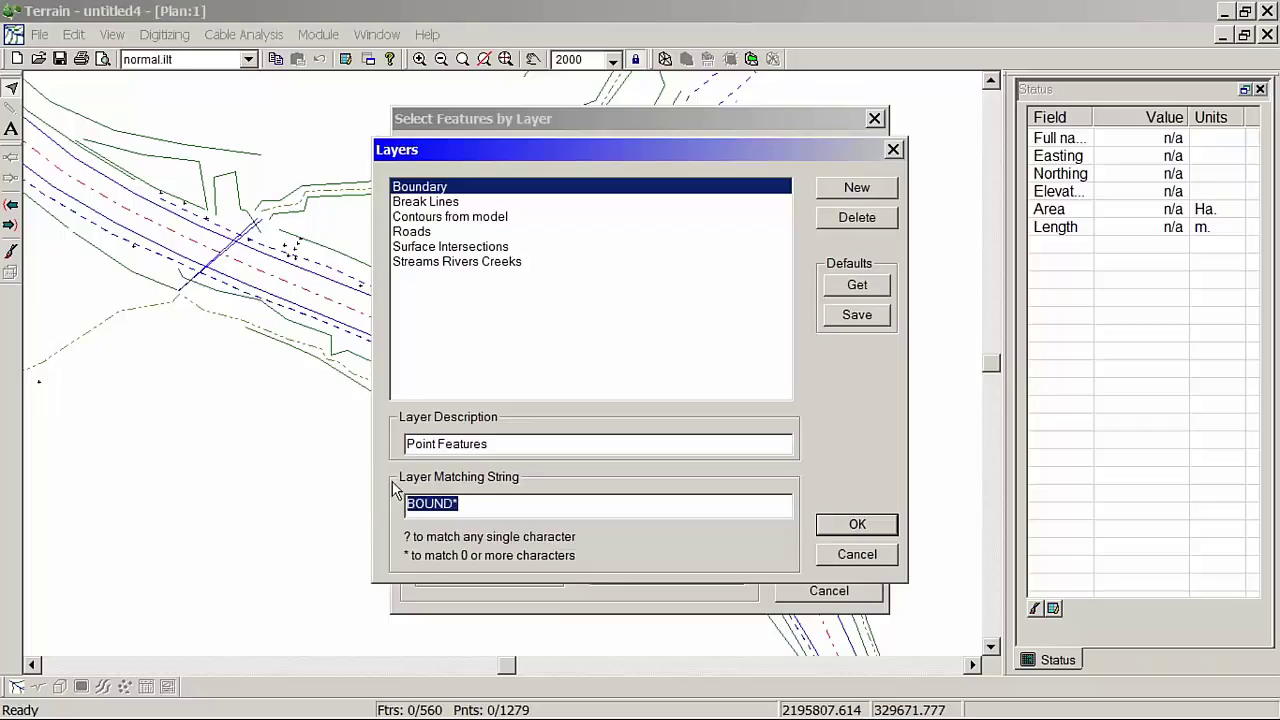
text(SPOT*)
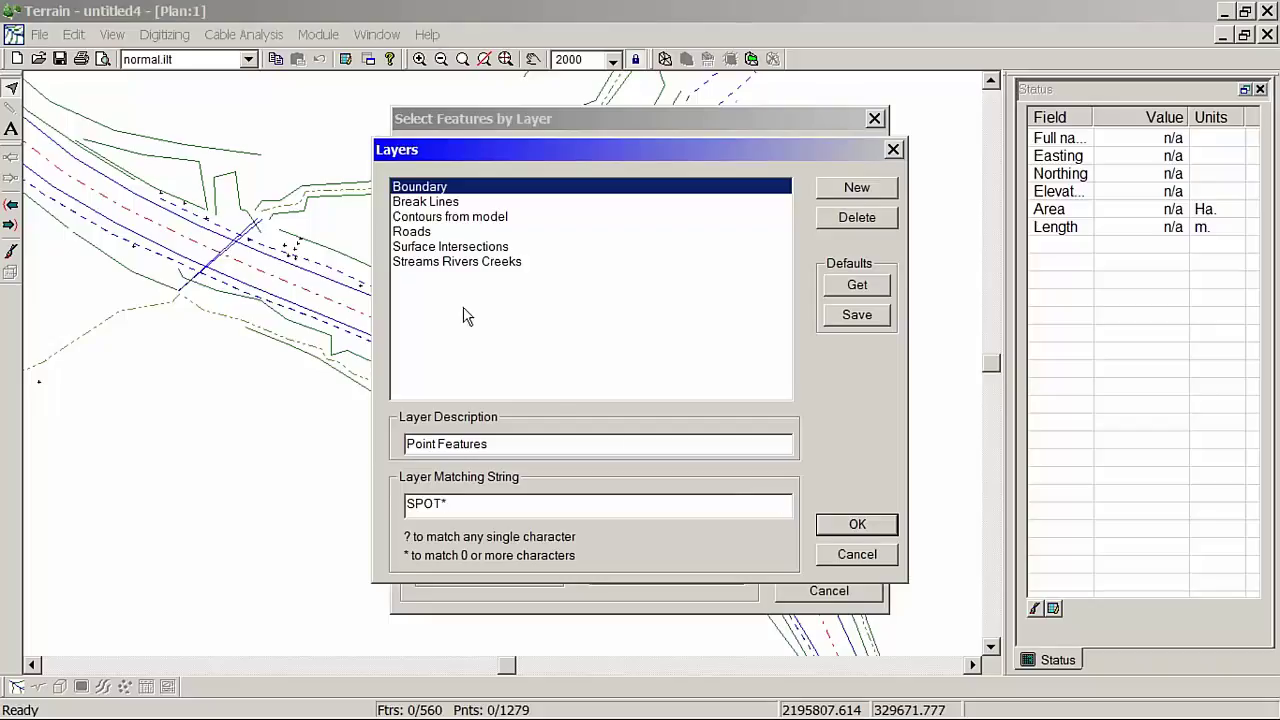
click(450, 248)
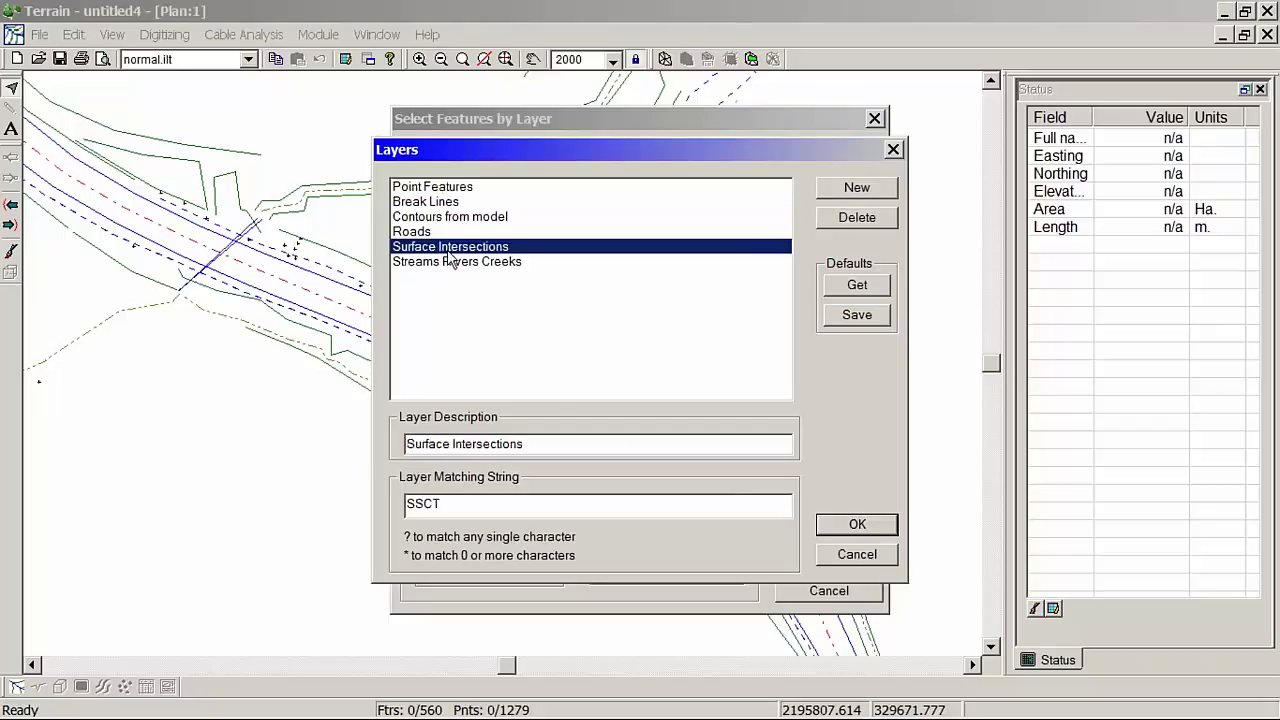
click(452, 188)
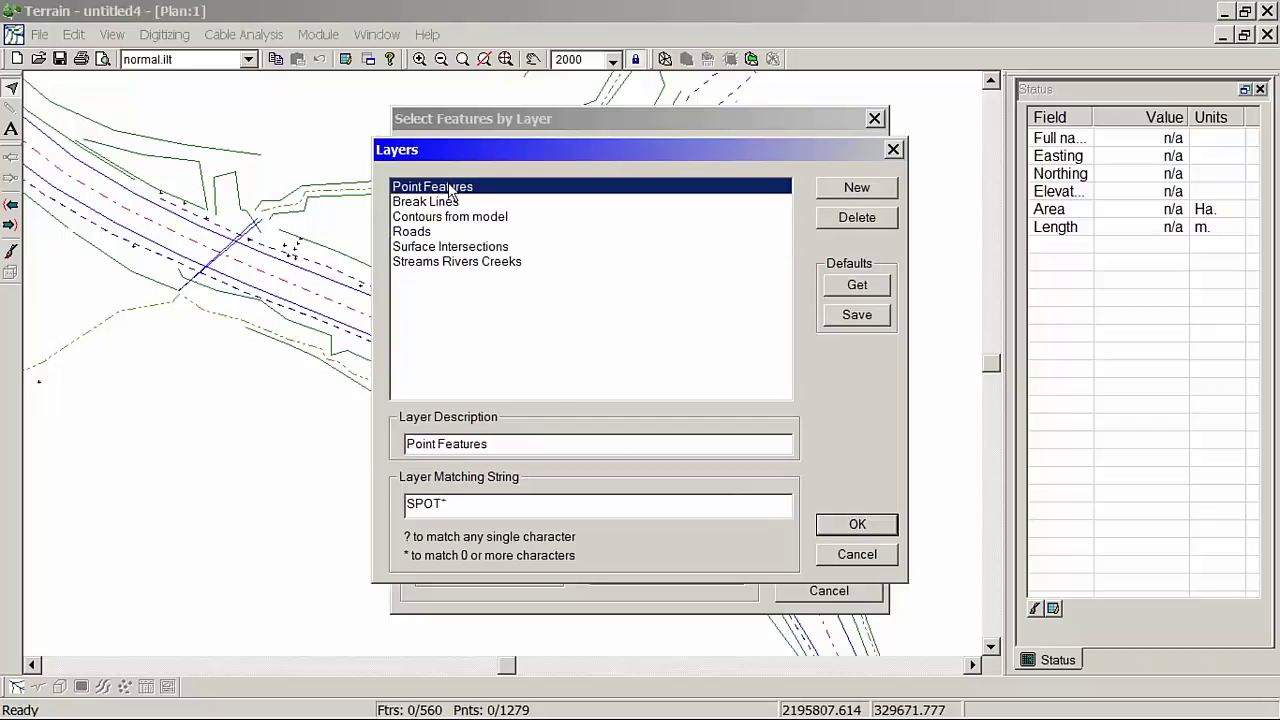
click(879, 526)
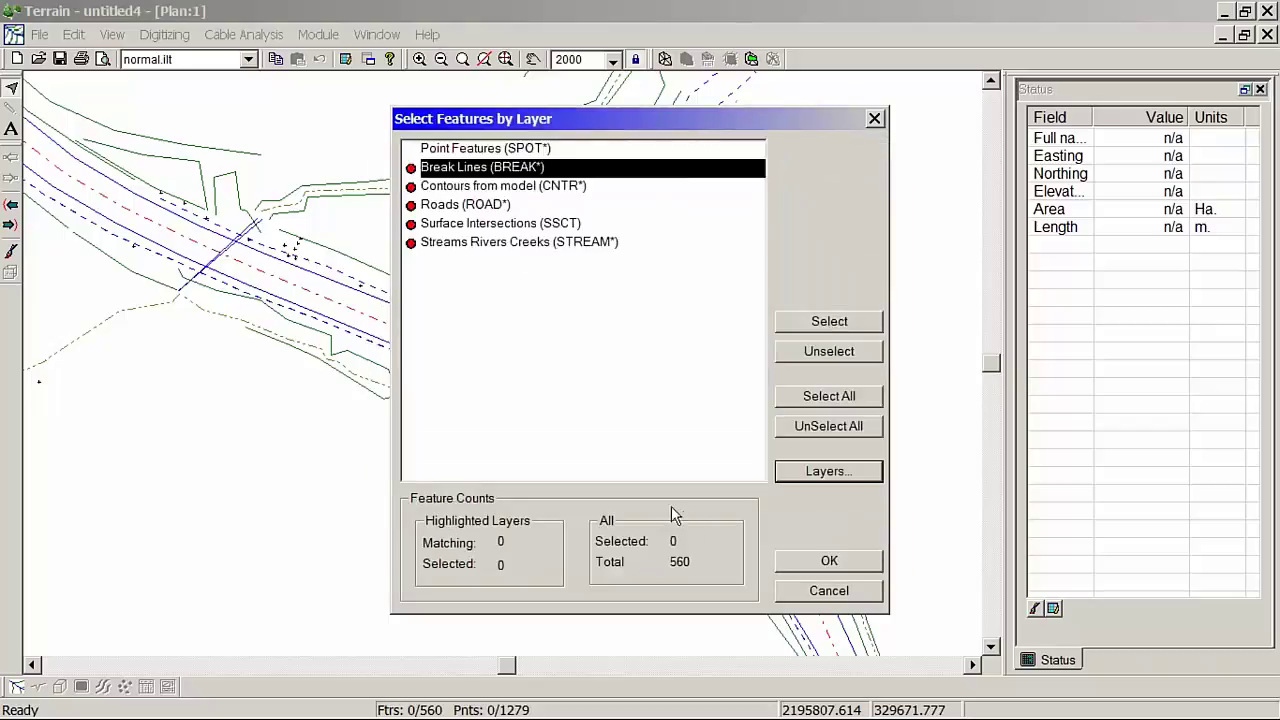
Select all features of the Point Features (SPOT*) layer and view them across the plan.
double_click(526, 149)
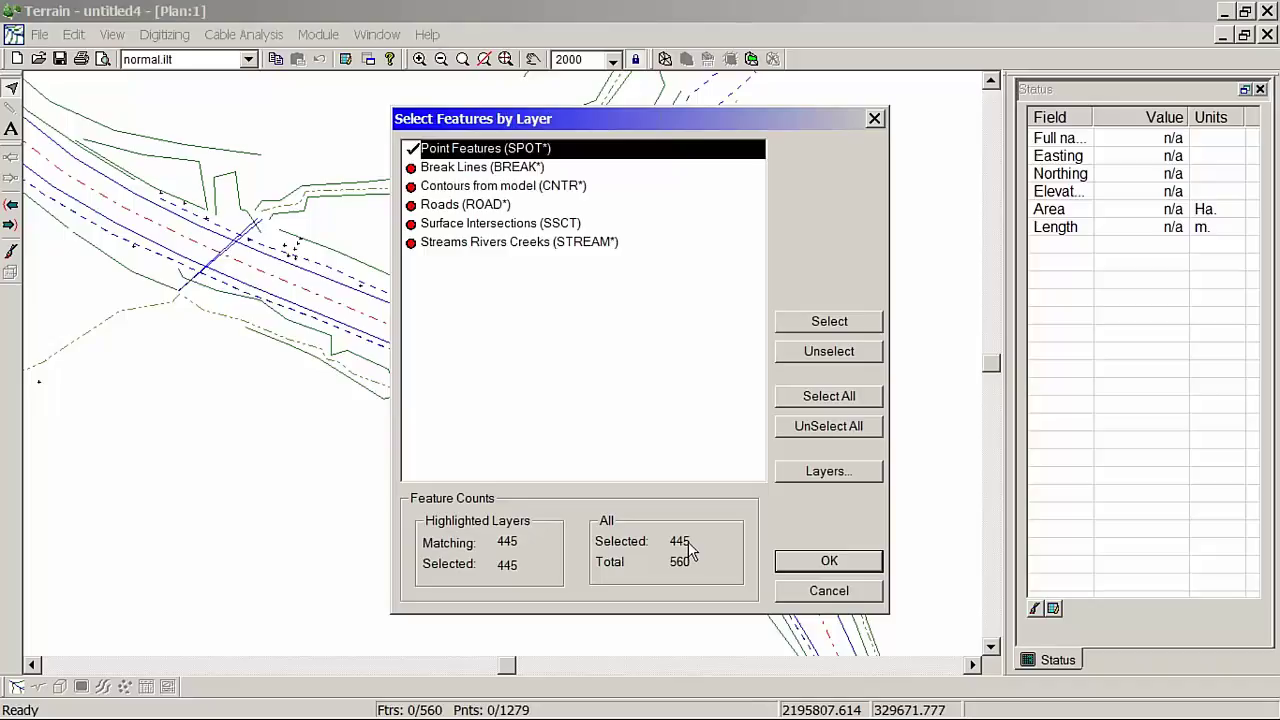
click(829, 562)
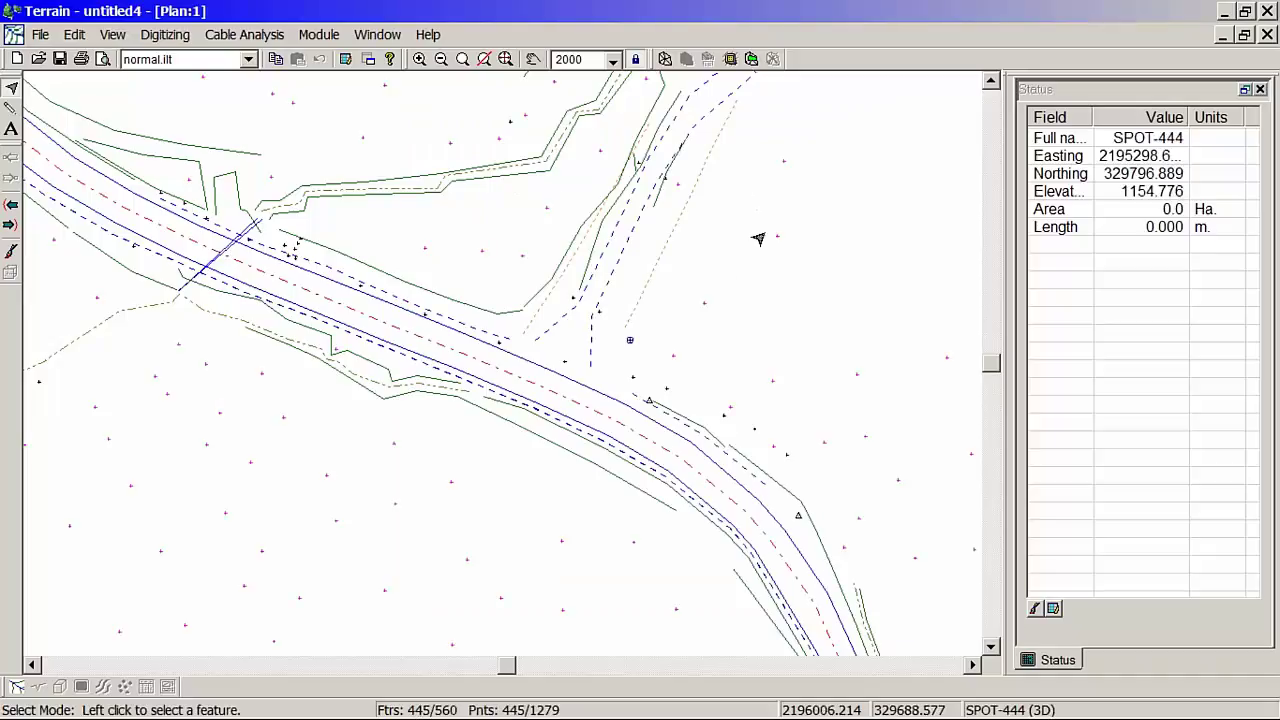
middle_drag(471, 264, 578, 382)
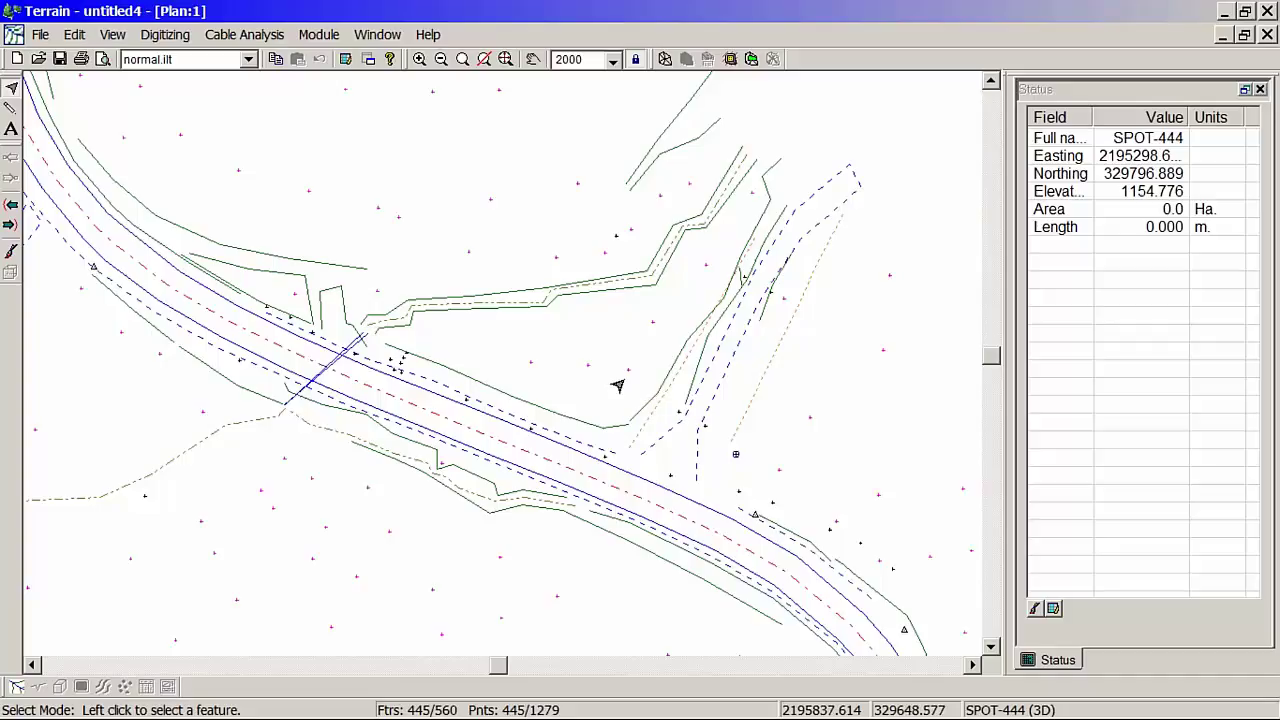
scroll(617, 386, right, 3)
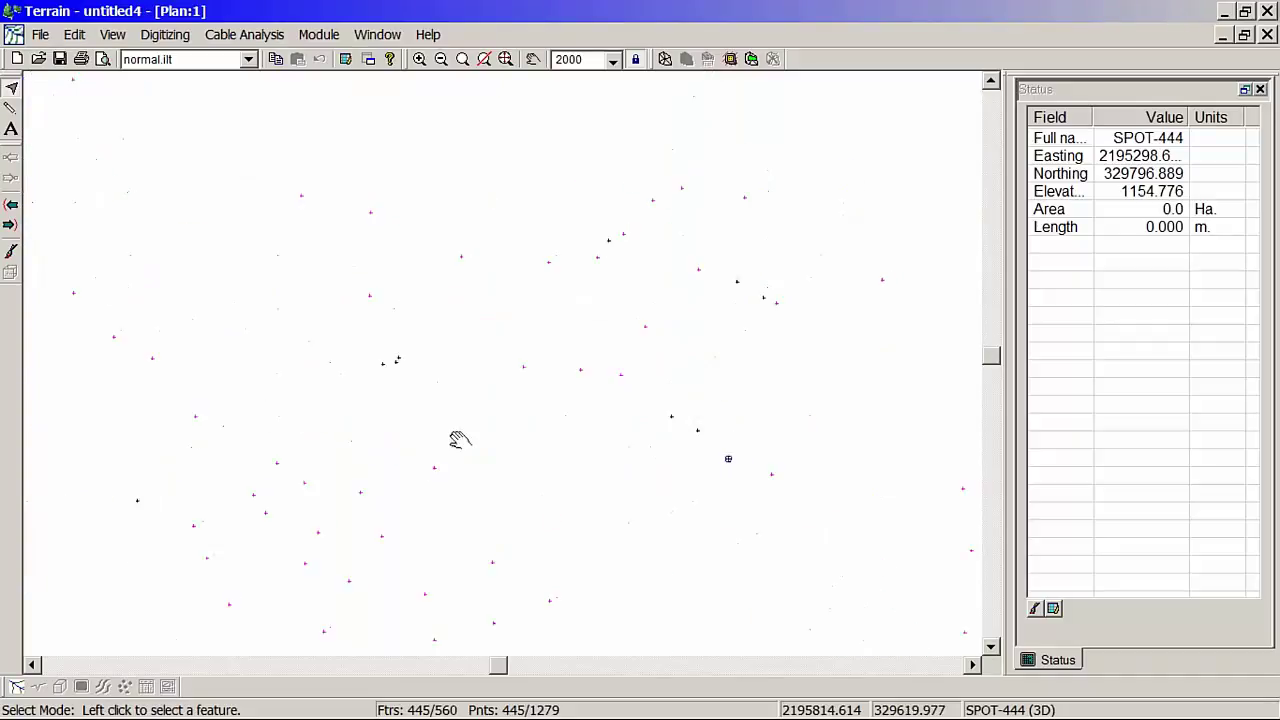
Change the symbol type of the selected spot features to Cross (Large), and clear the selection.
right_click(438, 238)
mouse_move(530, 372)
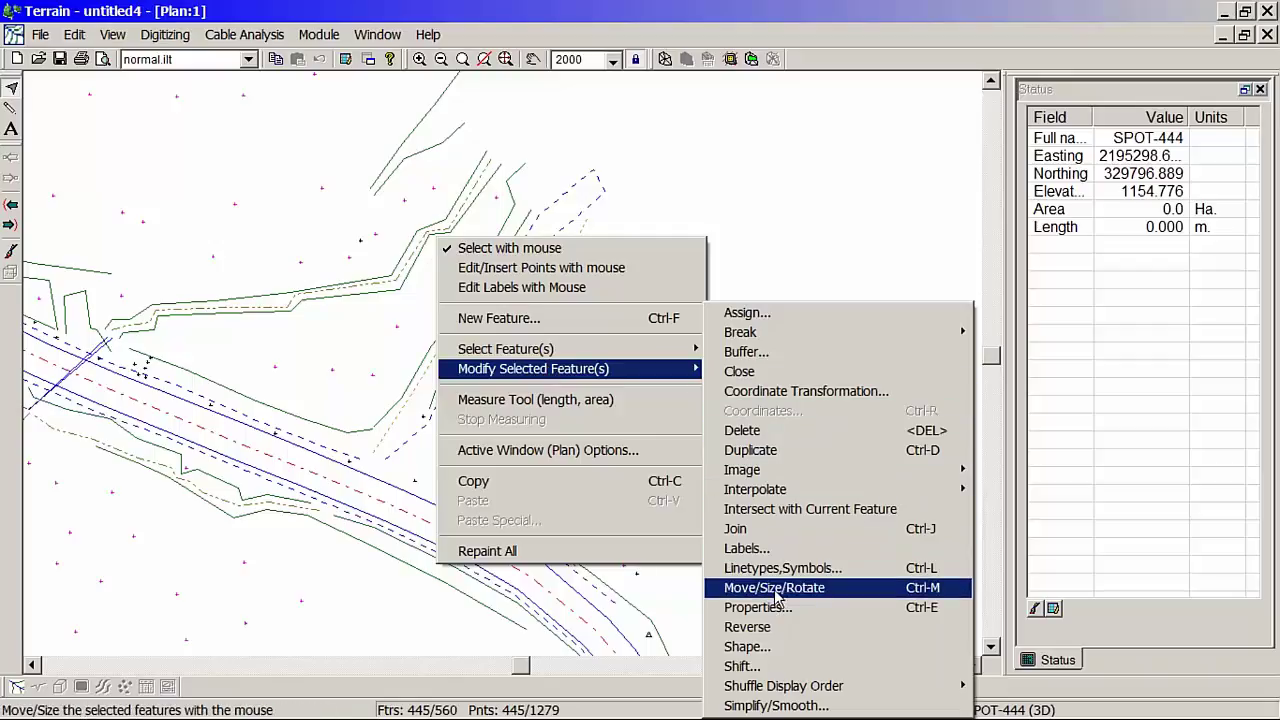
click(940, 575)
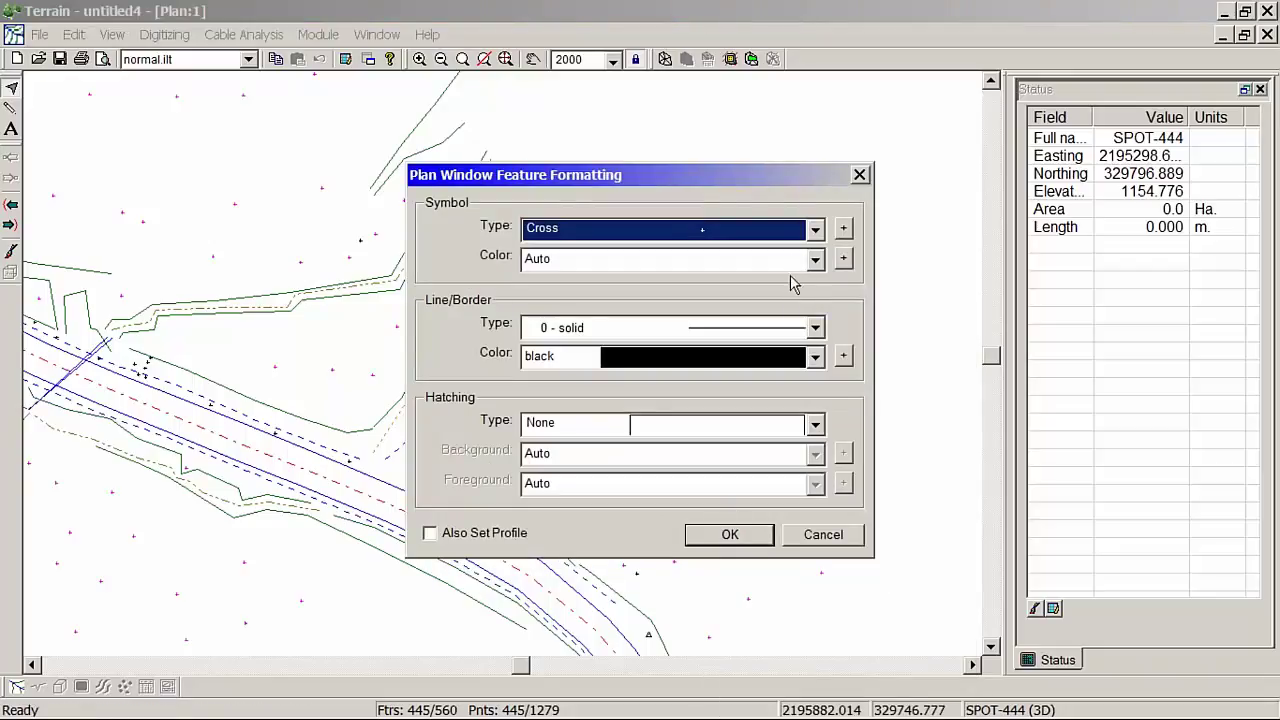
click(815, 228)
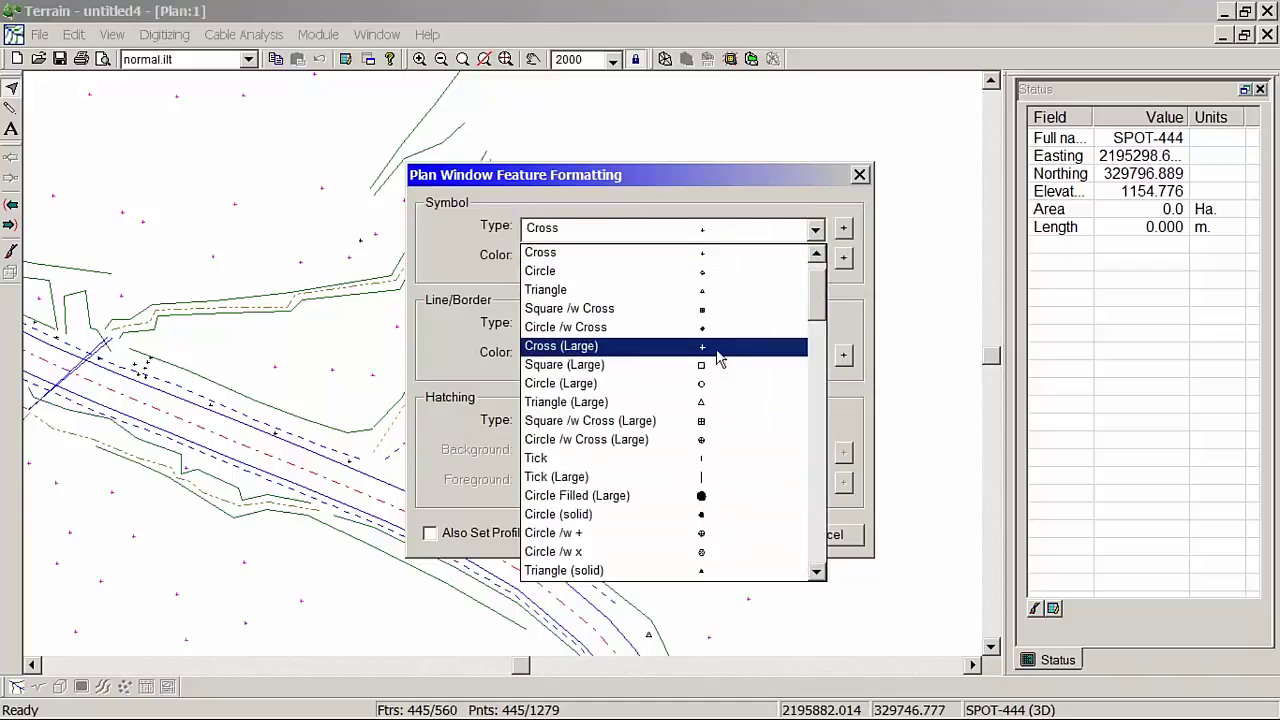
click(719, 355)
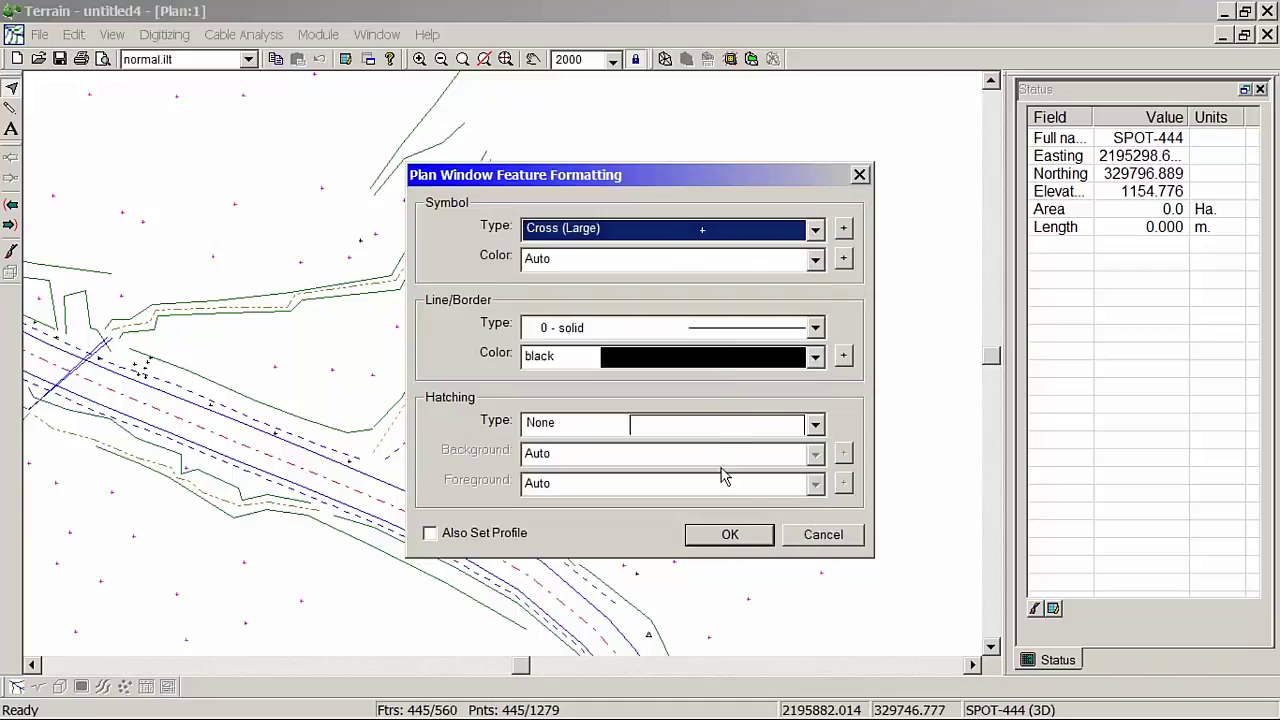
click(730, 535)
middle_drag(358, 308, 540, 383)
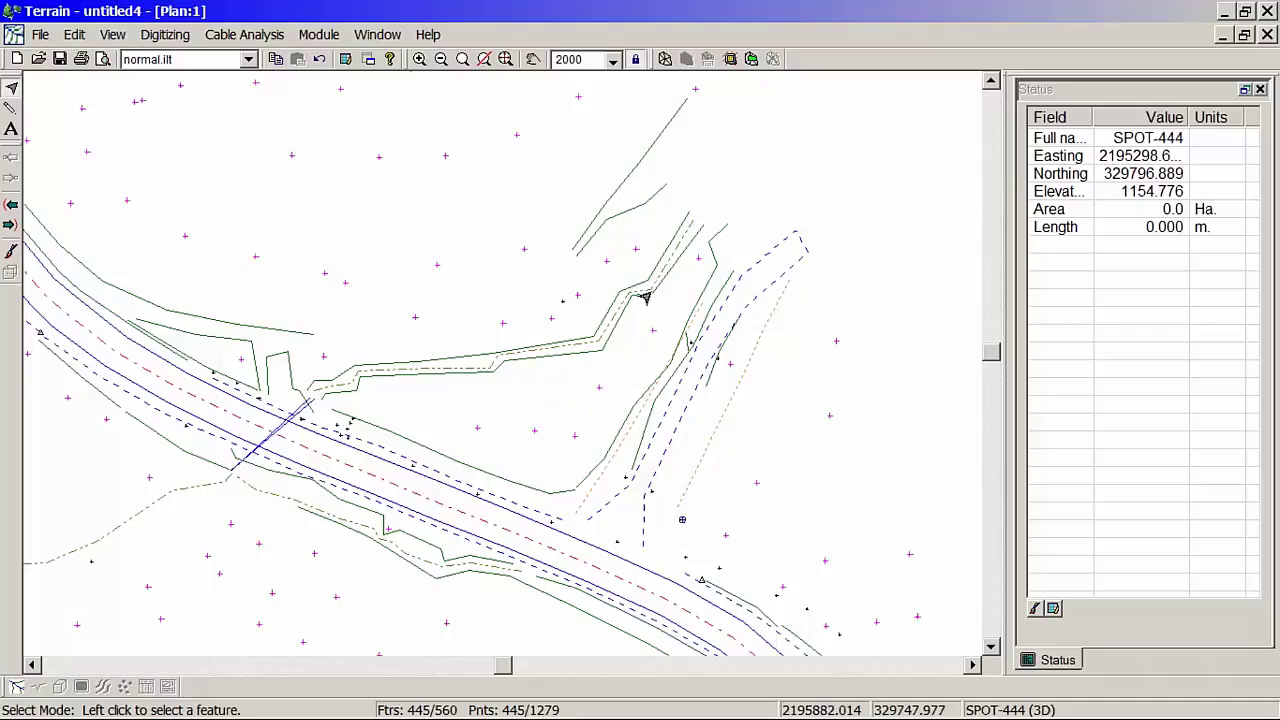
click(728, 165)
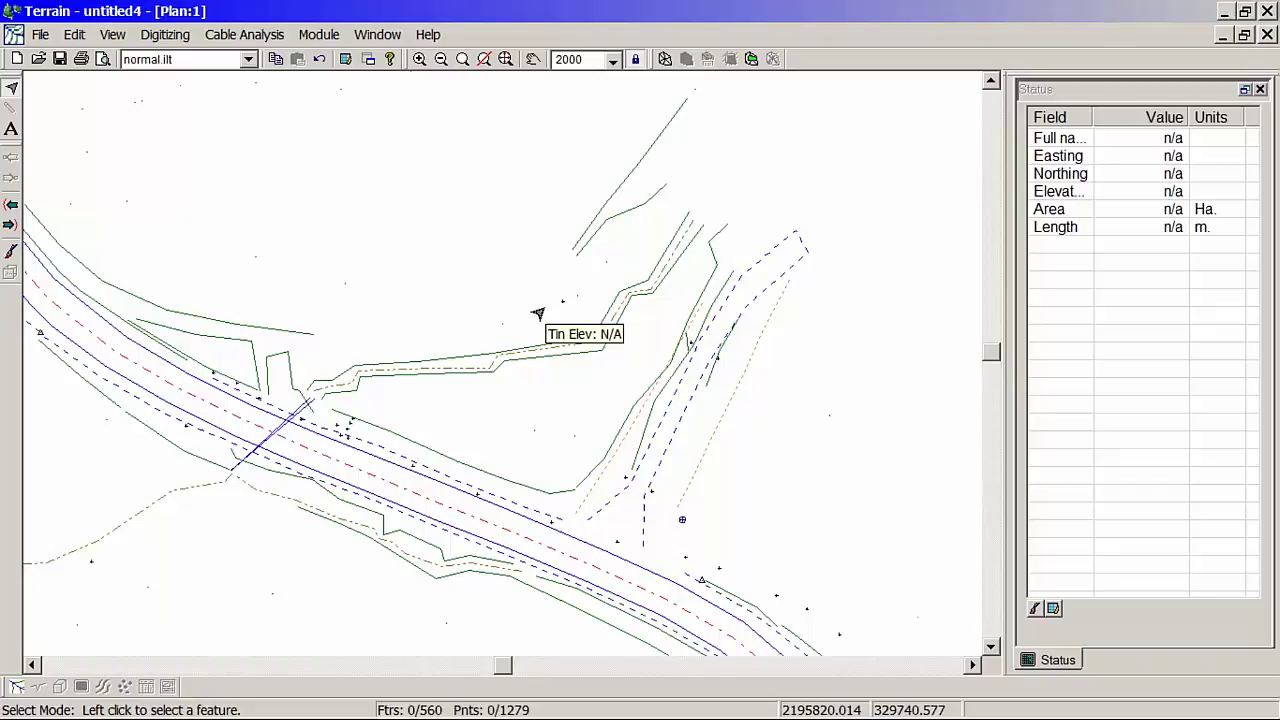
Open the selection of features by name.
middle_drag(309, 491, 445, 430)
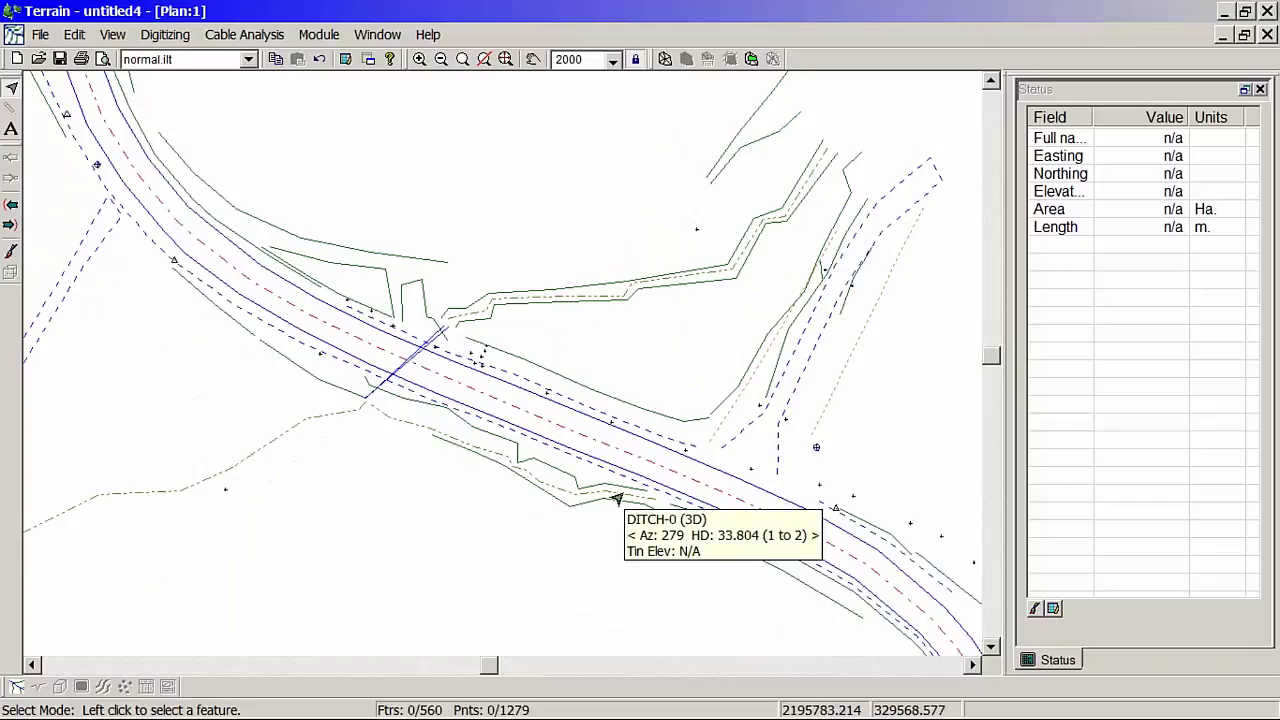
right_click(674, 196)
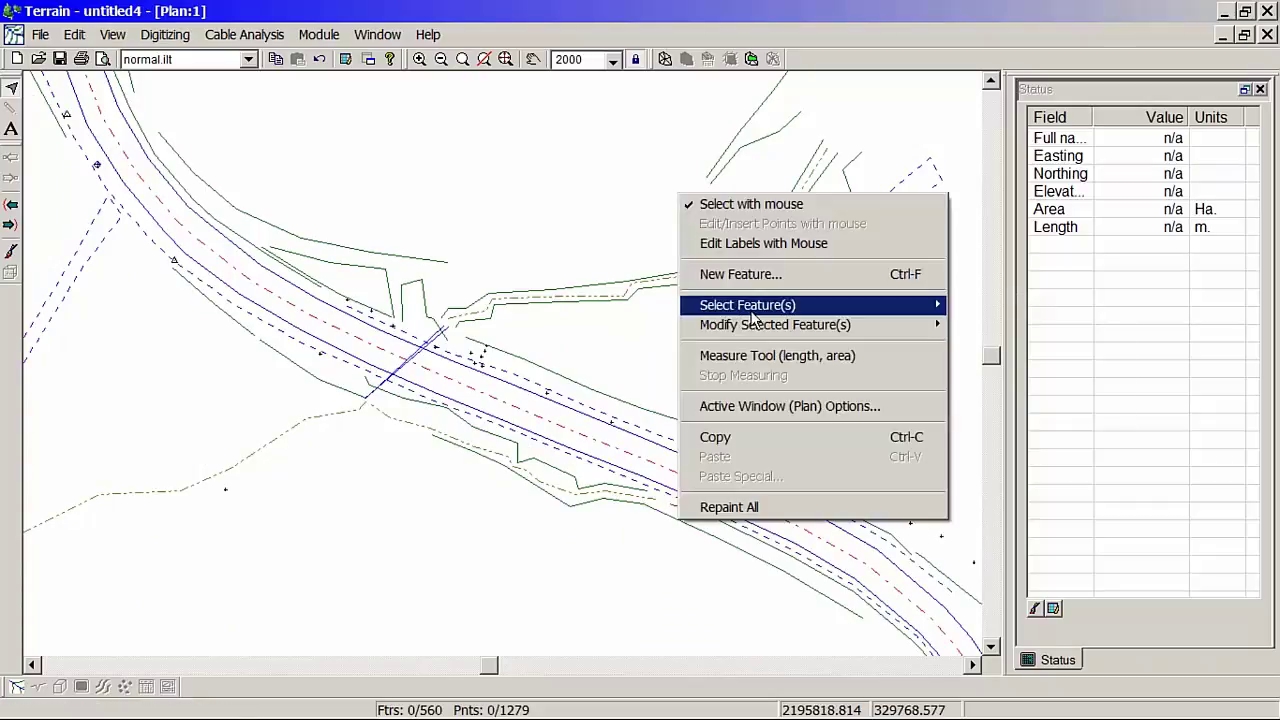
mouse_move(742, 322)
click(1006, 343)
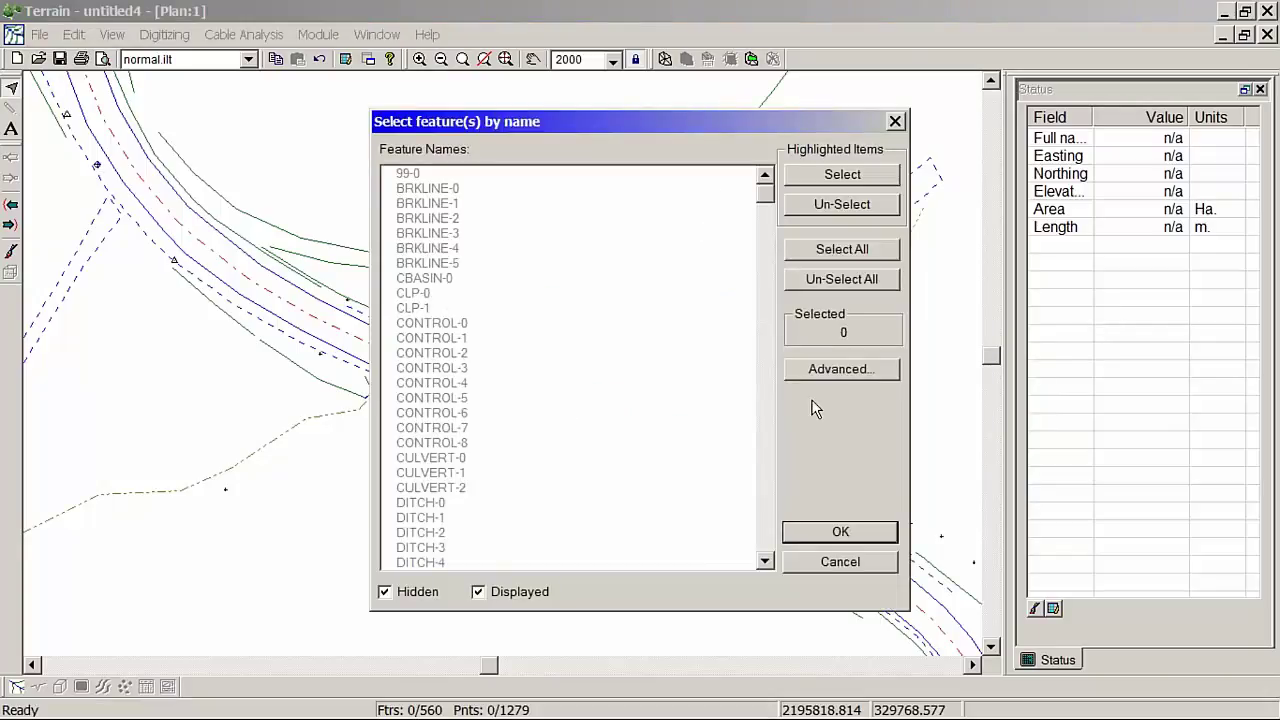
Mark the break lines BRKLINE-0 to BRKLINE-5 for selection in the name list, and unmark them.
click(451, 190)
drag(449, 203, 444, 248)
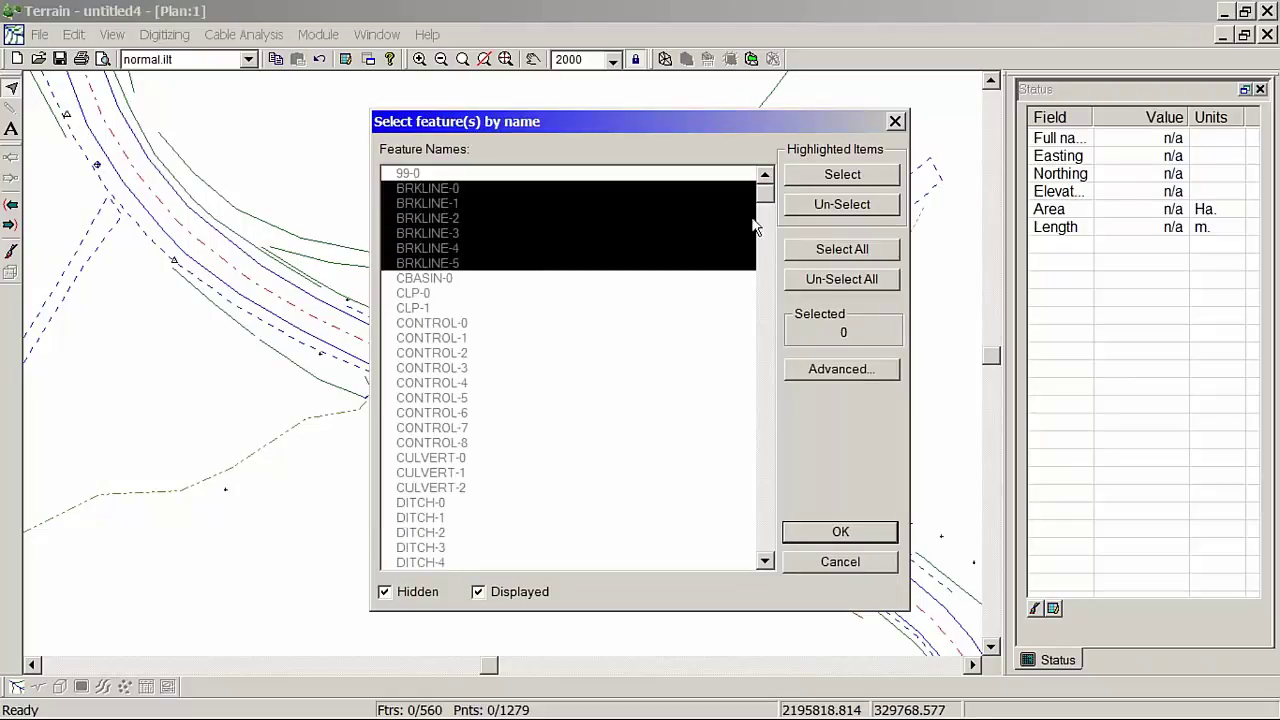
click(856, 178)
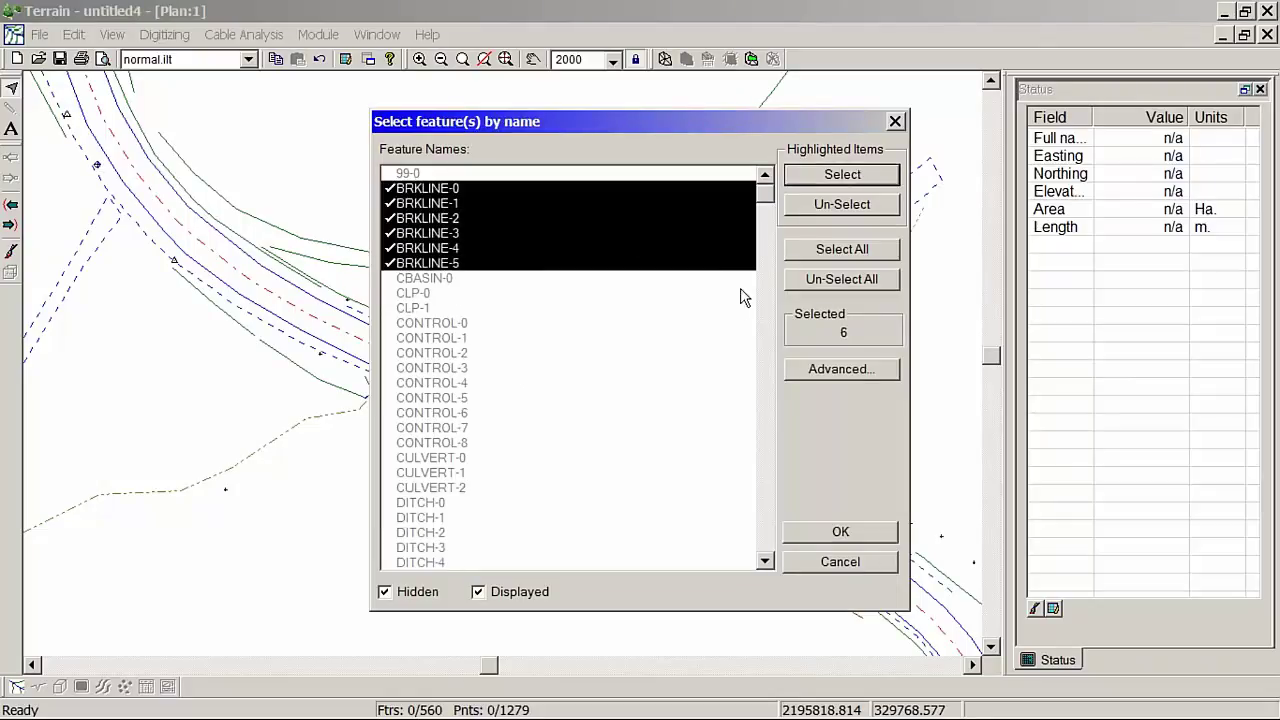
click(838, 206)
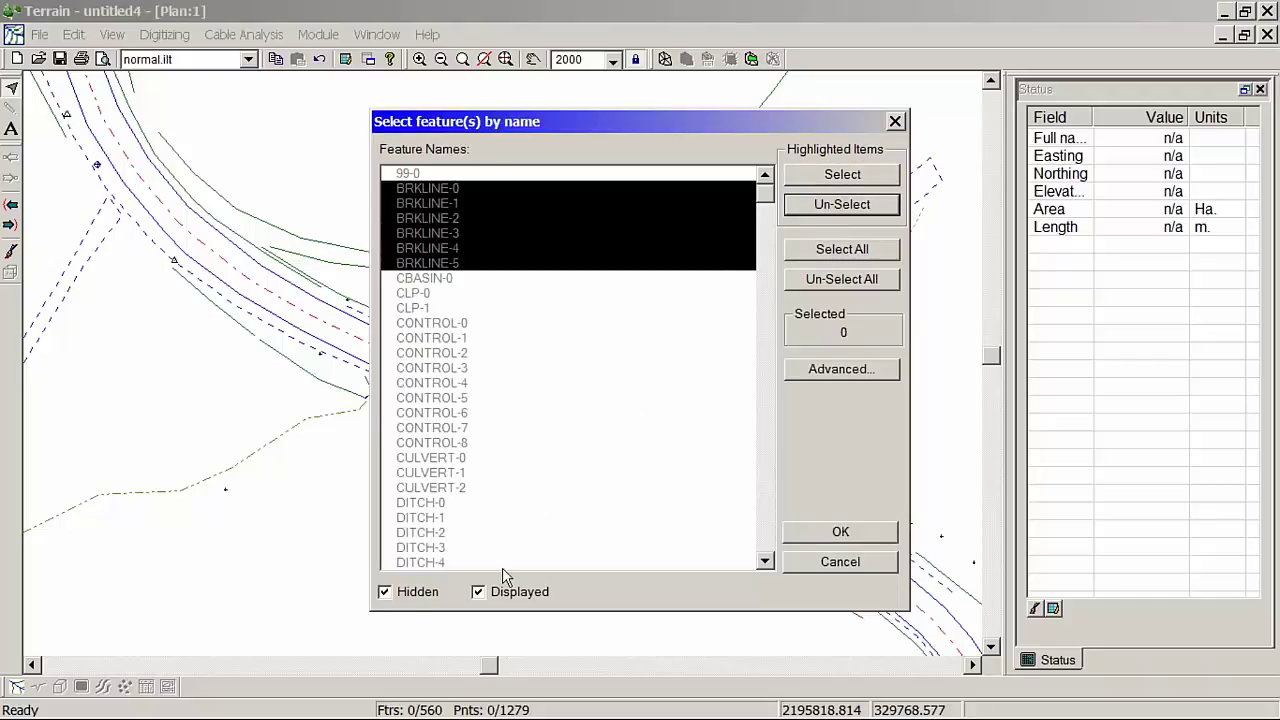
Select all ditch features in the plan using the advanced name matching with the pattern ditch*.
click(765, 562)
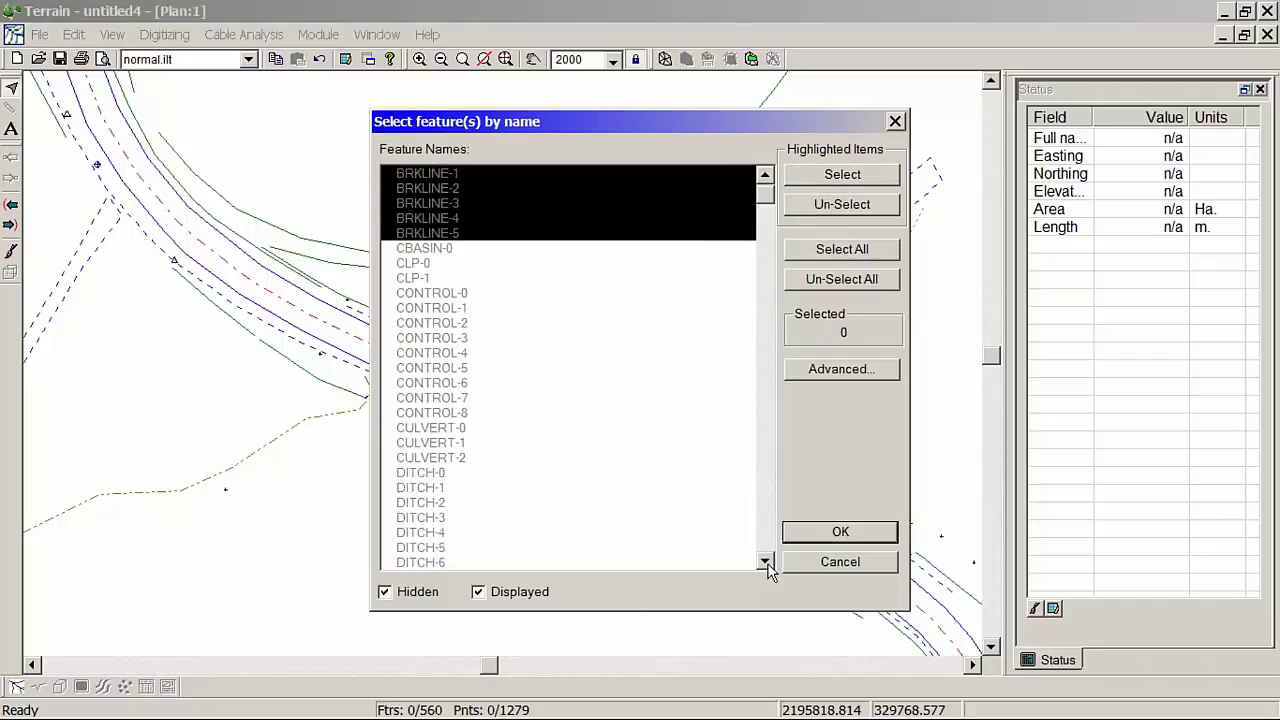
click(420, 443)
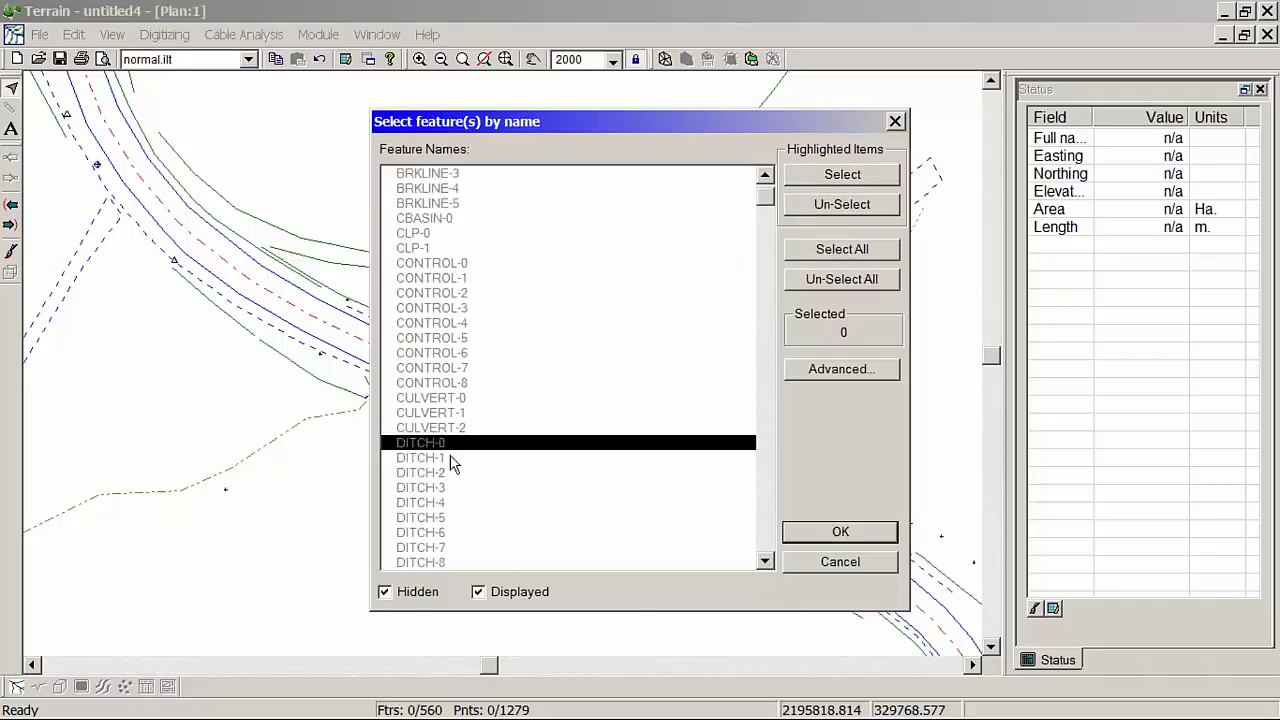
click(887, 370)
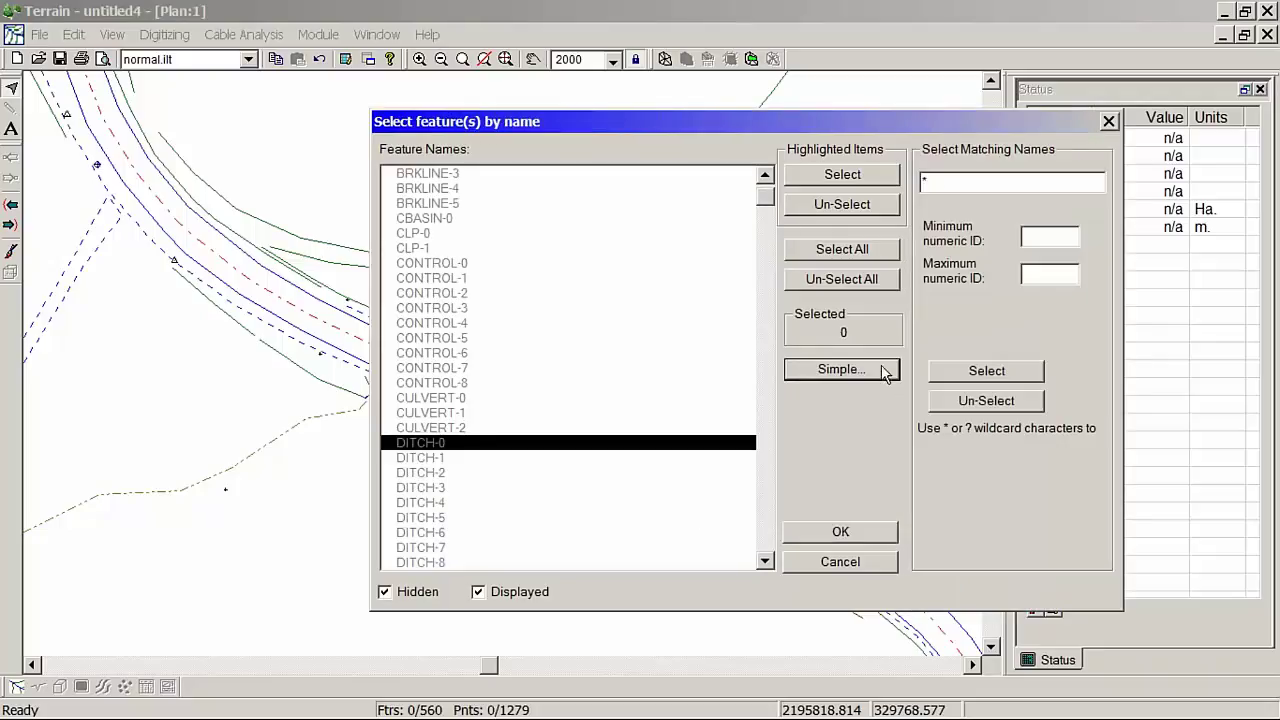
click(980, 176)
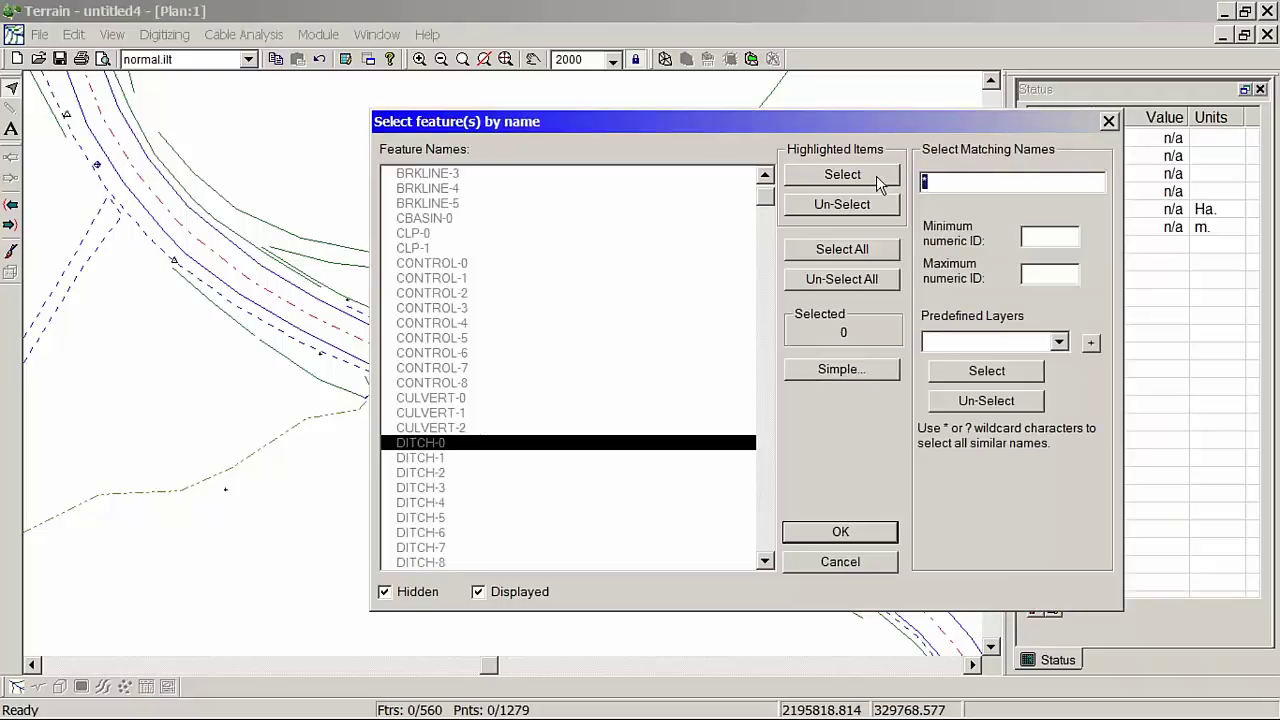
text(ditch)
click(1003, 377)
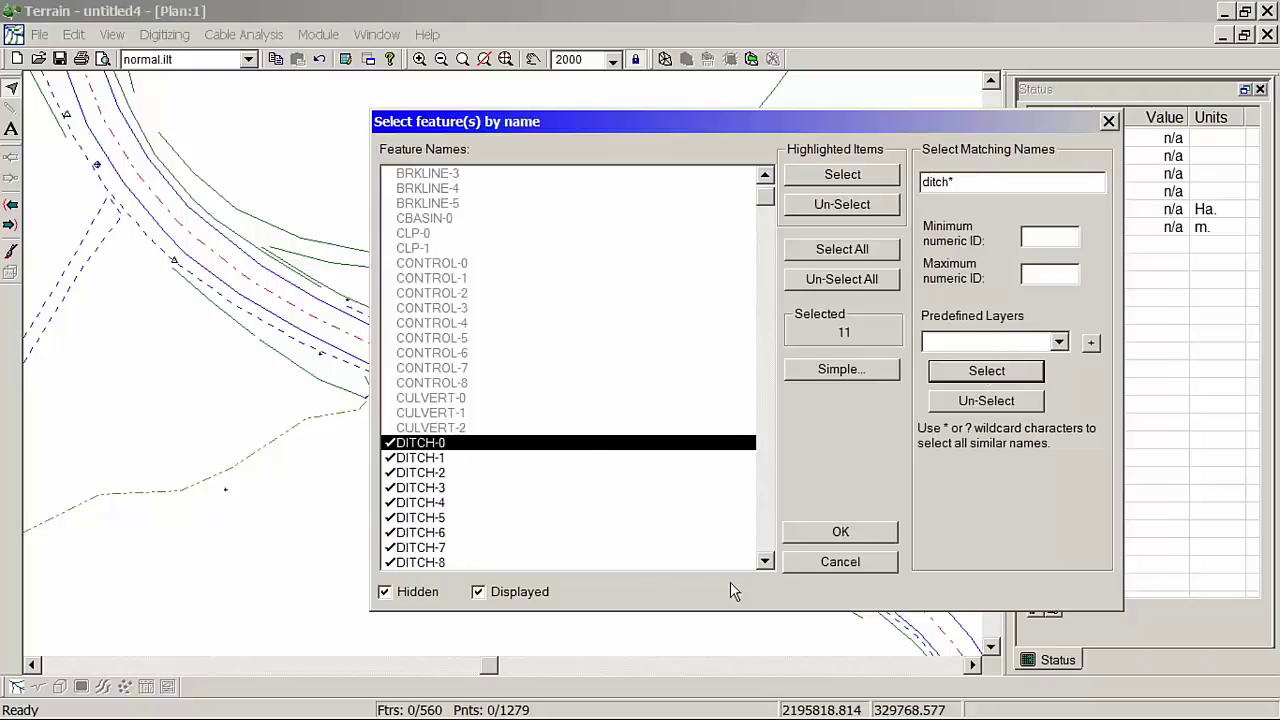
drag(765, 562, 765, 563)
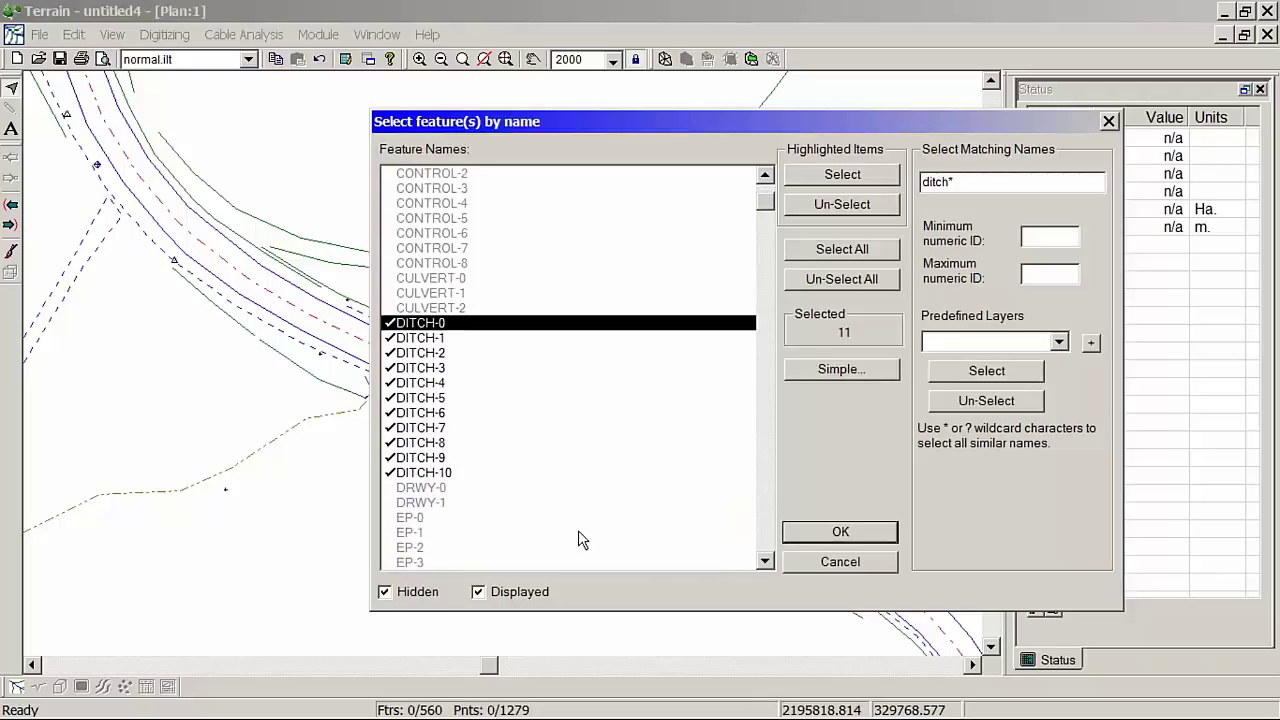
click(840, 532)
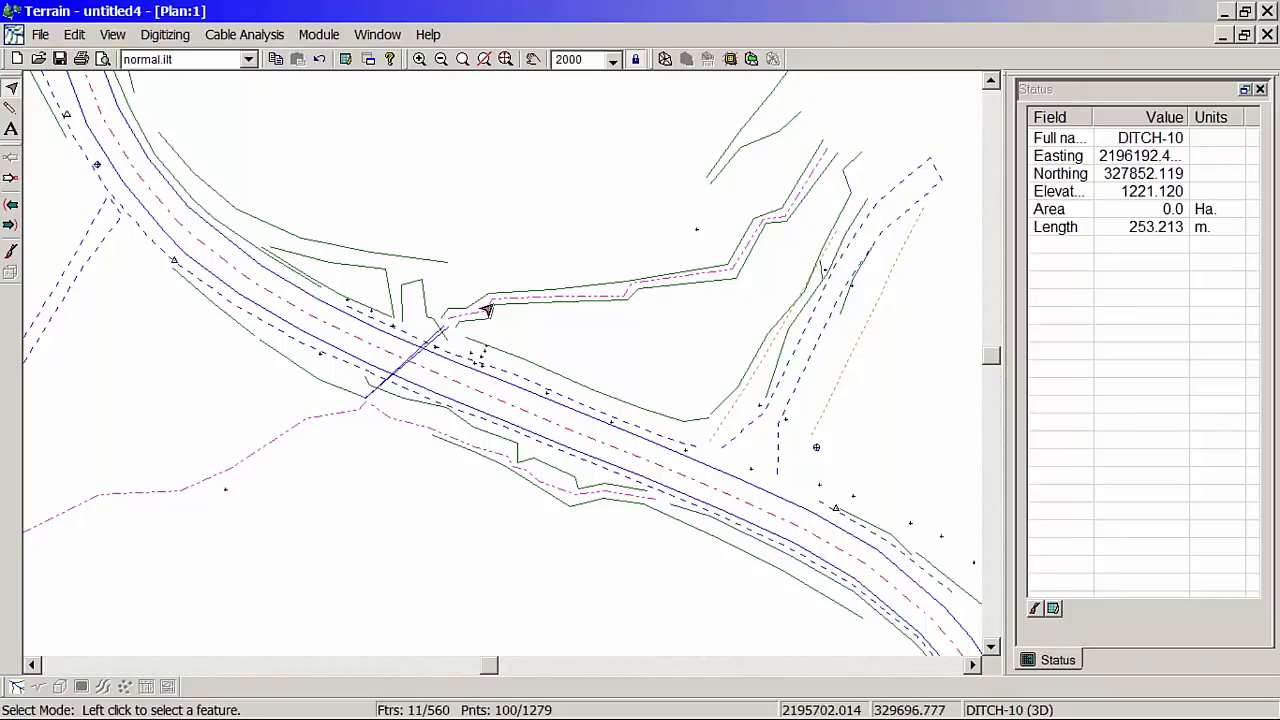
Clear the current selection of ditch features in the plan.
middle_drag(610, 308, 773, 235)
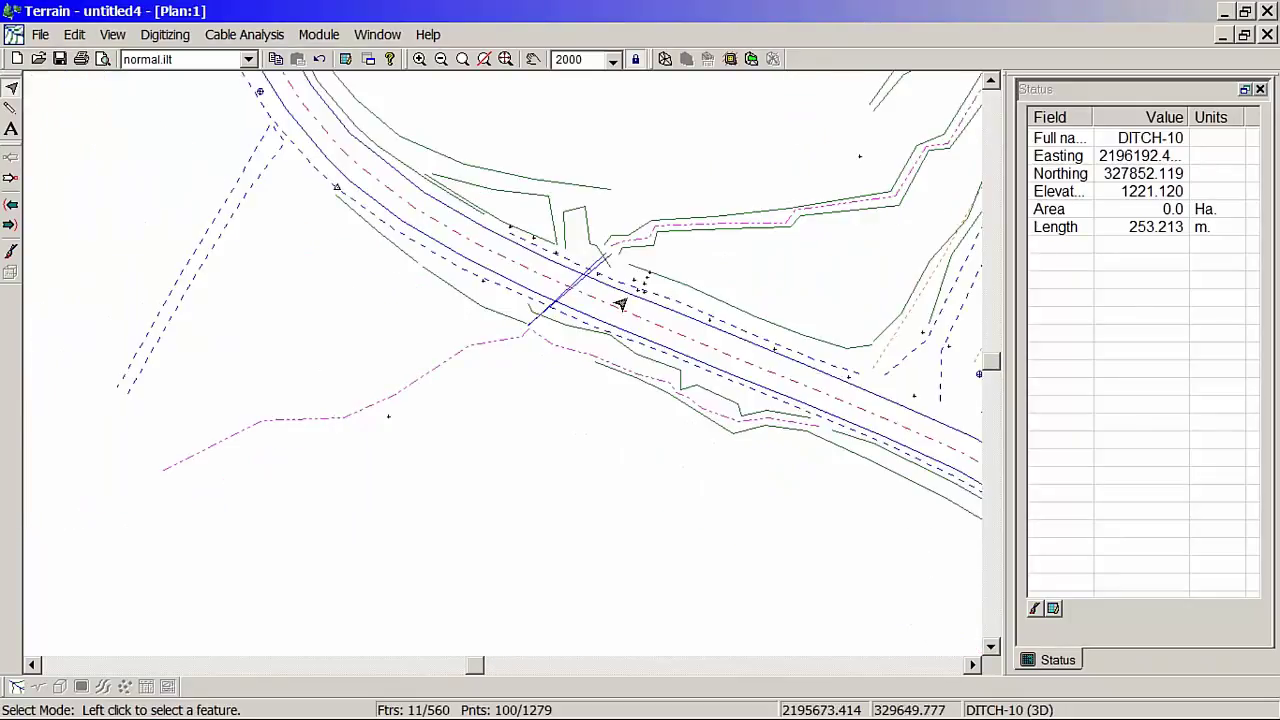
middle_drag(662, 228, 512, 358)
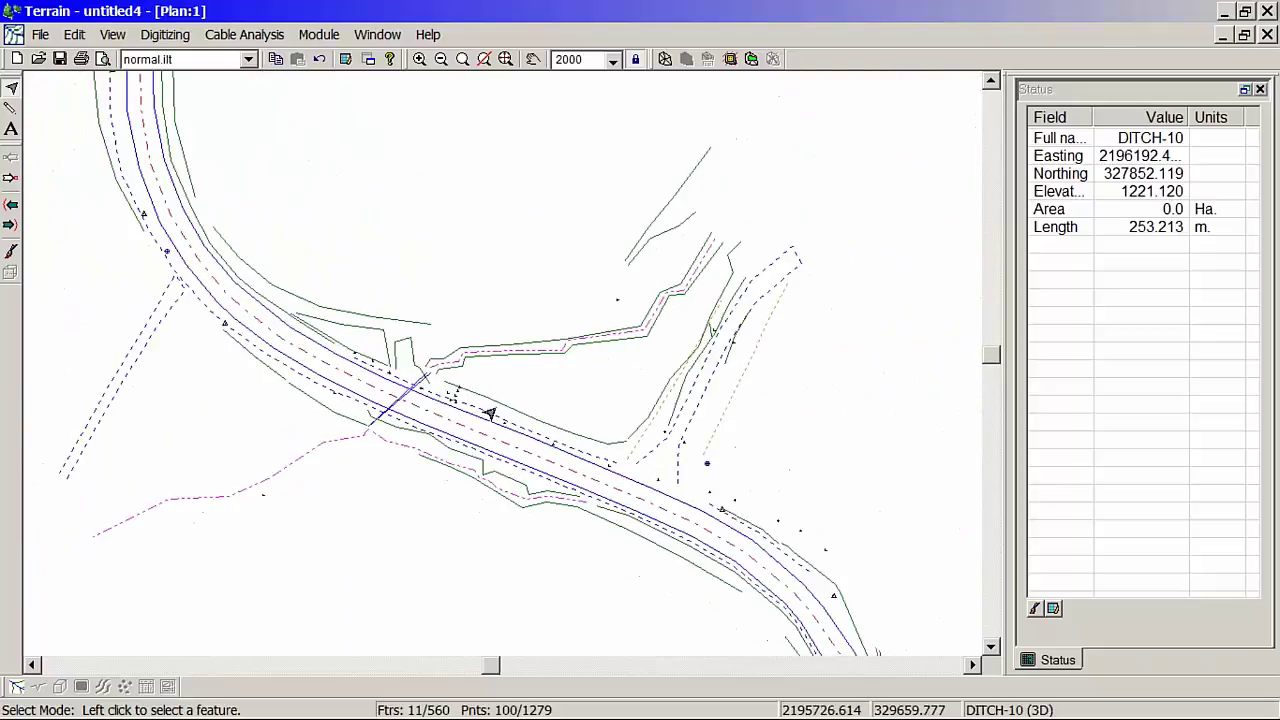
click(500, 371)
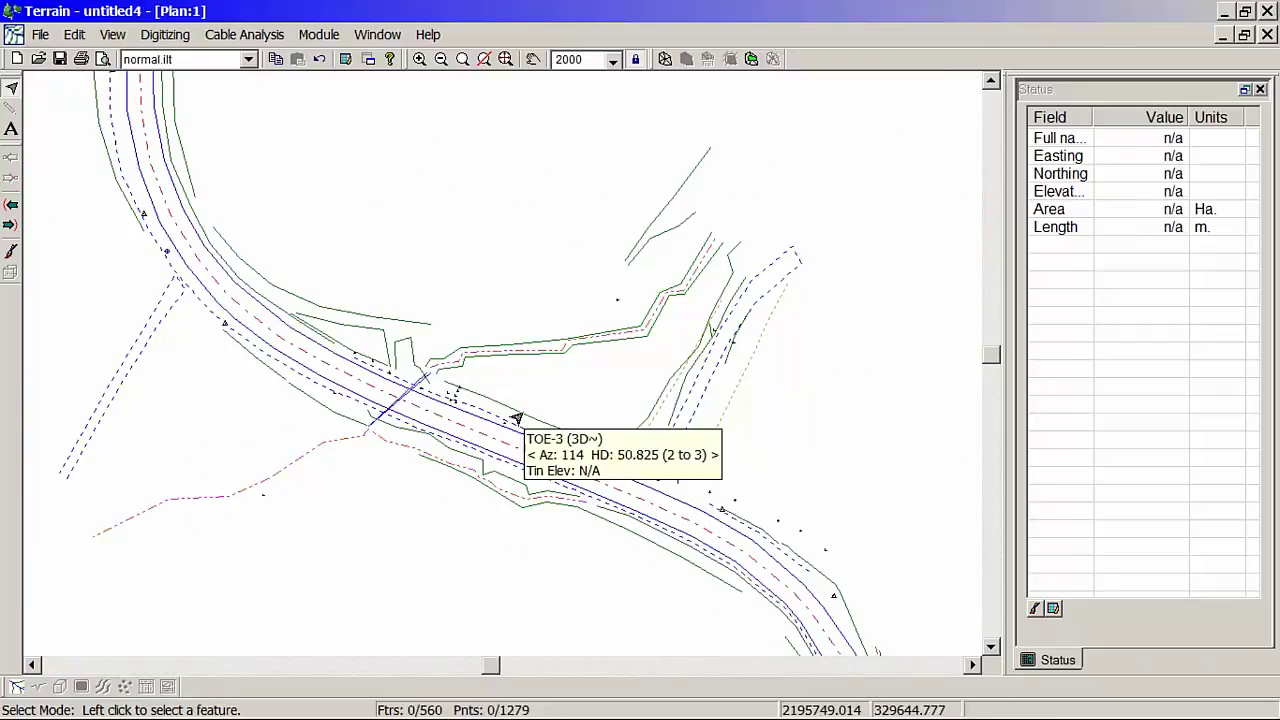
Select the ditch features again by name, using the advanced name matching with the pattern ditch*.
right_click(795, 187)
mouse_move(900, 292)
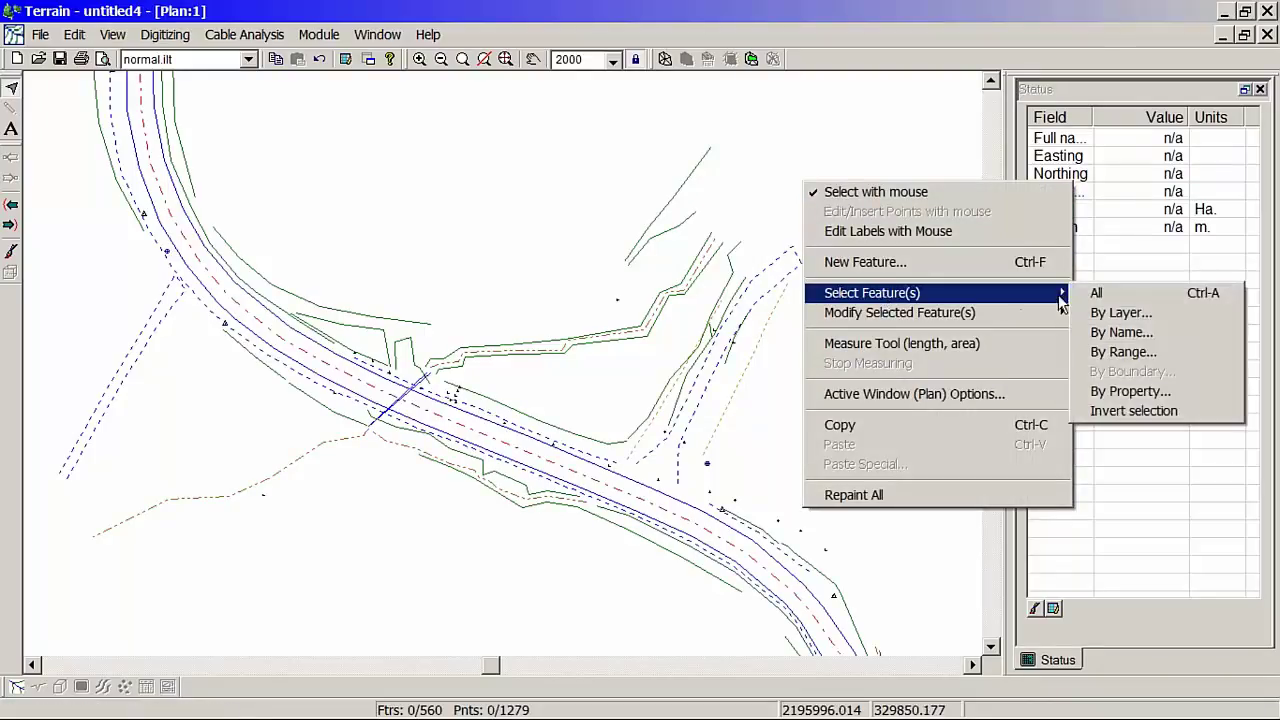
click(1121, 332)
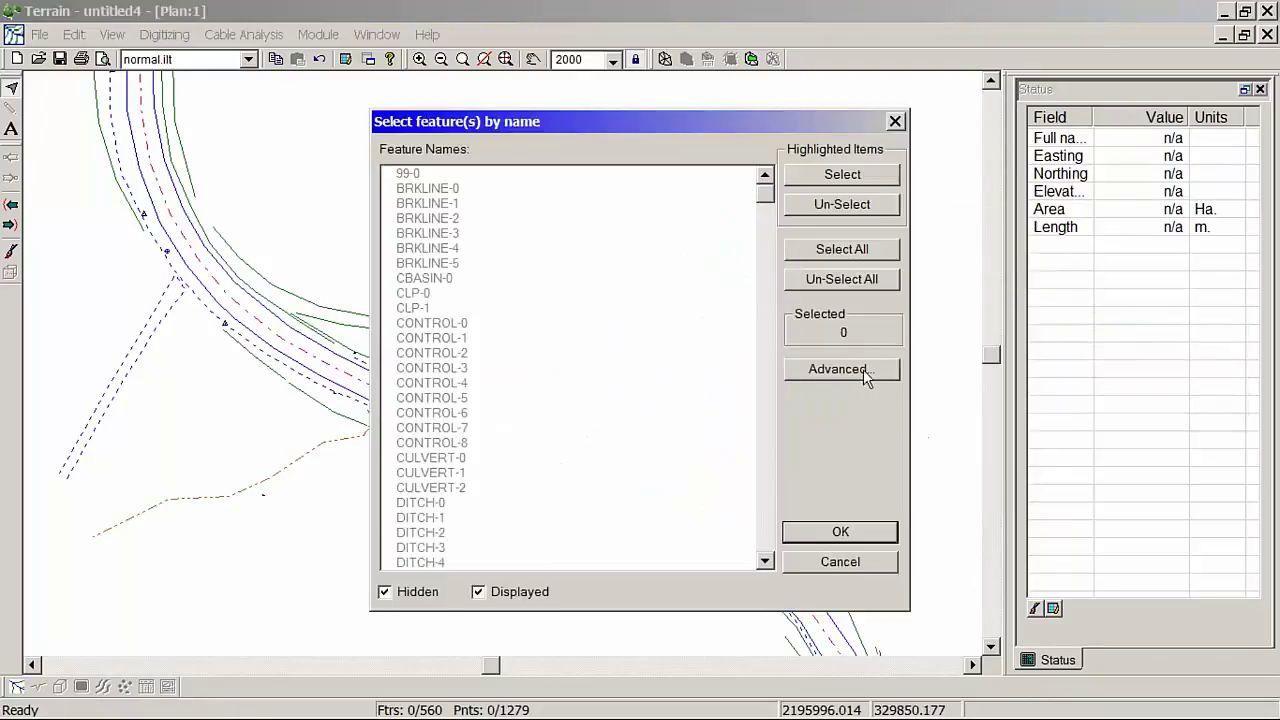
double_click(984, 181)
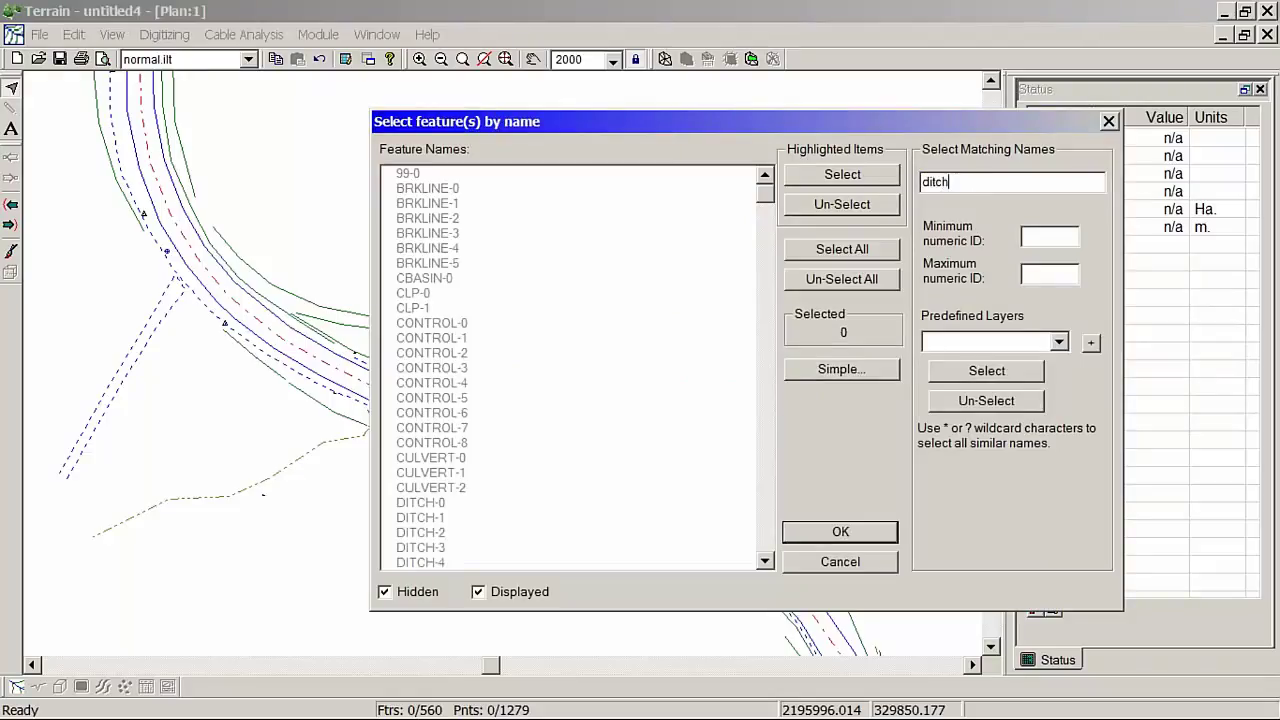
text(ditch*)
click(986, 370)
click(838, 531)
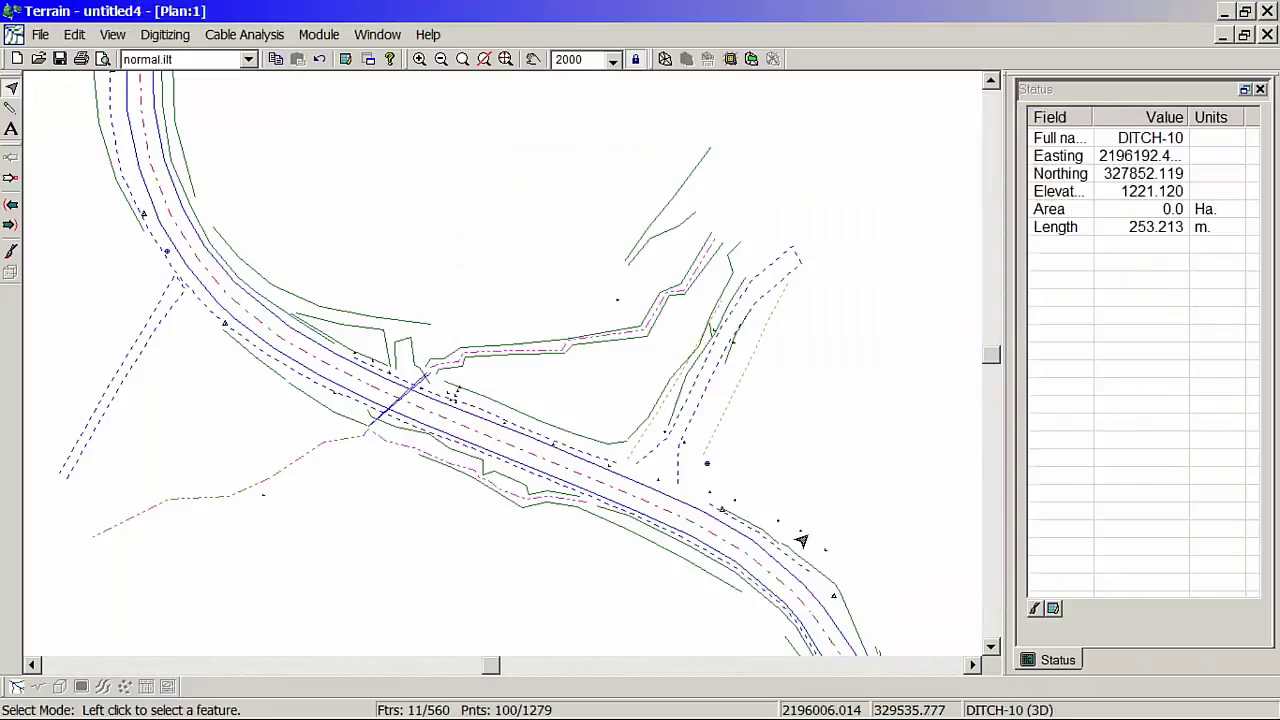
Format the selected ditch features with line type 5 - thick (medium) in cyan, and clear the selection.
right_click(432, 274)
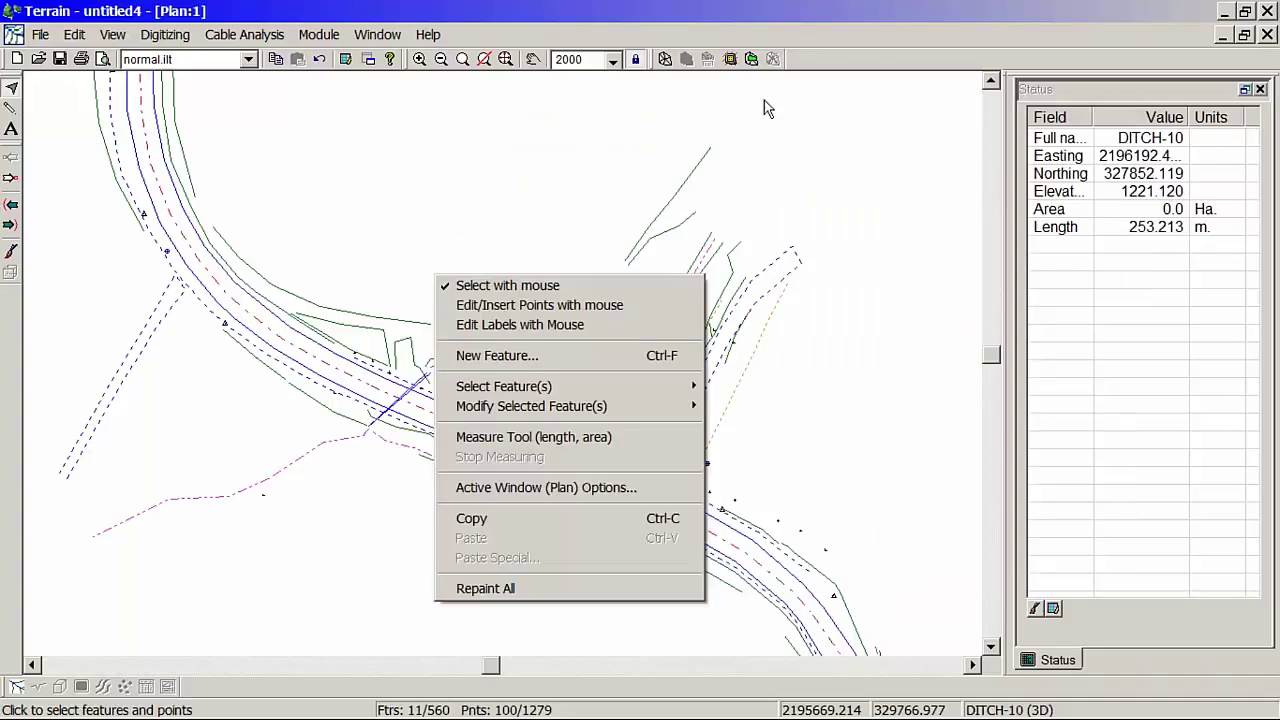
click(826, 65)
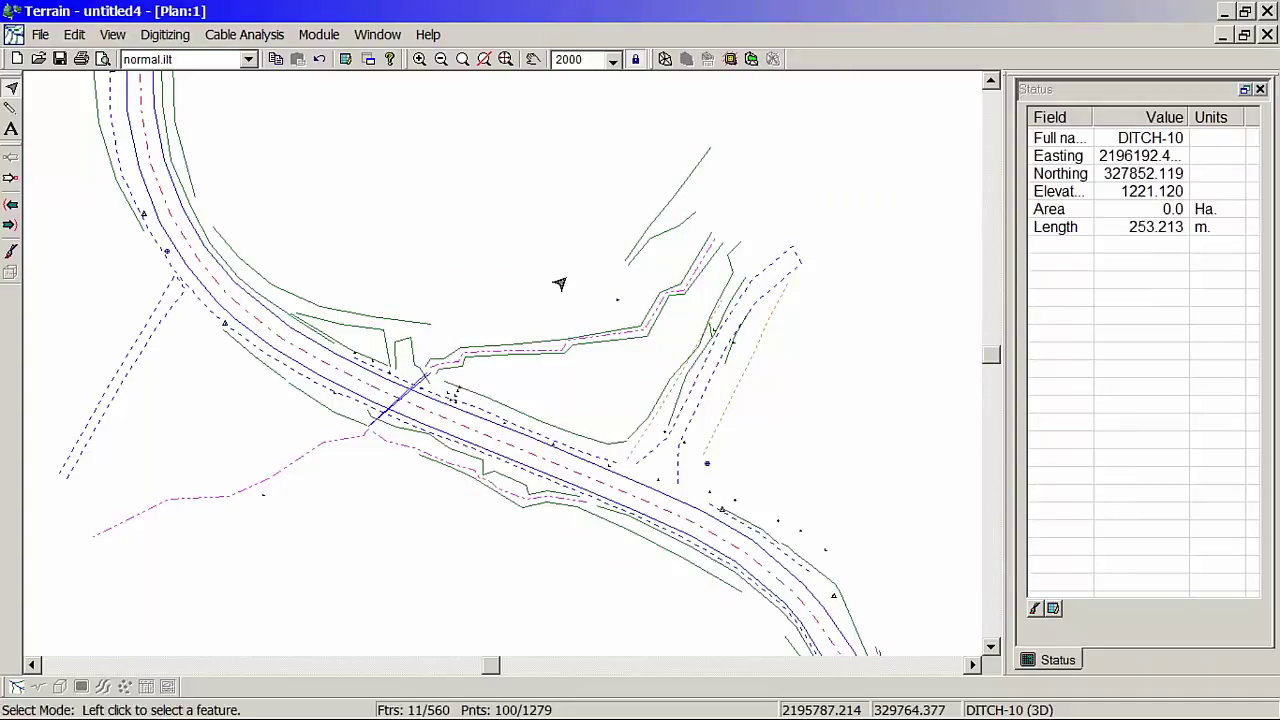
key(ctrl+f)
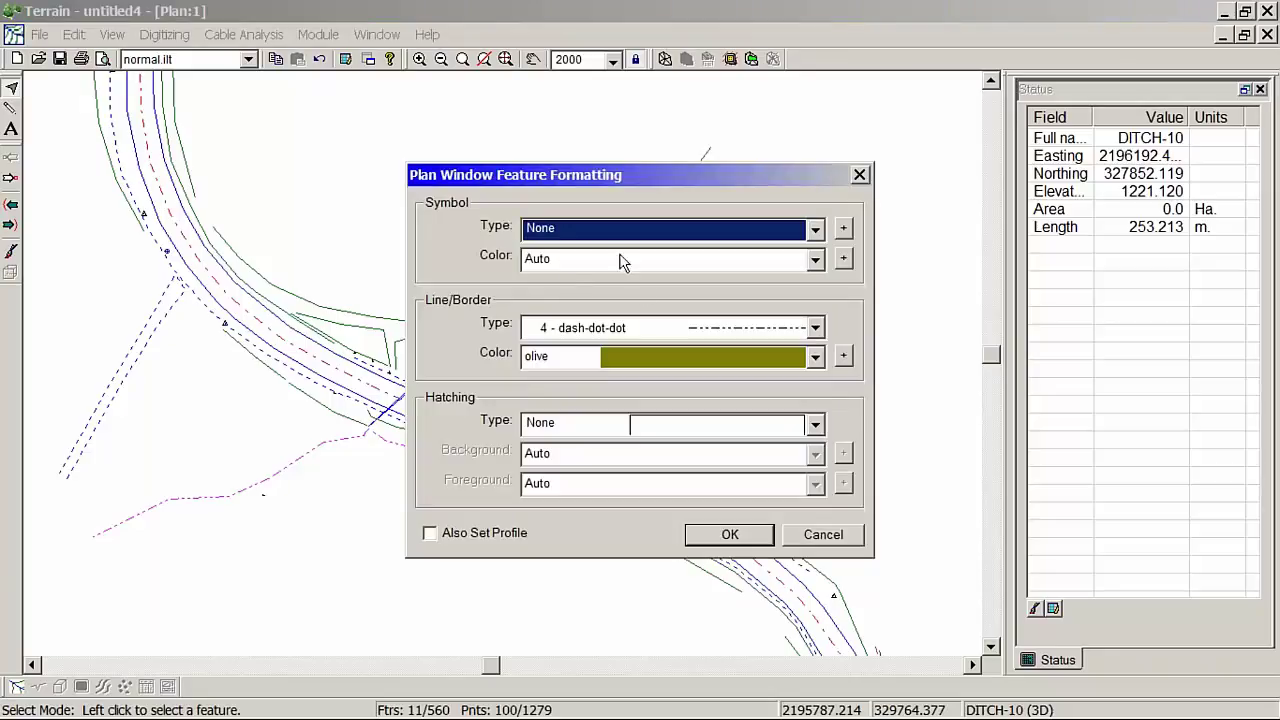
click(816, 328)
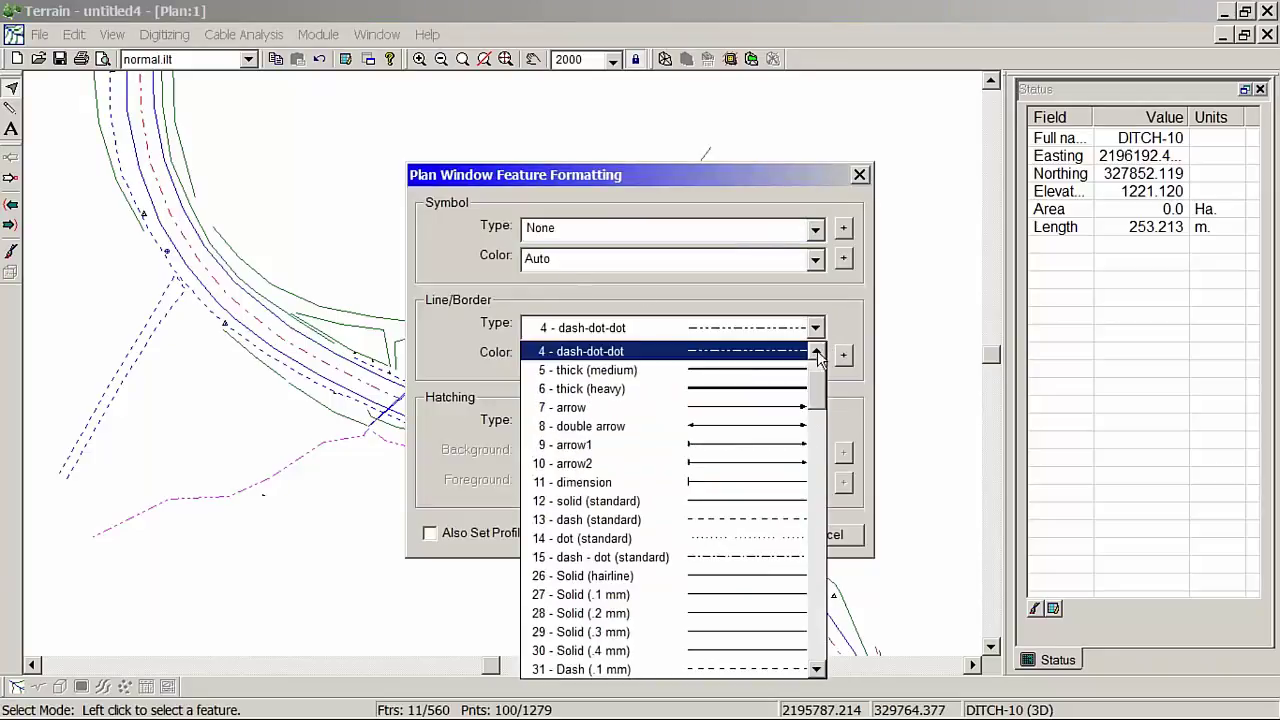
click(786, 370)
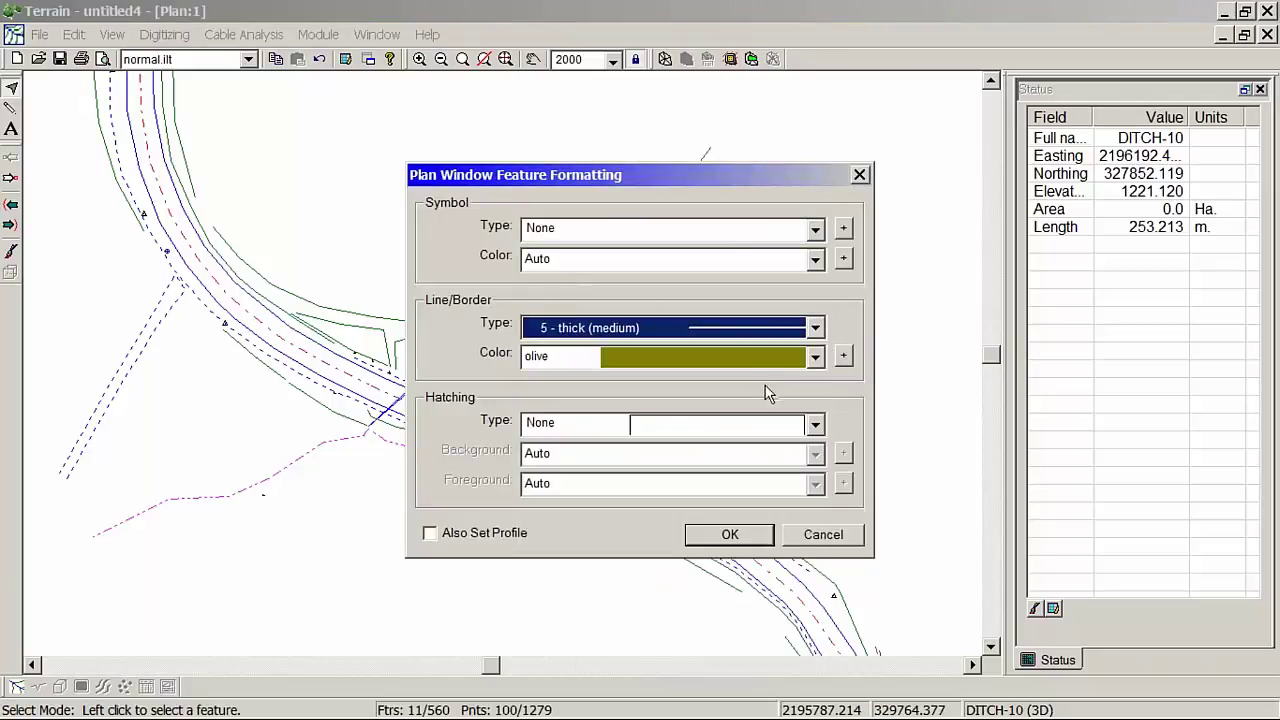
click(816, 356)
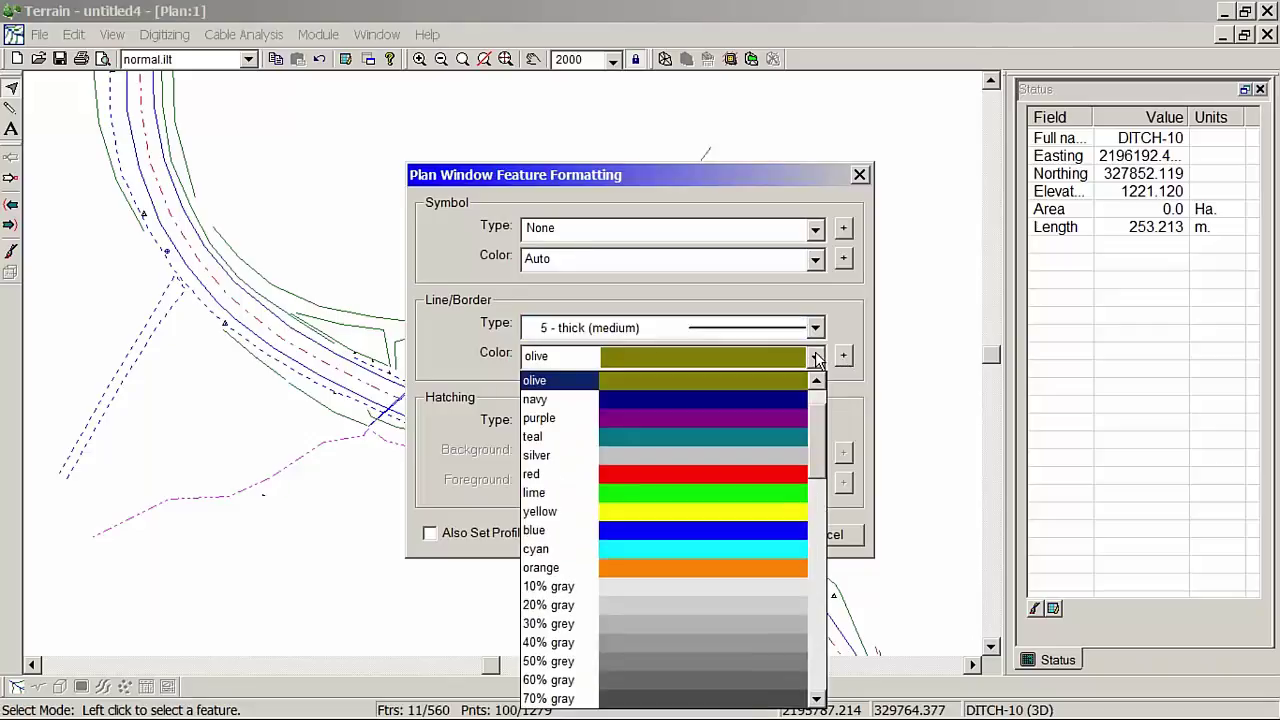
click(757, 549)
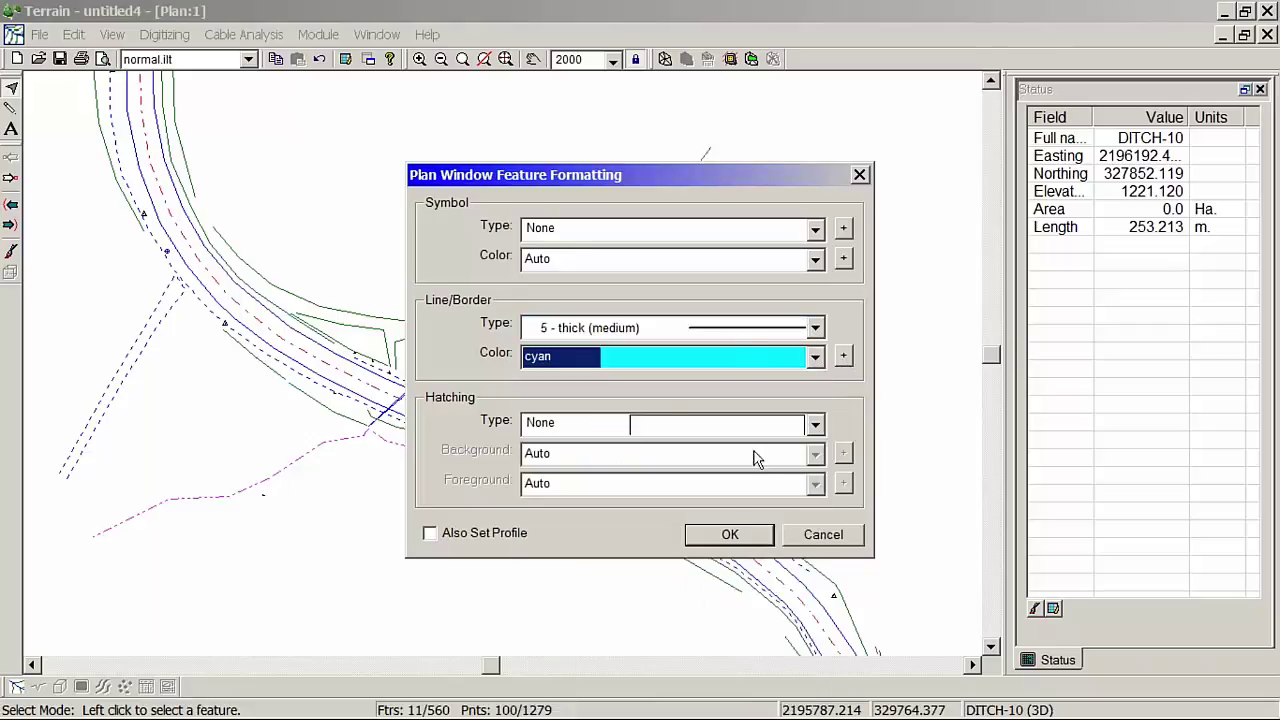
click(729, 534)
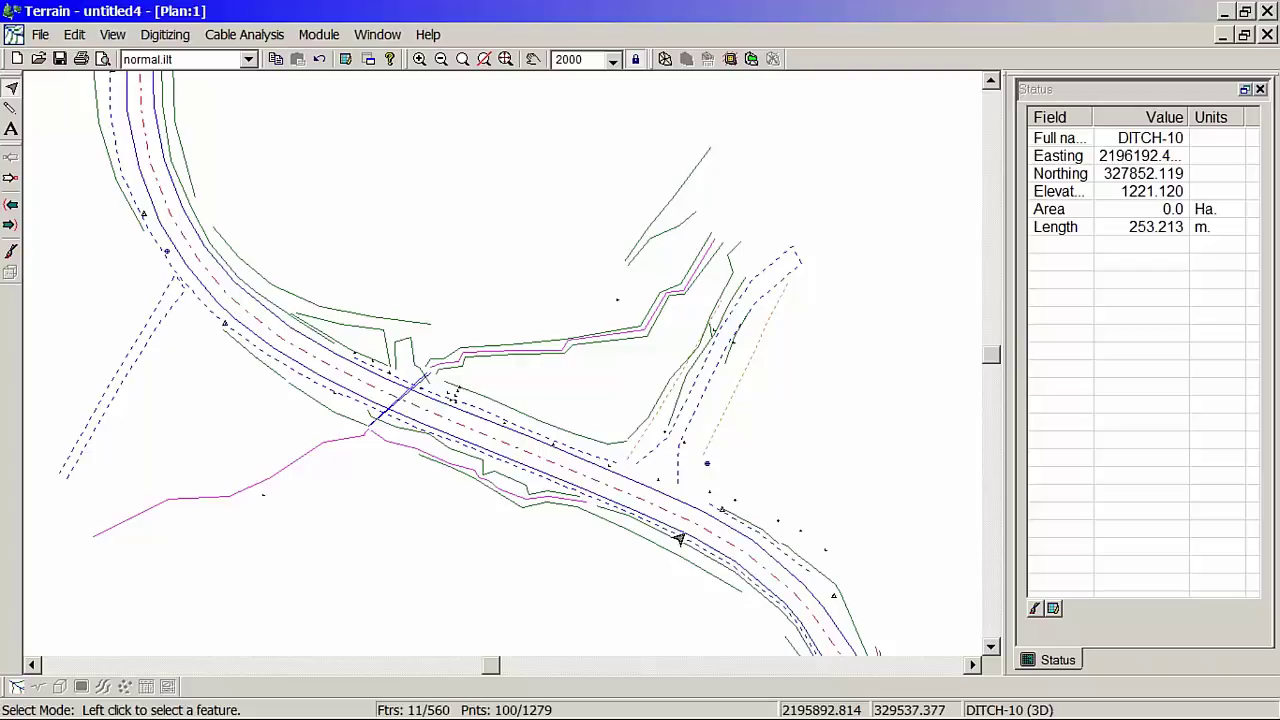
click(464, 285)
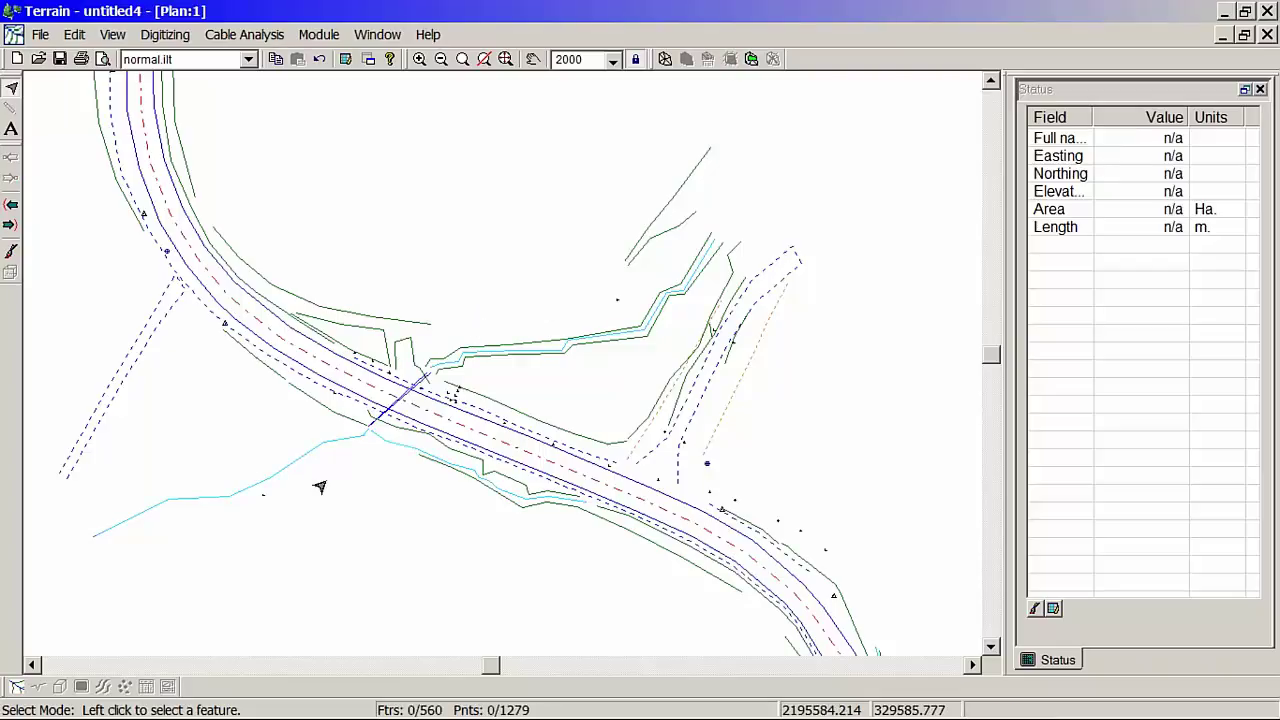
Calculate the terrain triangles and the major and minor contours with the preset calculation settings.
middle_drag(214, 400, 332, 448)
middle_drag(527, 452, 419, 352)
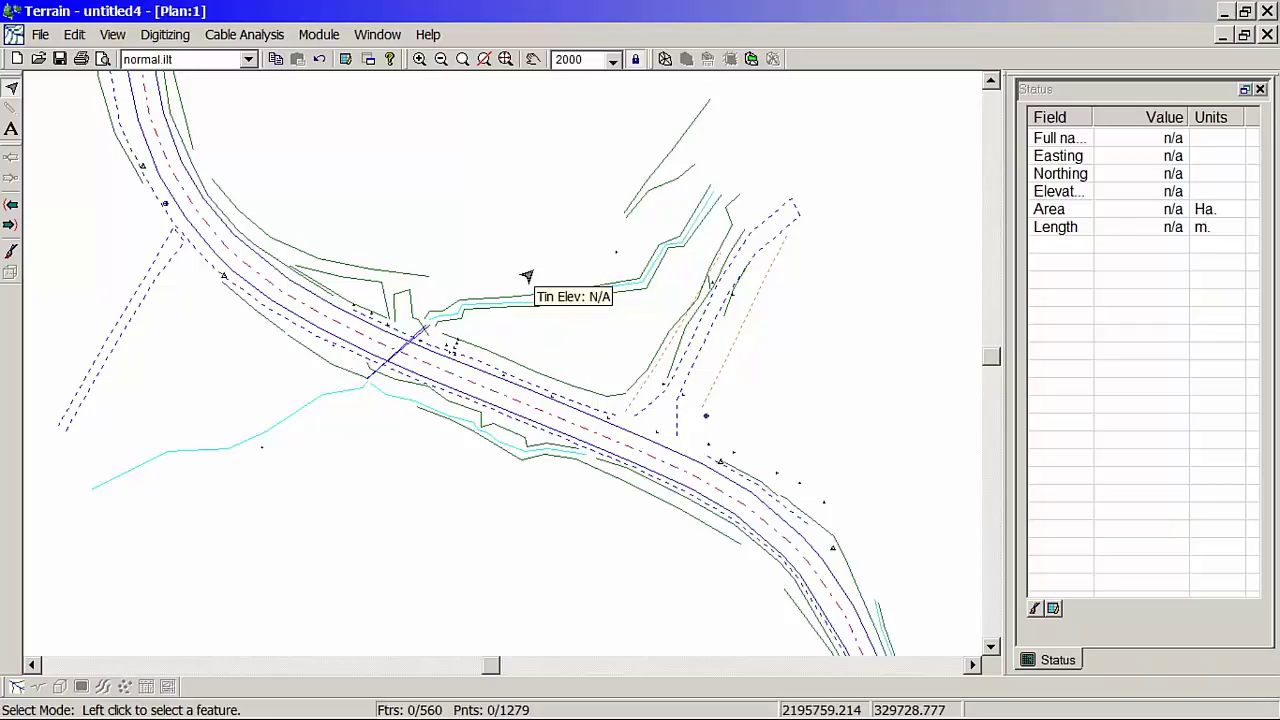
mouse_move(950, 718)
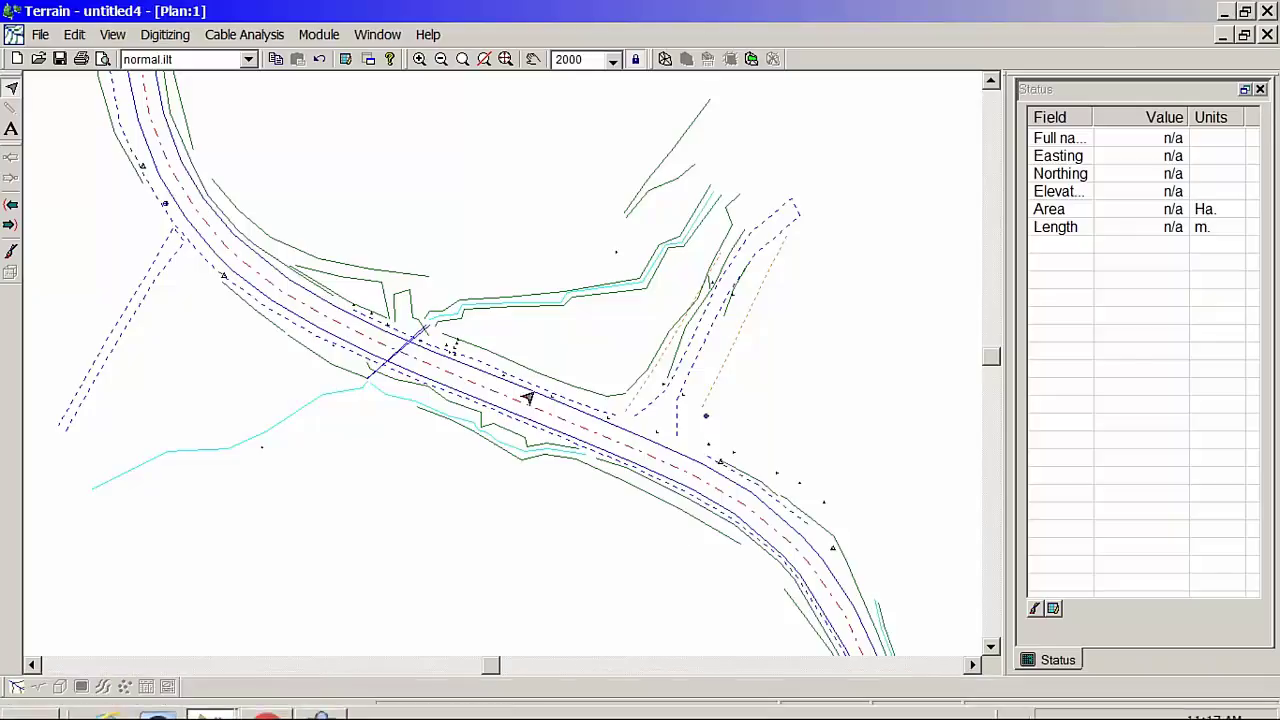
click(665, 59)
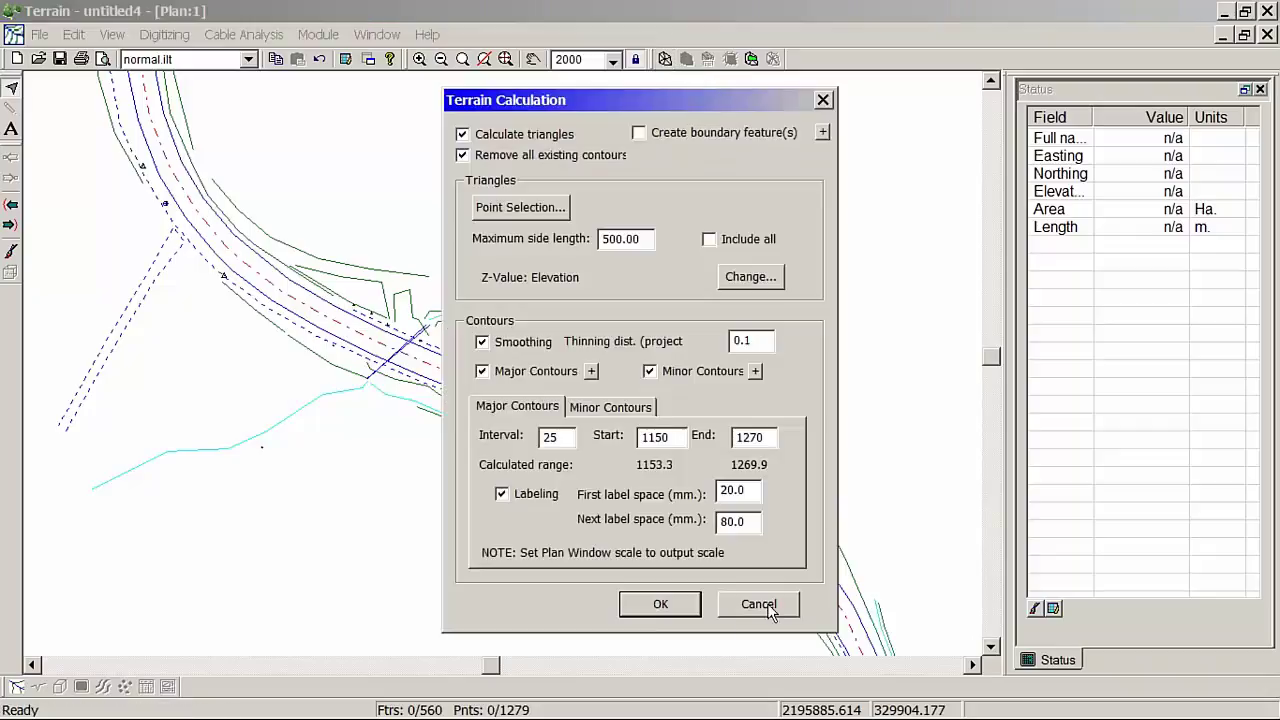
click(662, 605)
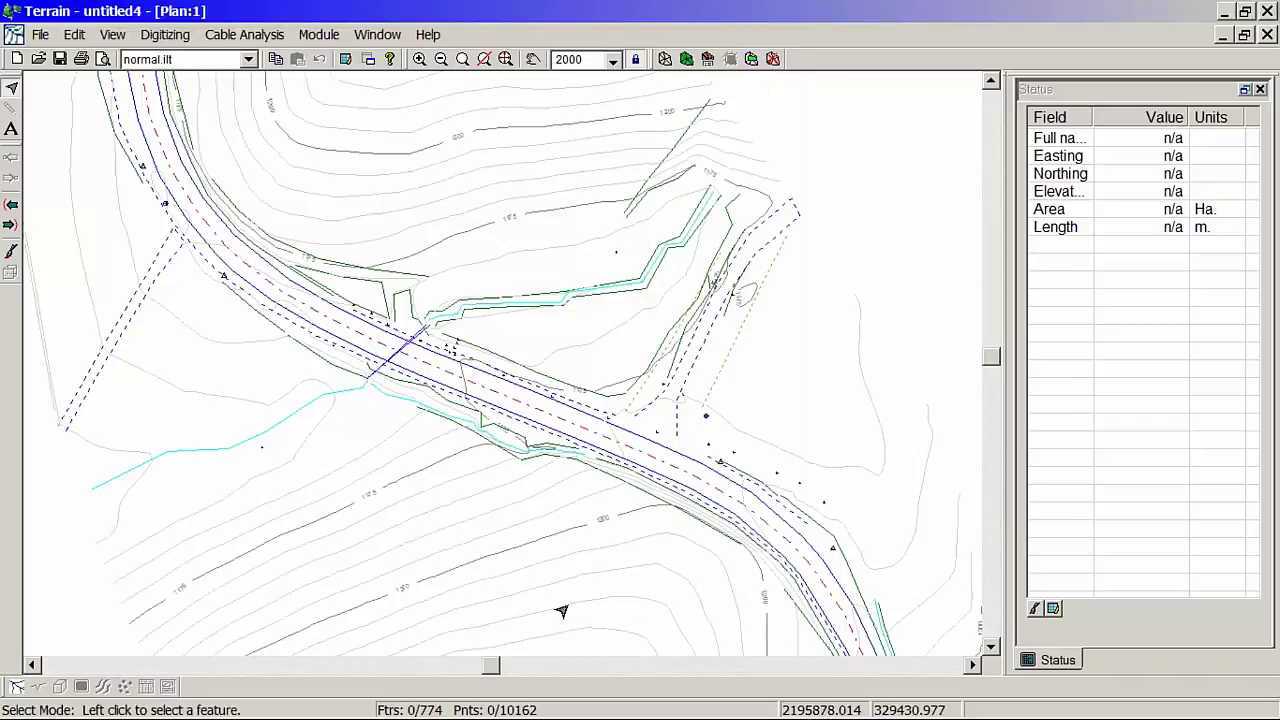
Recalculate the contours with smaller minor and major intervals, replacing the existing contours and leaving the triangles as they are.
middle_drag(294, 329, 417, 382)
scroll(417, 382, up, 4)
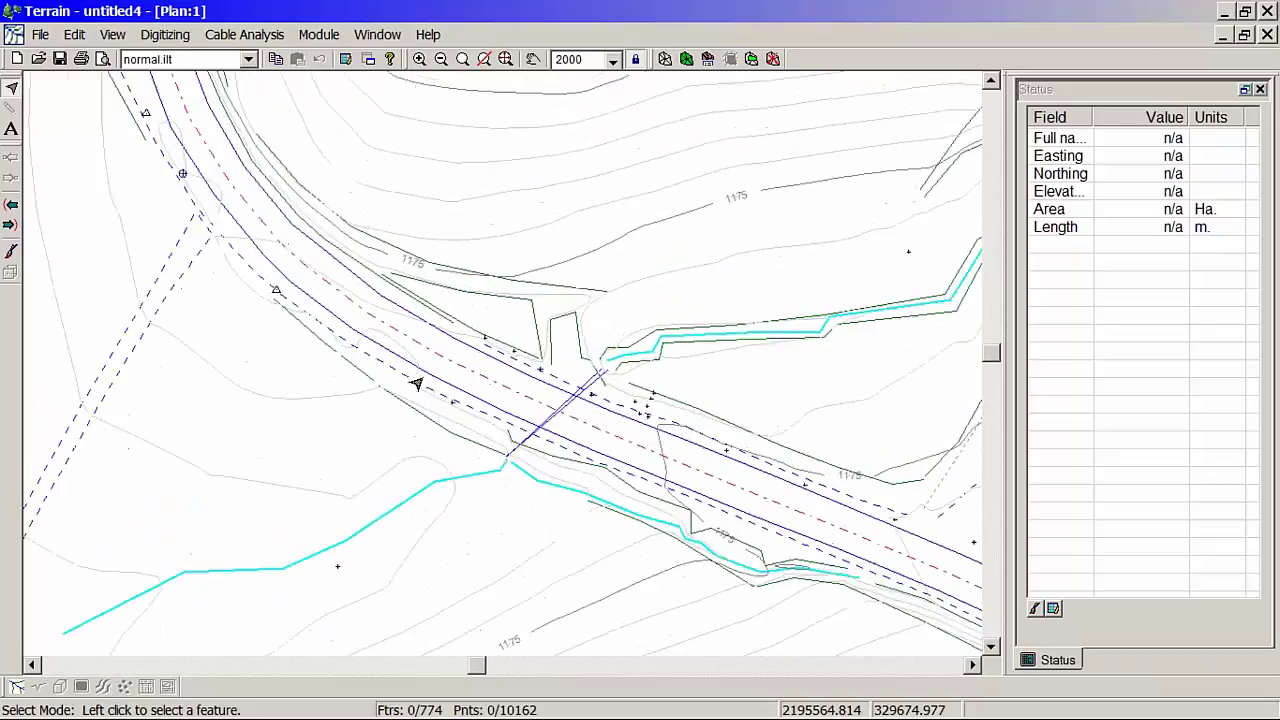
click(686, 59)
click(625, 407)
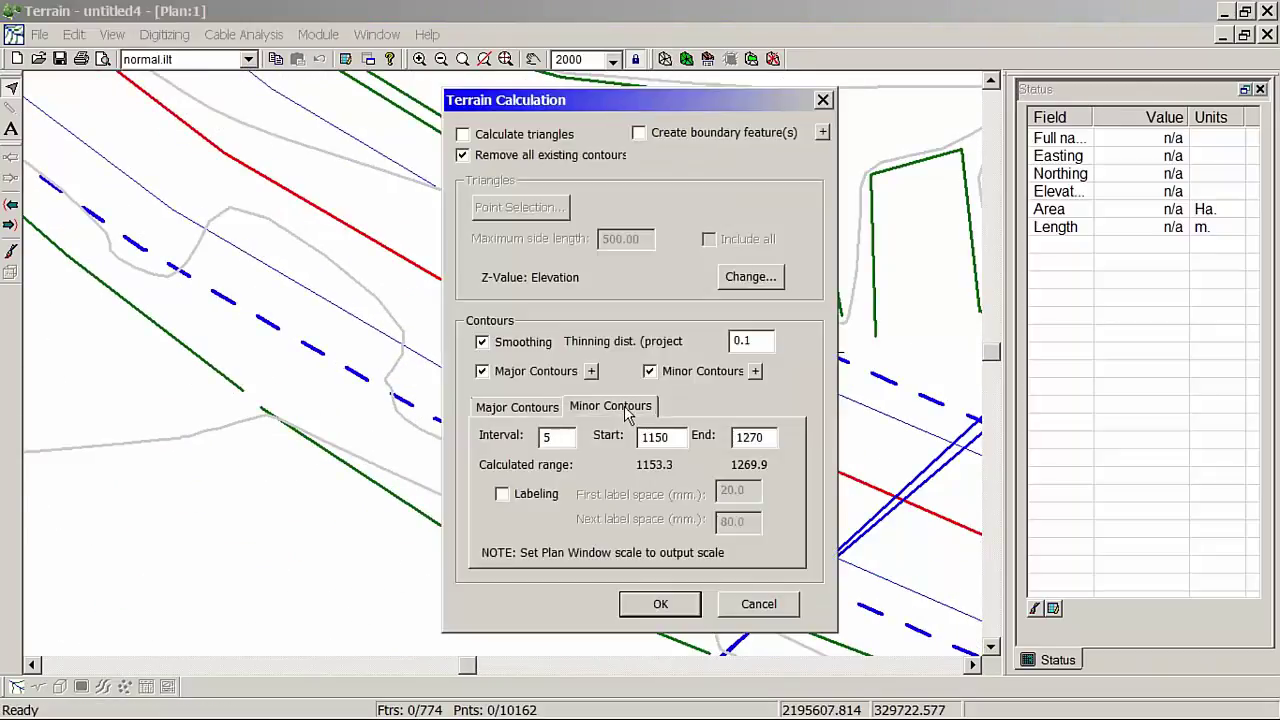
double_click(547, 437)
click(507, 407)
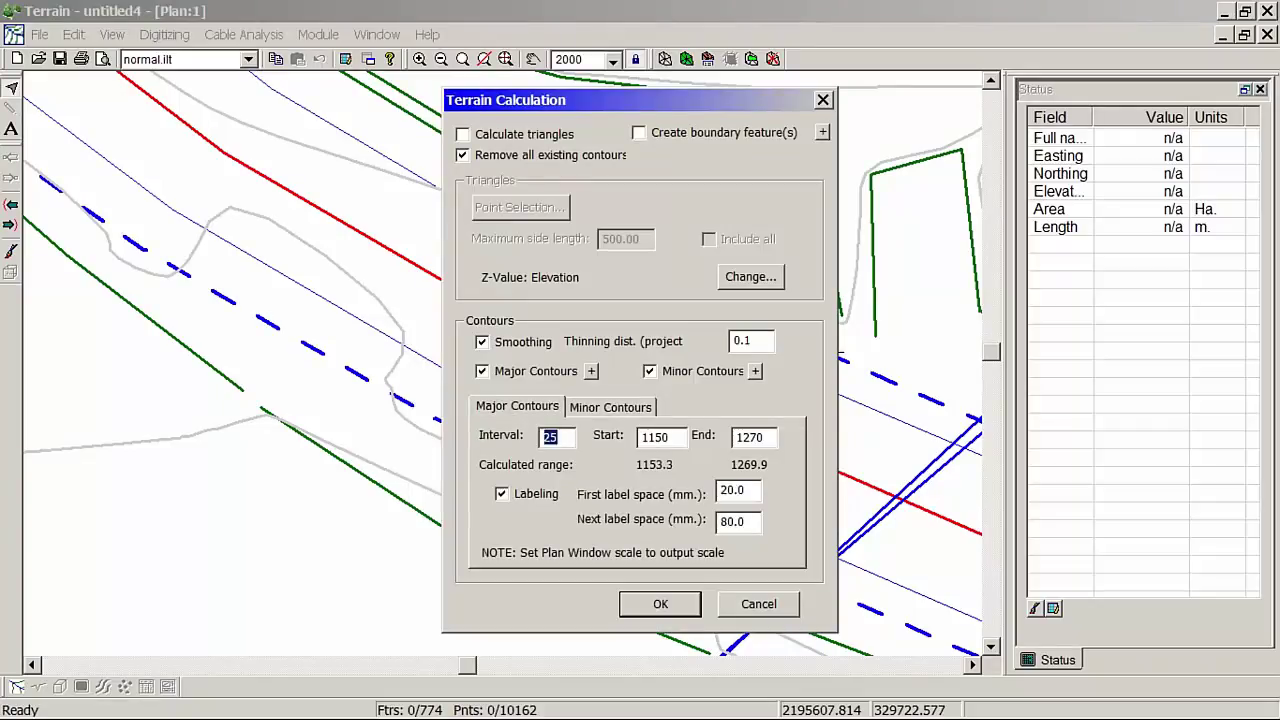
click(661, 604)
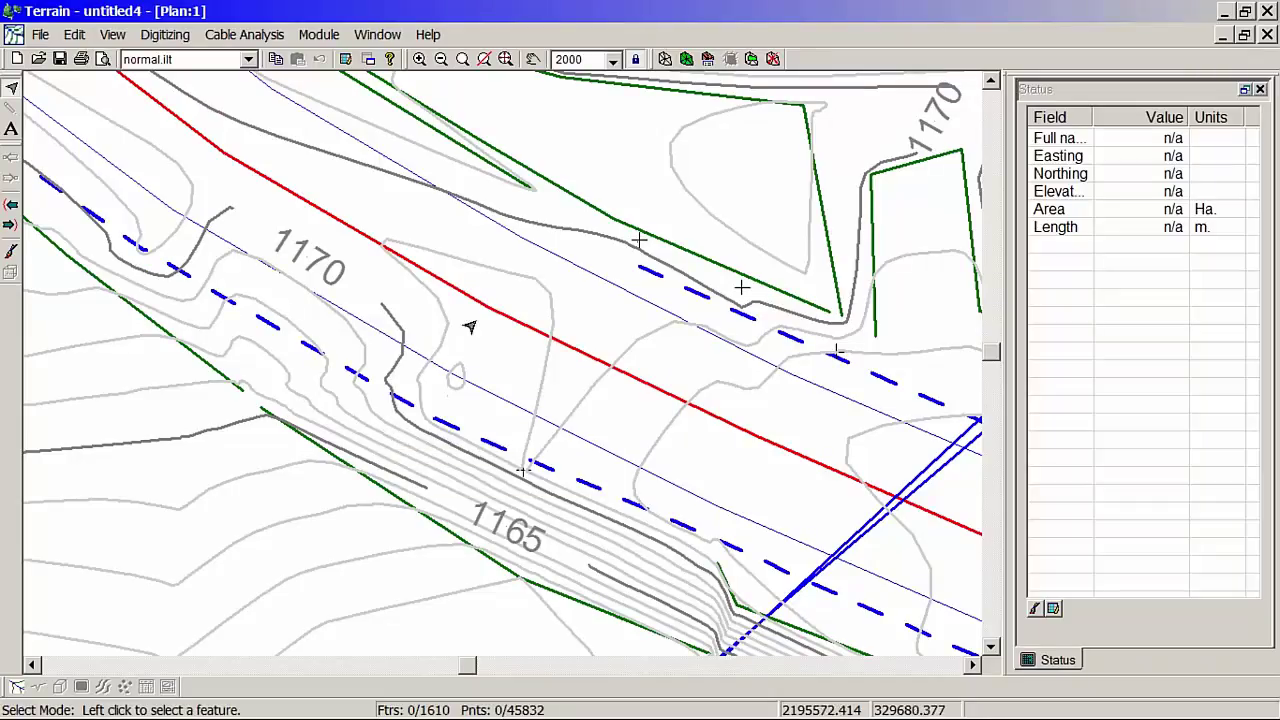
Open a new 3D graphics window and examine the terrain surface along the road up close from different angles.
click(398, 36)
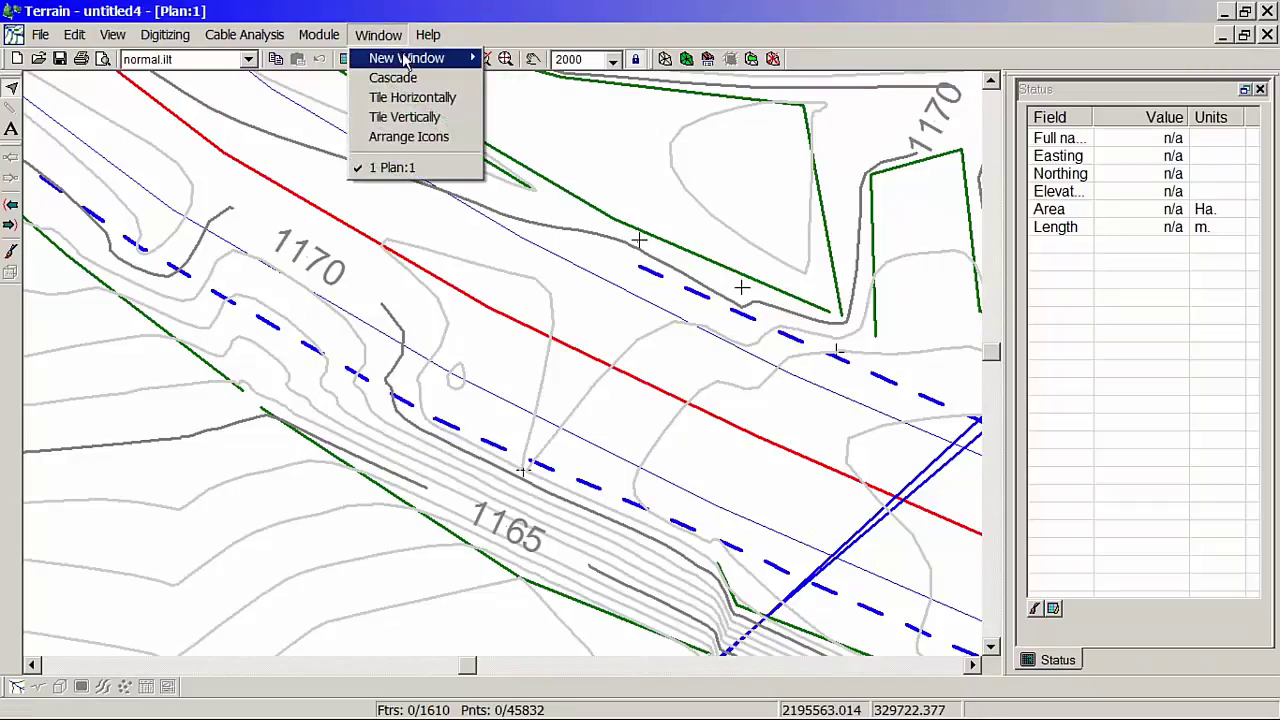
mouse_move(420, 58)
mouse_move(513, 62)
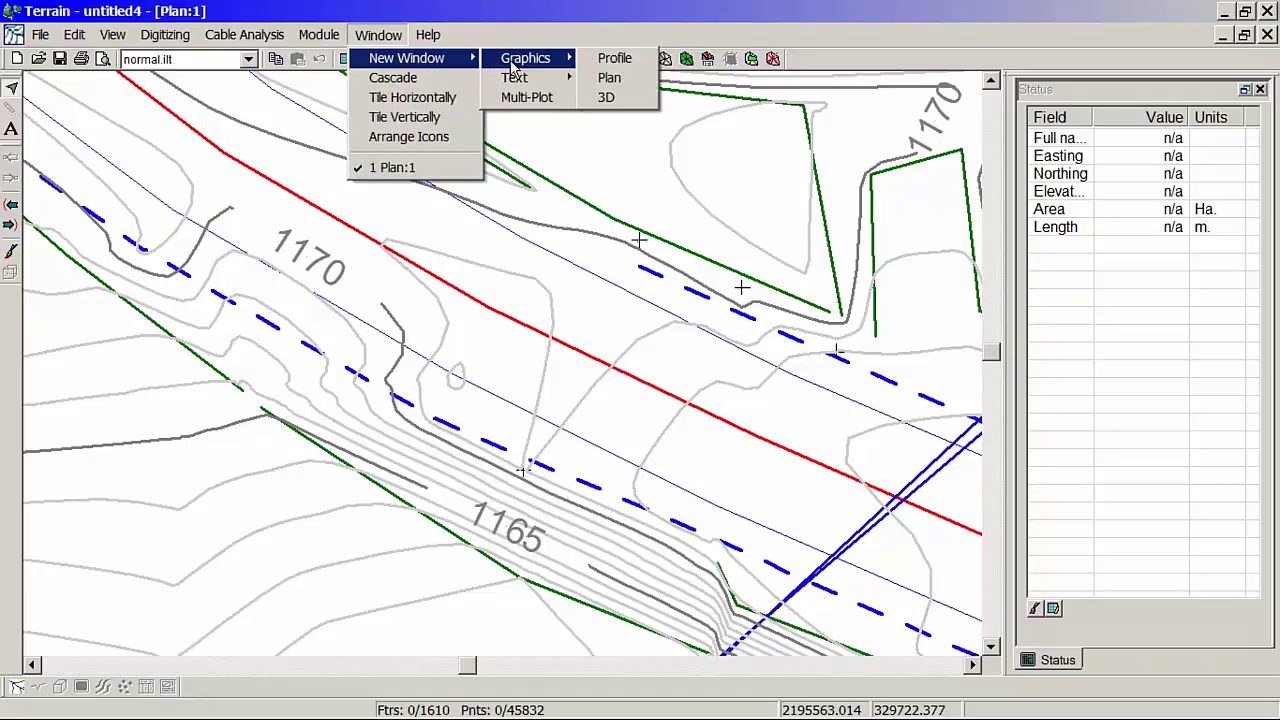
click(606, 97)
middle_drag(551, 439, 571, 531)
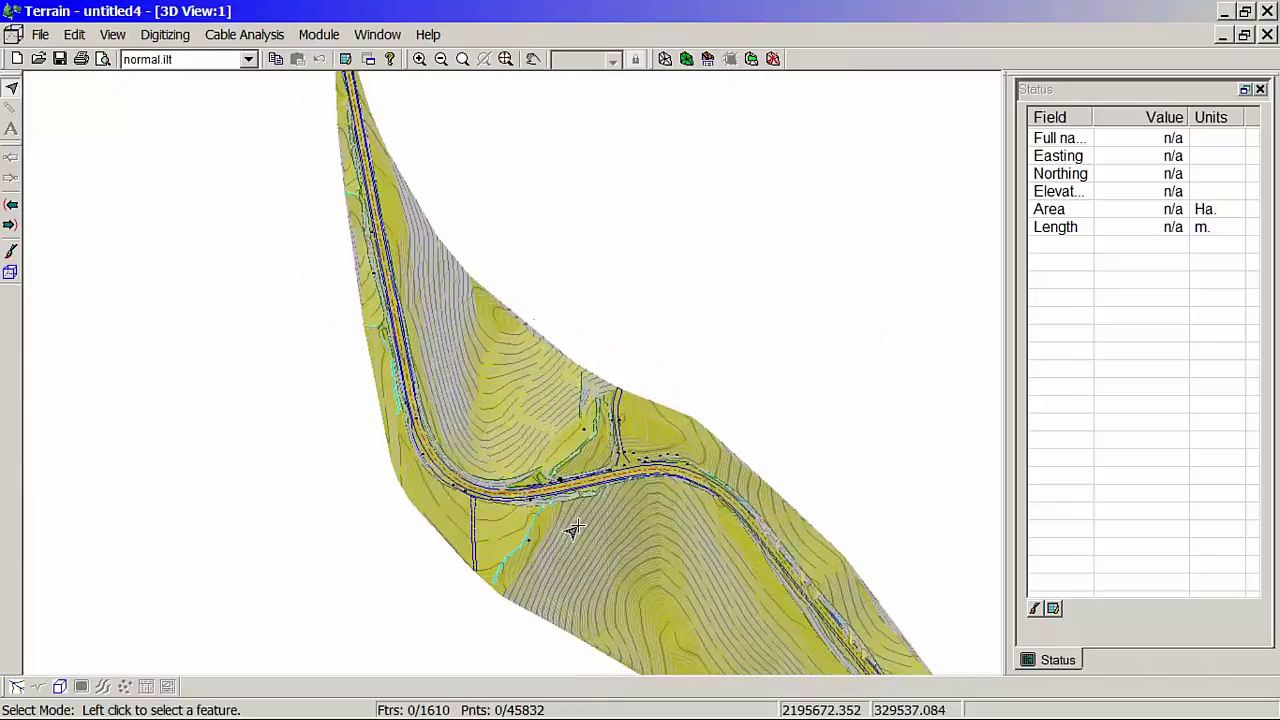
scroll(588, 503, up, 5)
scroll(626, 445, up, 8)
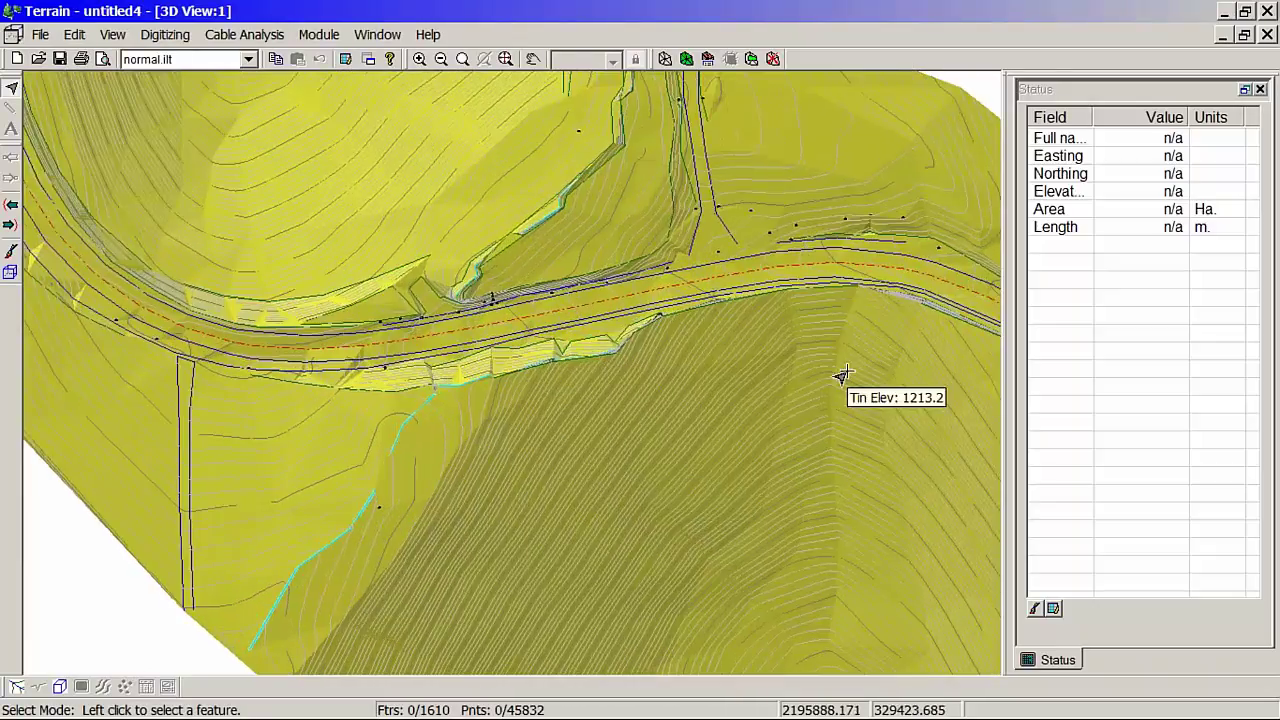
middle_drag(843, 376, 794, 431)
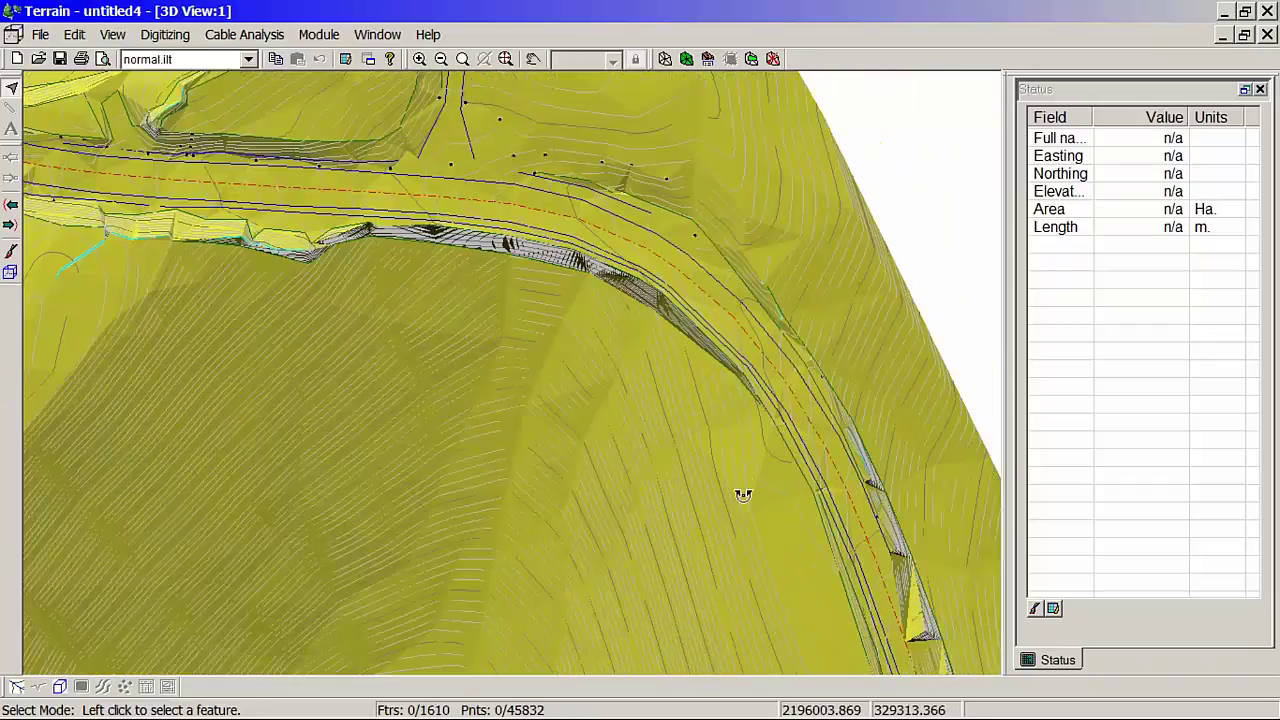
middle_drag(736, 499, 586, 458)
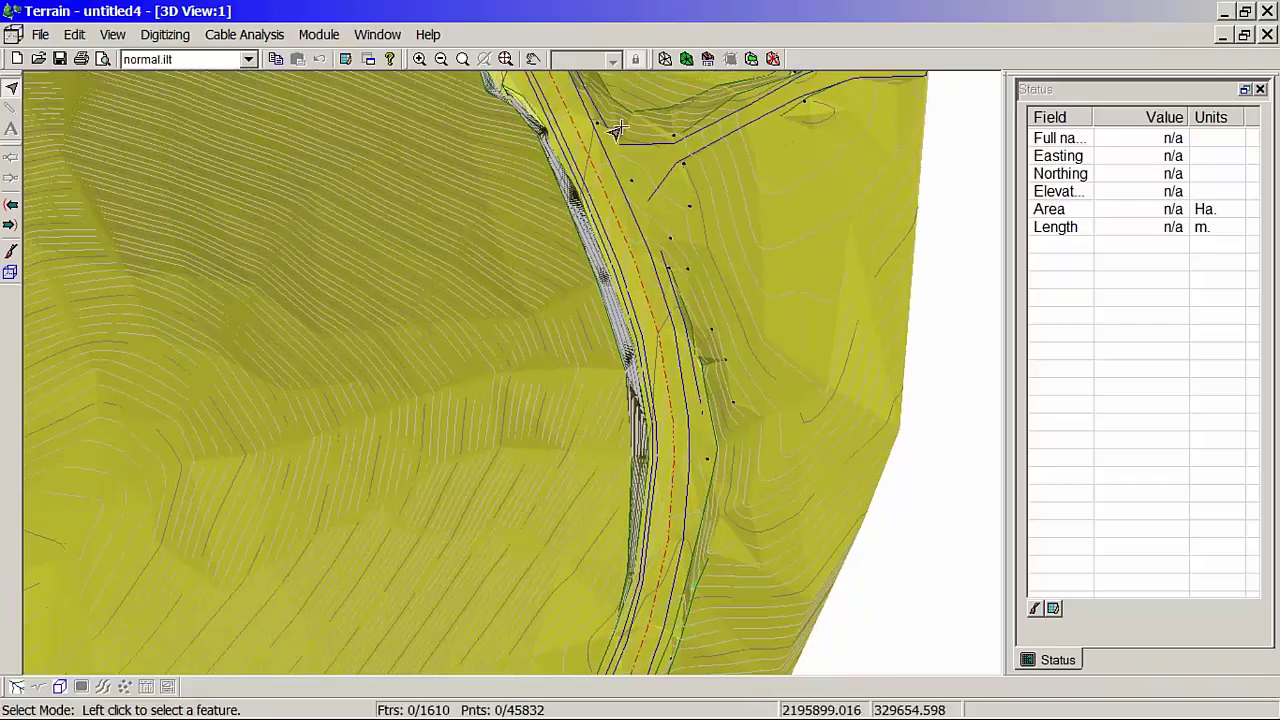
With the plan and 3D windows tiled vertically, select the road's SHOULDER-0 line in the plan and maximize the 3D view.
click(379, 35)
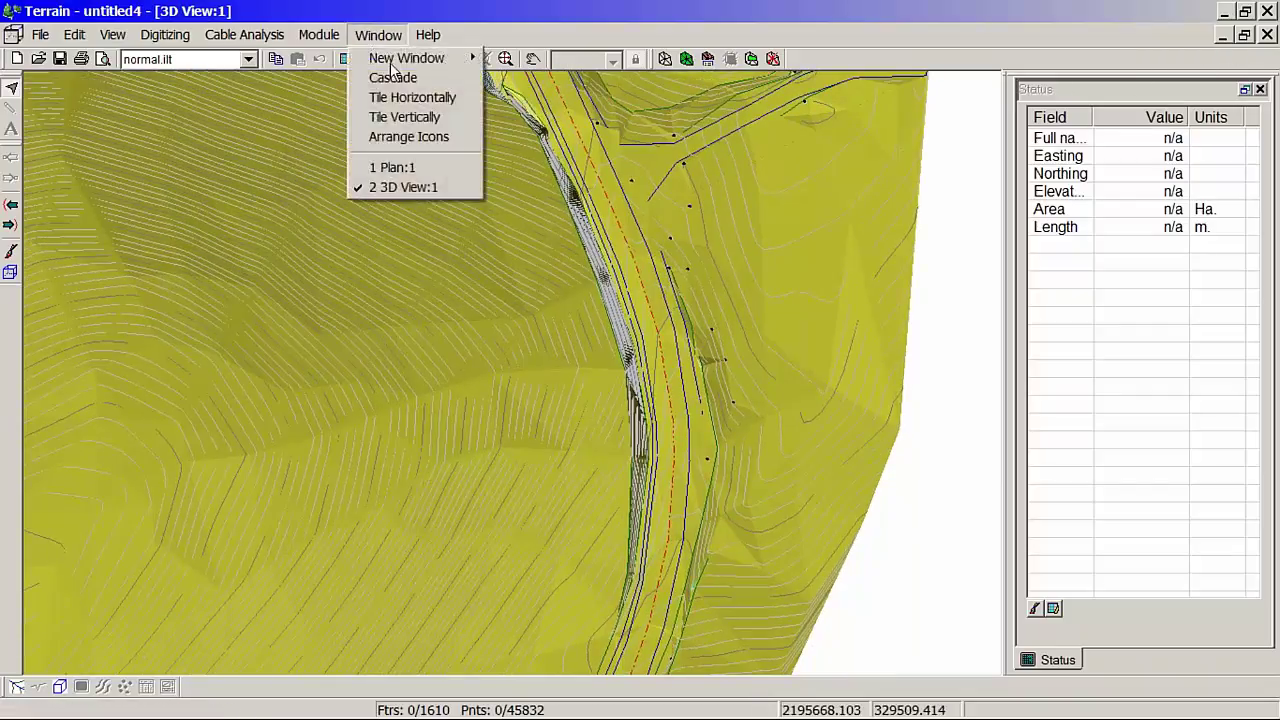
click(413, 116)
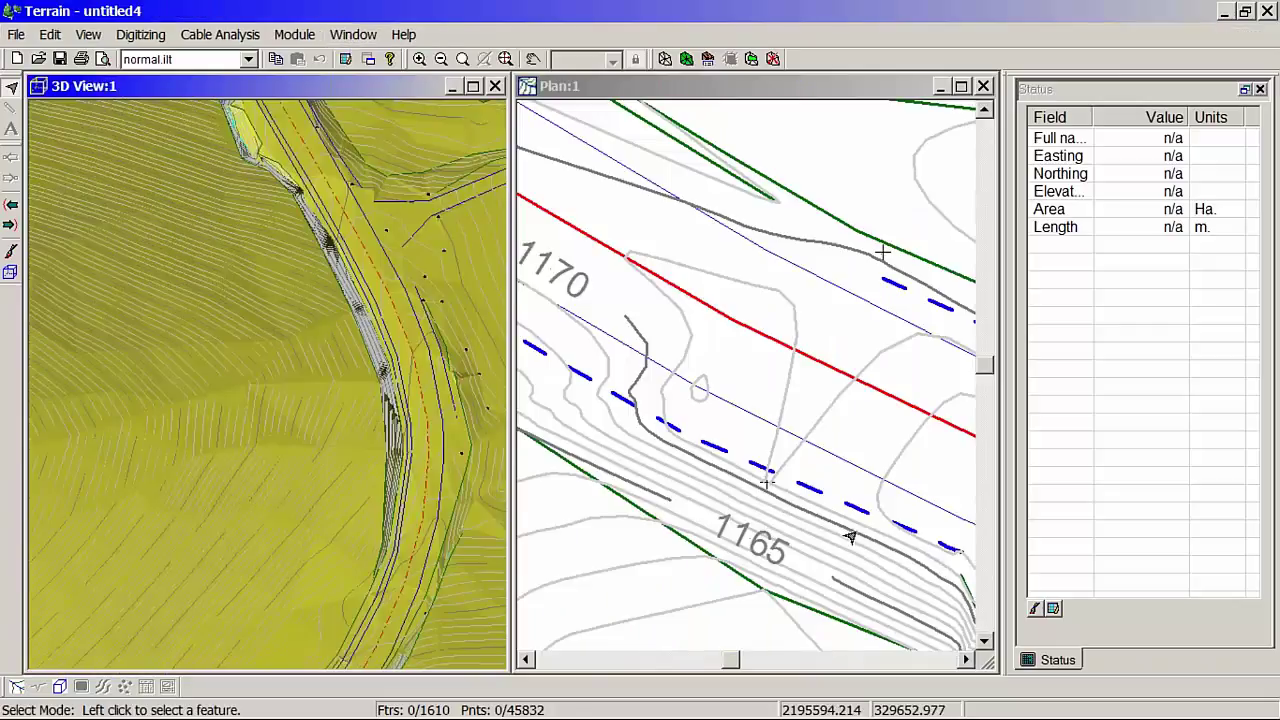
middle_drag(850, 538, 720, 310)
middle_drag(637, 268, 834, 429)
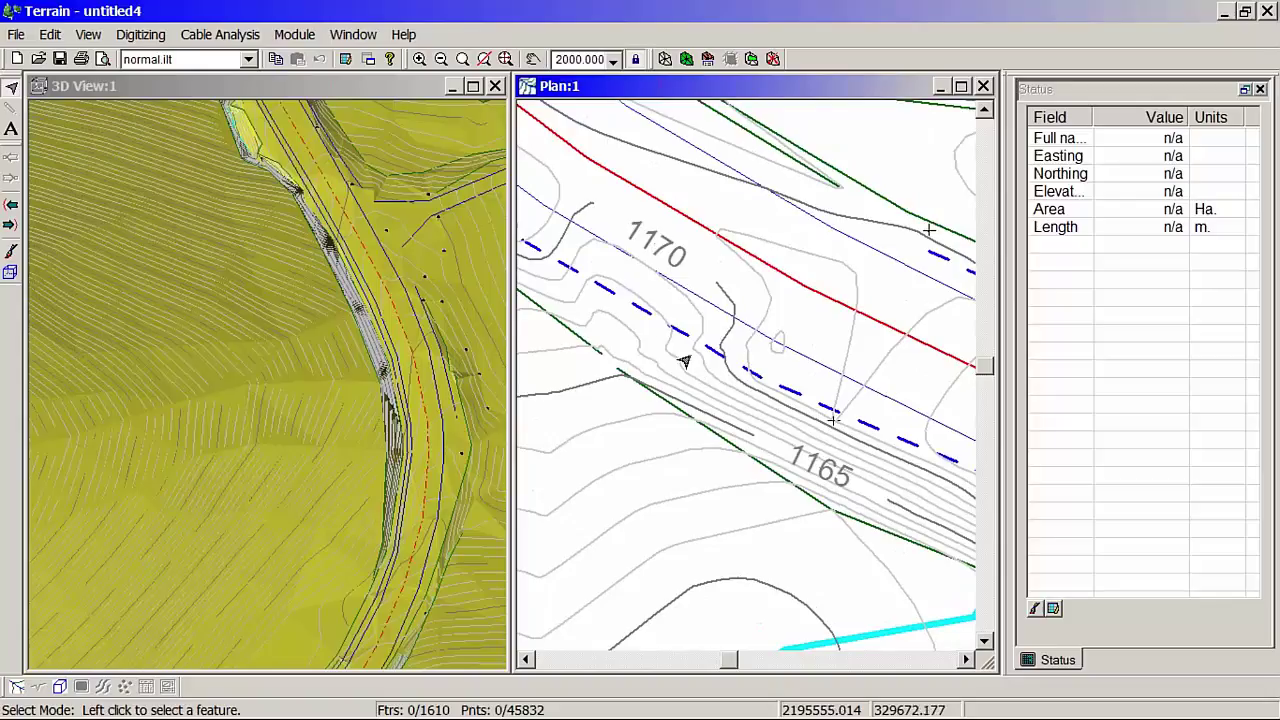
click(637, 320)
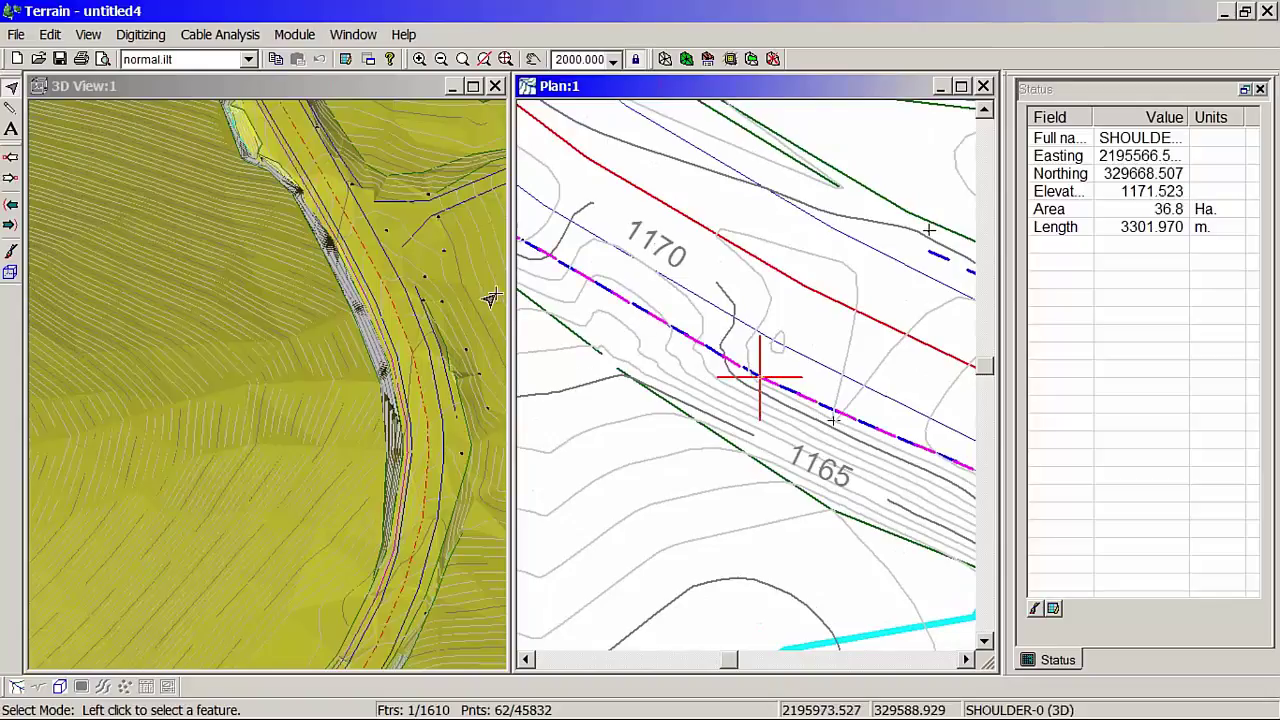
double_click(402, 88)
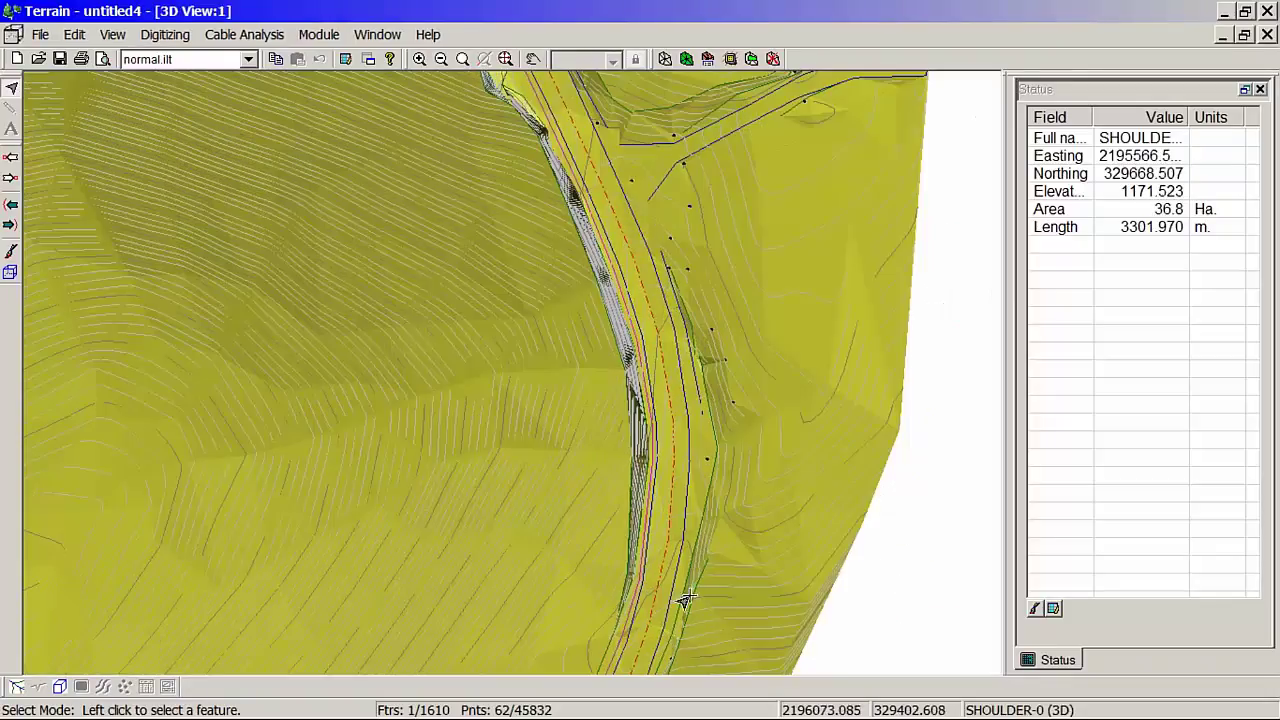
Examine the terrain surface along the road's shoulder and embankments in the 3D view, following the road to the next stretch.
drag(706, 557, 631, 293)
middle_drag(644, 357, 590, 610)
right_click(533, 255)
click(895, 37)
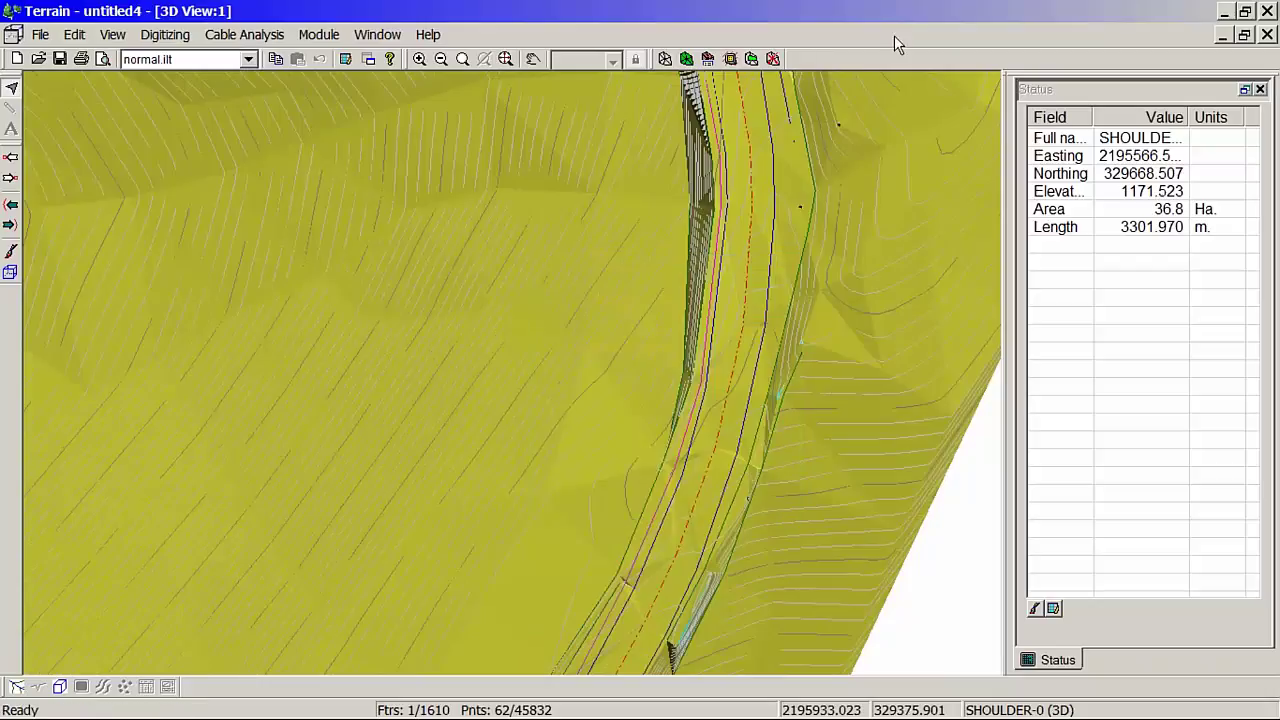
middle_drag(866, 326, 735, 630)
middle_drag(522, 303, 742, 672)
middle_drag(680, 515, 633, 49)
middle_drag(720, 549, 697, 52)
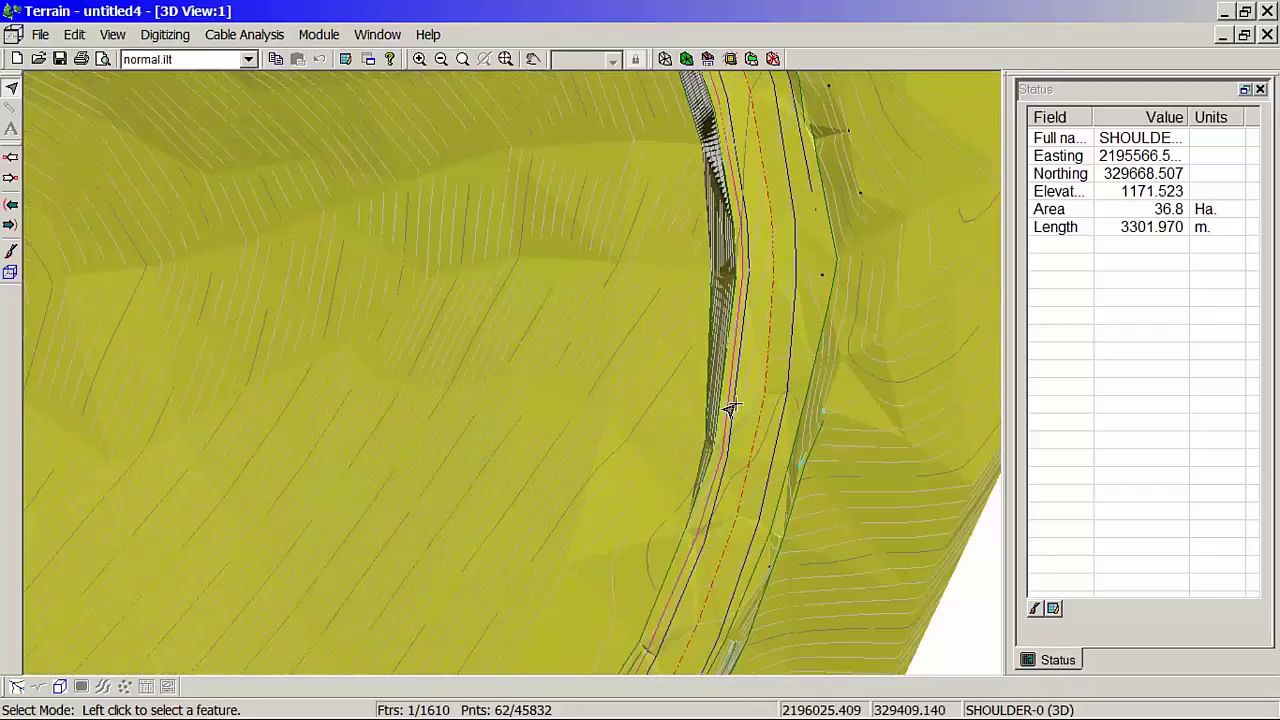
middle_drag(730, 522, 622, 382)
scroll(622, 381, down, 2)
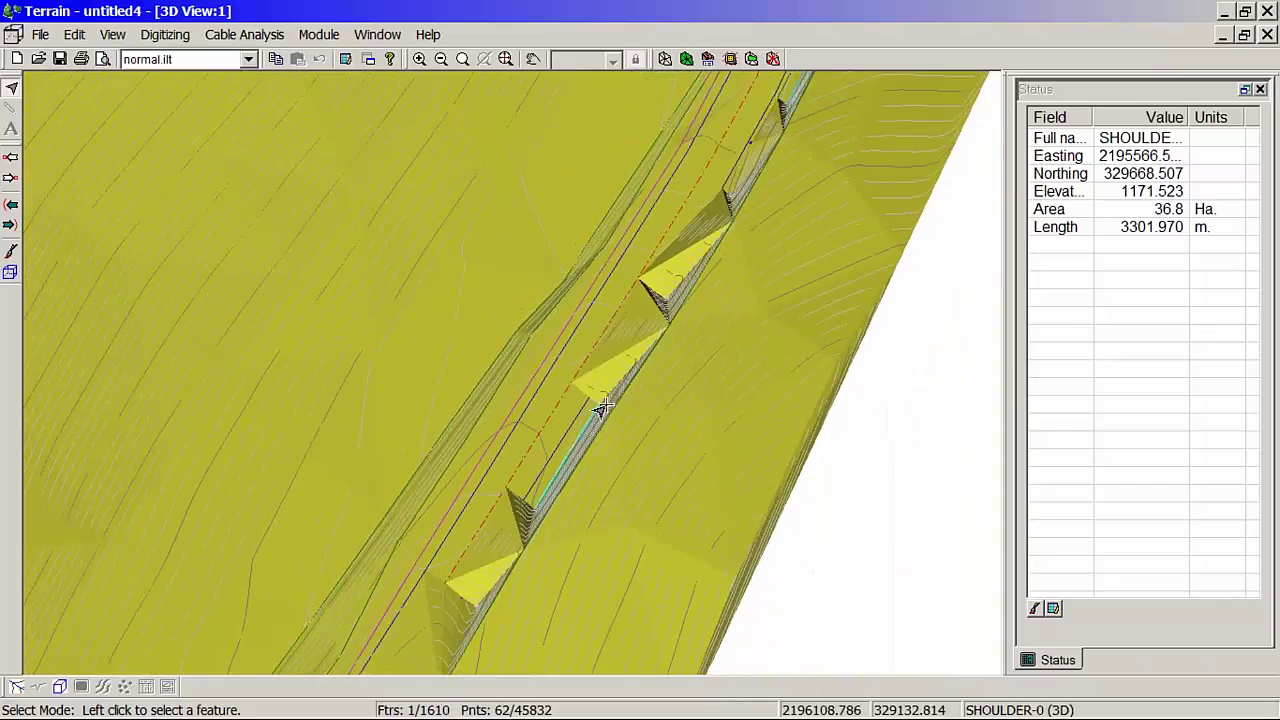
Minimize the 3D view and maximize the plan window on the contours around the road shoulder.
click(1224, 41)
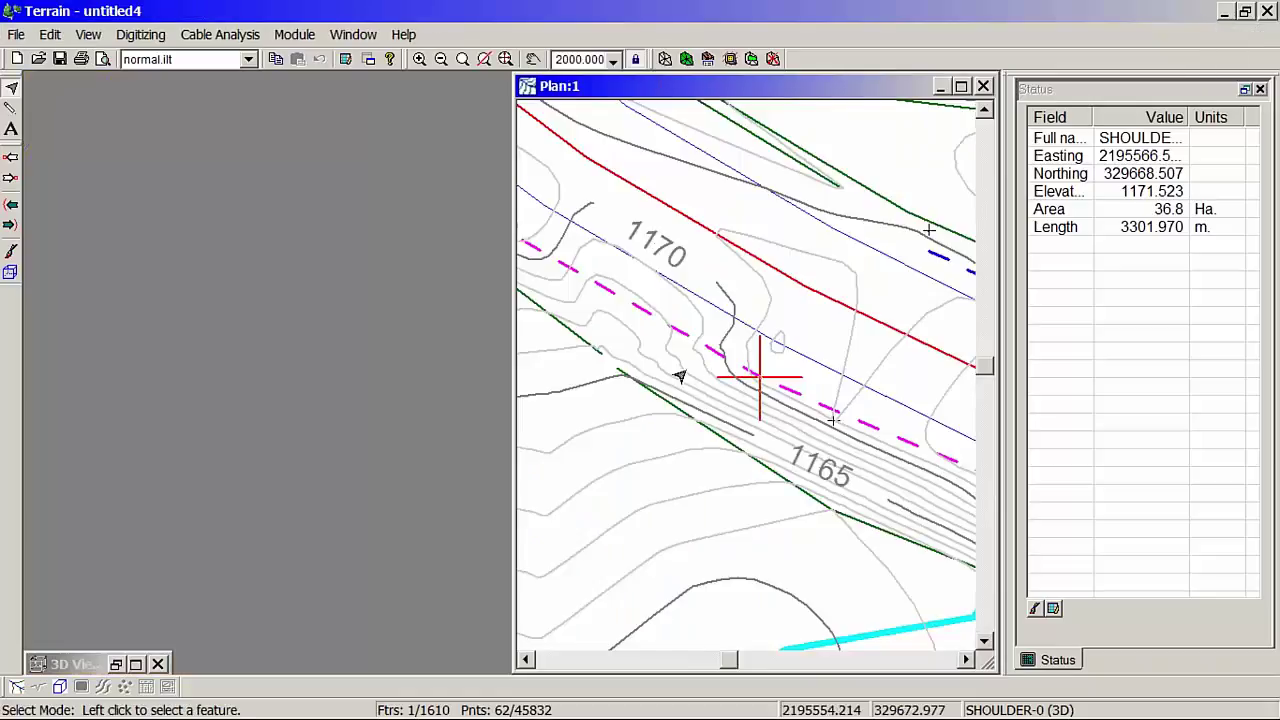
click(961, 86)
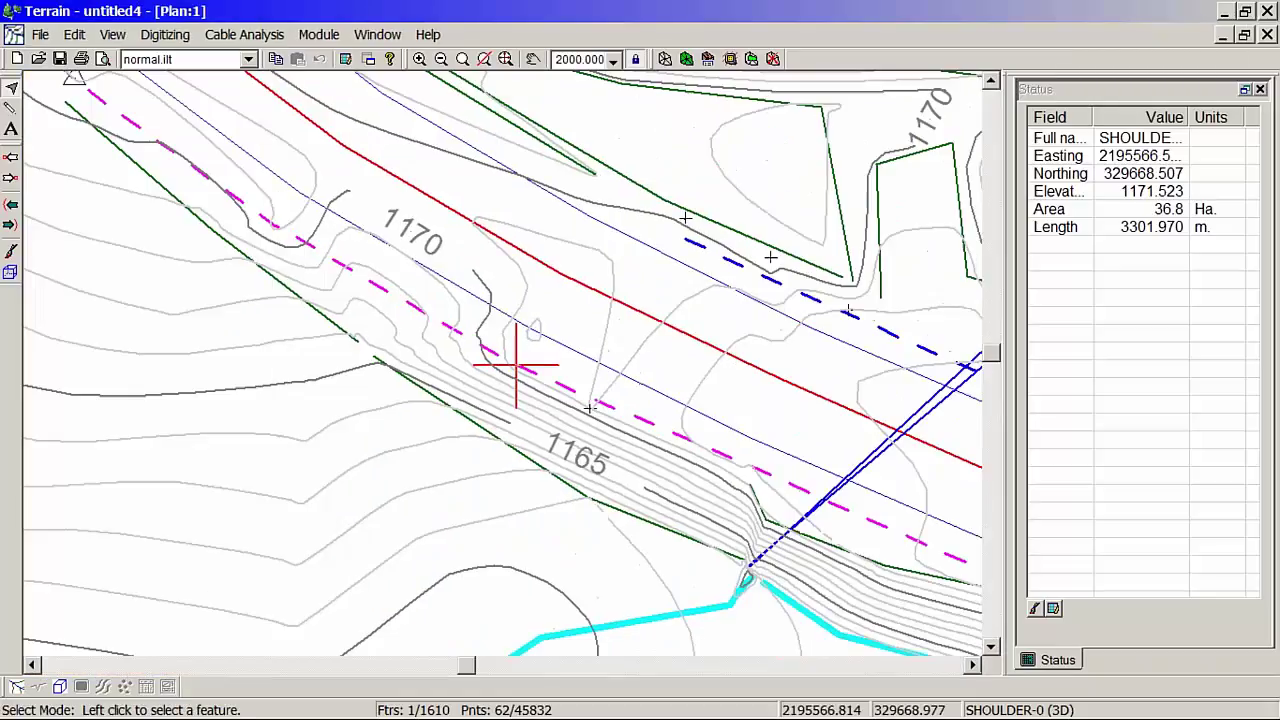
middle_drag(409, 300, 569, 407)
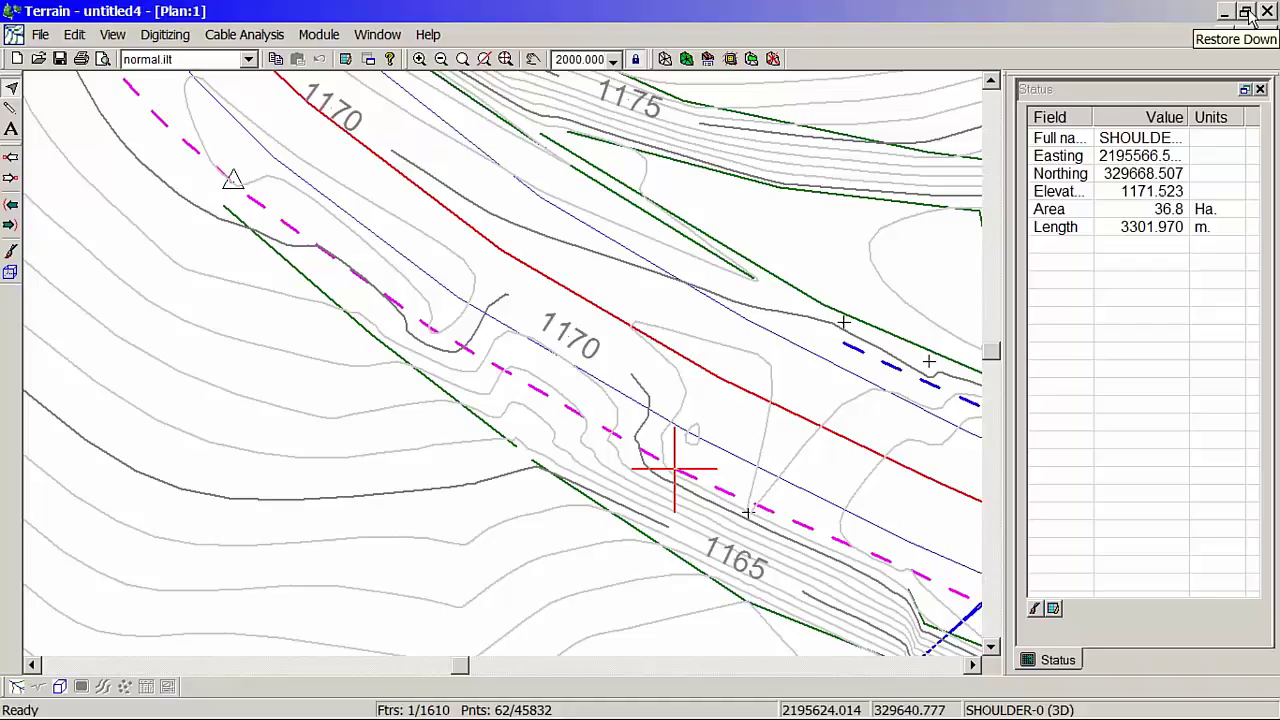
mouse_move(1095, 710)
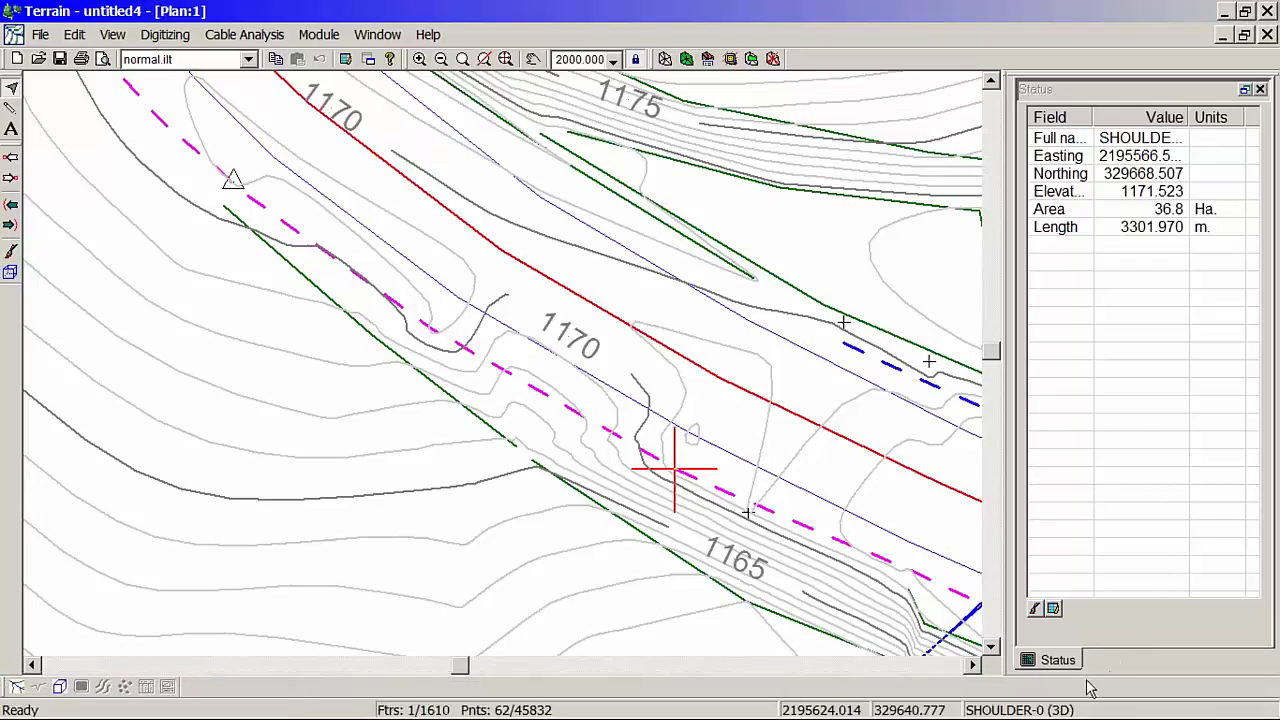
Select the road's EP-0 line in the plan near the irregular contours, finishing with the program window maximized.
click(1246, 11)
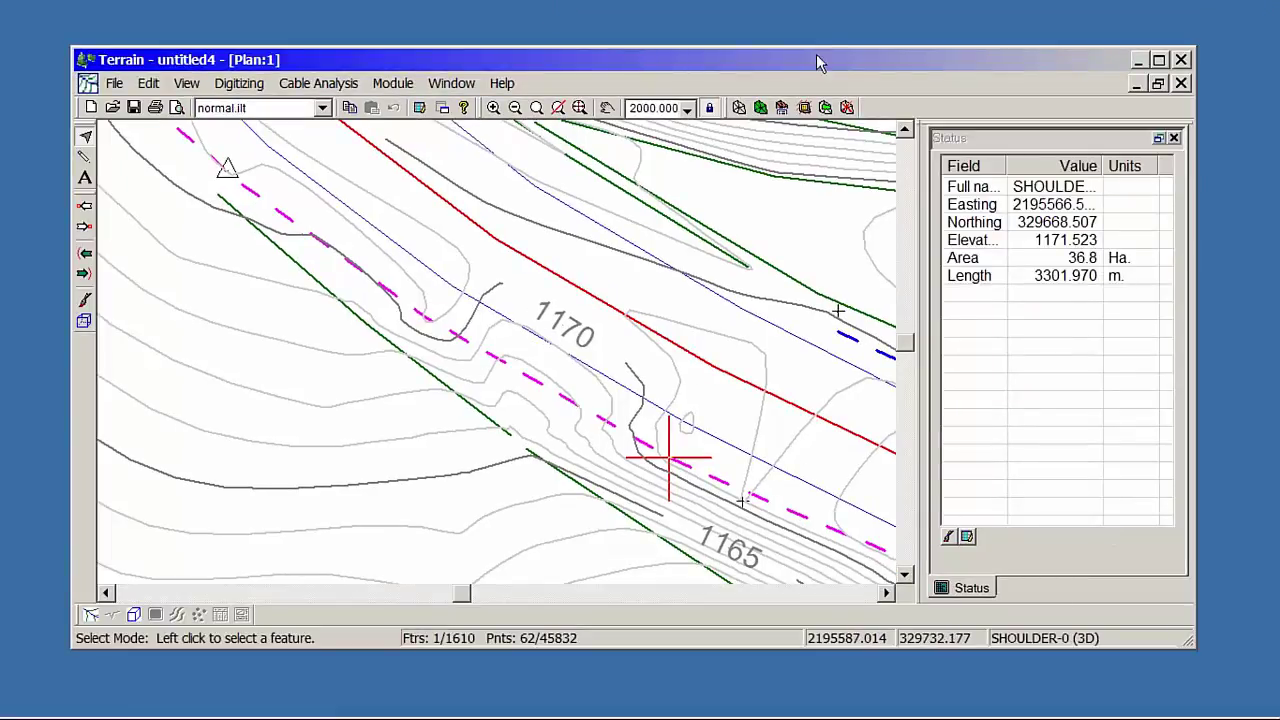
scroll(532, 351, down, 1)
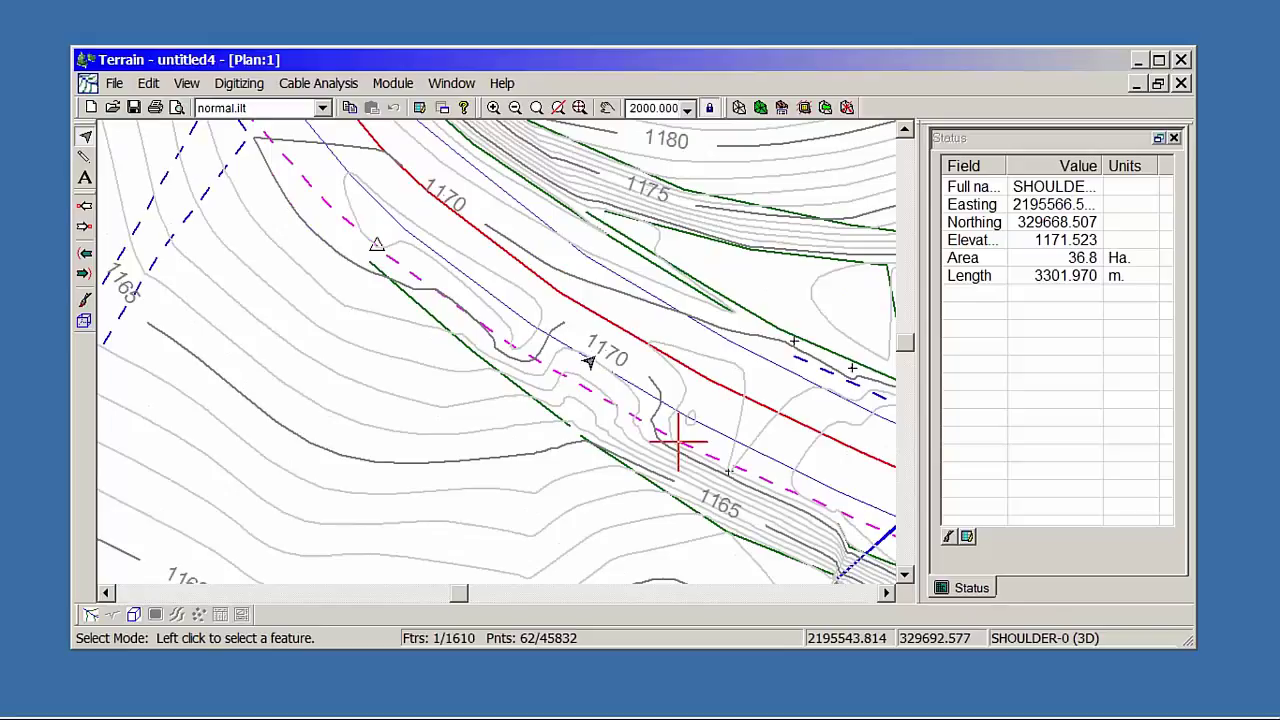
mouse_move(596, 384)
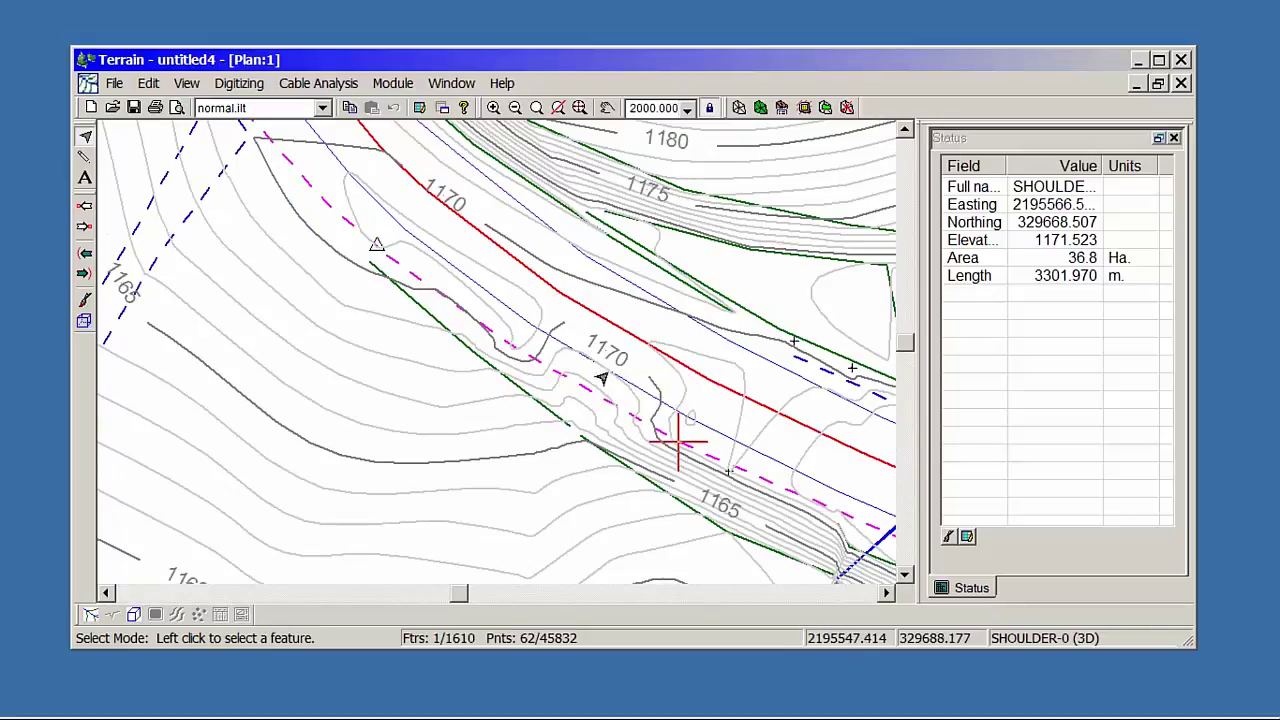
click(628, 398)
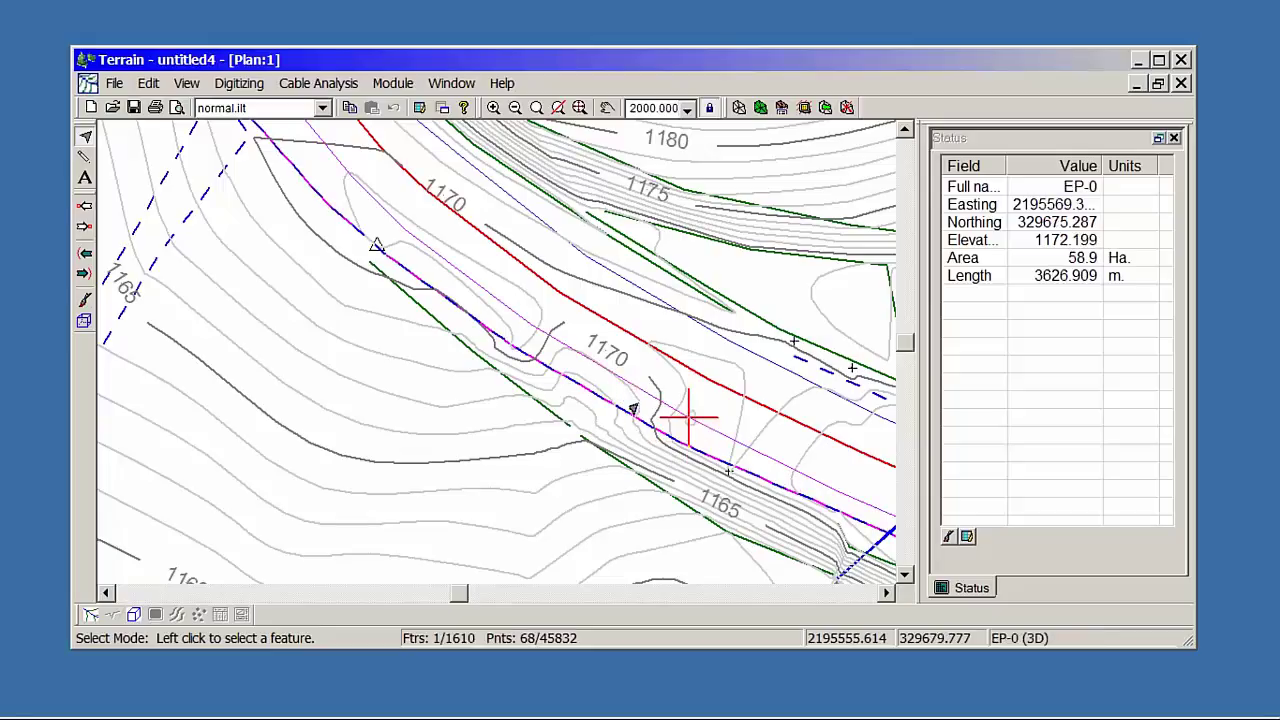
mouse_move(630, 423)
middle_drag(755, 380, 590, 367)
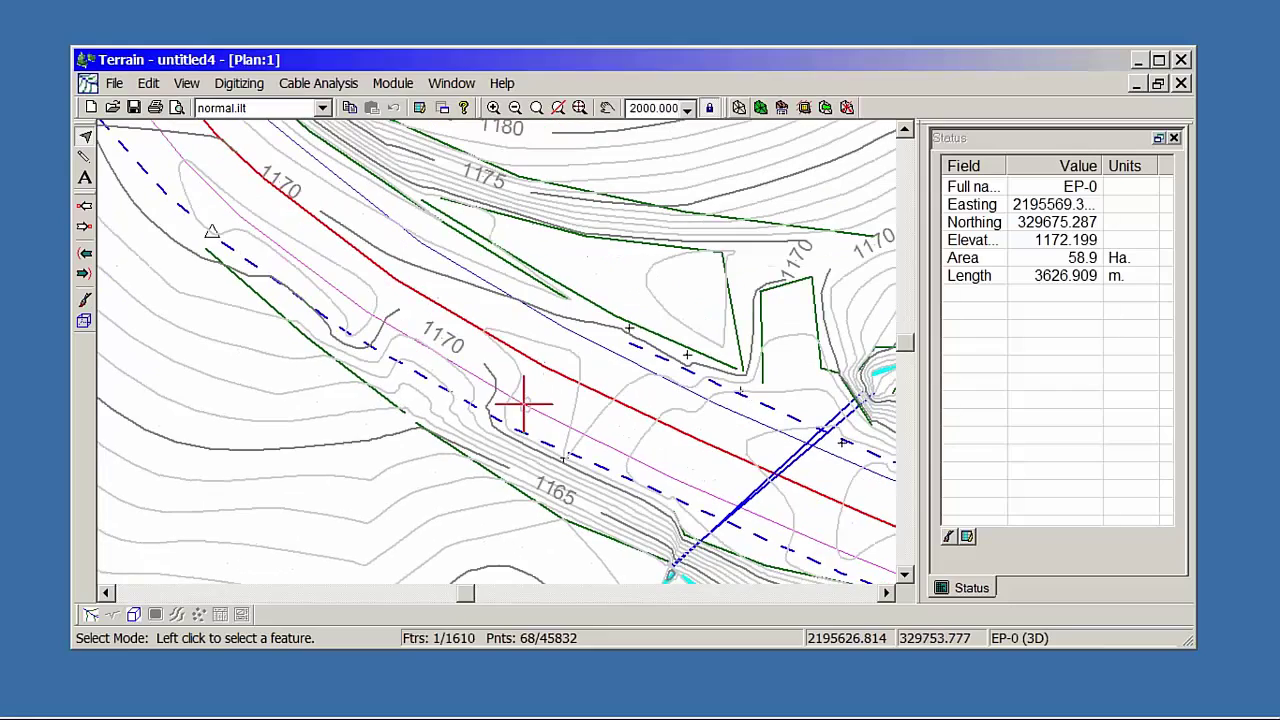
double_click(758, 63)
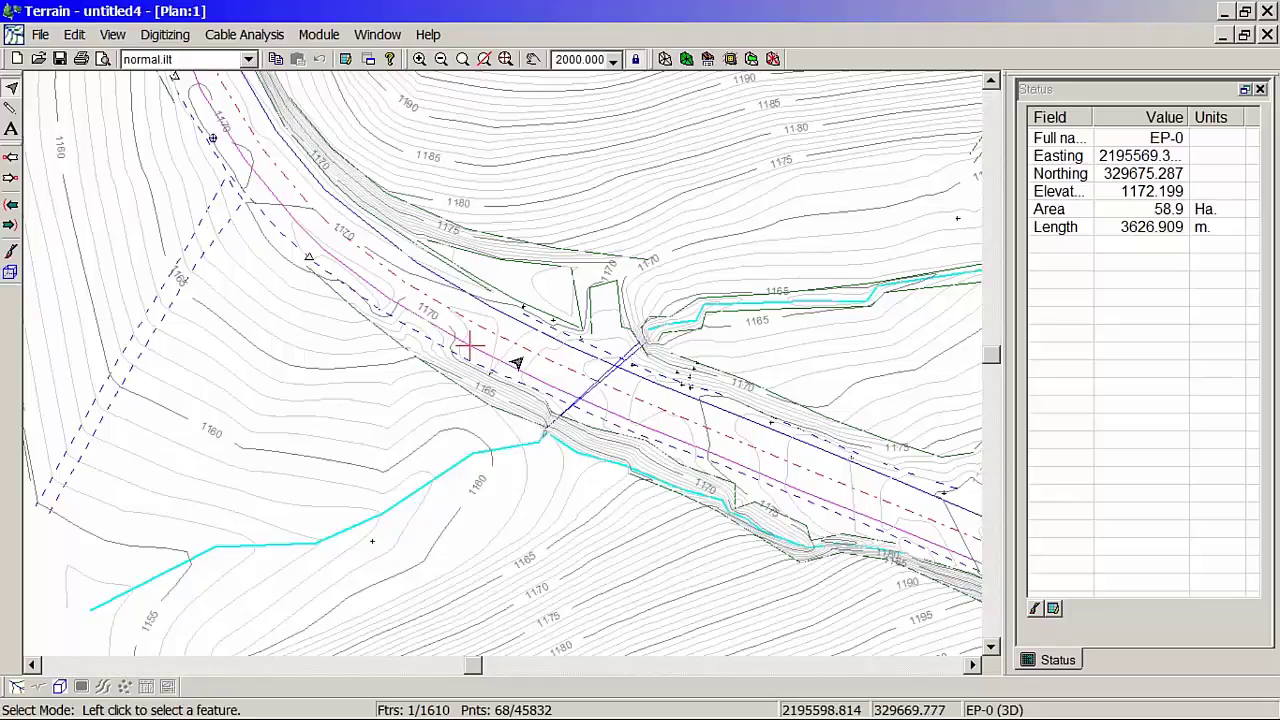
Delete the calculated terrain triangles and contours, leaving only the survey features in the plan.
click(772, 59)
click(612, 366)
click(664, 408)
Select the road, ditch and culvert features around the culvert crossing and turn on their Breakline property.
drag(447, 258, 673, 544)
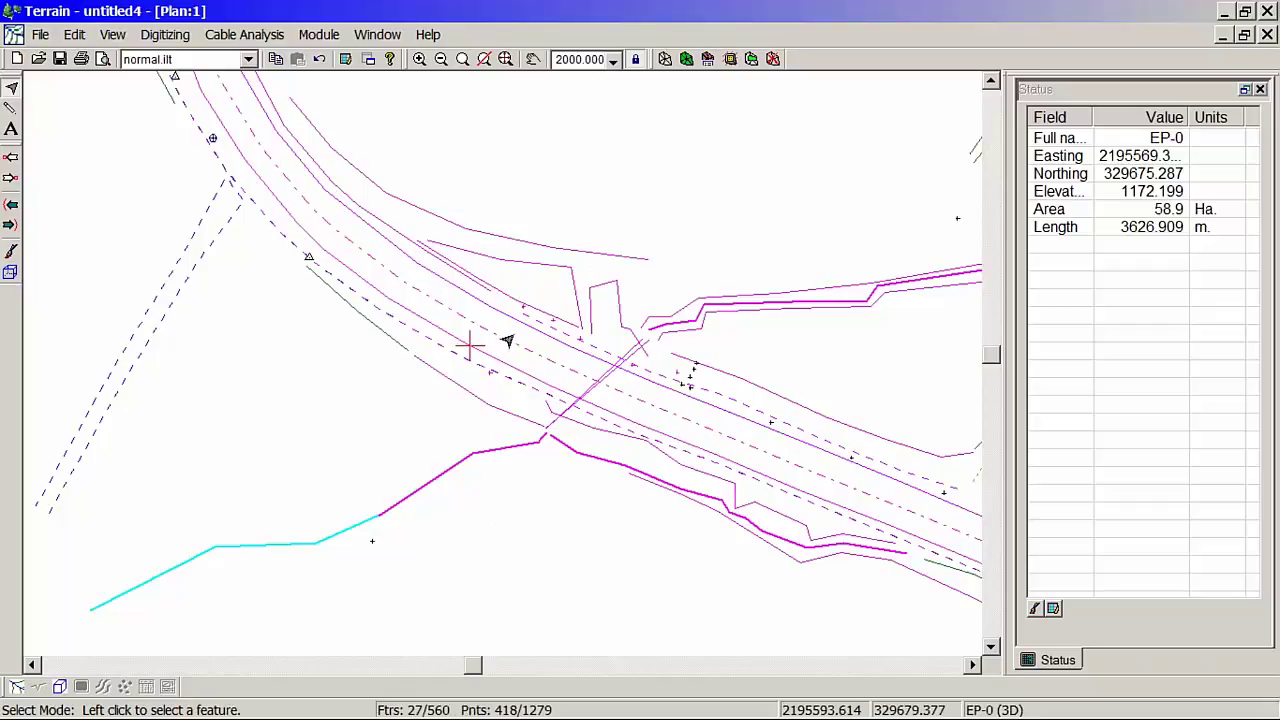
right_click(521, 250)
mouse_move(606, 388)
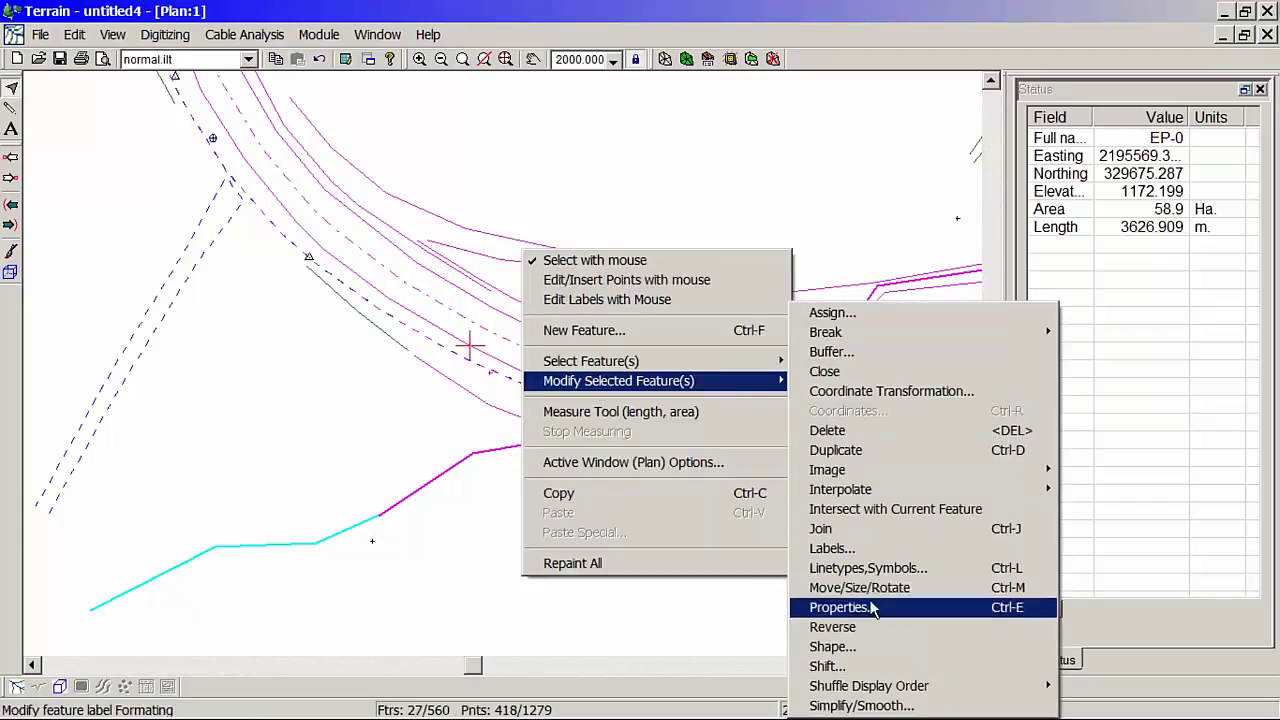
click(840, 607)
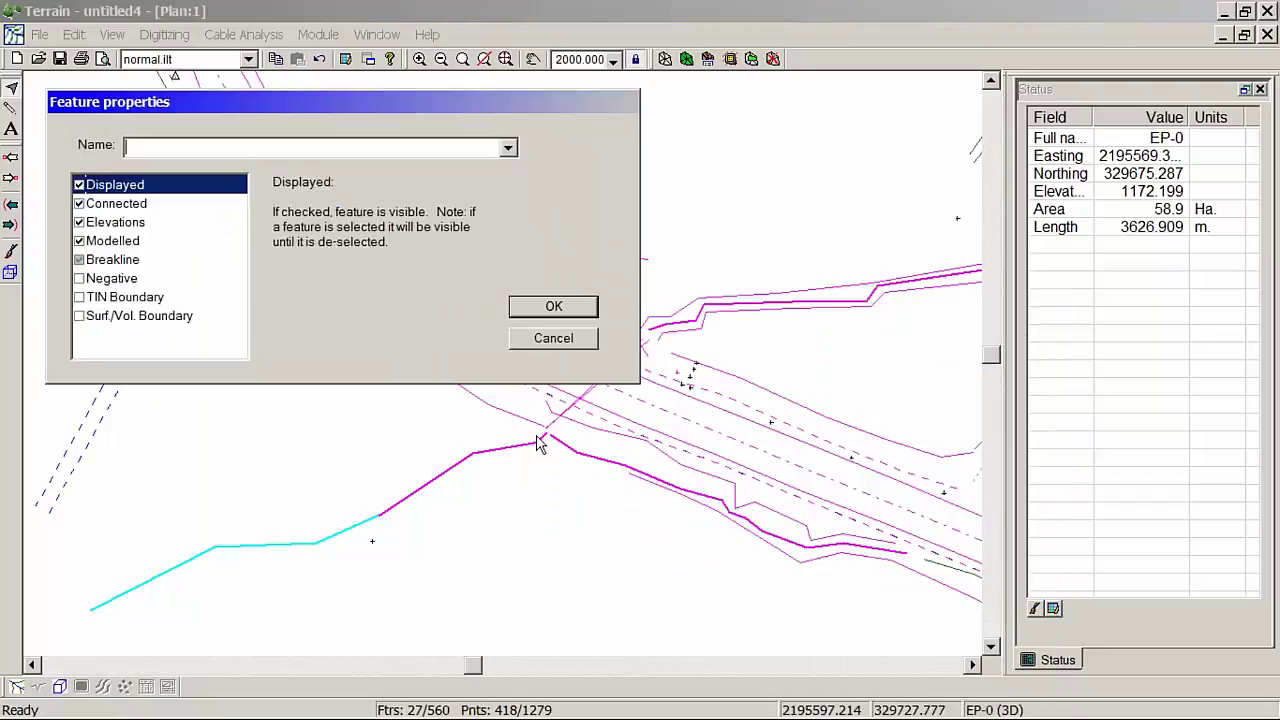
click(80, 260)
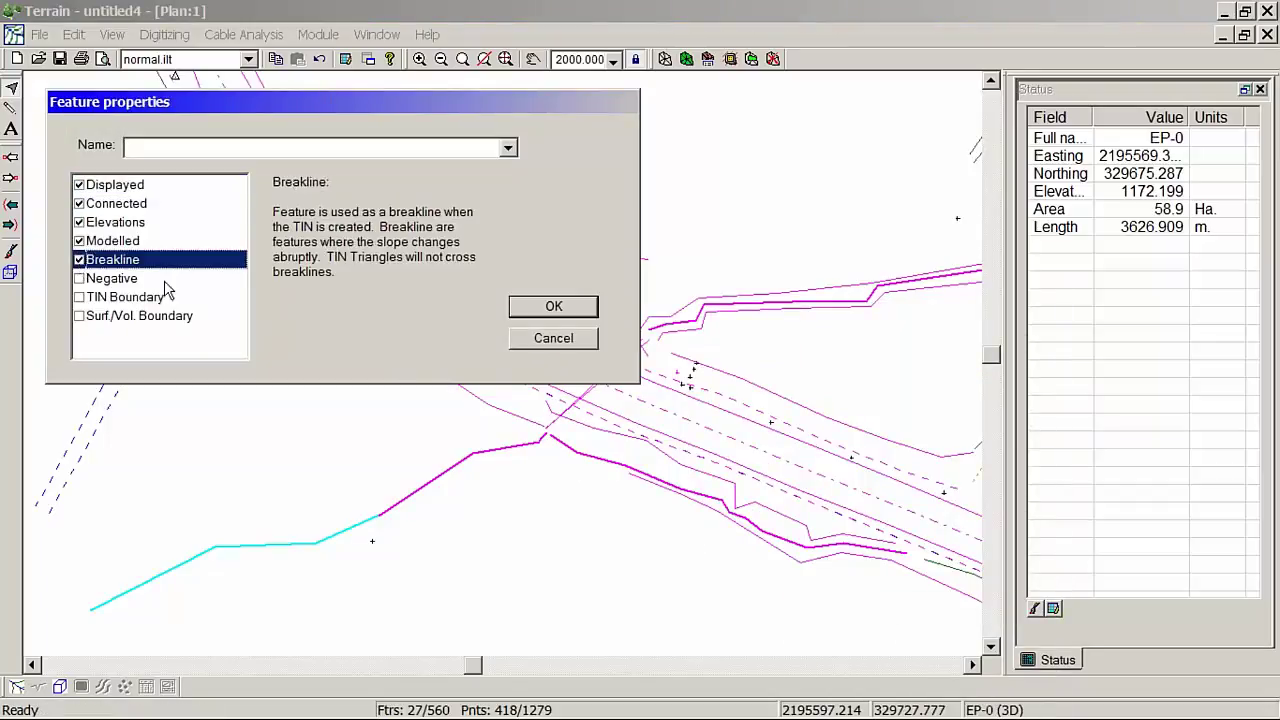
click(549, 308)
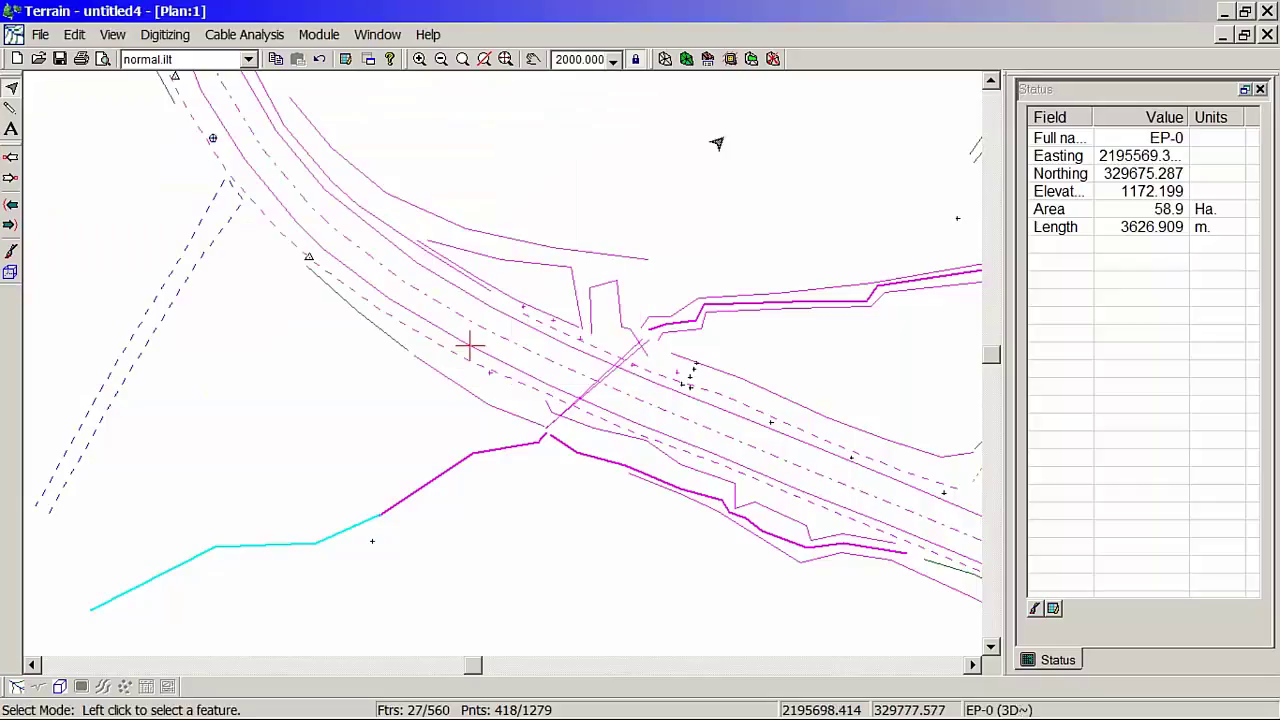
Recalculate the terrain and contours with the breaklines, continuing past the crossing-breakline warning and suppressing further such messages.
click(665, 59)
click(662, 606)
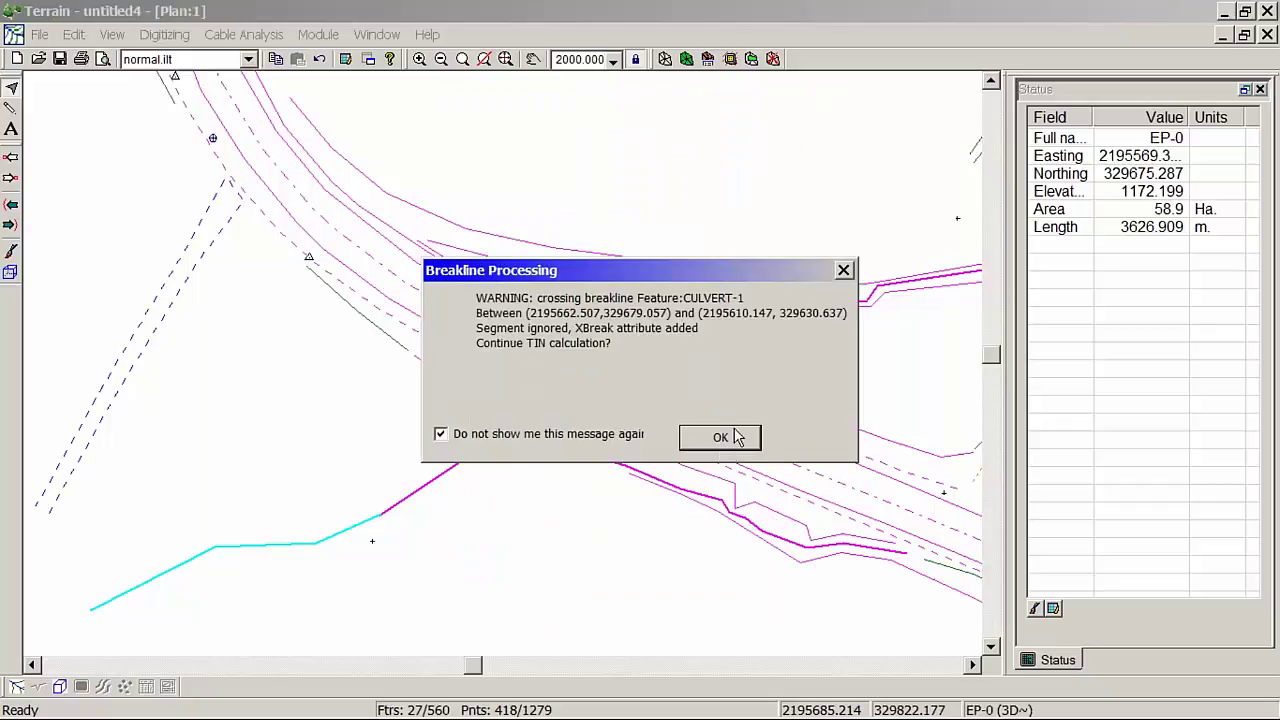
click(724, 437)
click(834, 431)
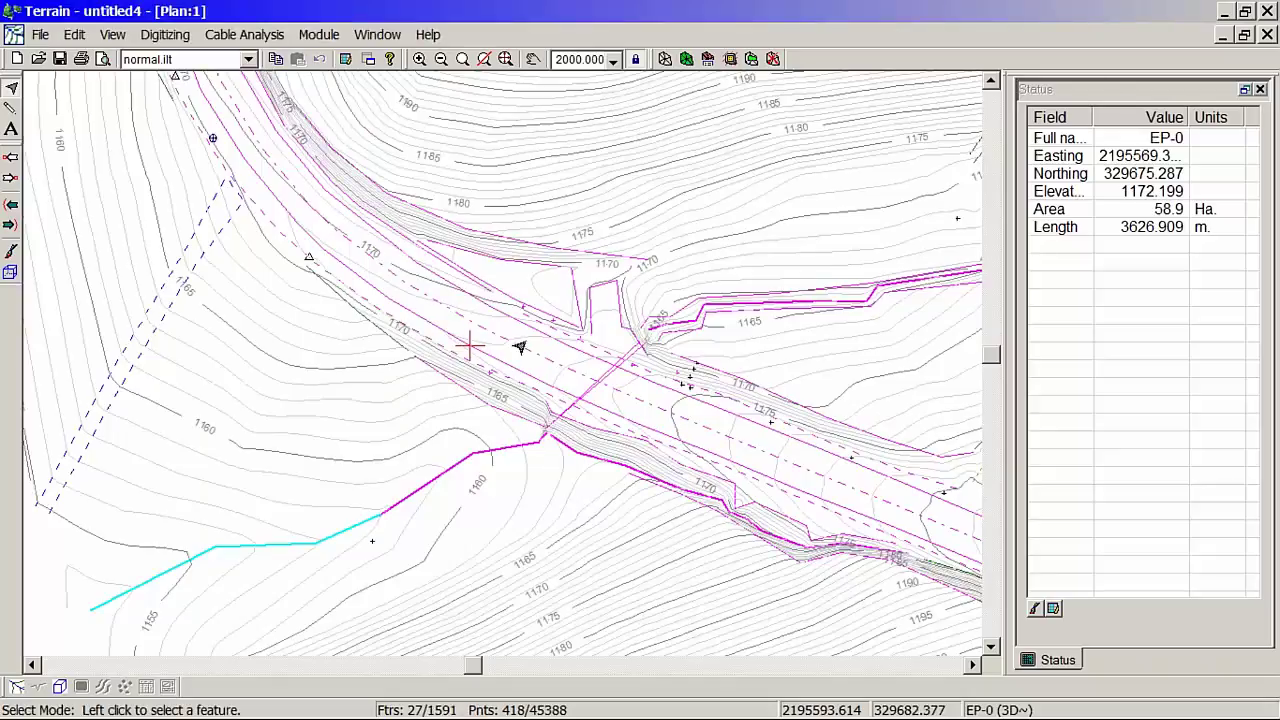
Open a new Points text window for the selected features and maximize the plan over the stretch of road past the culvert.
middle_drag(530, 361, 591, 409)
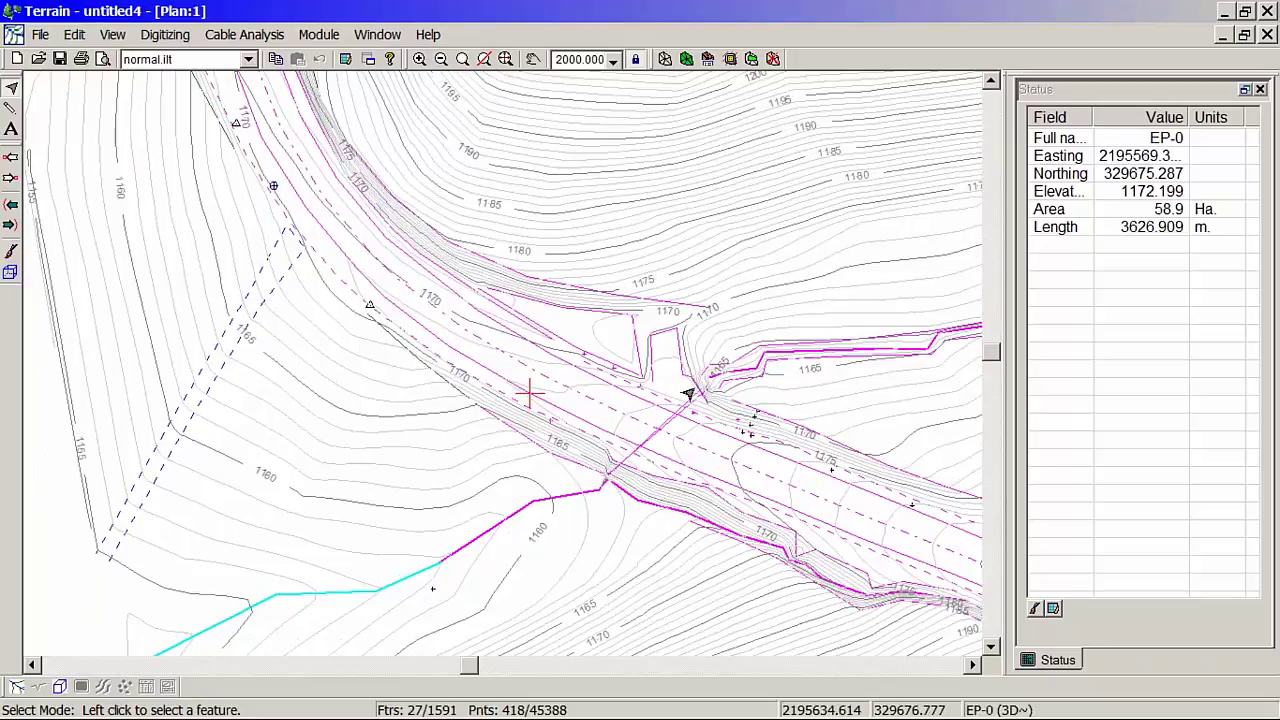
mouse_move(866, 712)
middle_drag(790, 463, 579, 418)
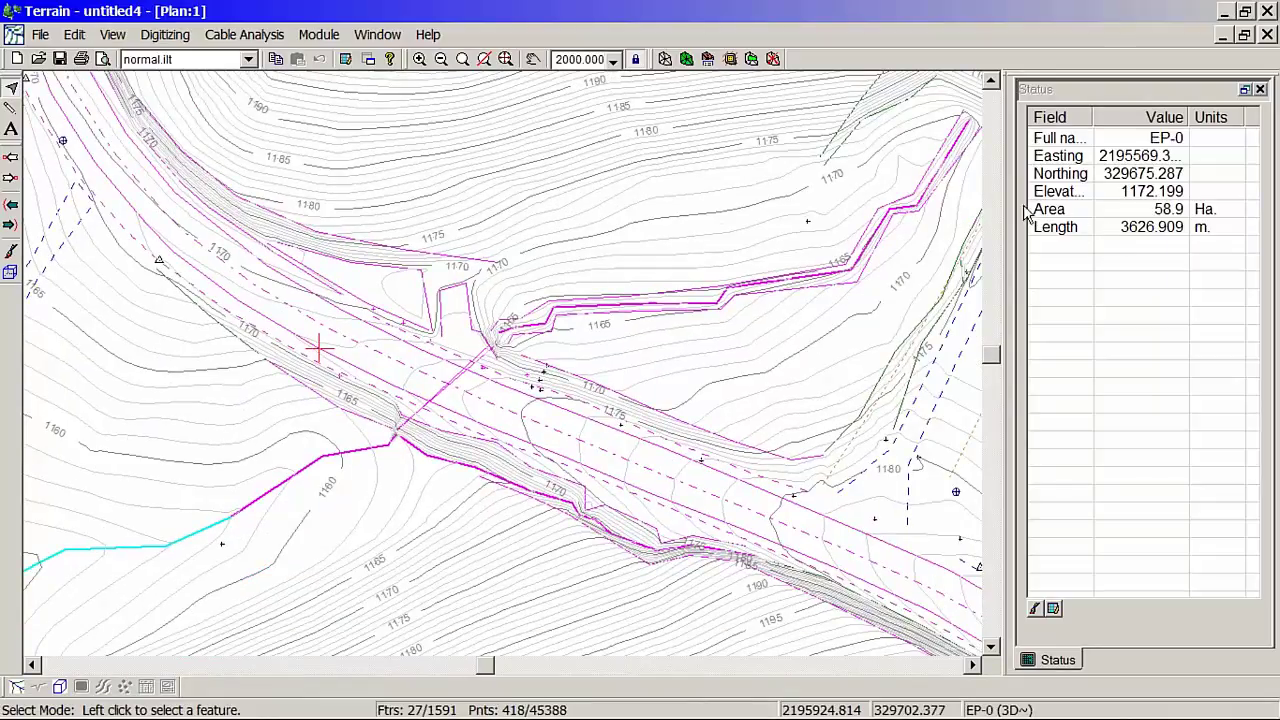
mouse_move(670, 88)
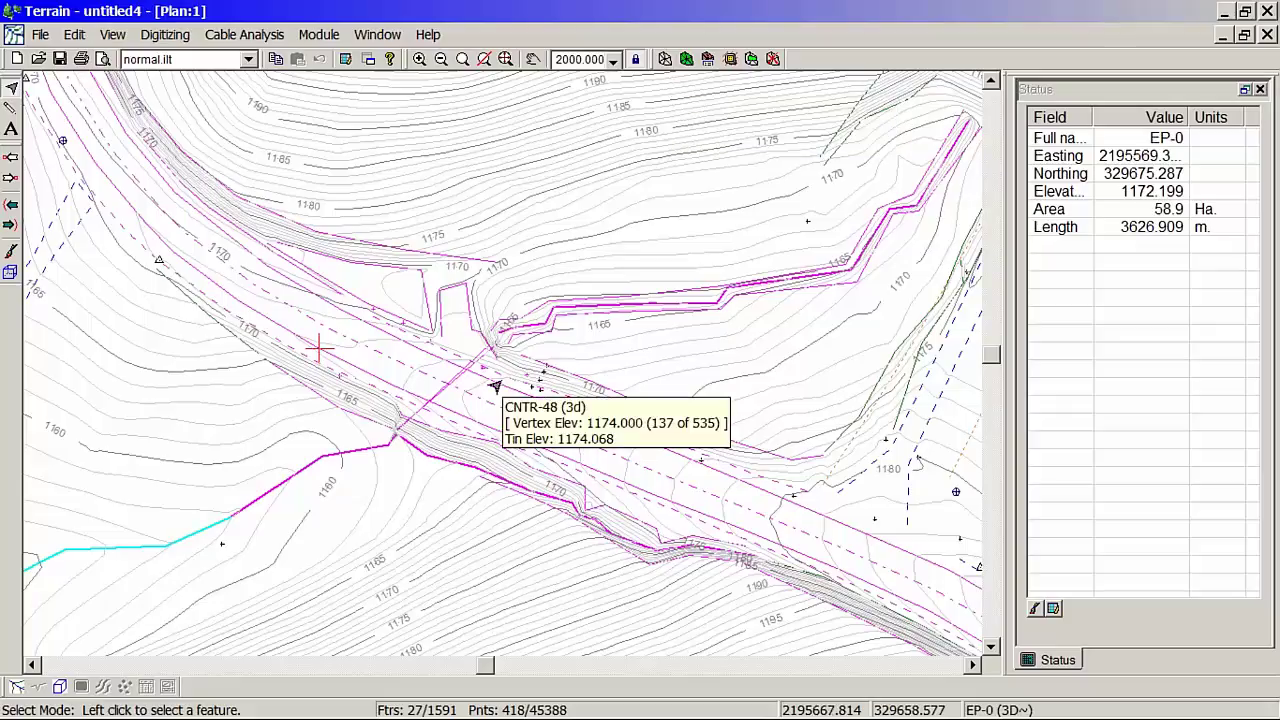
click(381, 37)
mouse_move(405, 62)
mouse_move(517, 77)
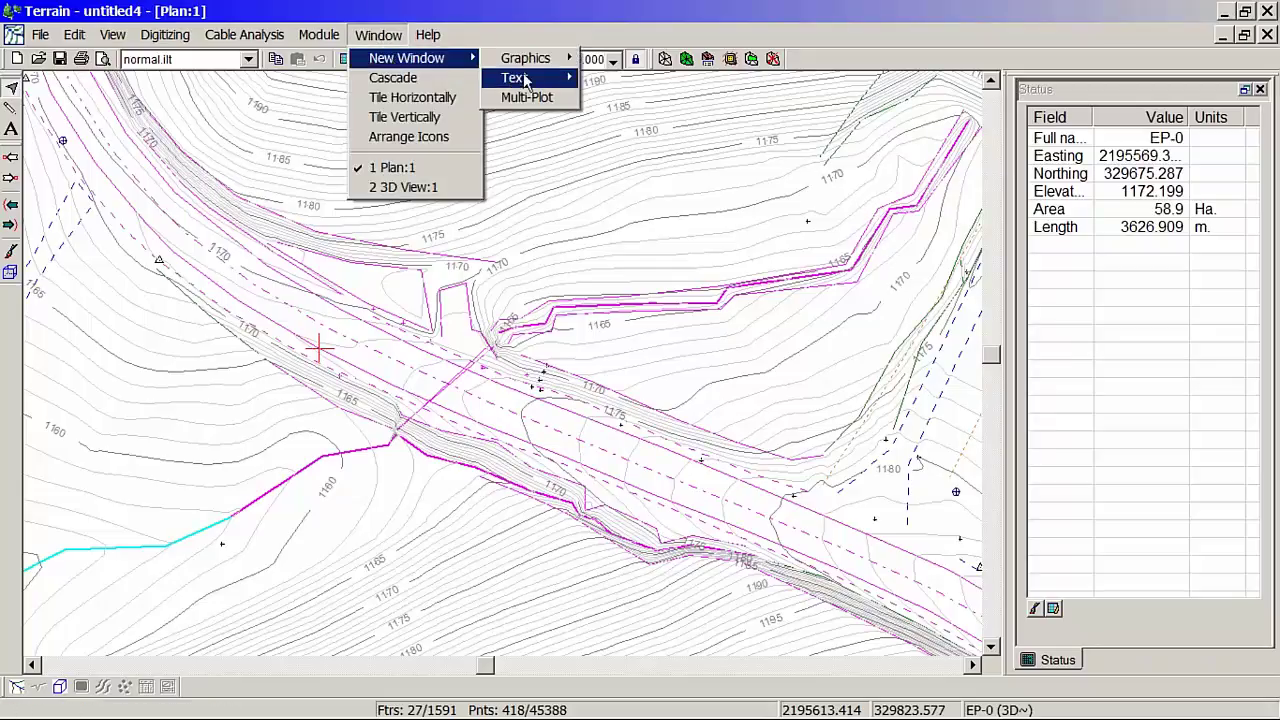
click(638, 119)
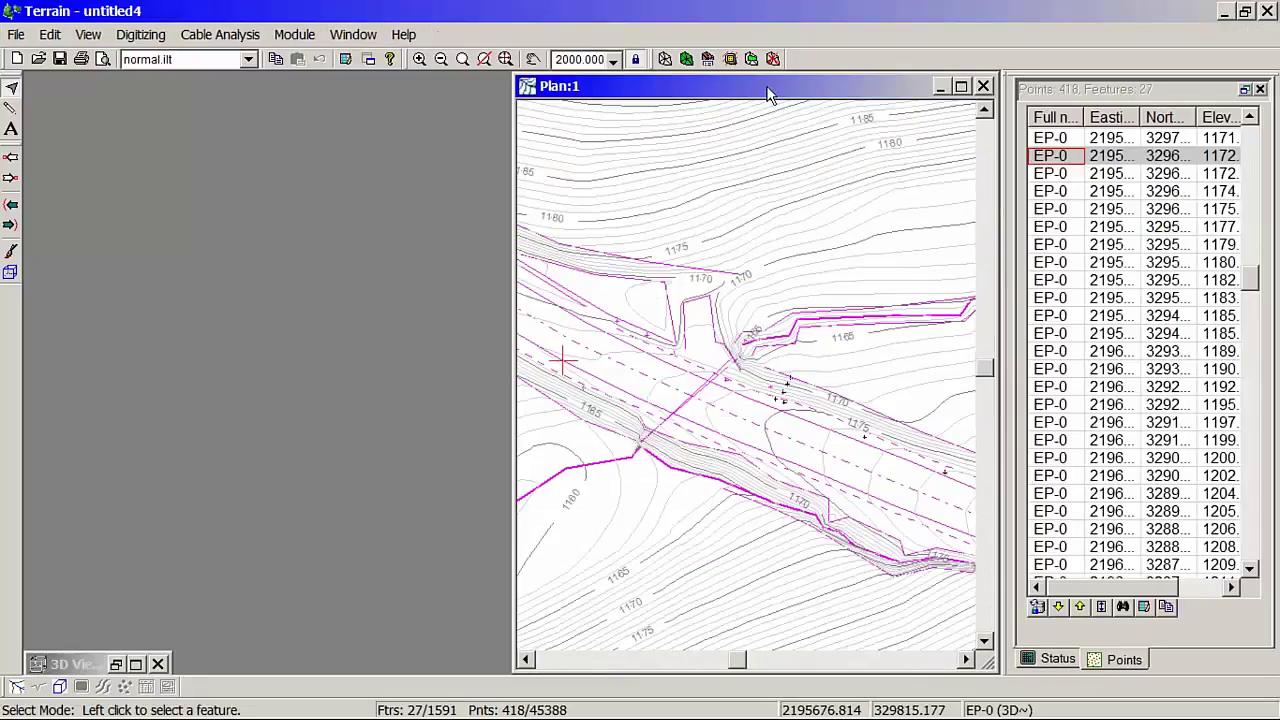
double_click(767, 87)
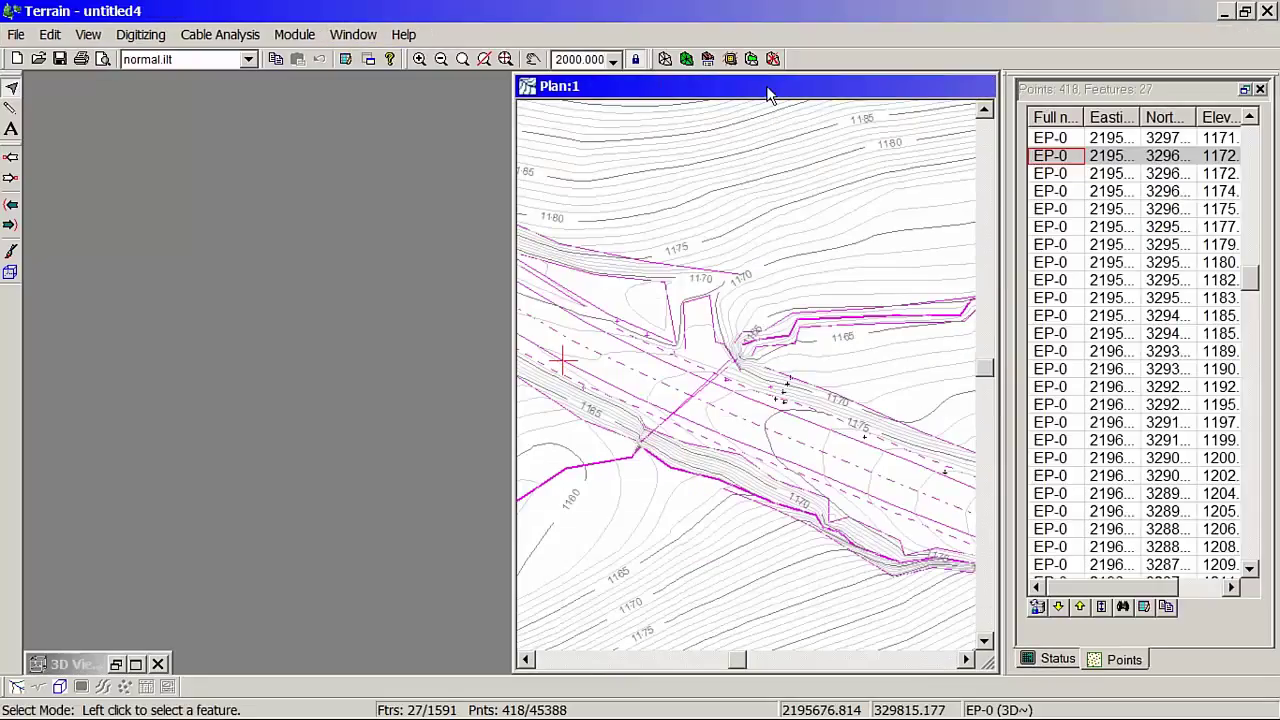
middle_drag(886, 537, 386, 408)
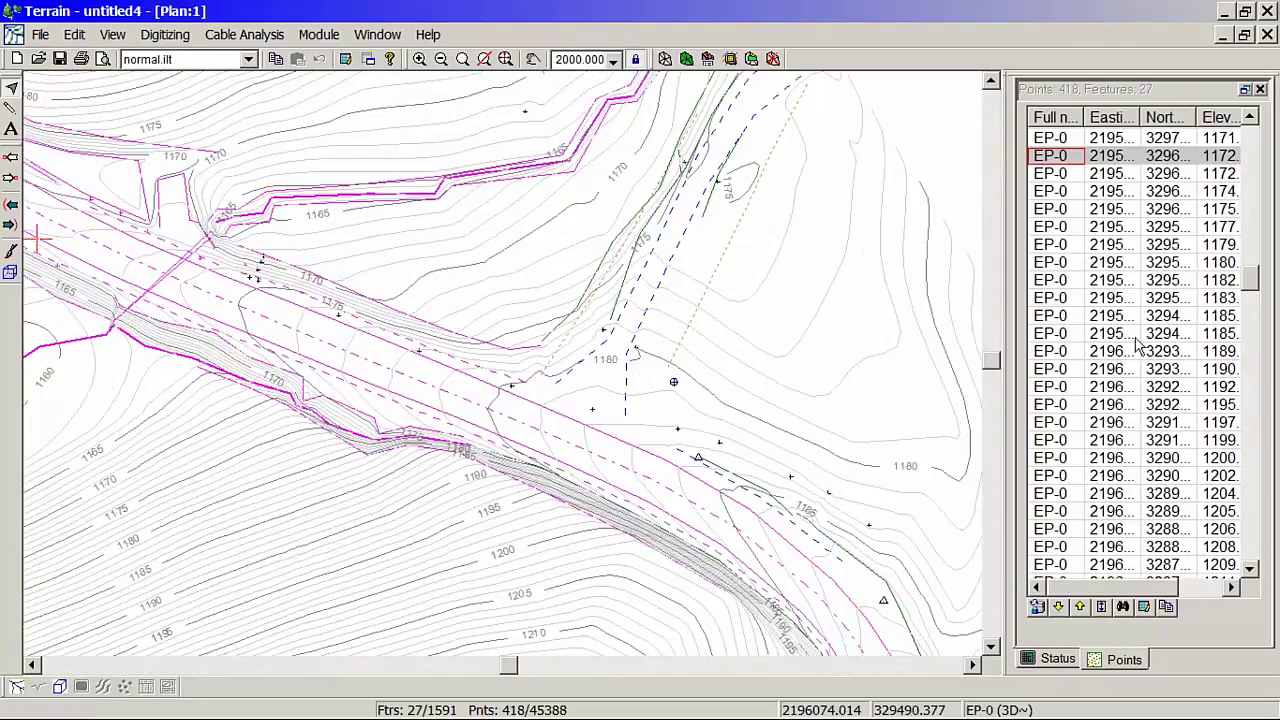
Reorder the Points window's displayed fields so that XBreak comes directly after Full name.
click(1144, 607)
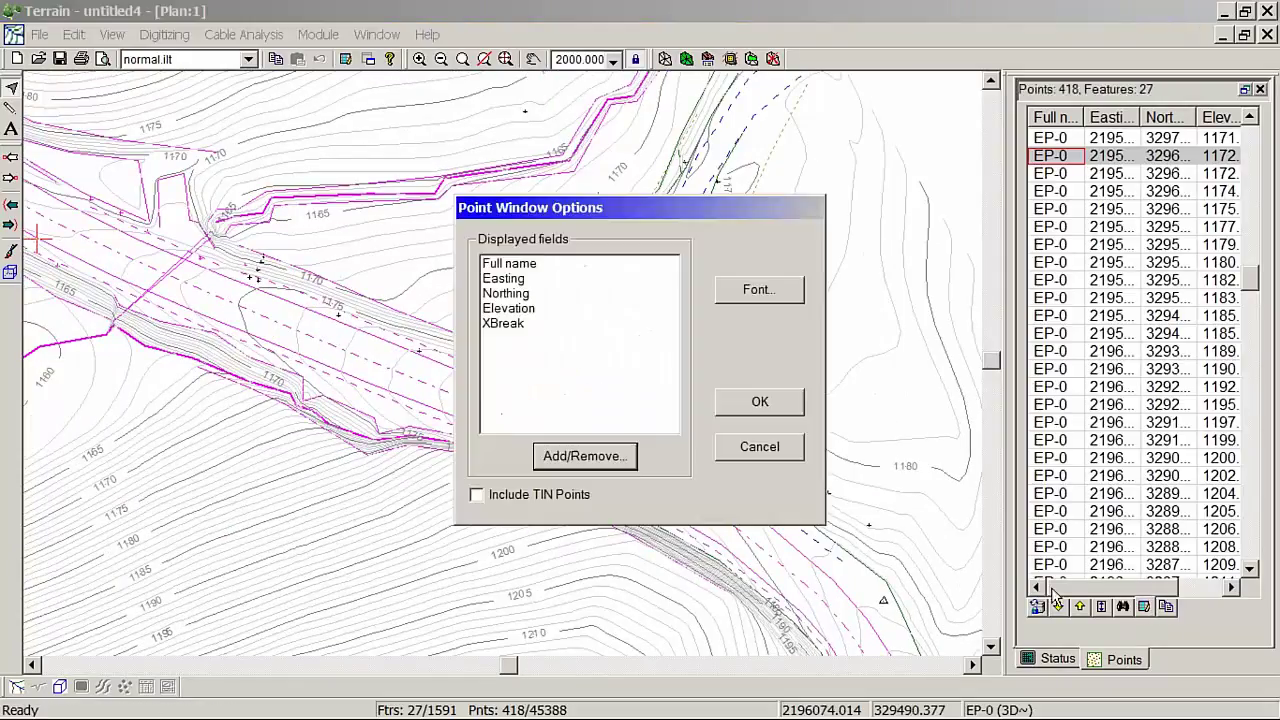
click(585, 458)
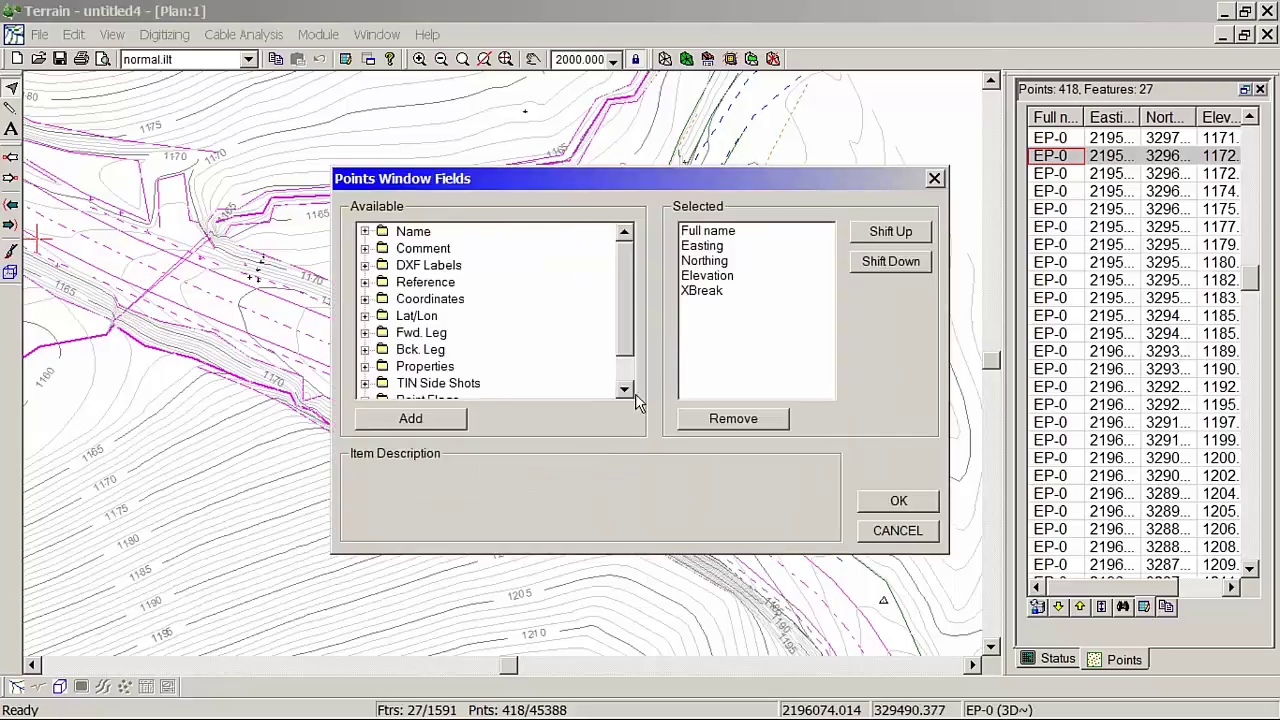
click(701, 290)
click(890, 231)
click(890, 231)
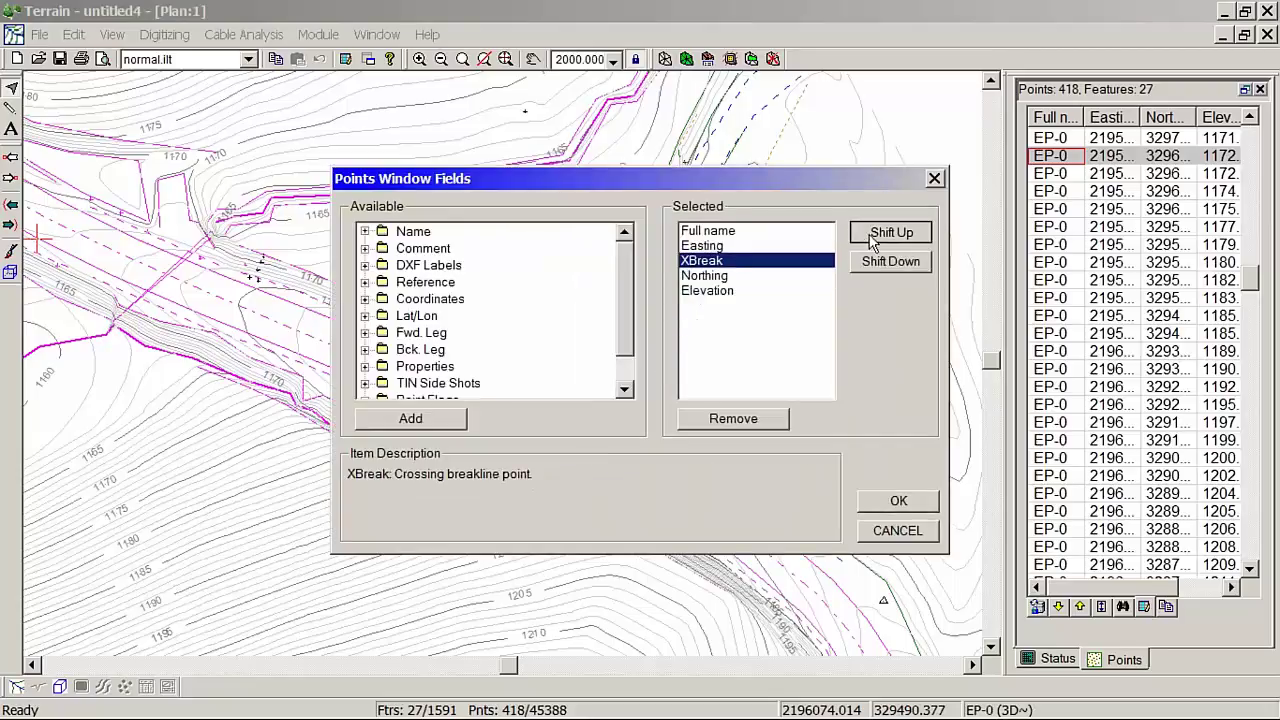
click(890, 231)
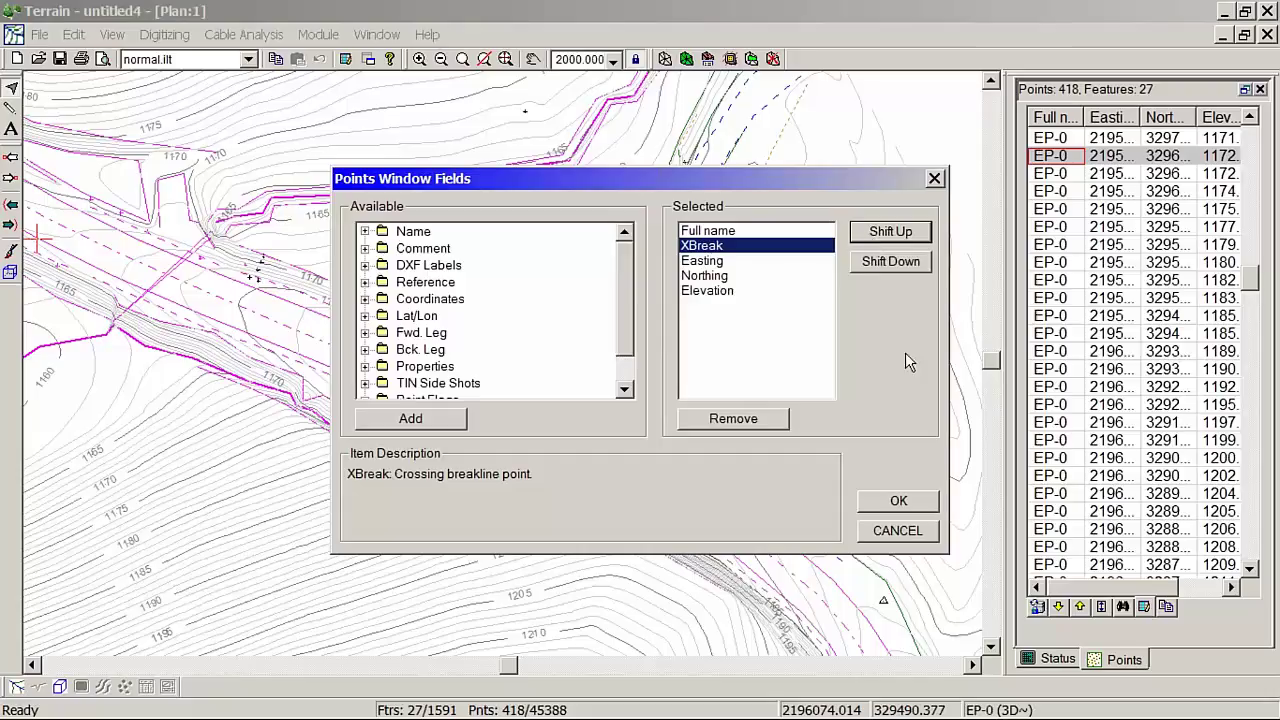
click(893, 502)
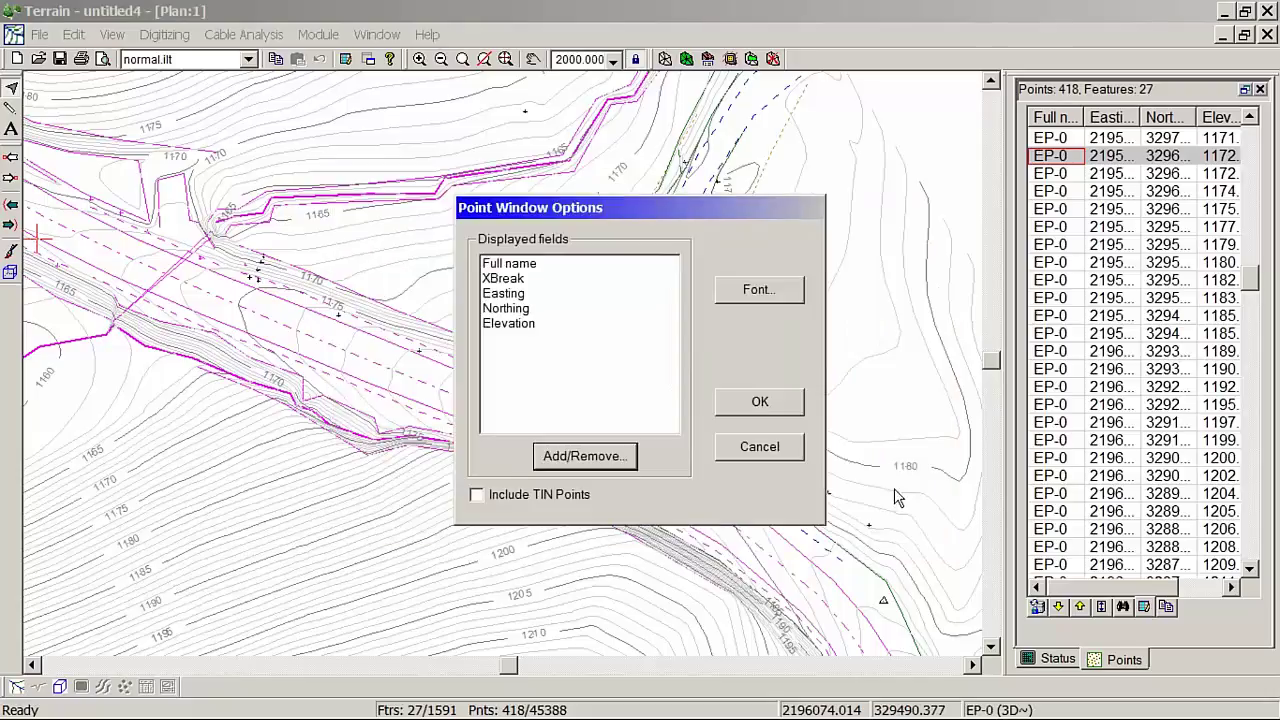
click(760, 402)
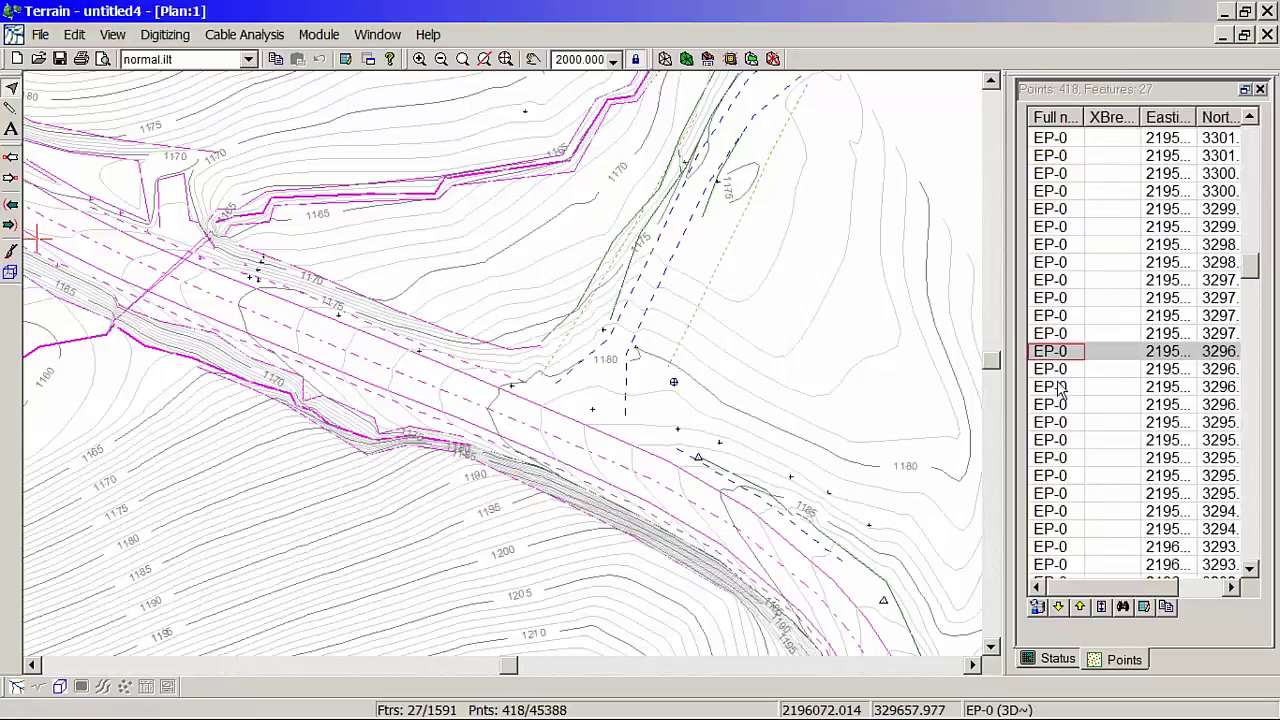
Select all features by property, with Breakline set to Yes and the current selection not retained.
click(808, 243)
right_click(808, 243)
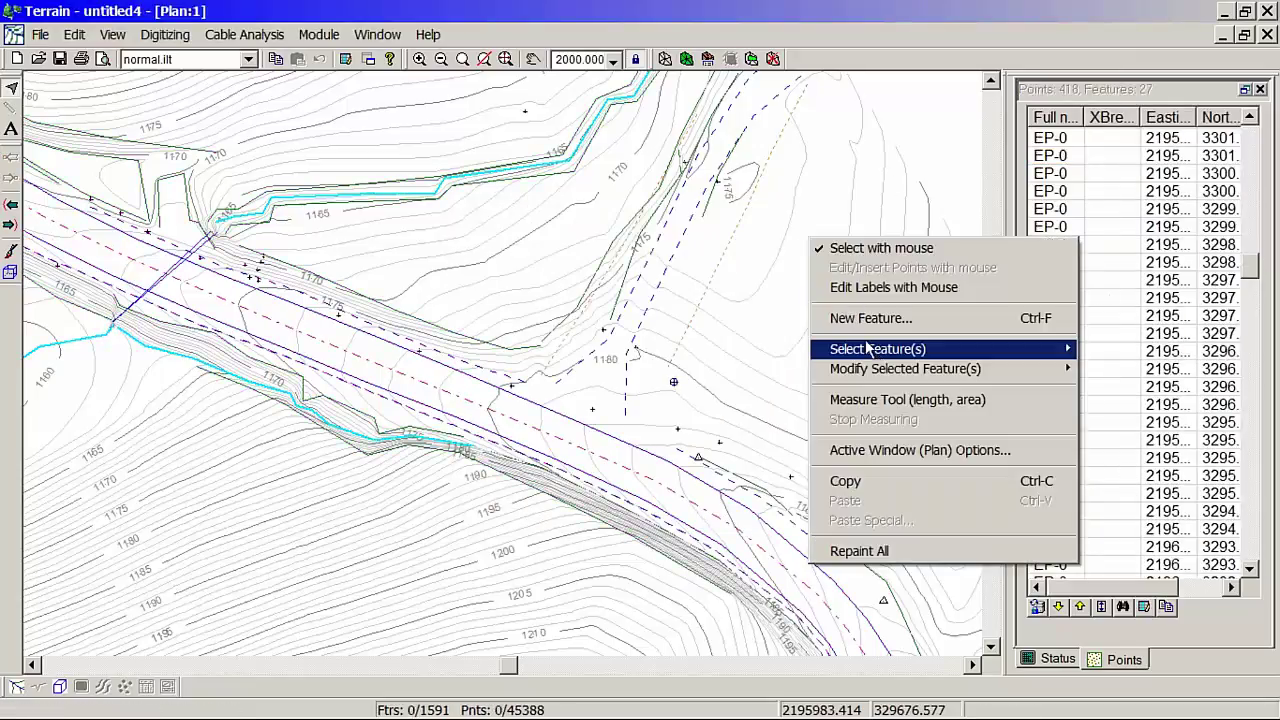
mouse_move(893, 358)
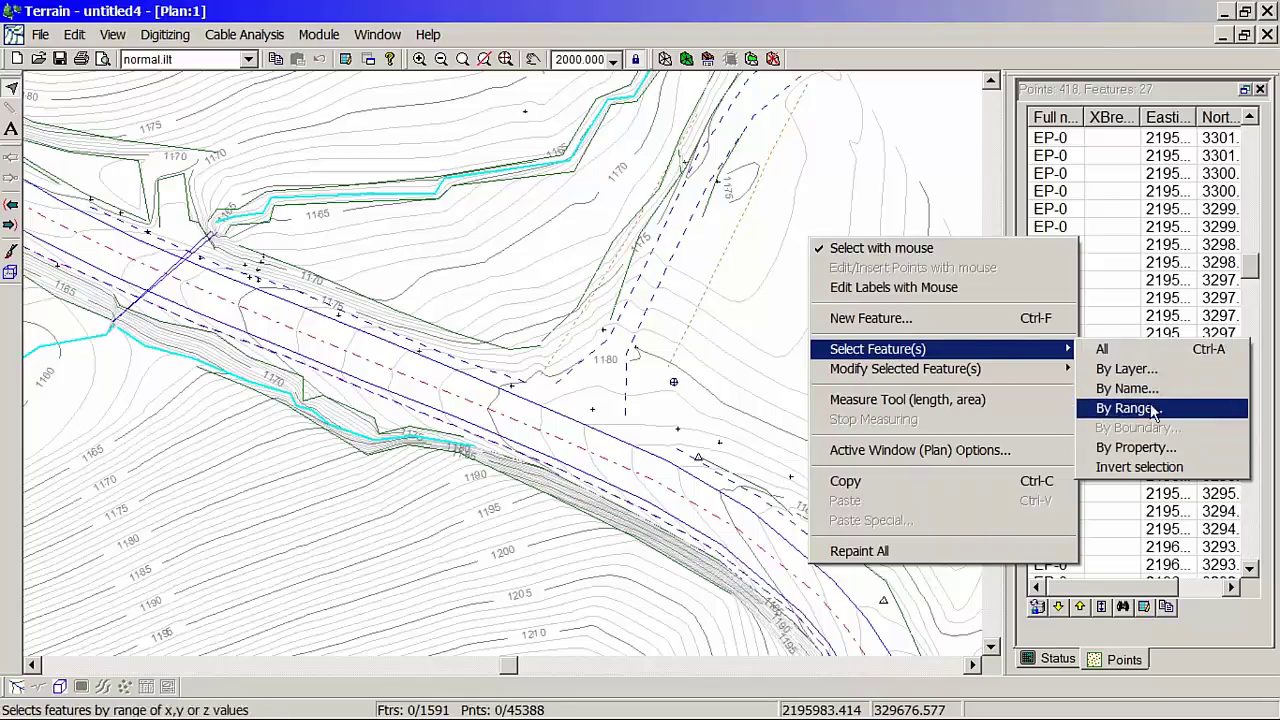
click(1152, 452)
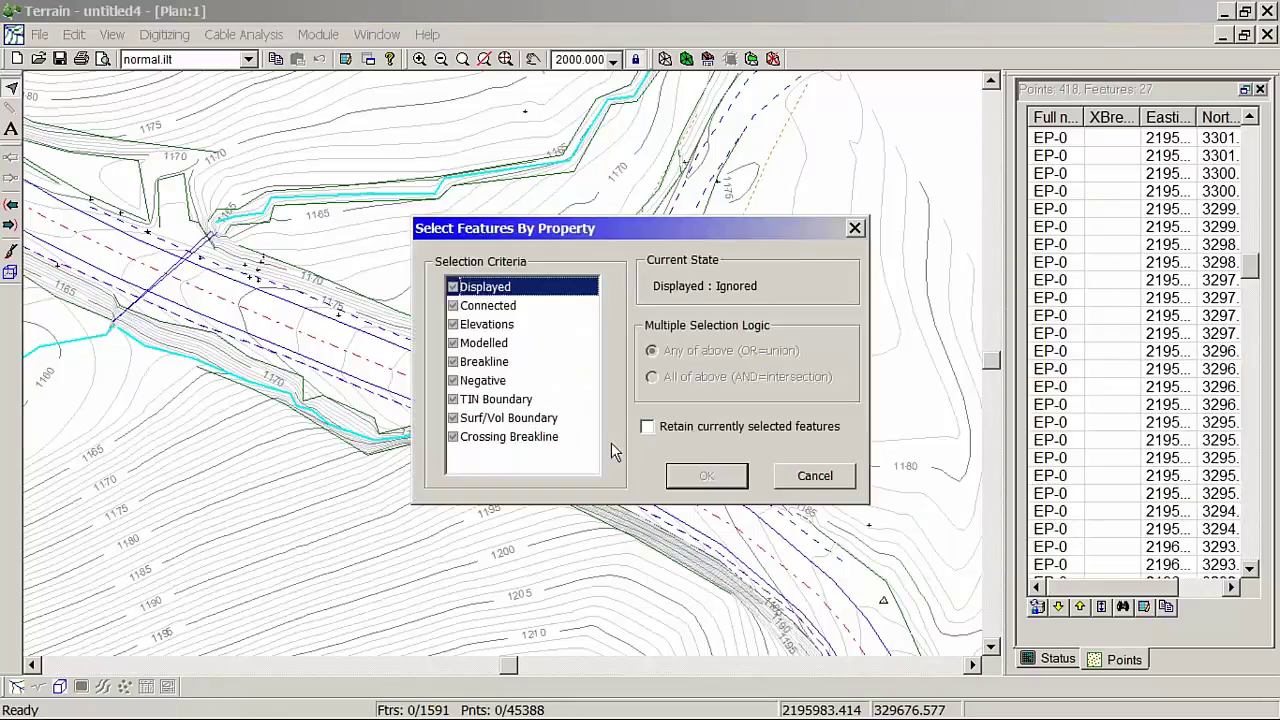
click(454, 363)
click(453, 362)
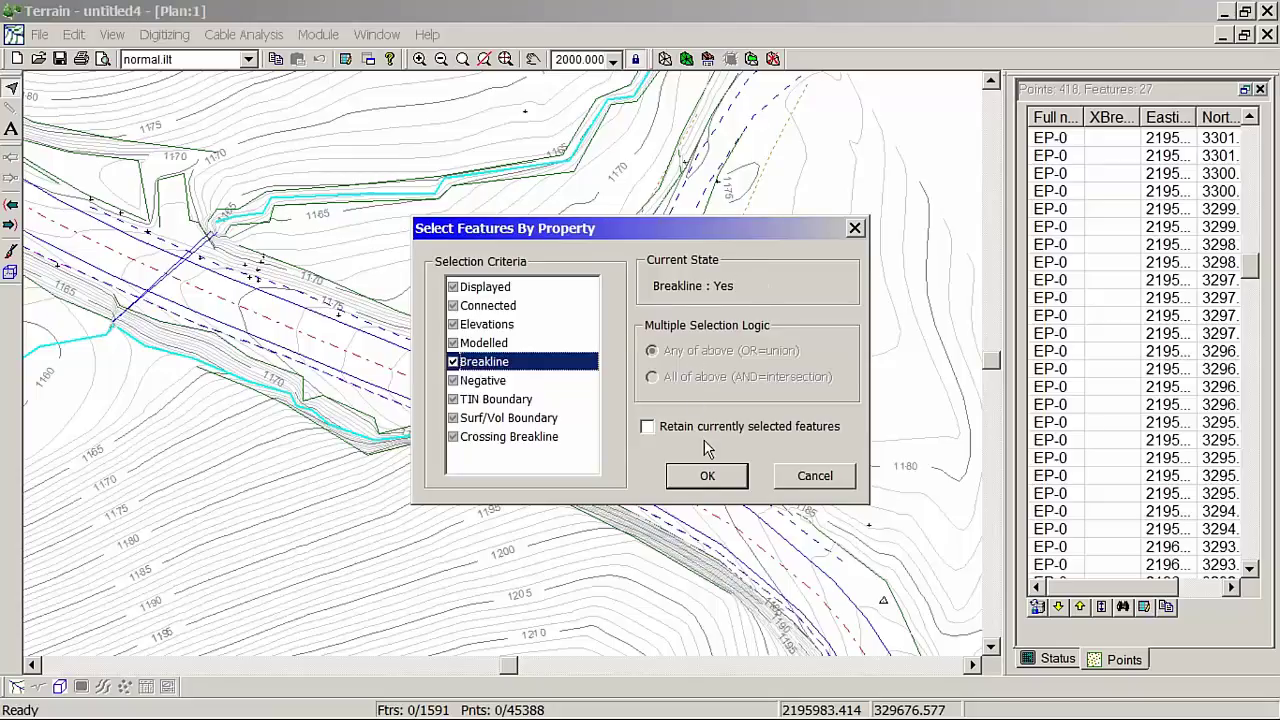
click(703, 477)
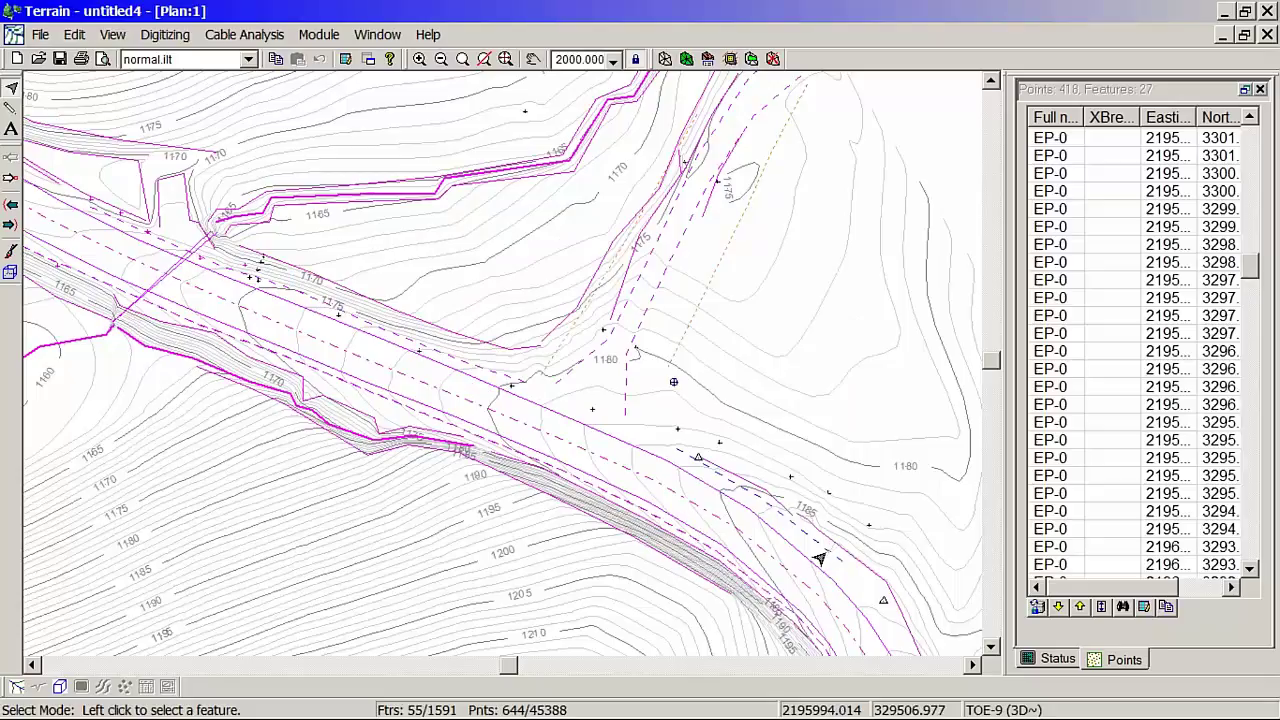
Sort the Points list by XBreak so that the points on crossing breaklines come first.
middle_drag(248, 333, 590, 403)
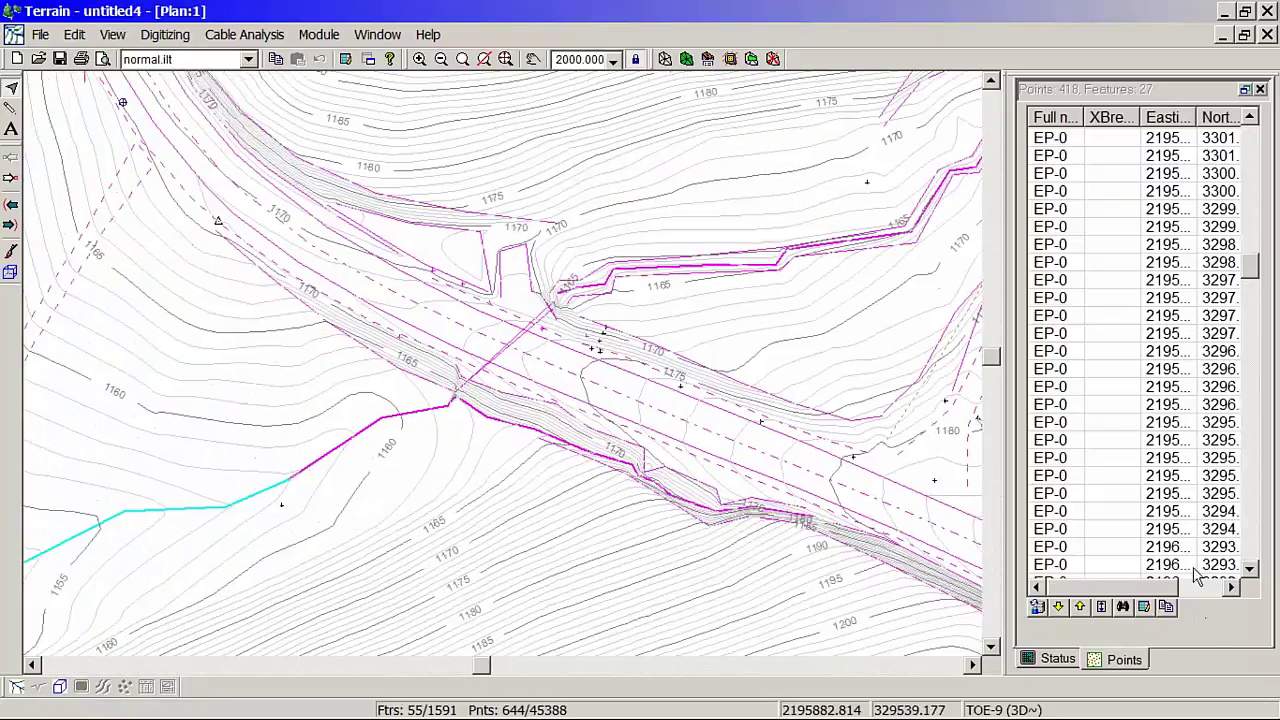
click(1122, 122)
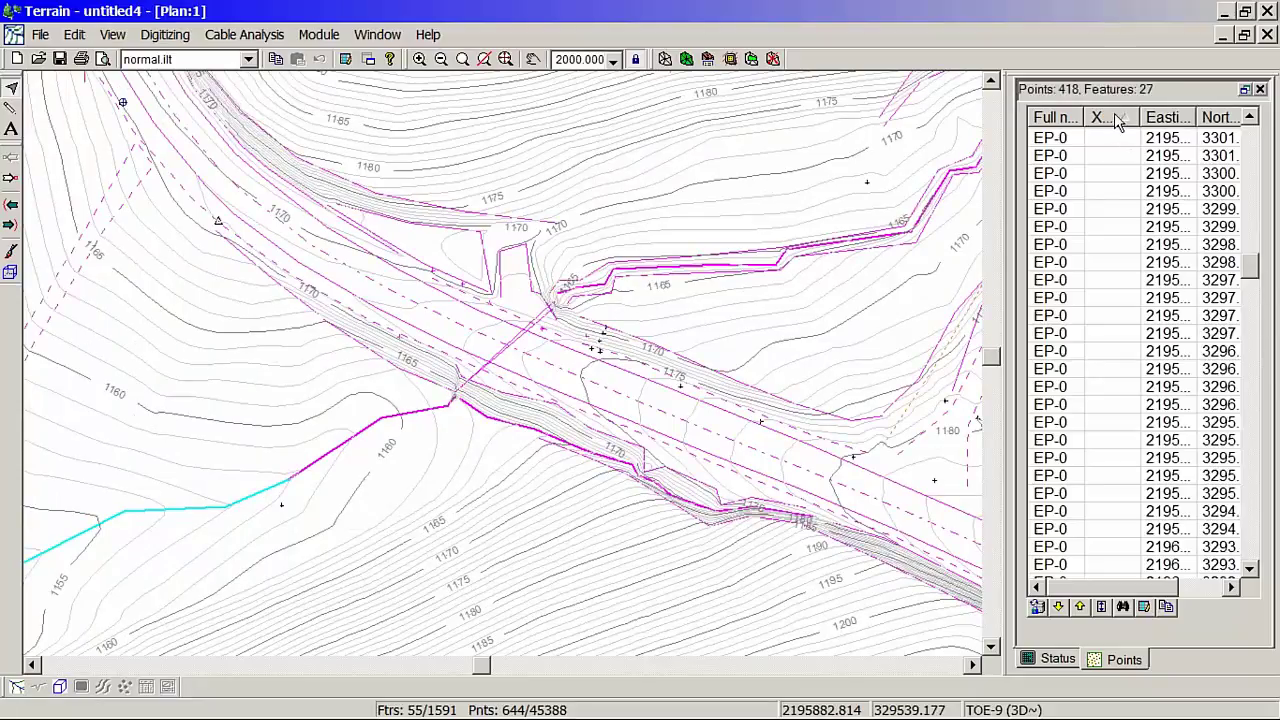
click(1116, 123)
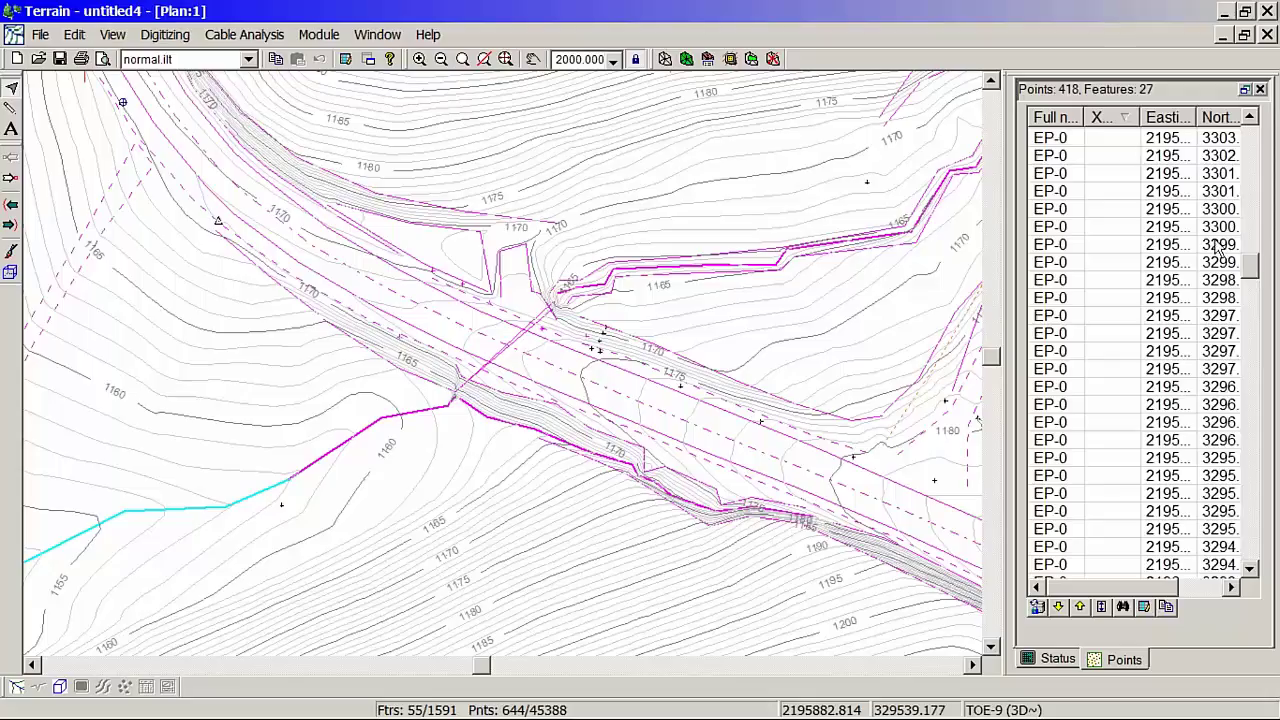
drag(1250, 270, 1251, 140)
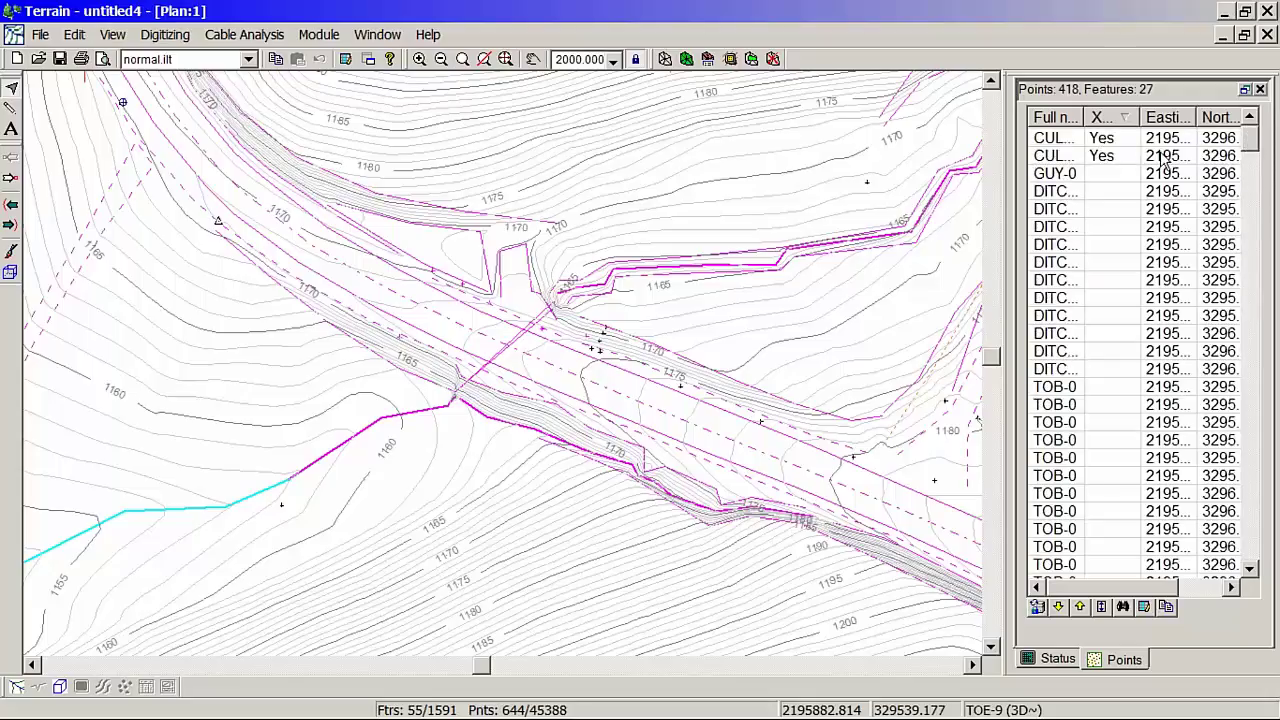
mouse_move(1249, 138)
mouse_down()
mouse_move(1250, 178)
mouse_move(1248, 140)
mouse_up()
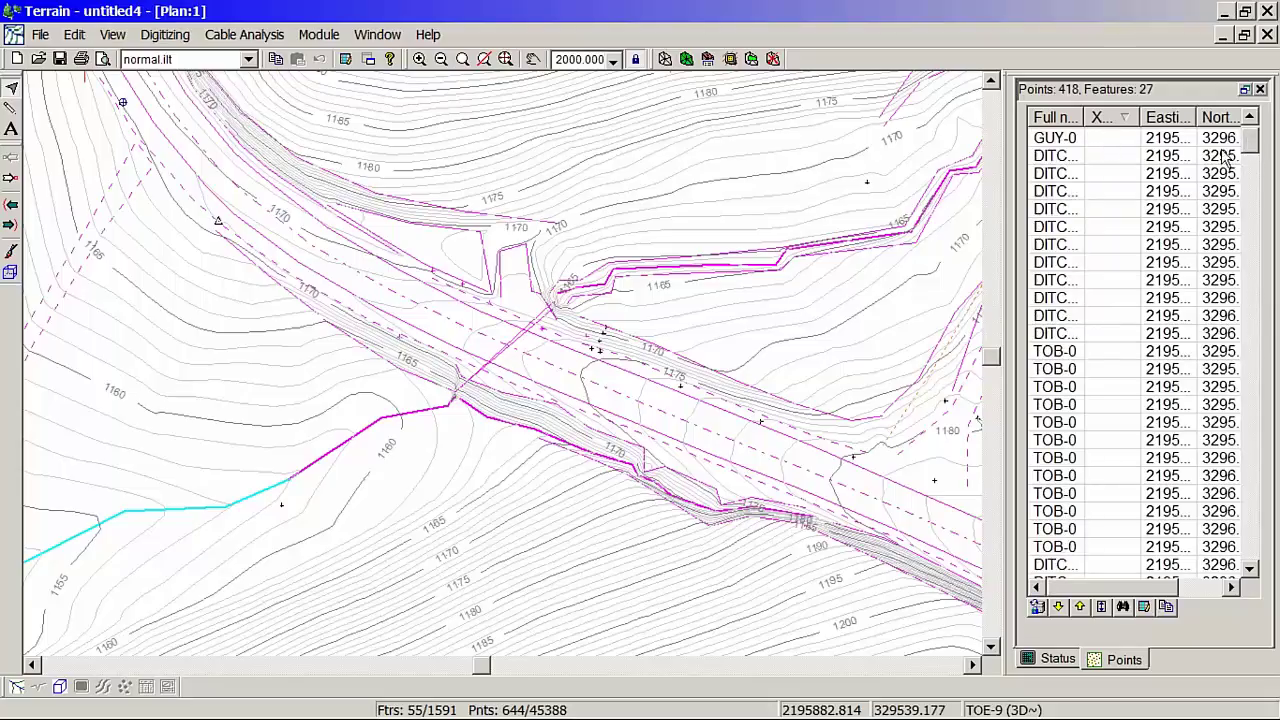
scroll(1236, 144, up, 1)
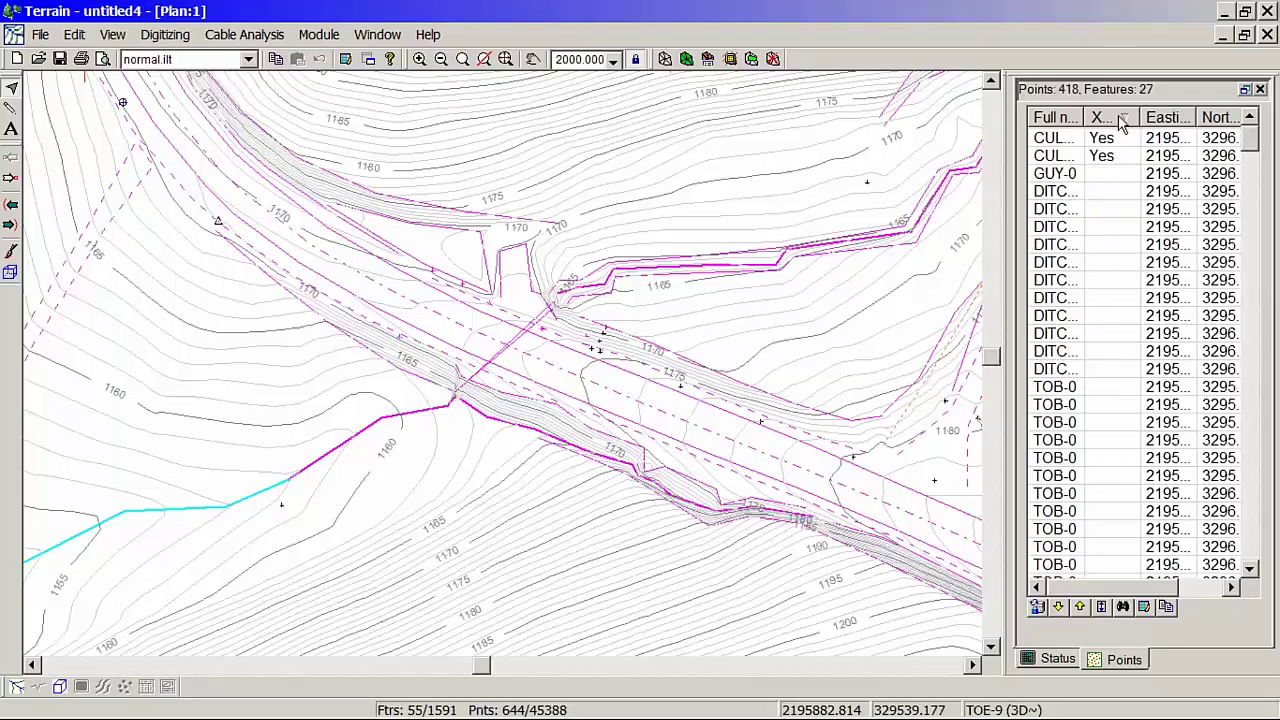
Widen the Full name column and locate the CULVERT-1 and CULVERT-2 crossing-breakline points in the plan.
click(1053, 140)
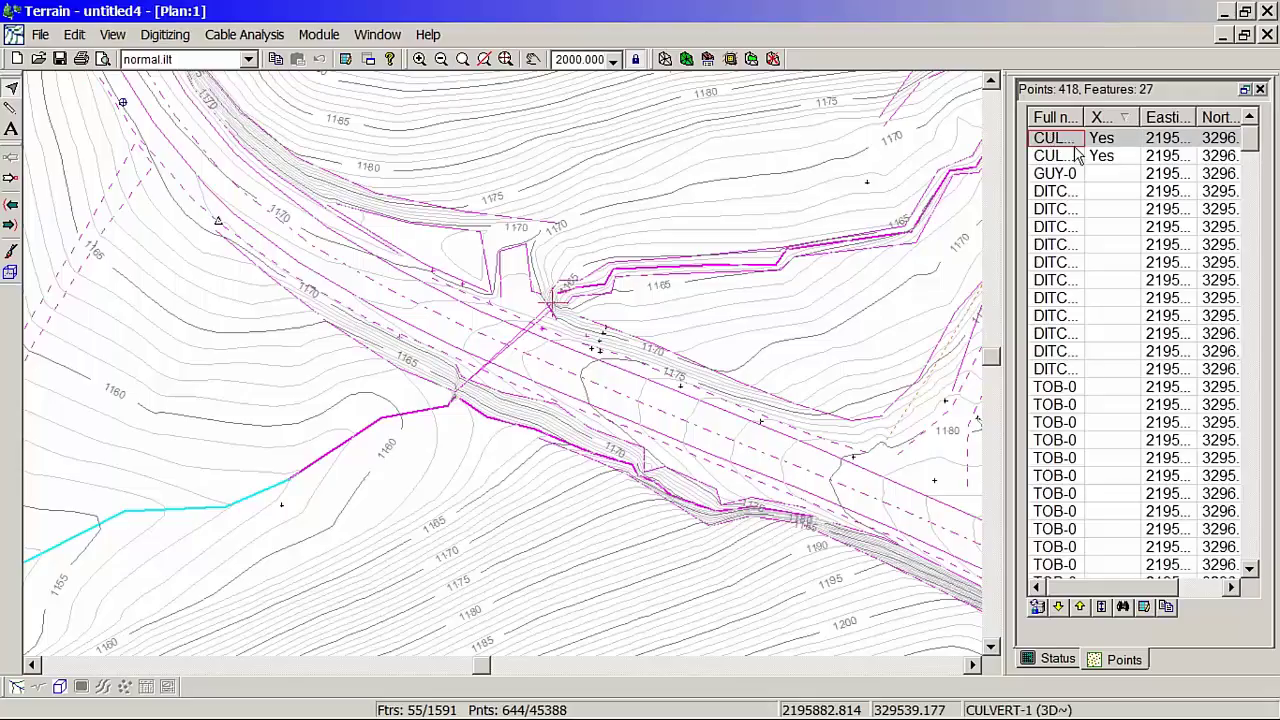
click(1062, 160)
click(1067, 146)
drag(1084, 117, 1157, 117)
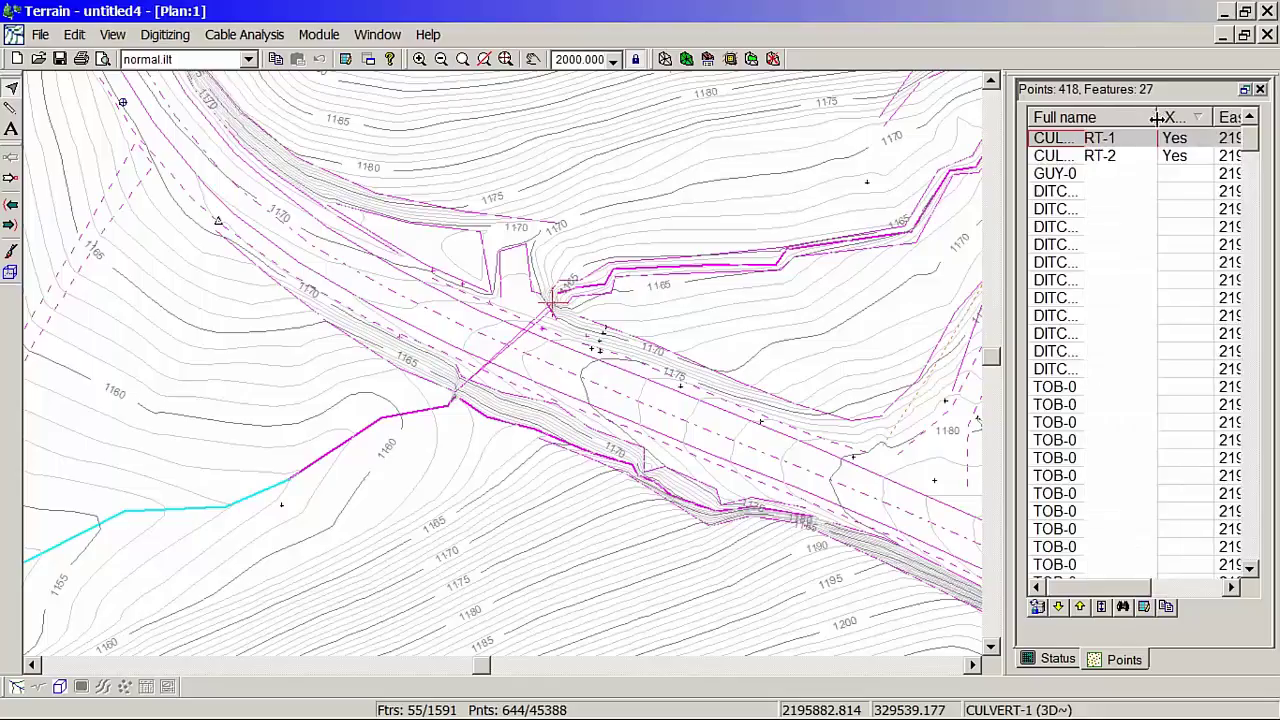
click(1100, 158)
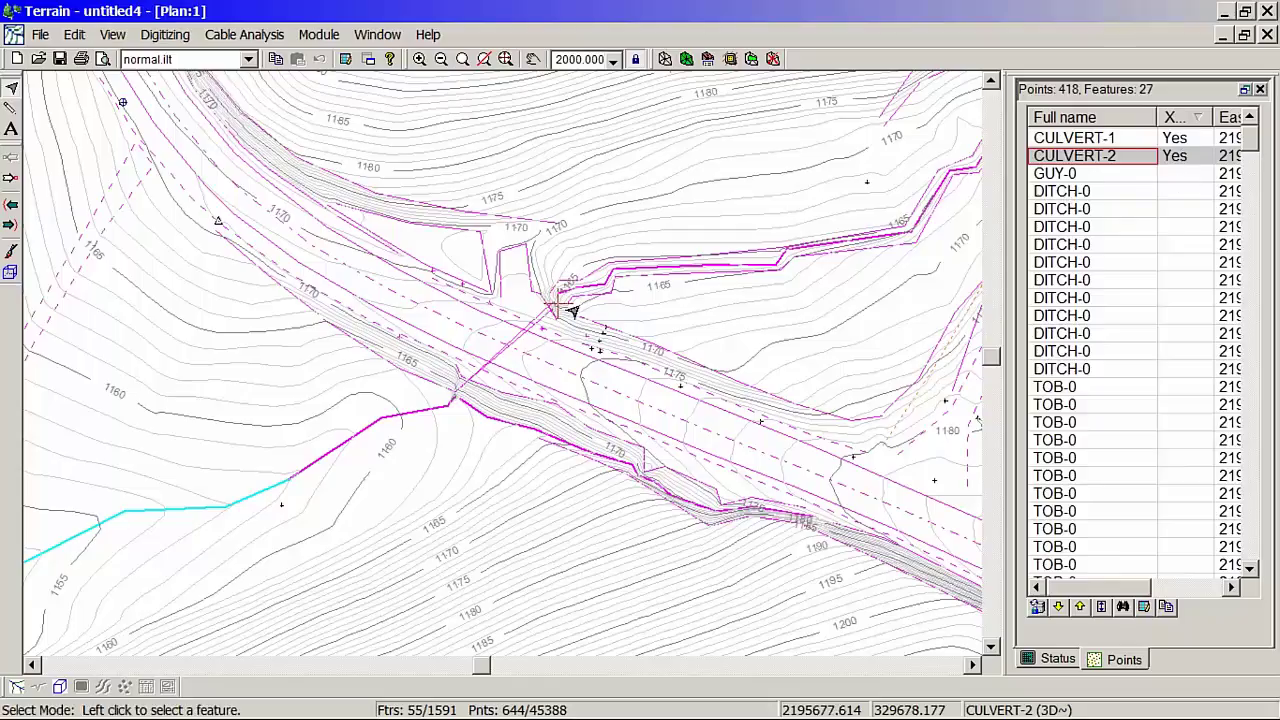
middle_drag(569, 306, 709, 332)
scroll(675, 377, up, 3)
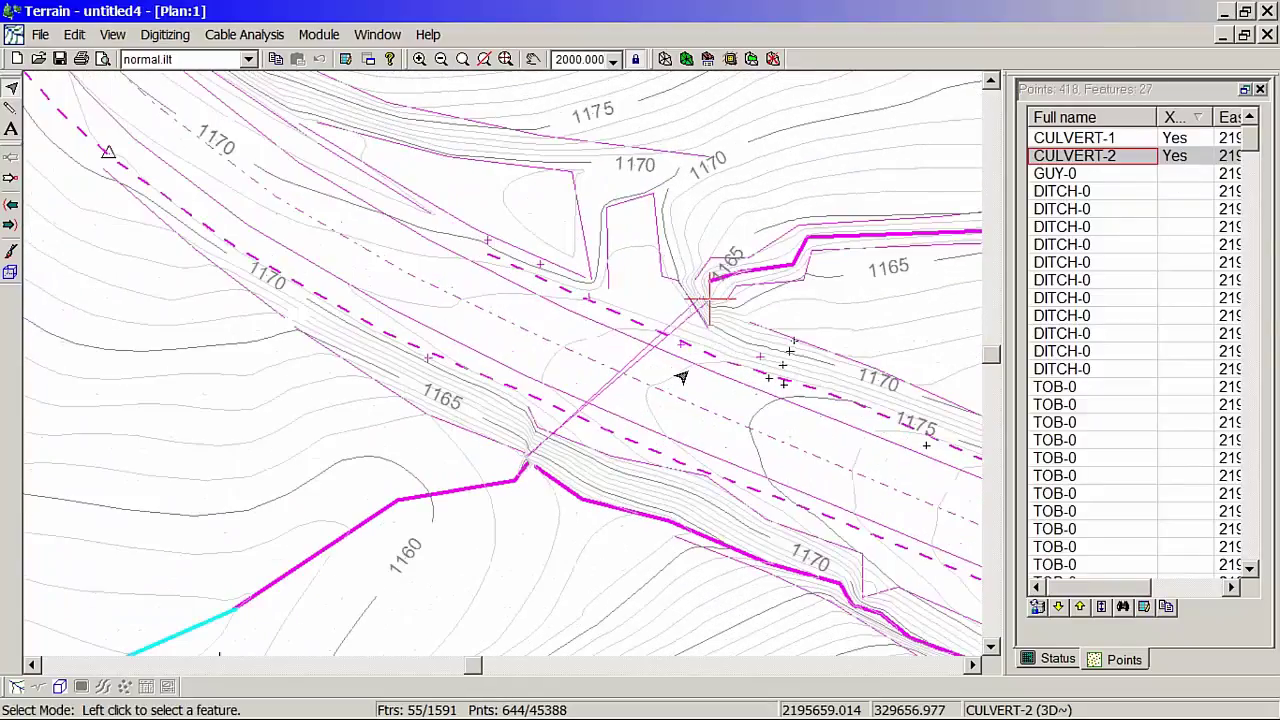
Select both culvert lines crossing the road and turn off their Breakline property.
click(657, 297)
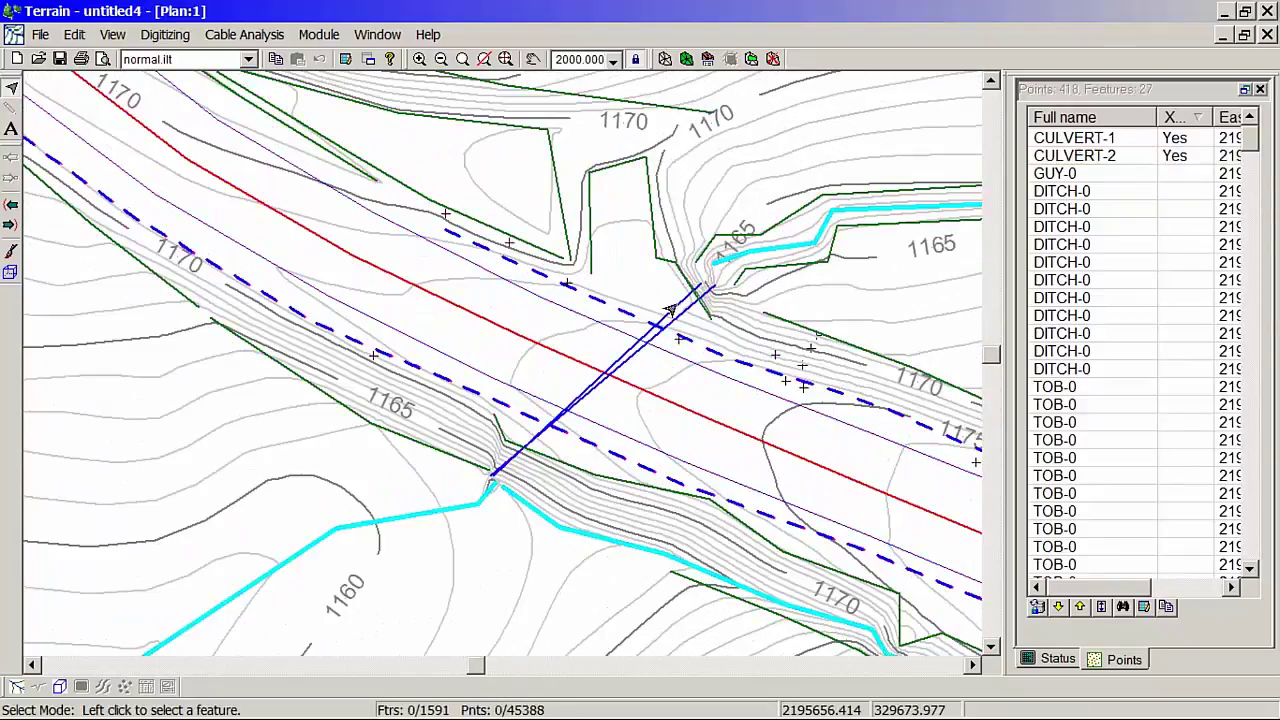
click(667, 316)
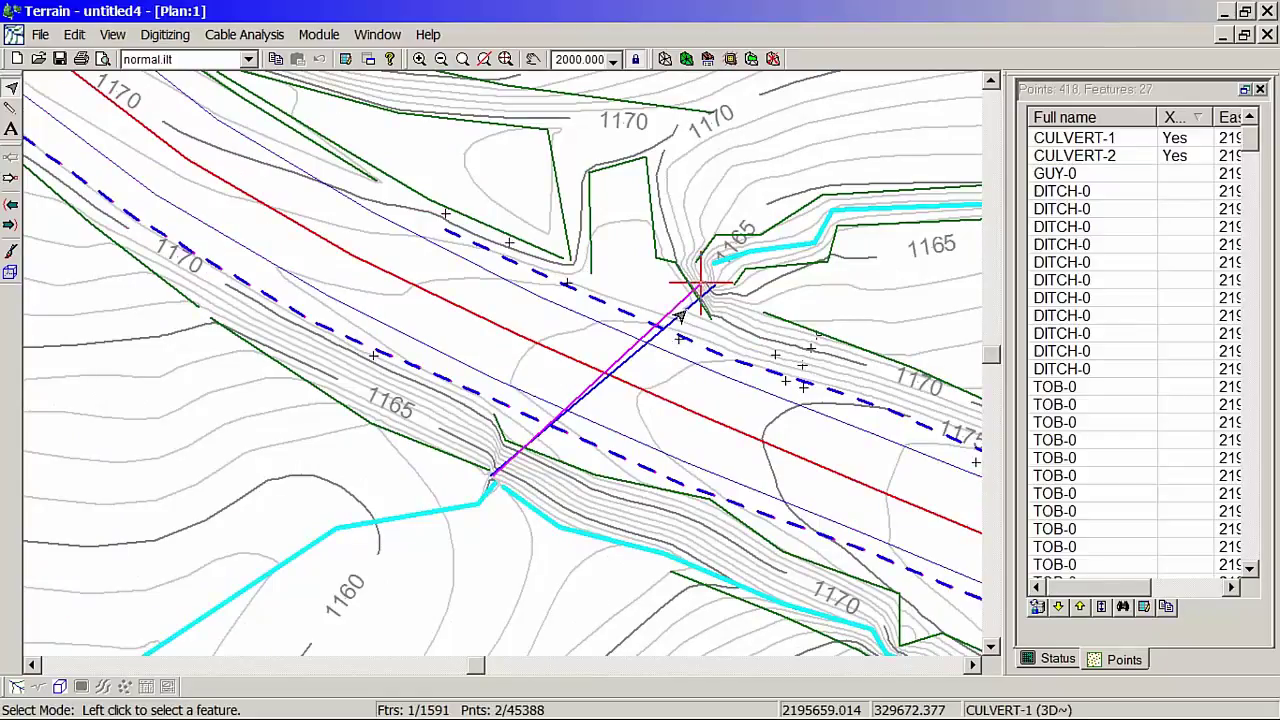
shift+click(678, 322)
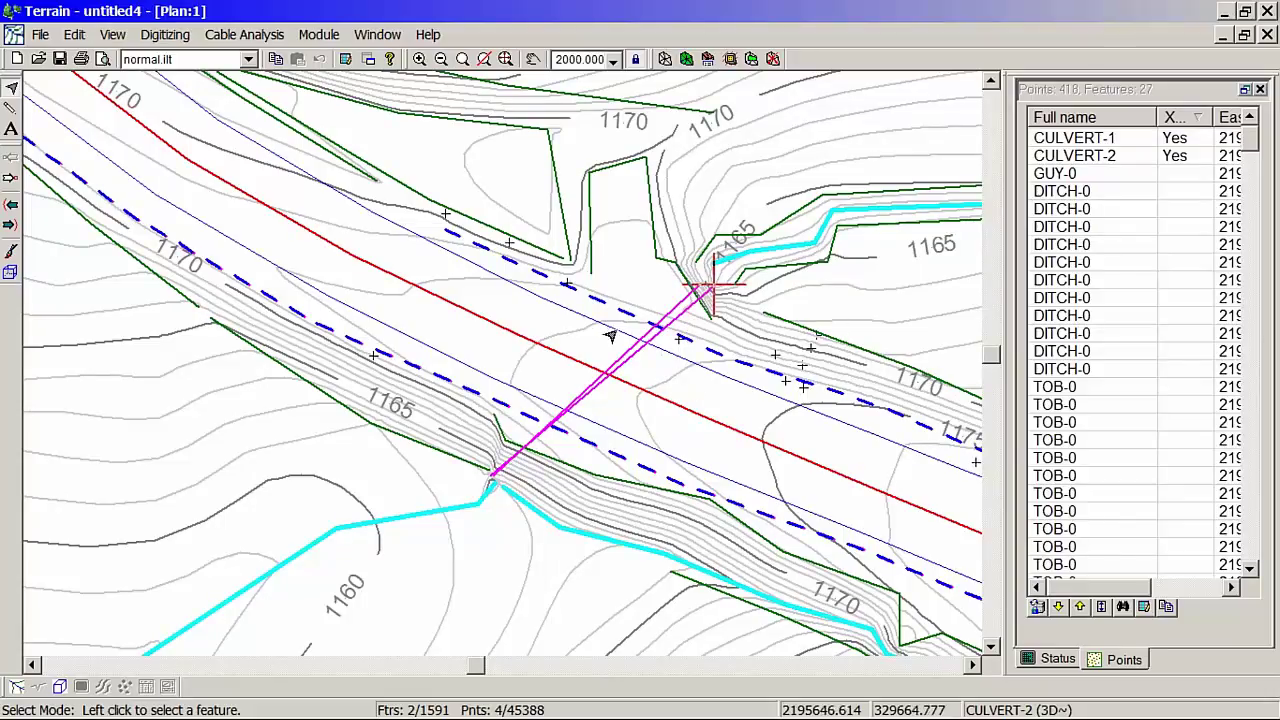
mouse_move(613, 354)
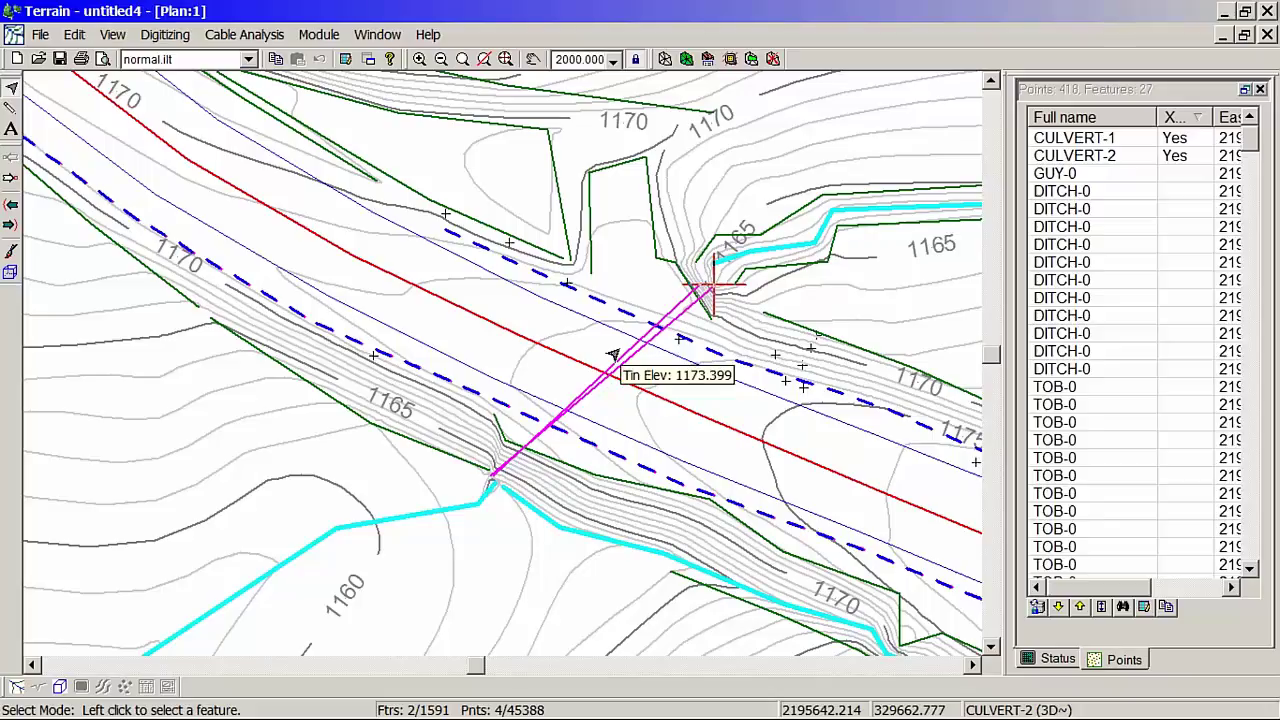
key(Return)
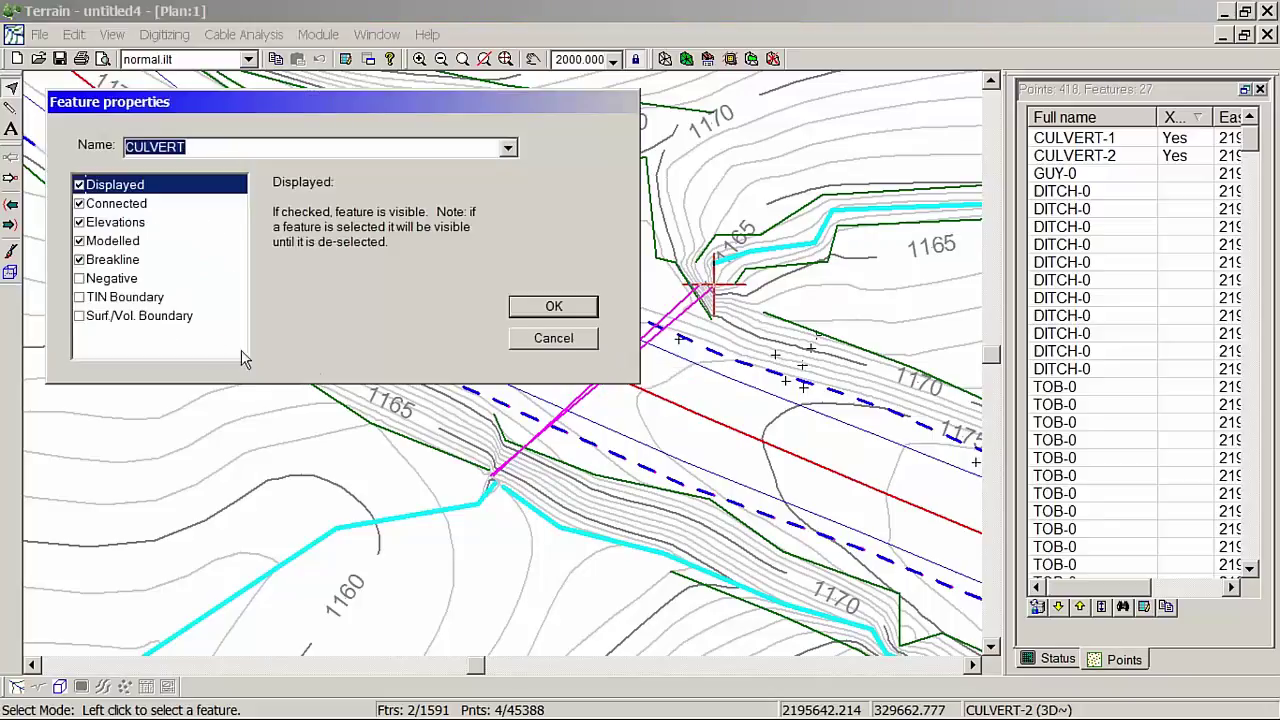
click(95, 262)
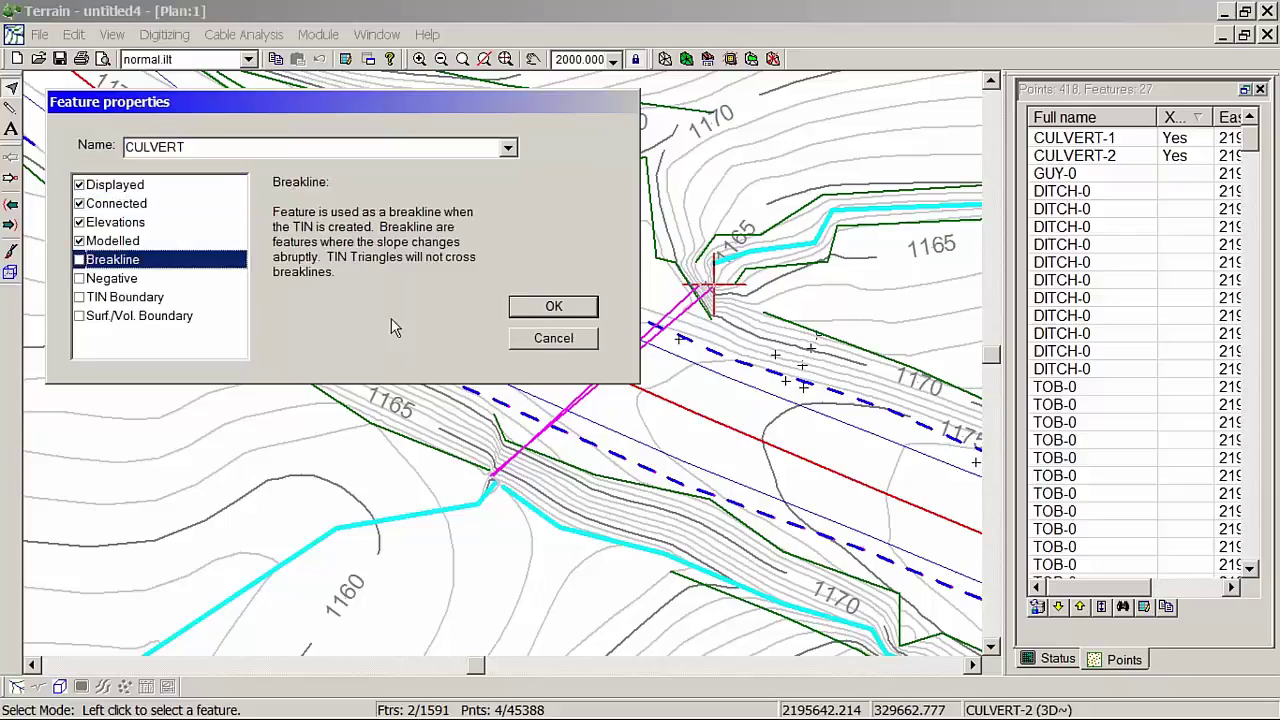
click(558, 308)
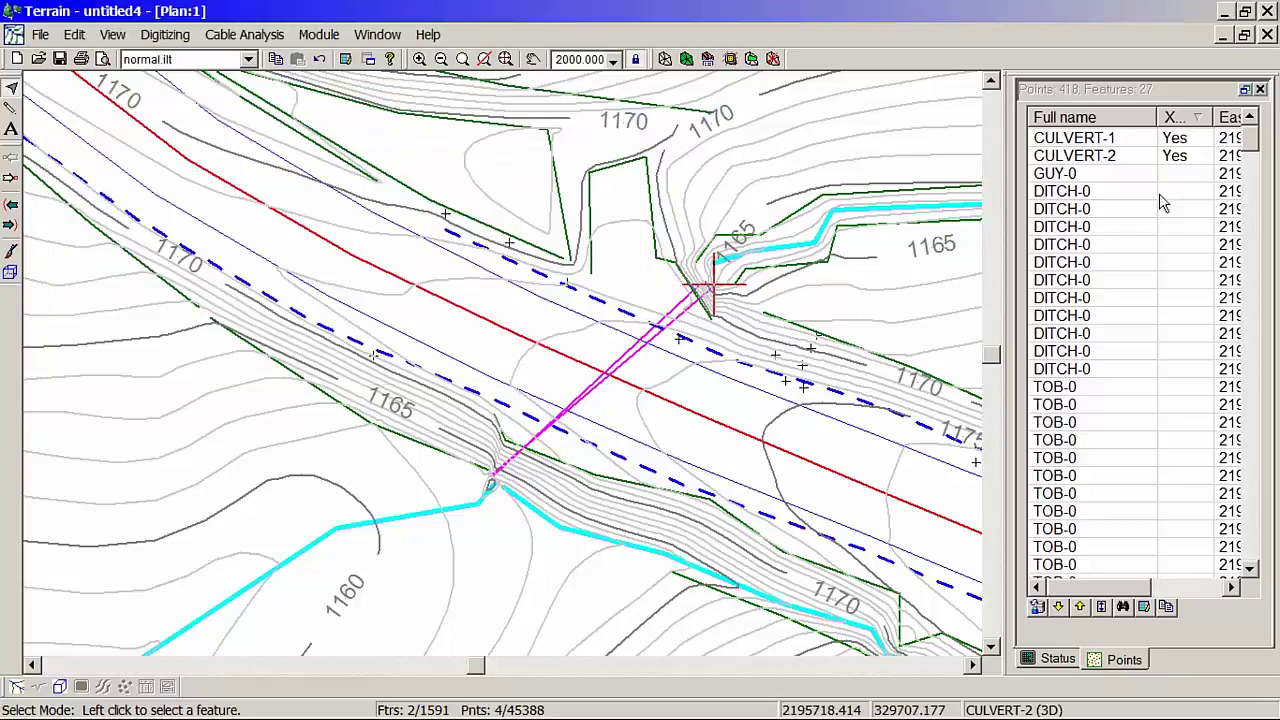
Recalculate the terrain model and contours without the culverts as breaklines.
click(1137, 142)
click(1120, 157)
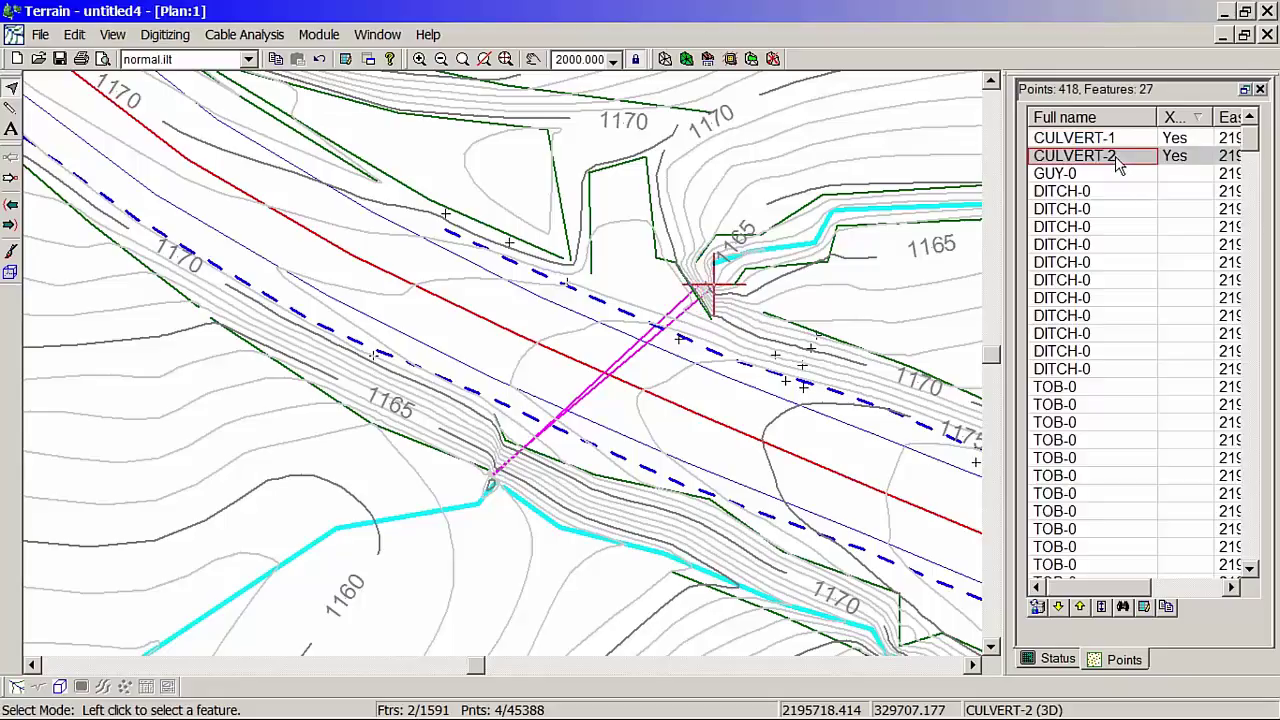
click(665, 62)
click(660, 603)
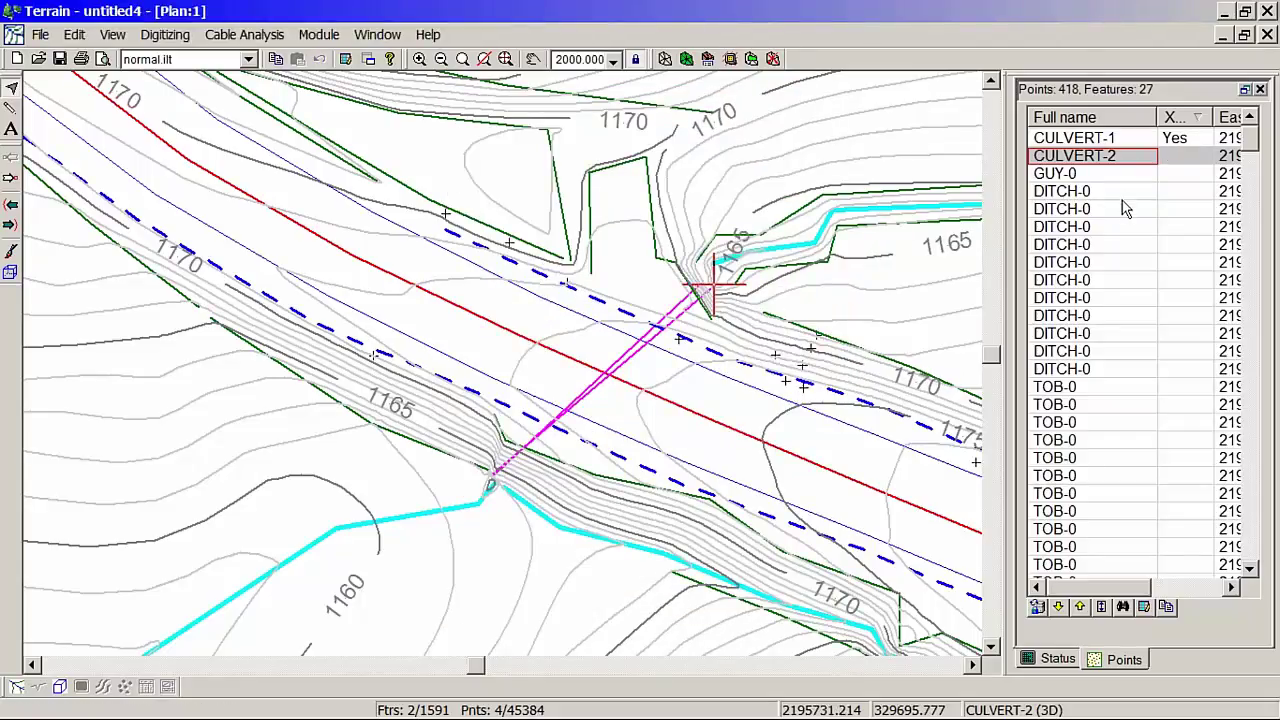
Examine the recalculated contours around the culvert crossing and along the road.
middle_drag(740, 399, 446, 306)
scroll(446, 306, up, 1)
scroll(446, 306, down, 2)
scroll(452, 320, down, 1)
scroll(455, 343, down, 3)
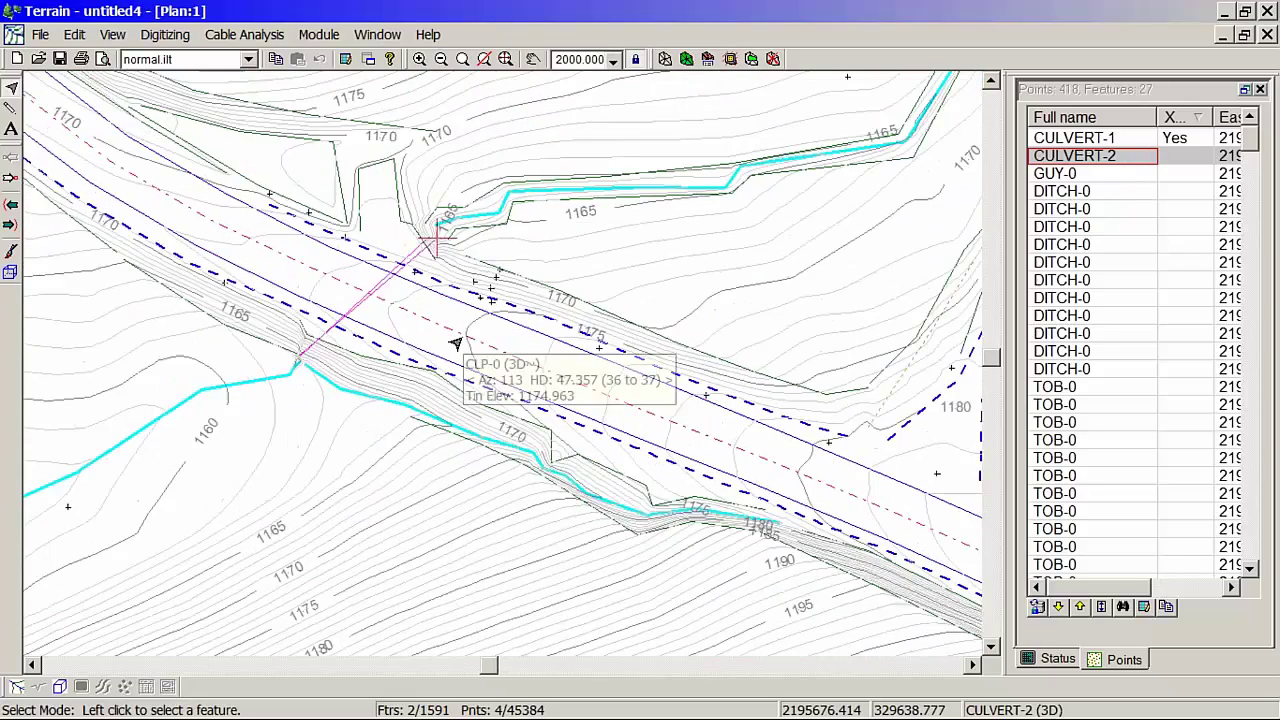
scroll(455, 343, up, 2)
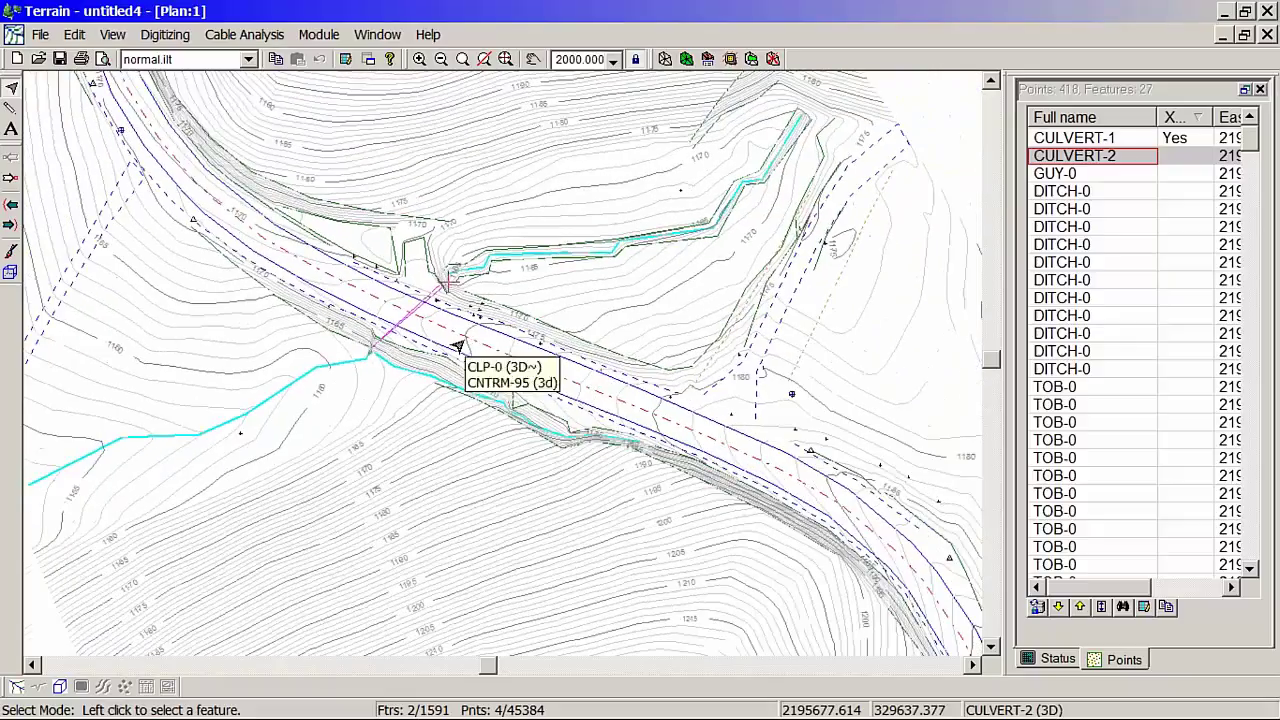
middle_drag(468, 303, 480, 305)
scroll(478, 310, down, 2)
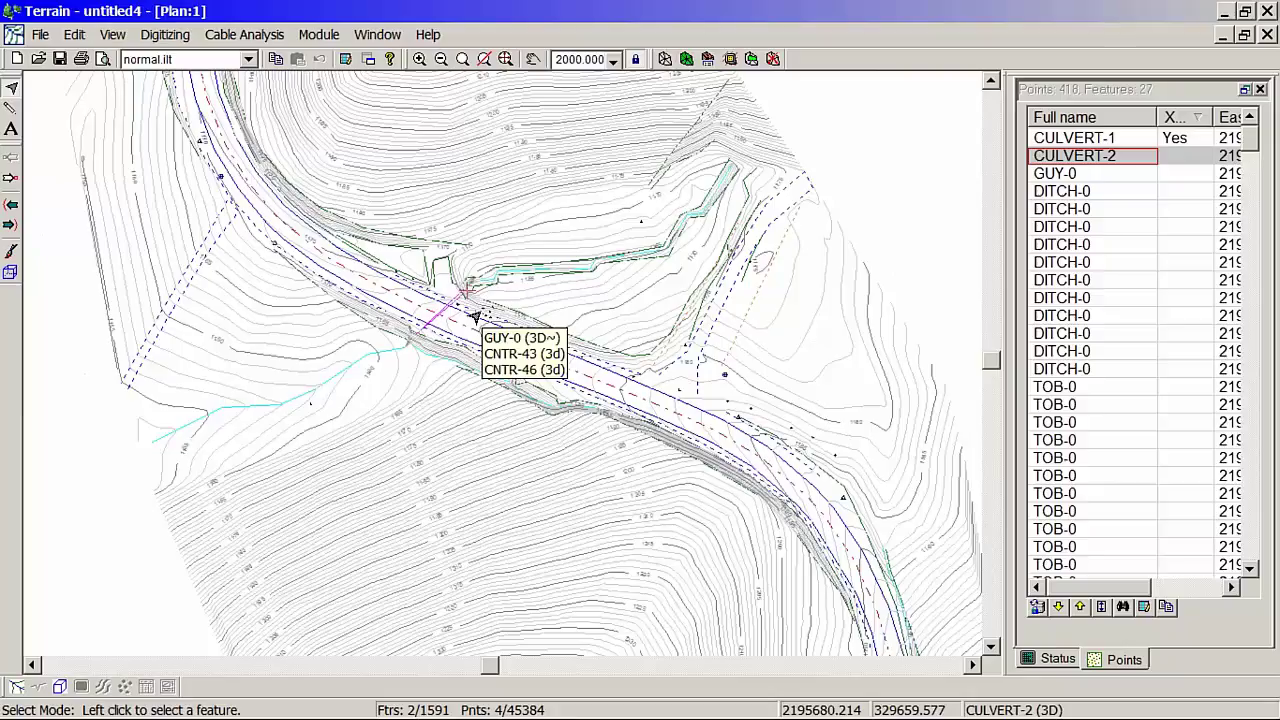
Insert the HartRd.bmp image with its default import options, continuing without coordinate conversion.
click(41, 34)
click(76, 160)
click(590, 200)
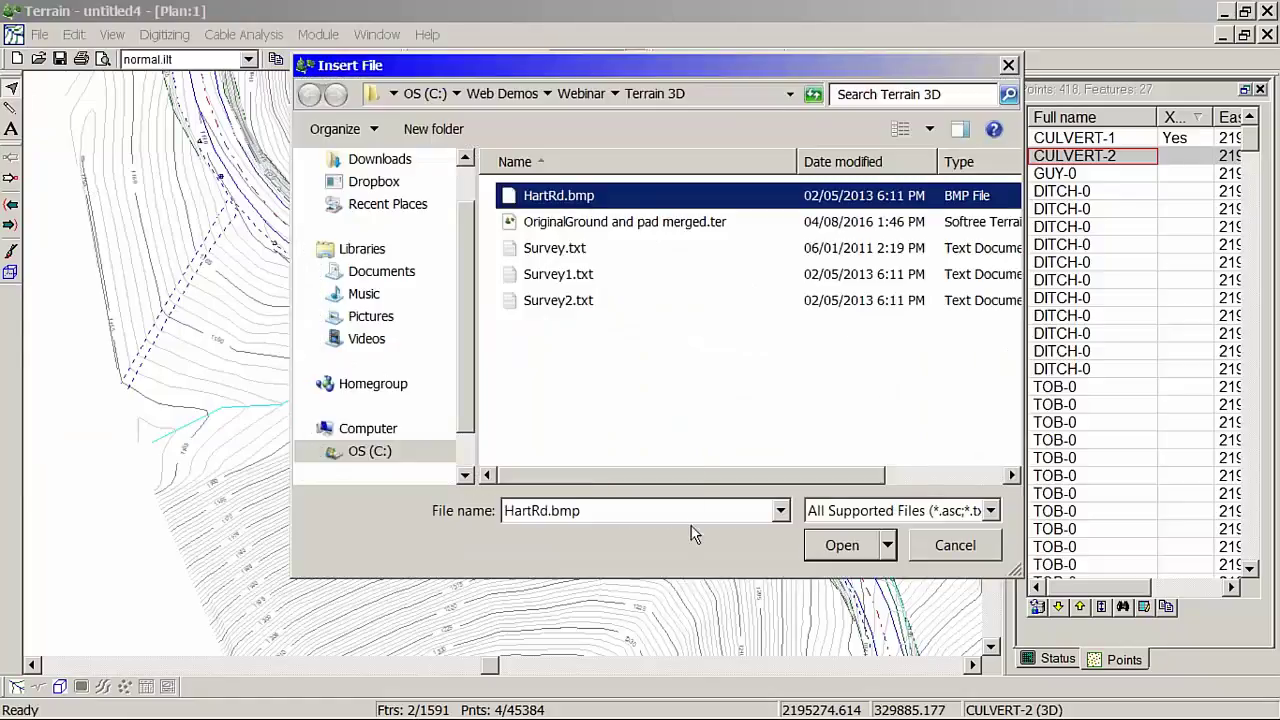
click(876, 550)
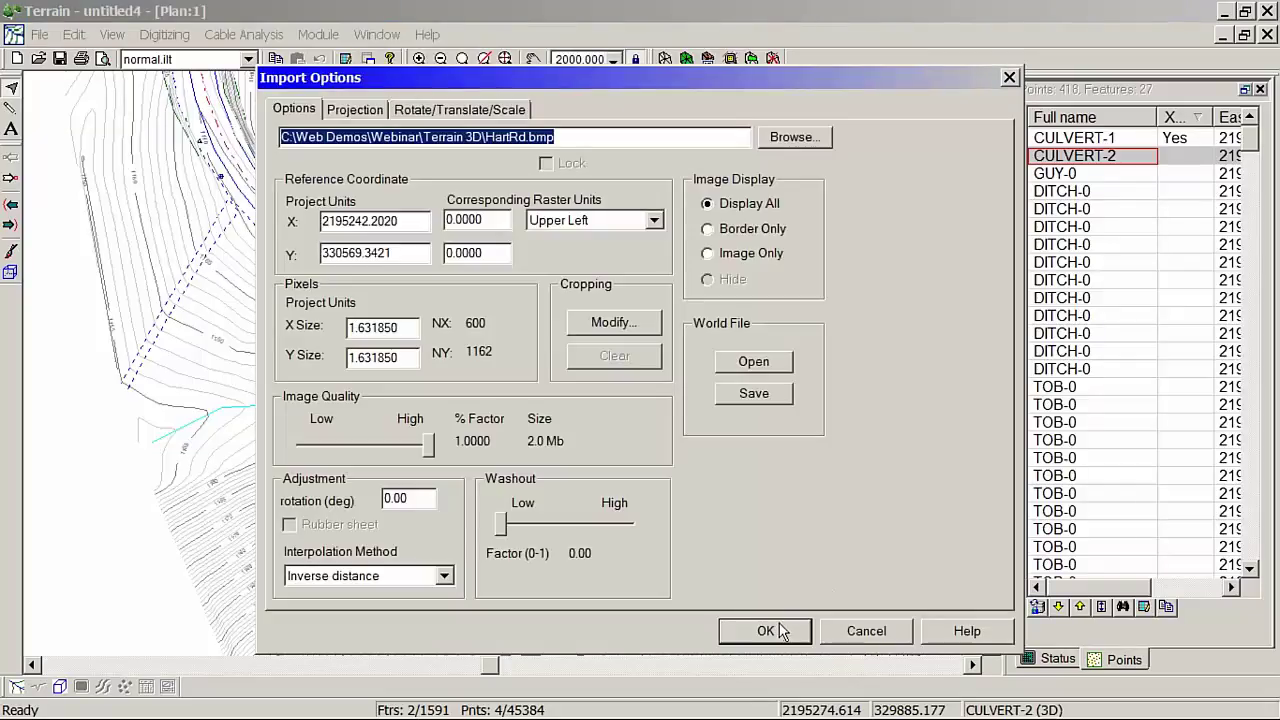
click(781, 631)
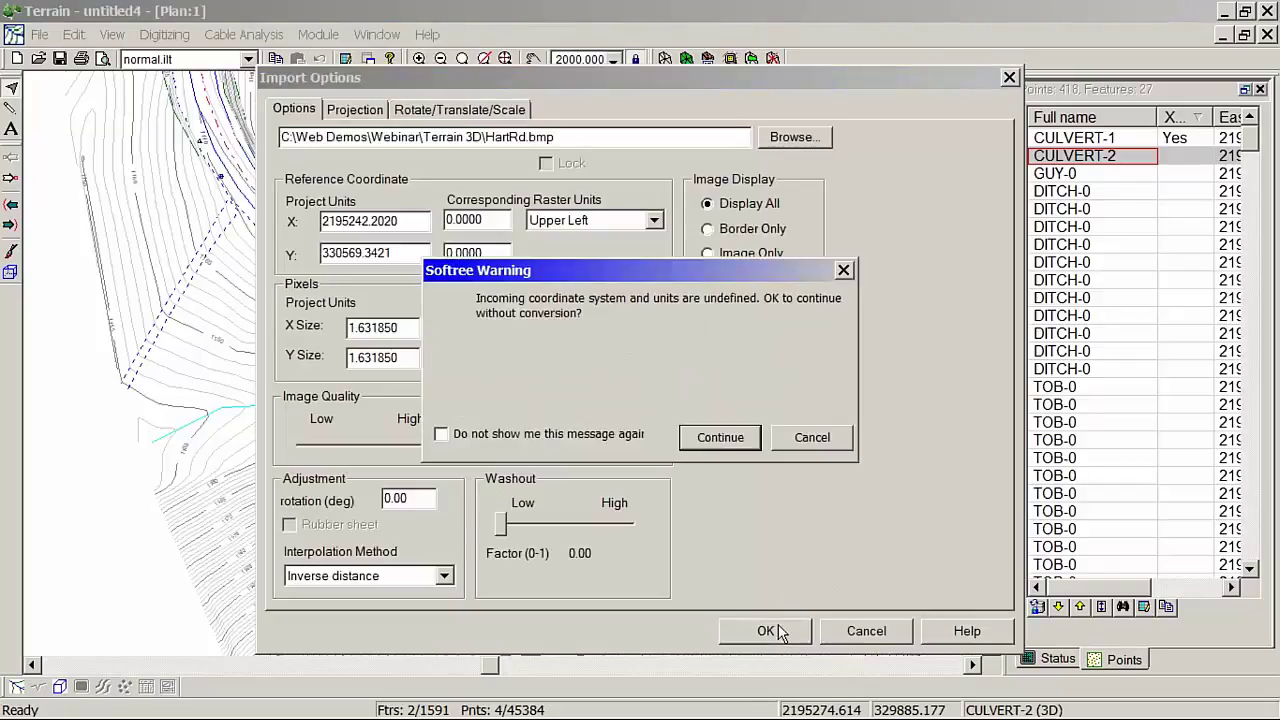
click(717, 438)
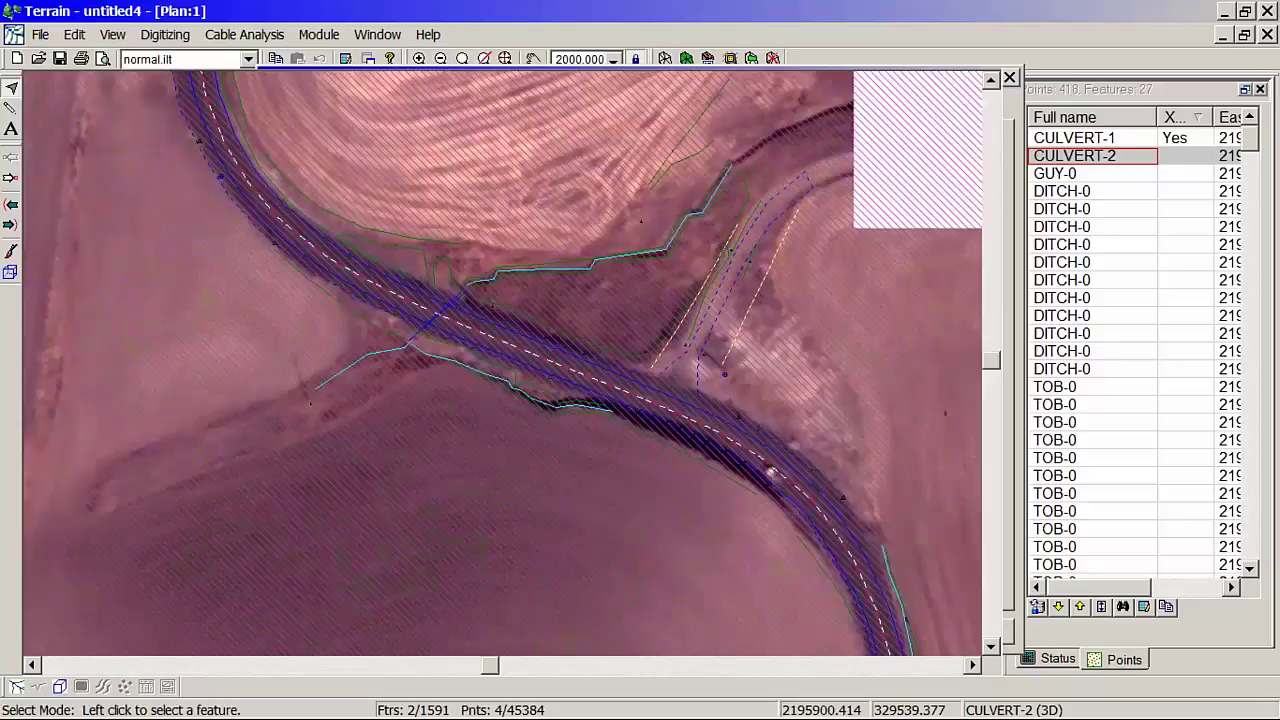
Delete the contours over the inserted image while keeping the terrain model.
middle_drag(445, 278, 480, 287)
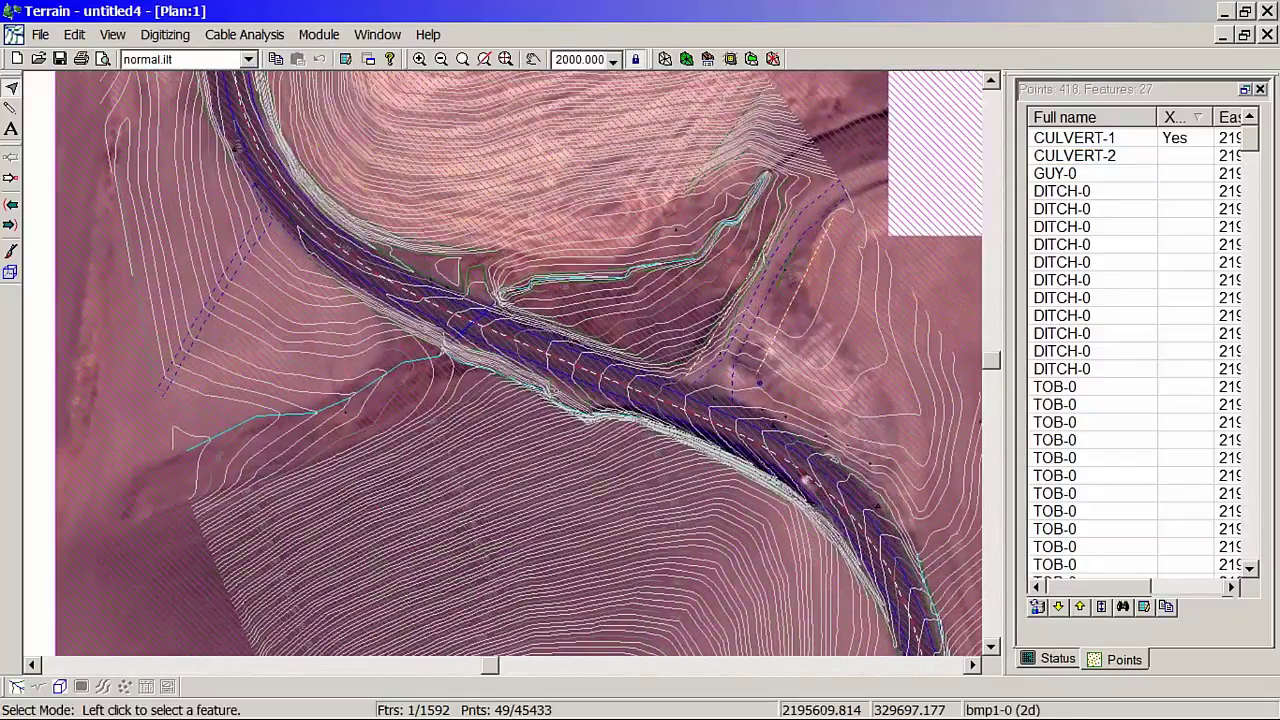
scroll(450, 281, down, 2)
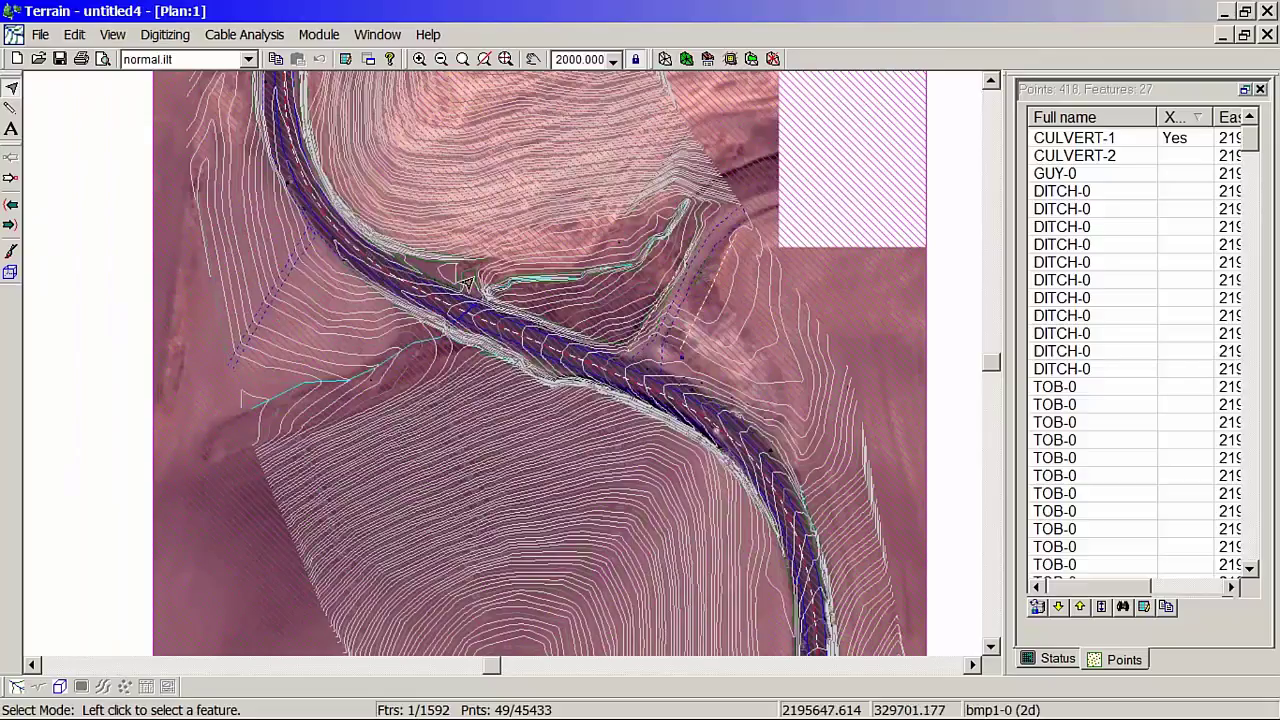
click(772, 58)
click(591, 366)
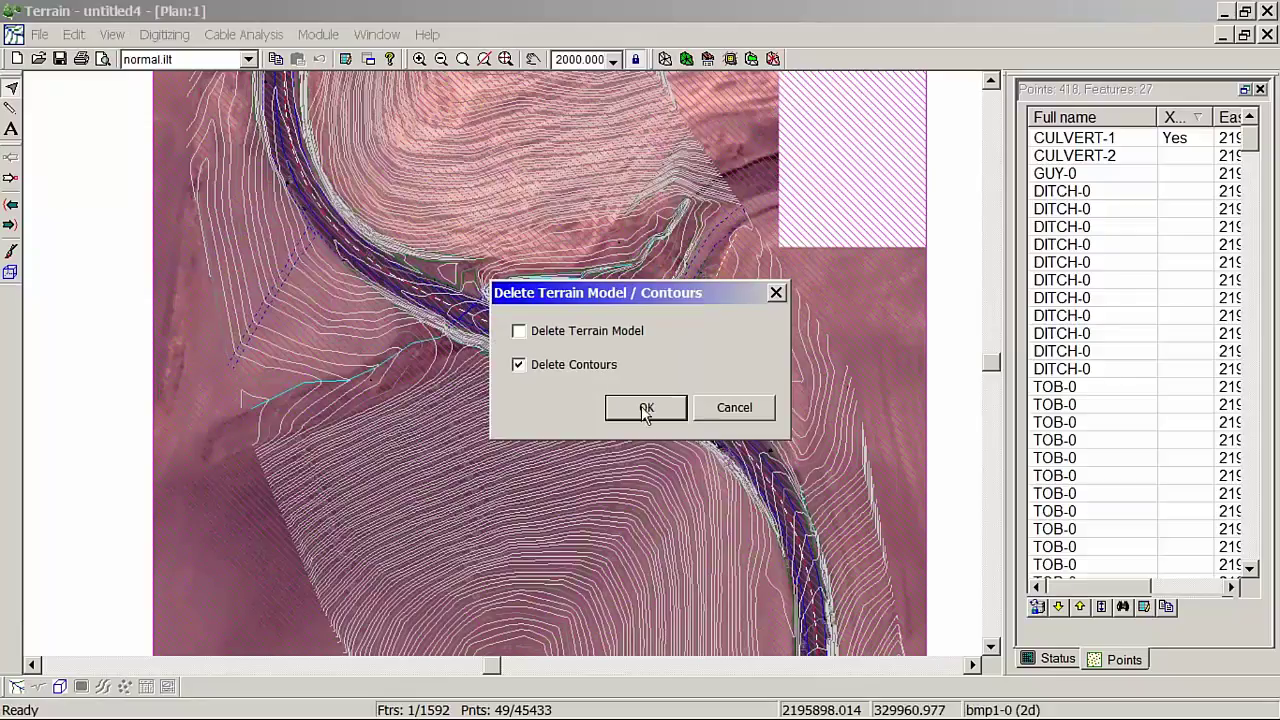
click(646, 408)
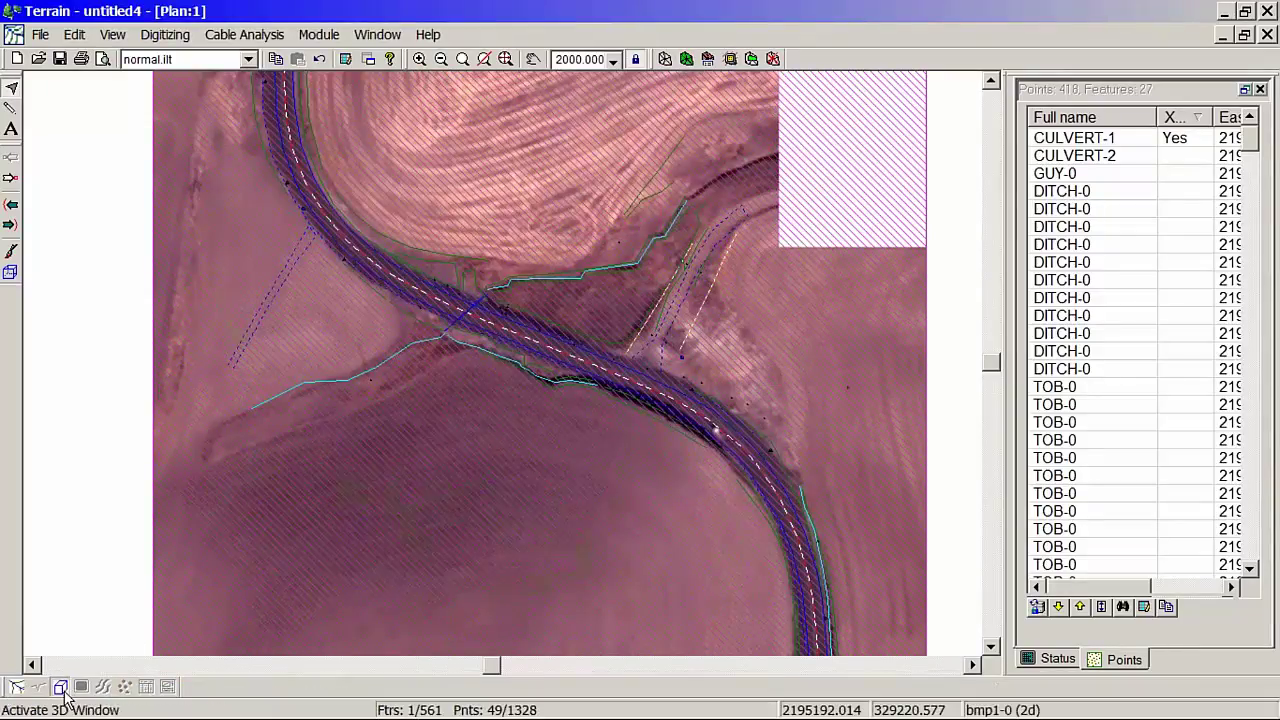
Switch to the 3D view and examine the terrain surface along the whole road.
click(59, 687)
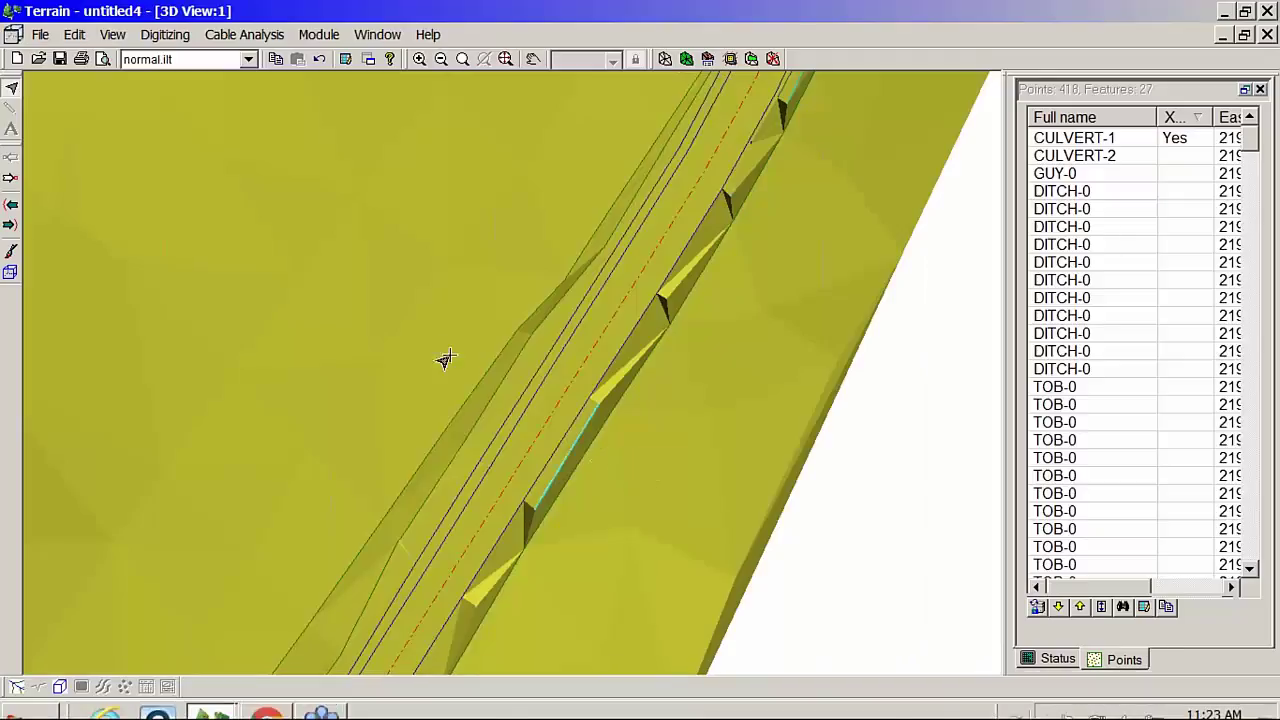
middle_drag(496, 259, 573, 290)
scroll(578, 288, down, 3)
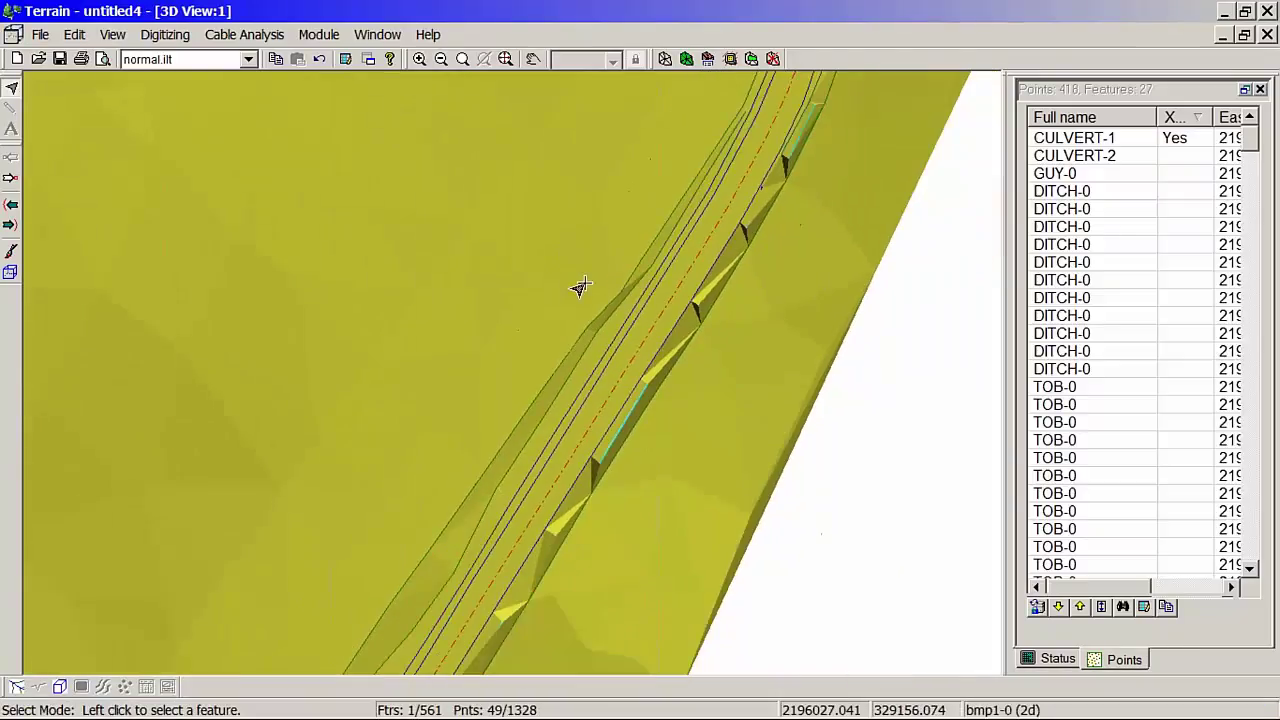
middle_drag(414, 326, 610, 313)
scroll(610, 313, down, 1)
scroll(610, 313, down, 5)
scroll(632, 299, up, 1)
middle_drag(711, 112, 686, 366)
scroll(686, 366, down, 1)
Drape the plan image over the terrain surface in the 3D view and inspect it along the road.
right_click(573, 235)
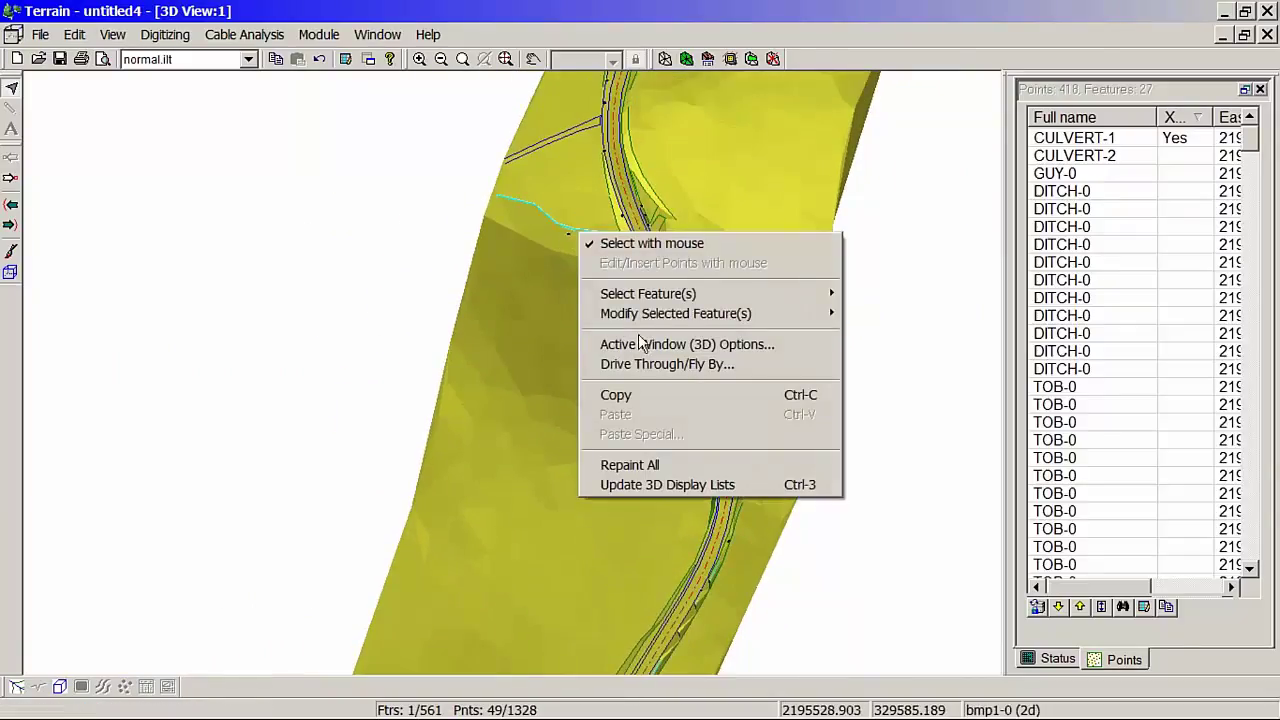
click(660, 350)
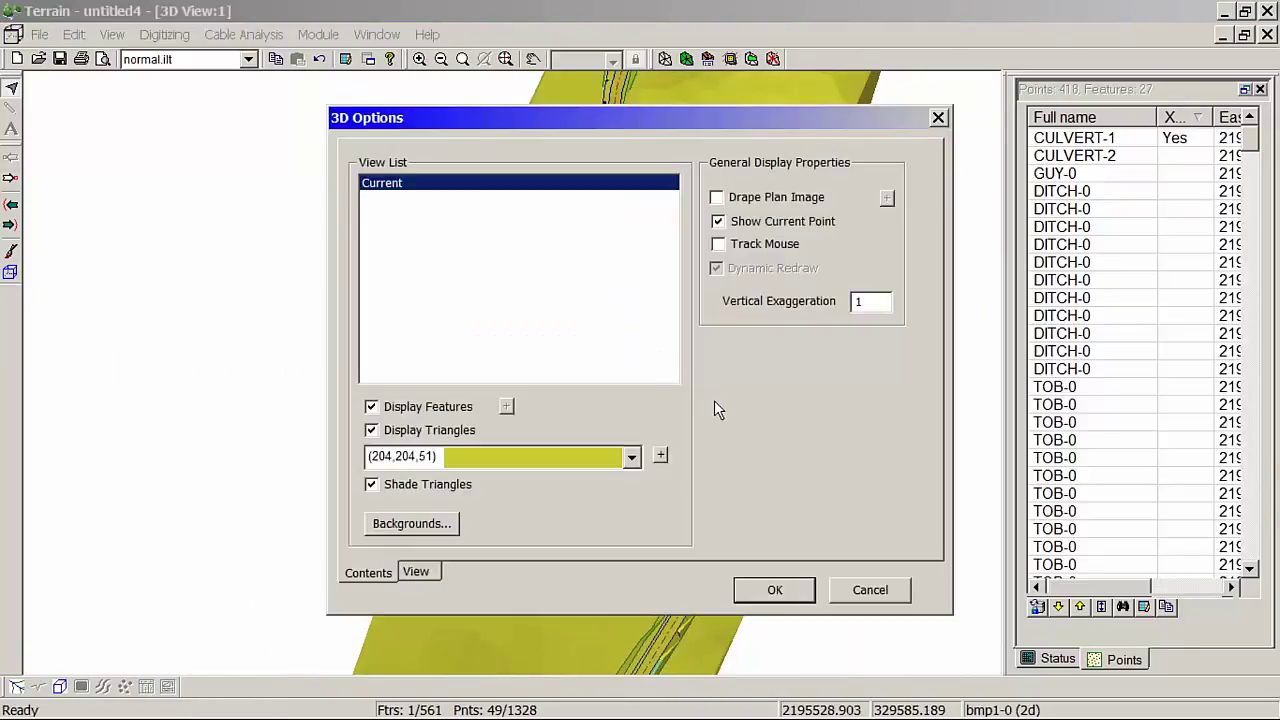
click(774, 197)
click(786, 590)
middle_drag(698, 458, 599, 376)
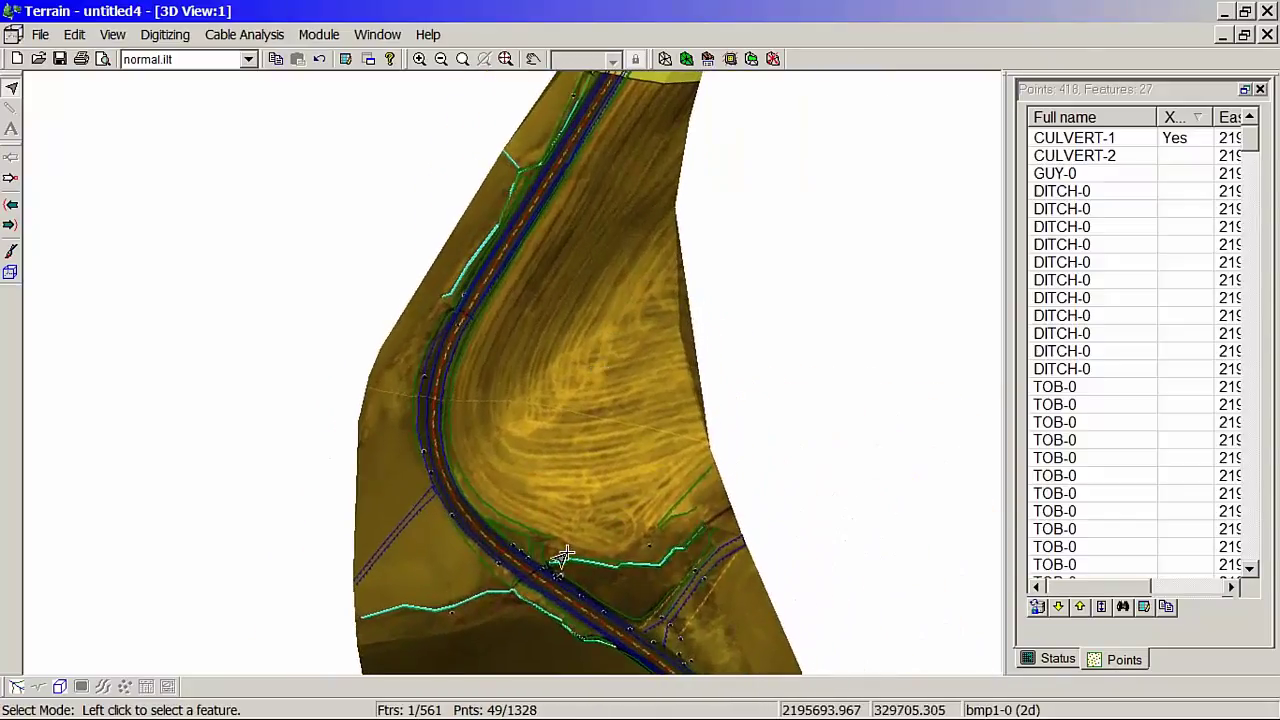
middle_drag(570, 562, 632, 289)
middle_drag(643, 467, 566, 377)
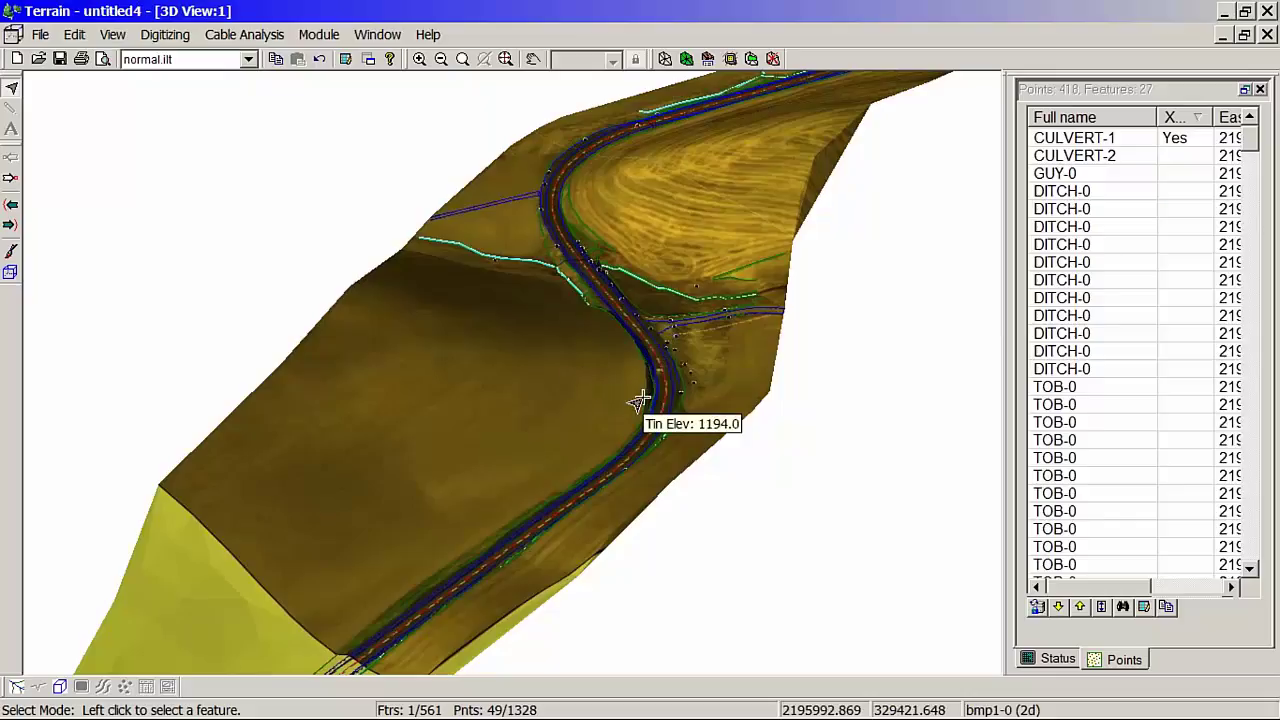
Minimize the 3D view, maximize the plan view and inspect the northern part of the inserted image.
click(1224, 35)
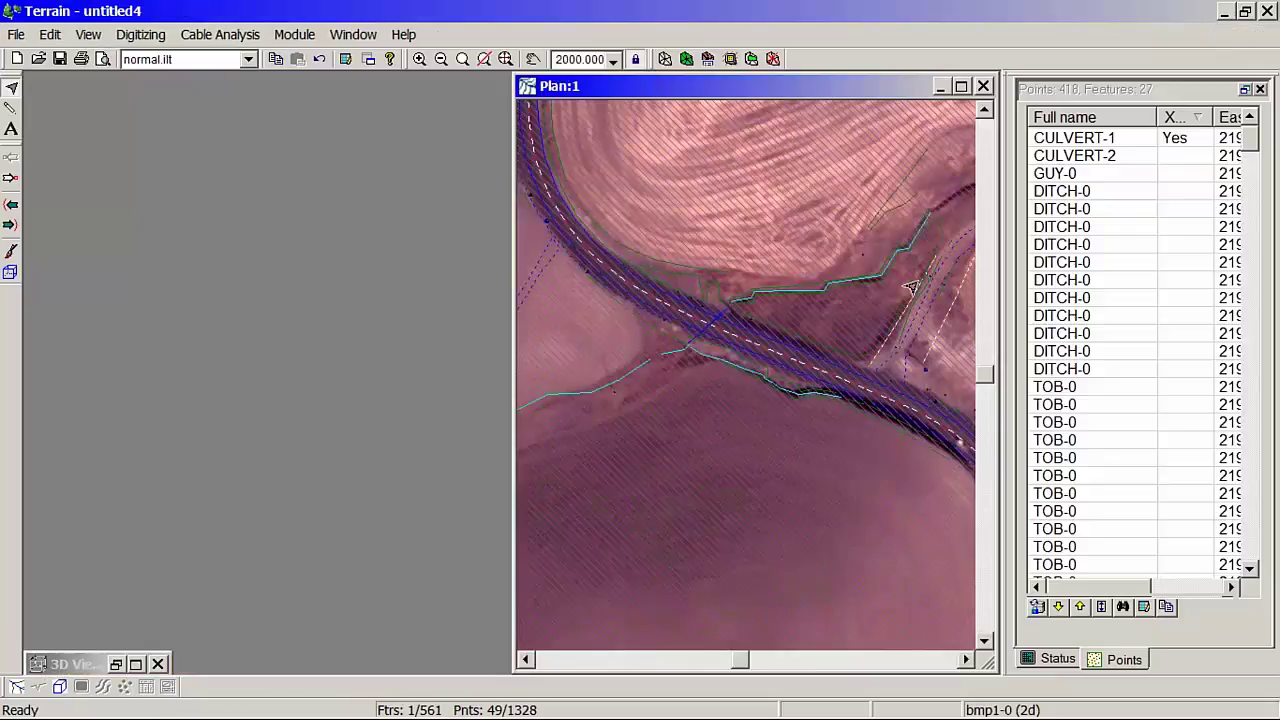
double_click(822, 80)
middle_drag(879, 210, 597, 312)
mouse_move(649, 173)
middle_down()
mouse_move(667, 221)
mouse_move(737, 183)
middle_up()
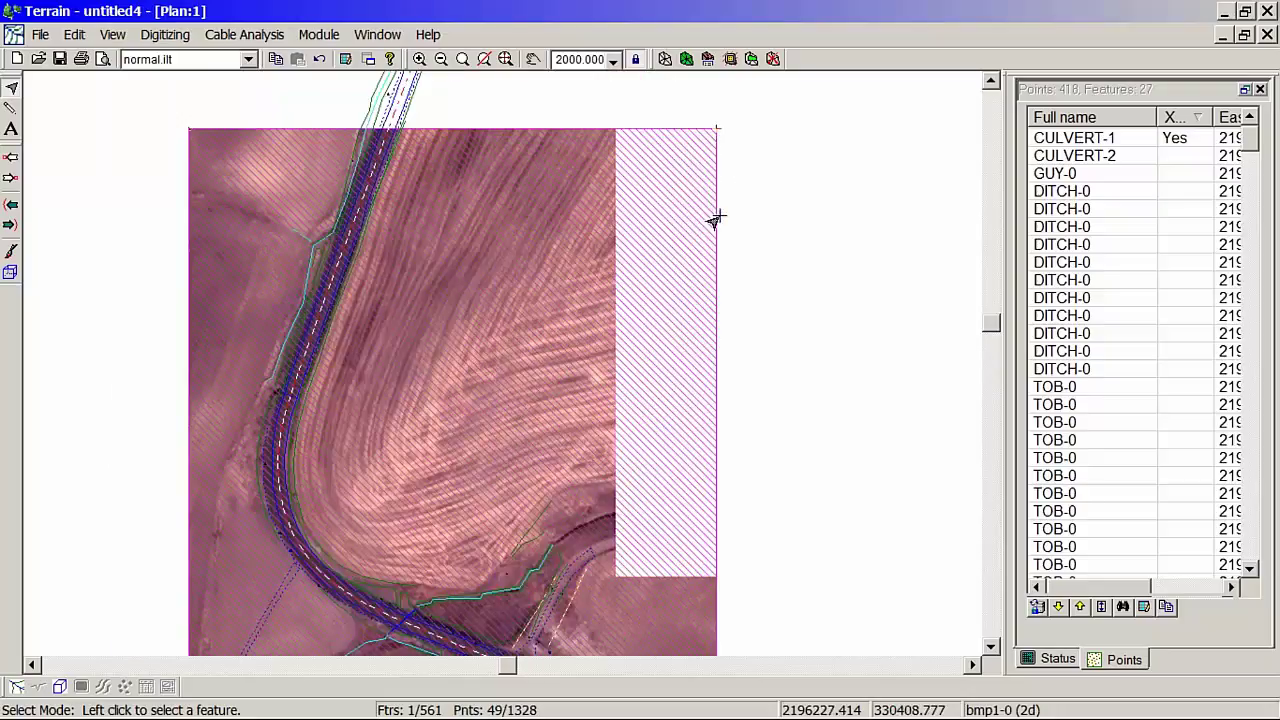
right_click(714, 300)
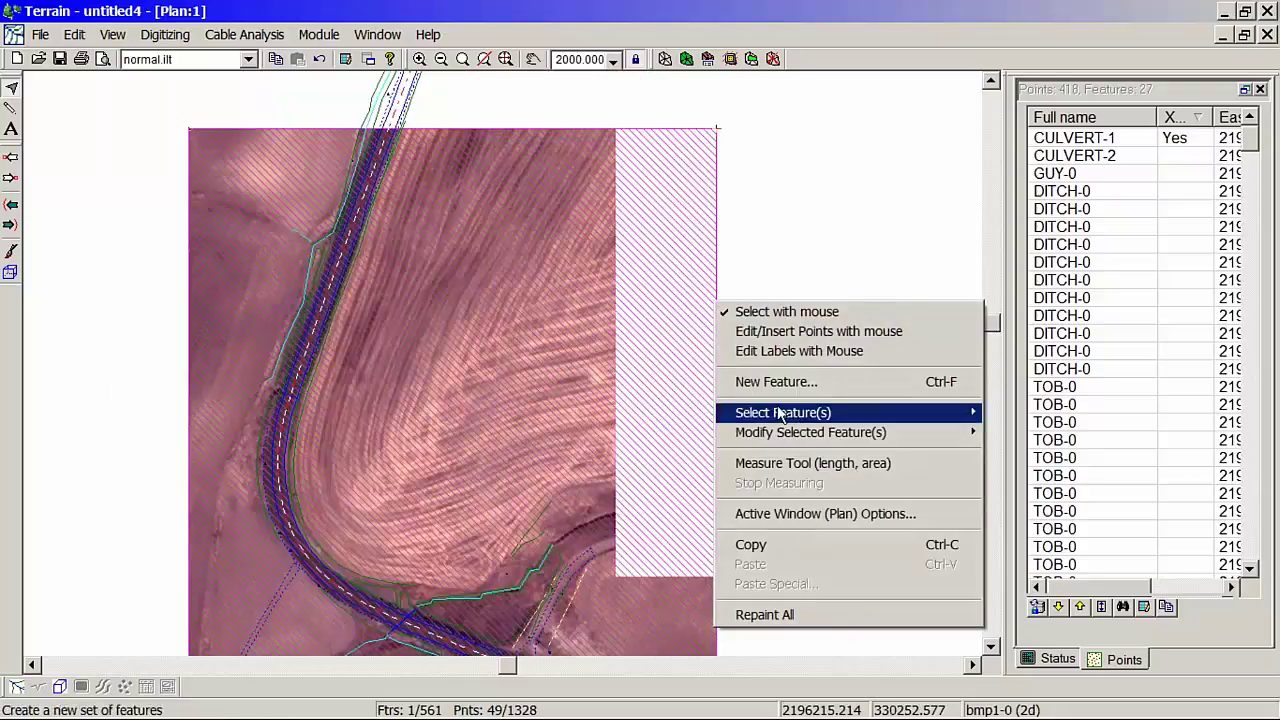
mouse_move(819, 433)
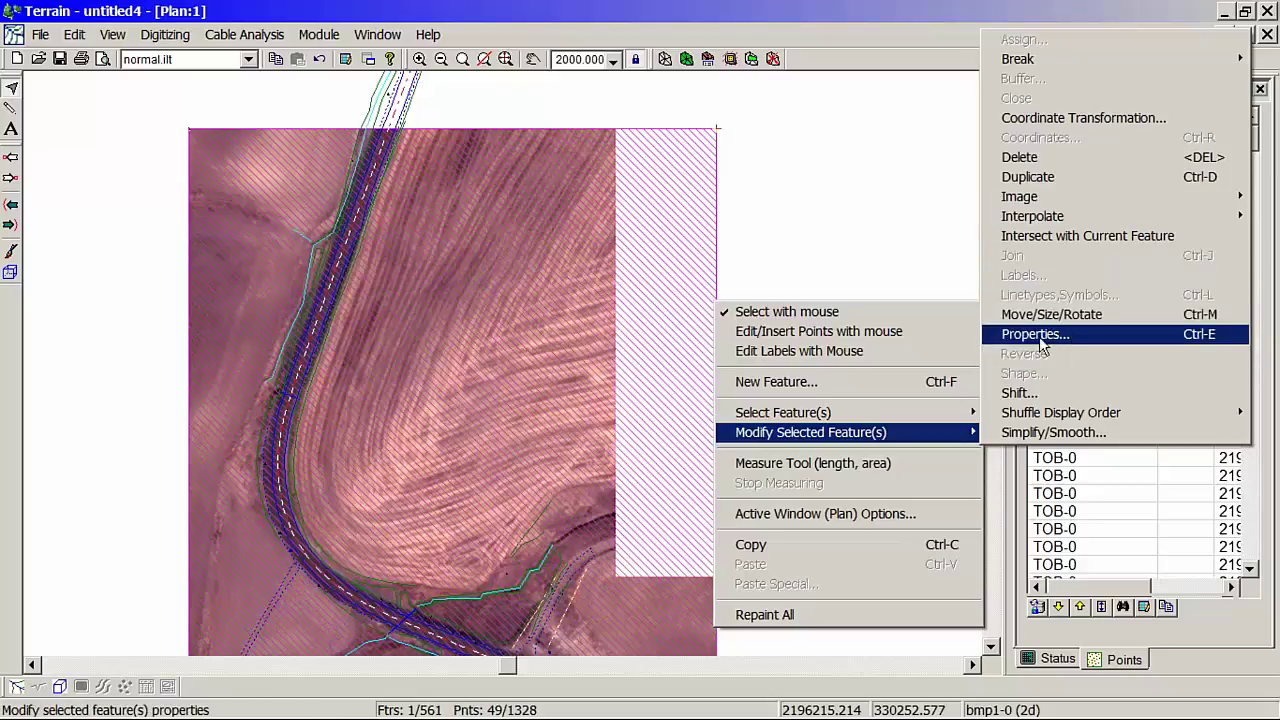
click(810, 65)
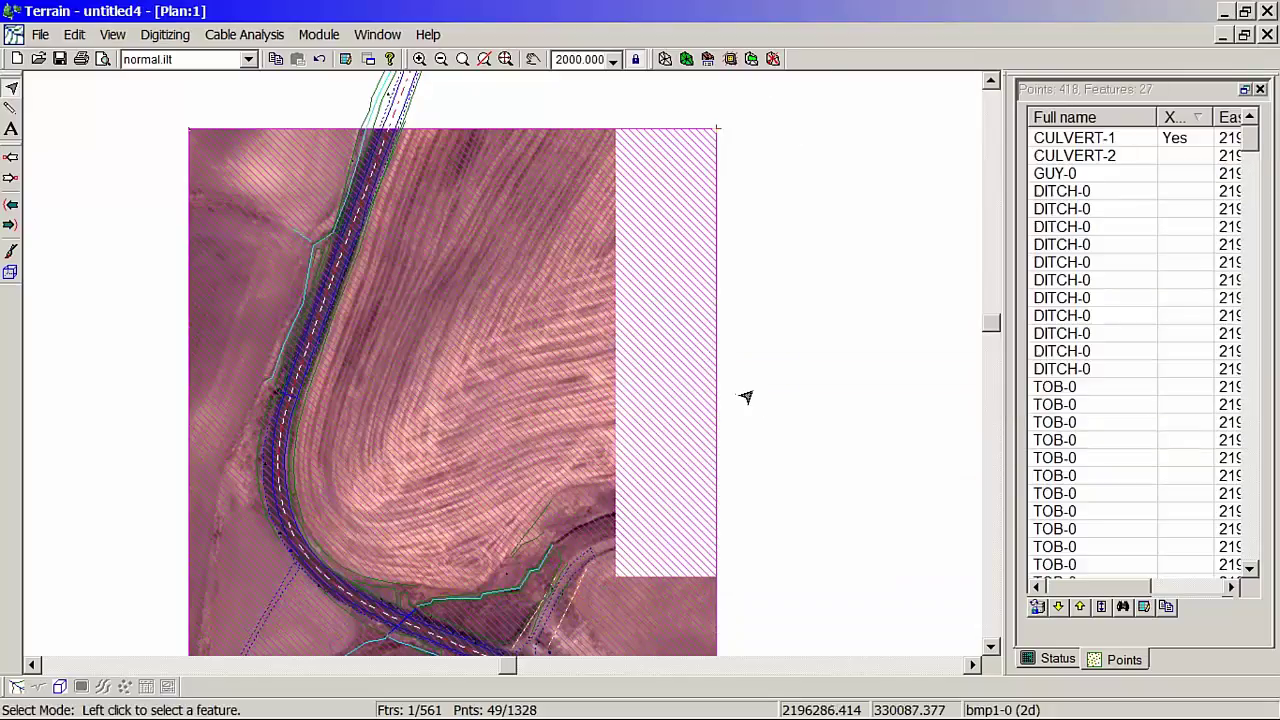
Switch to the OriginalGround and pad merged.ter terrain and show the whole pad with its surrounding contours.
mouse_move(757, 716)
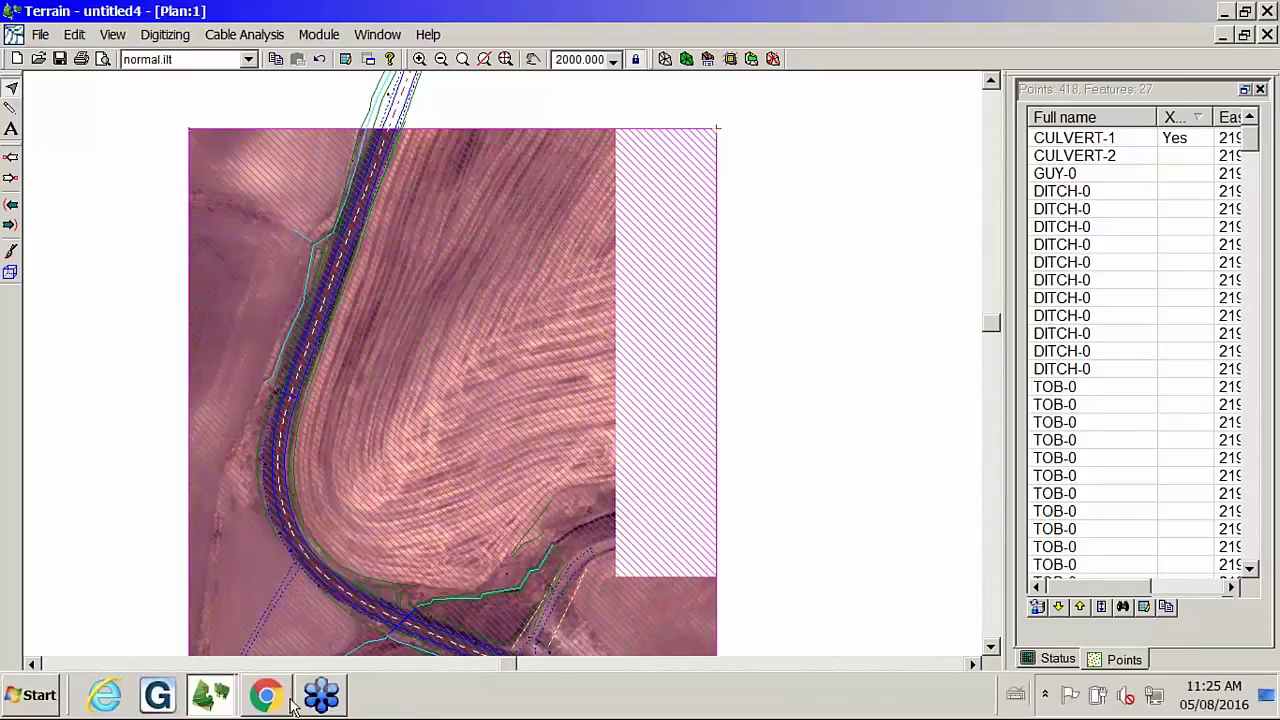
mouse_move(225, 702)
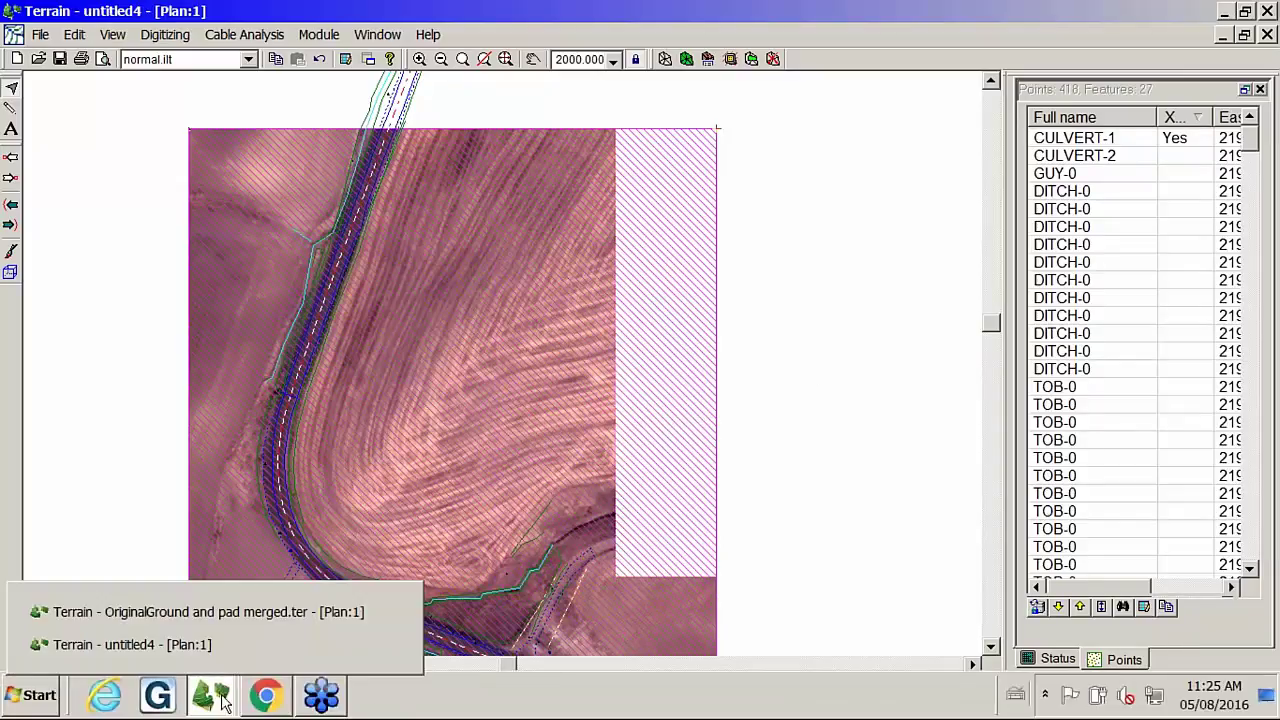
click(250, 611)
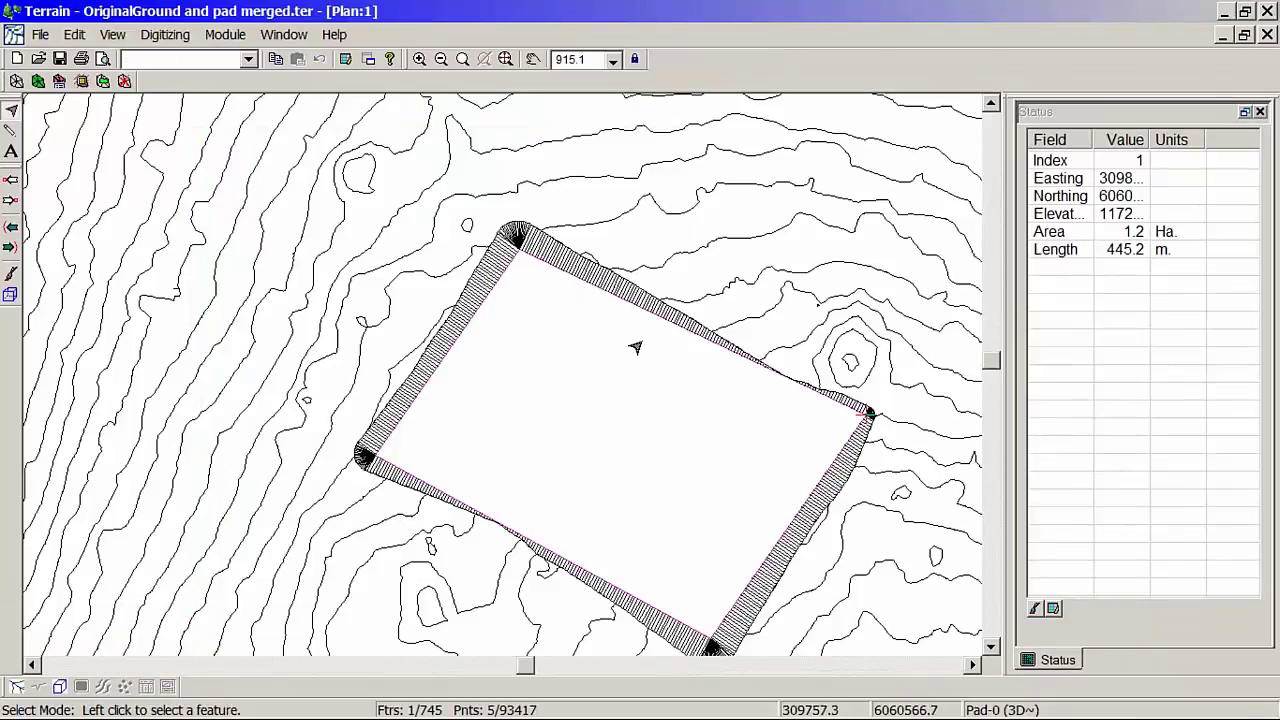
middle_drag(646, 337, 472, 316)
scroll(462, 318, down, 1)
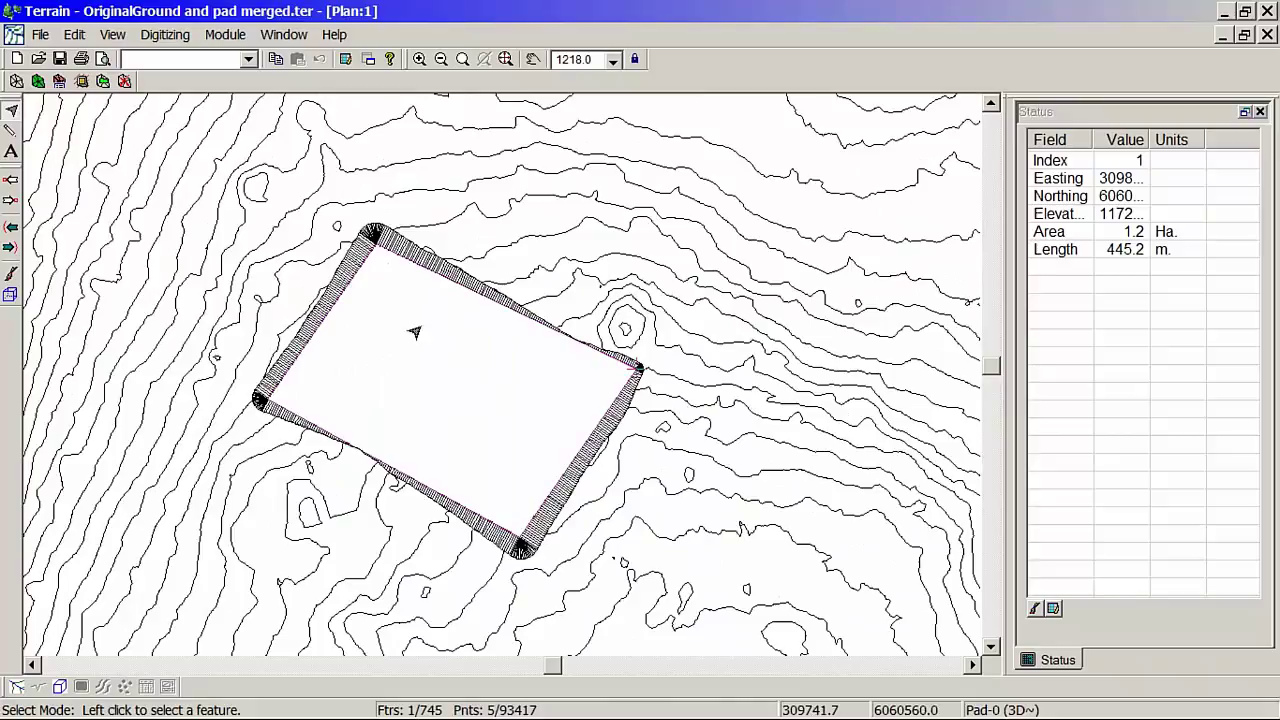
Set up a new feature named section with the Elevations property off and Modelled left on.
click(88, 37)
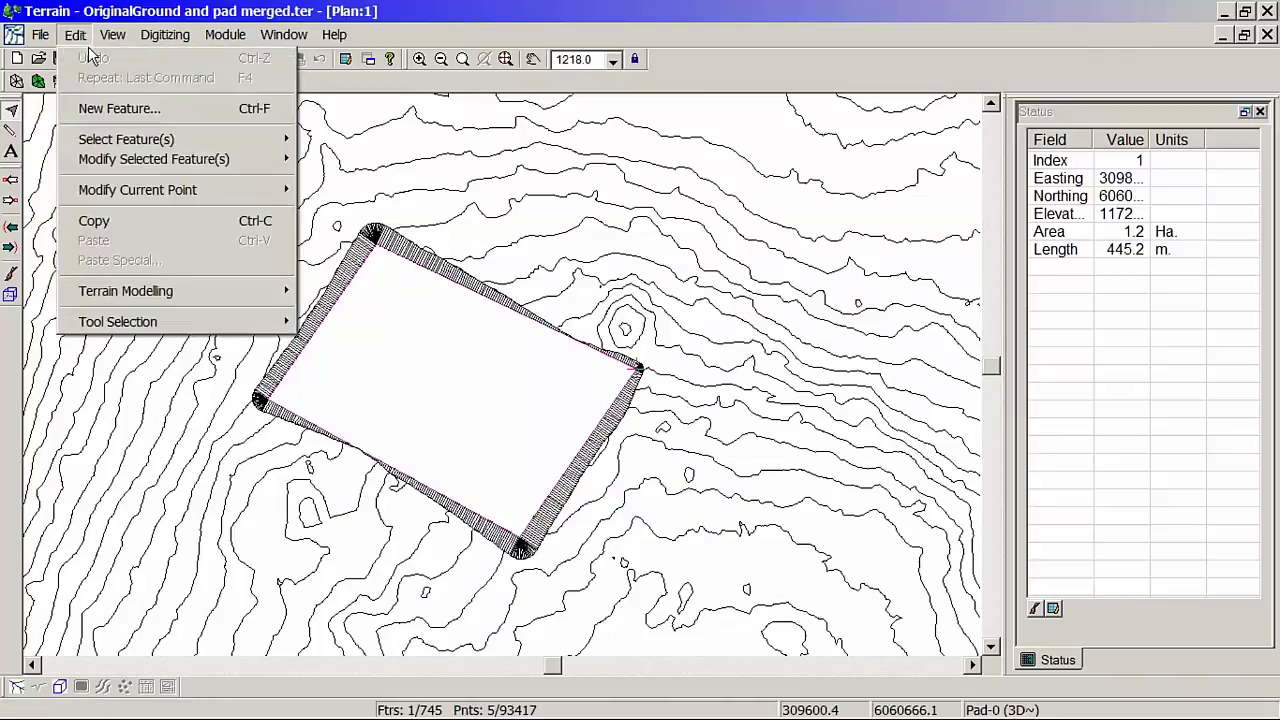
click(100, 108)
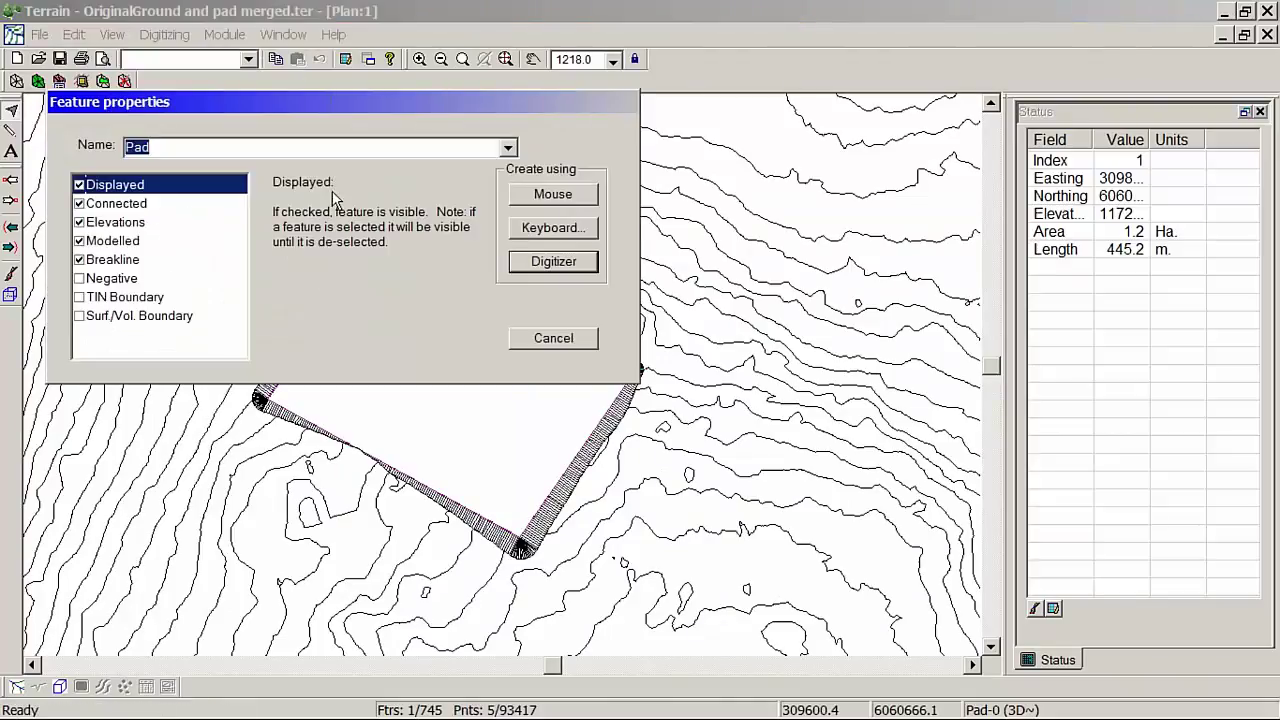
text(section)
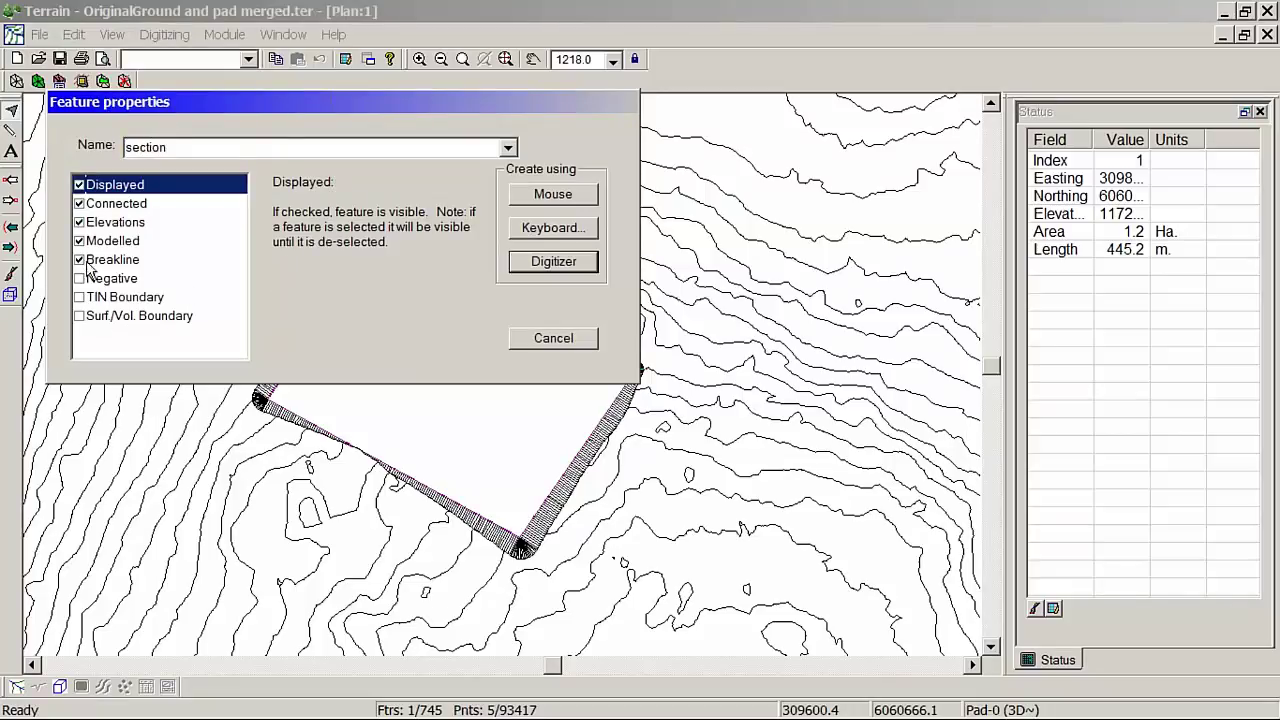
click(80, 221)
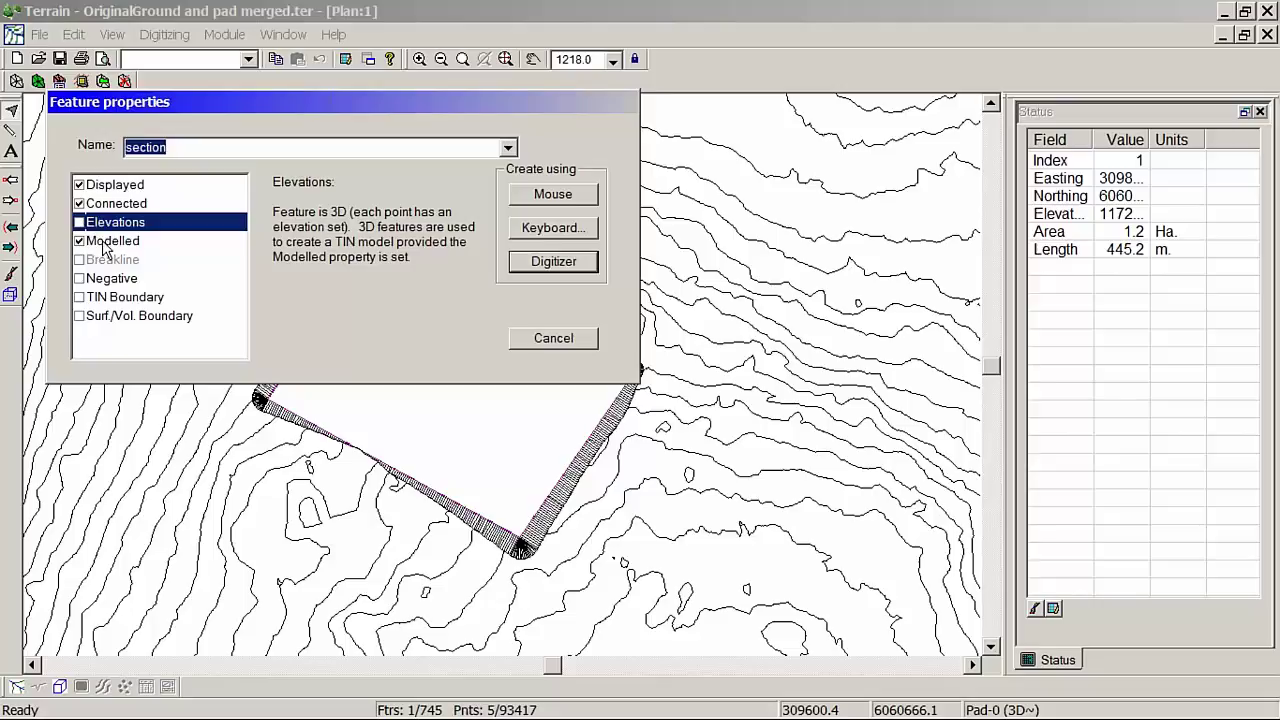
click(105, 244)
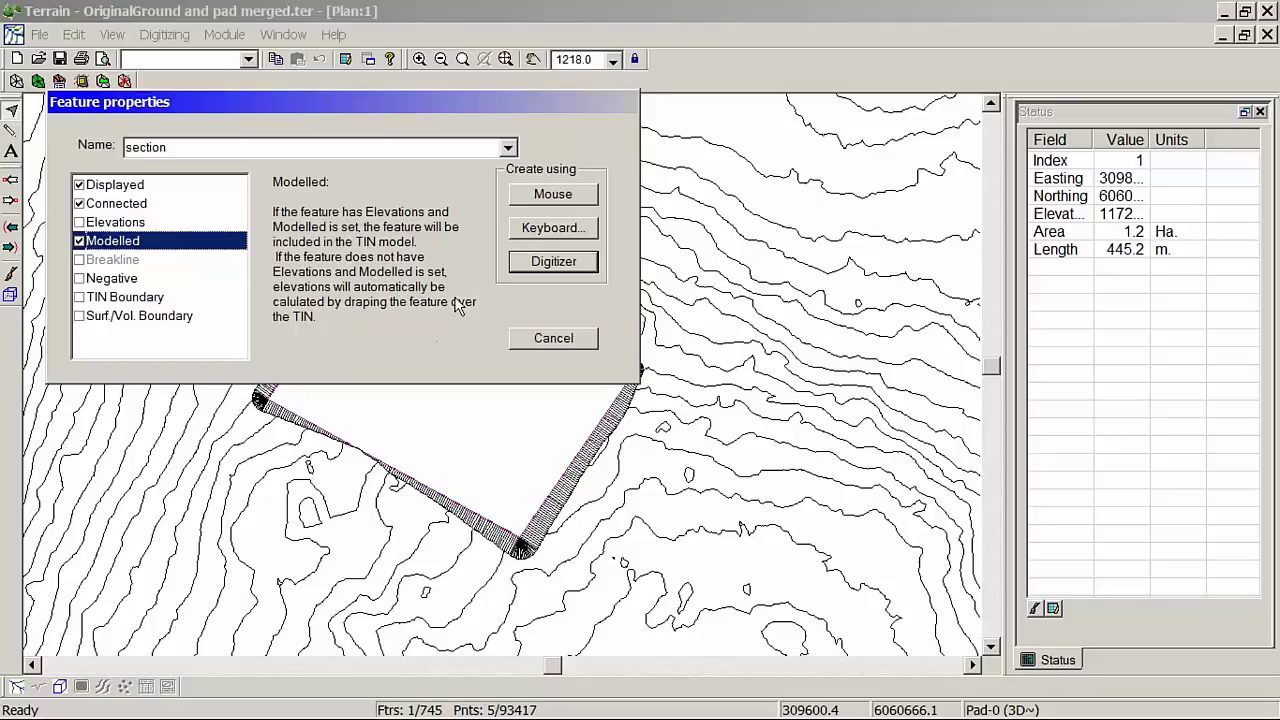
Draw the section feature with the mouse as a line about 222 m long running lengthwise across the pad.
click(548, 198)
click(236, 255)
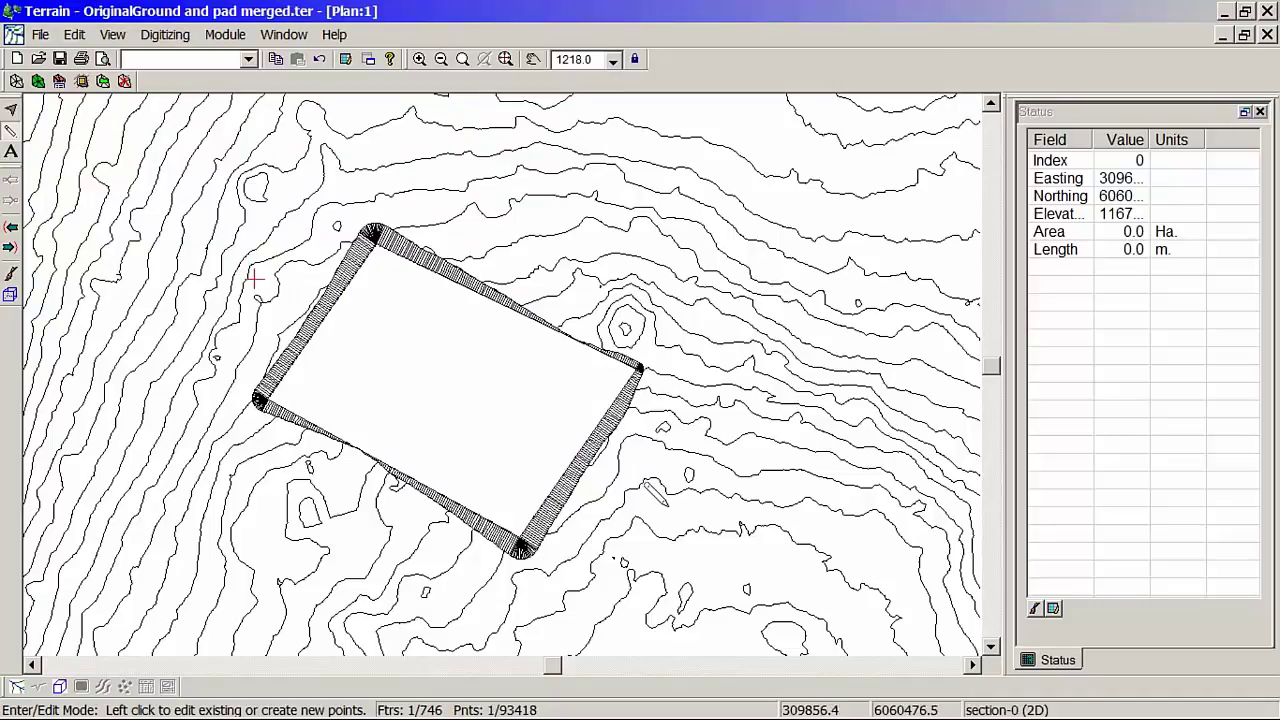
click(662, 501)
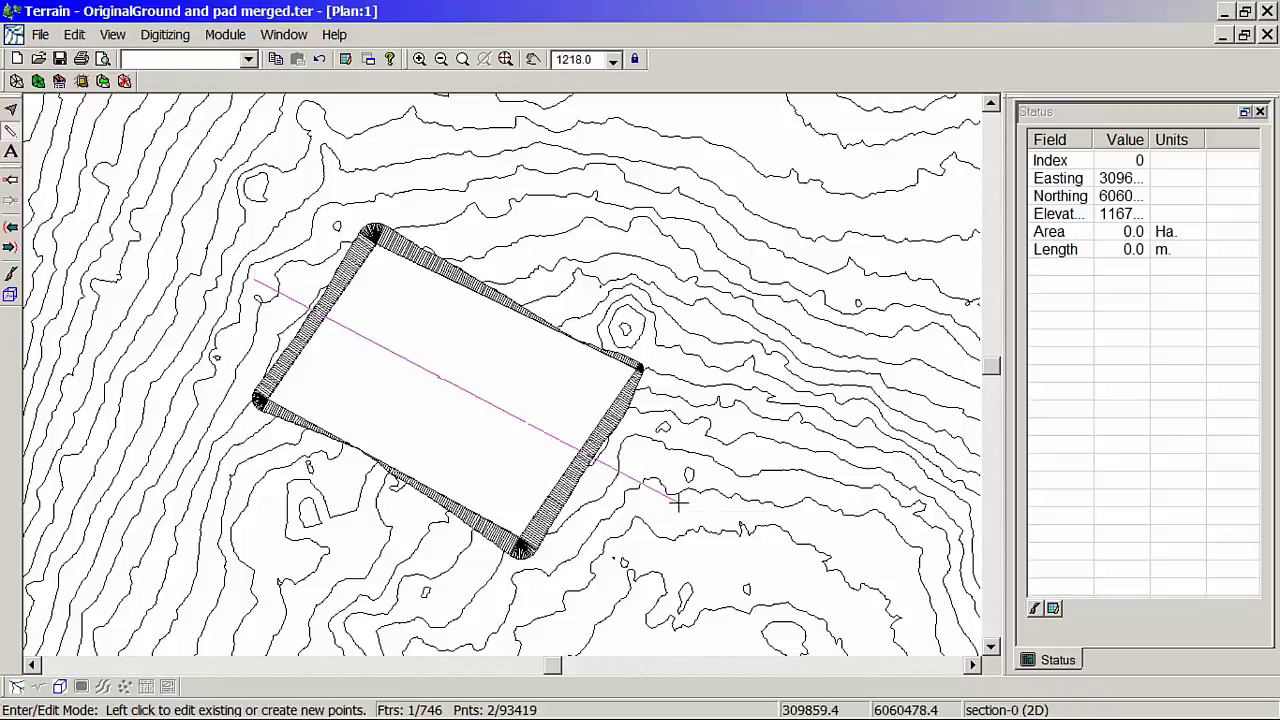
click(682, 502)
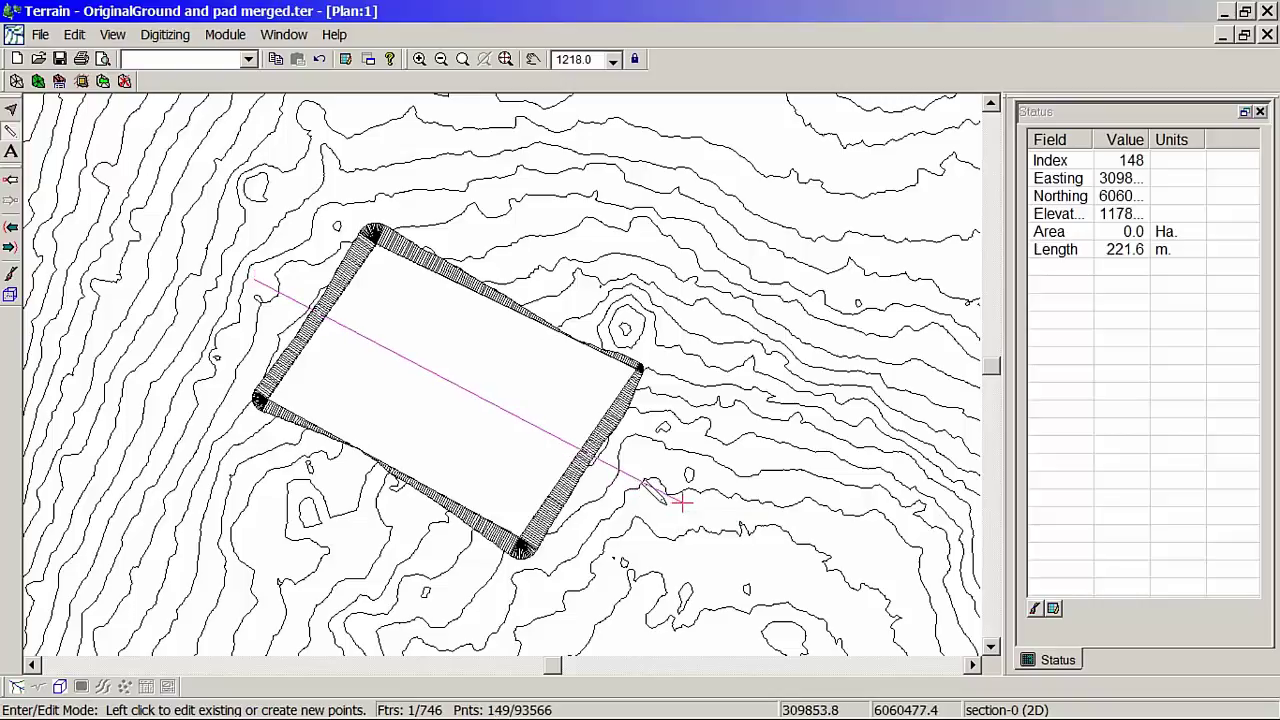
Create a new profile window for the section line and inspect the profile across the pad.
click(284, 34)
mouse_move(312, 60)
mouse_move(420, 66)
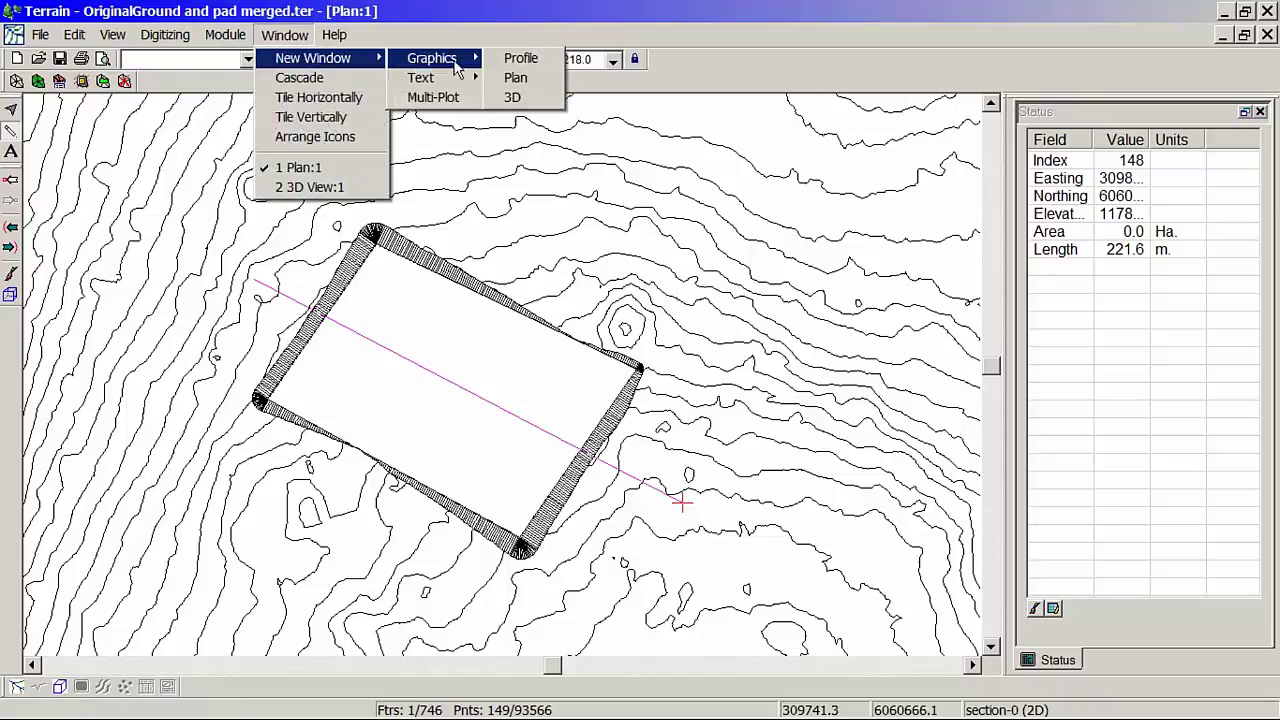
click(516, 64)
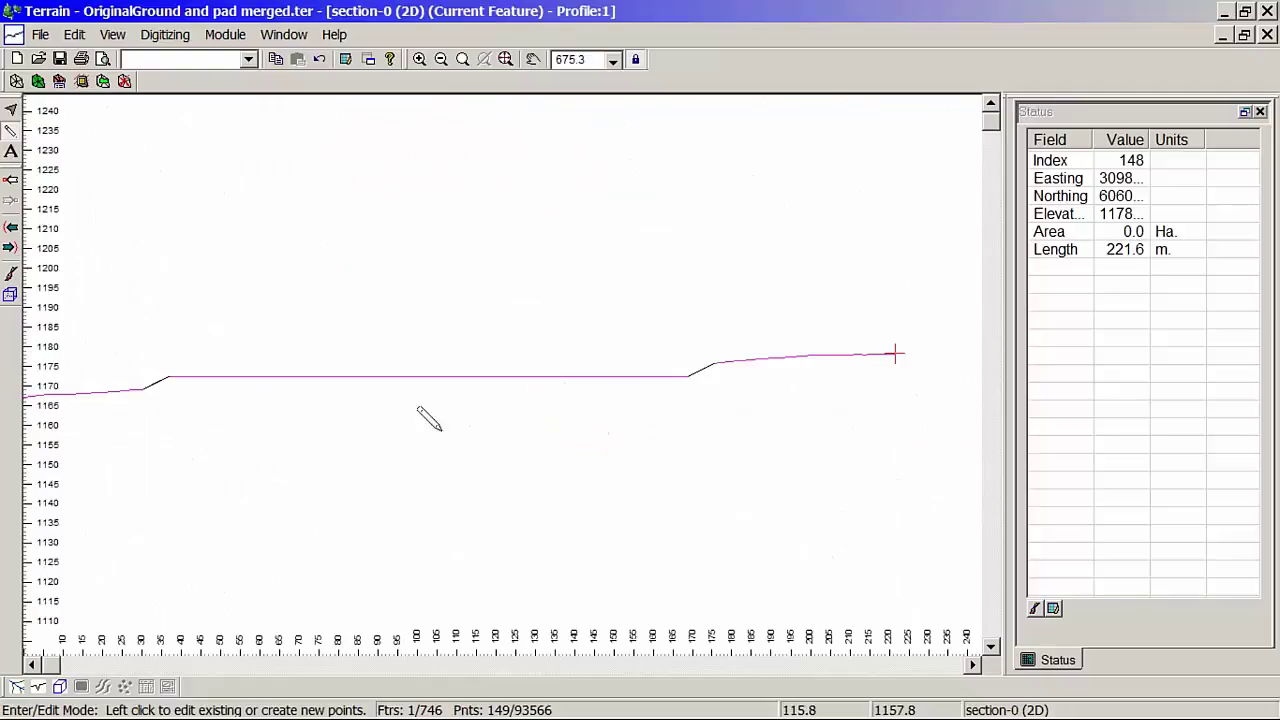
click(231, 392)
click(613, 427)
middle_drag(164, 387, 308, 348)
middle_drag(640, 392, 400, 356)
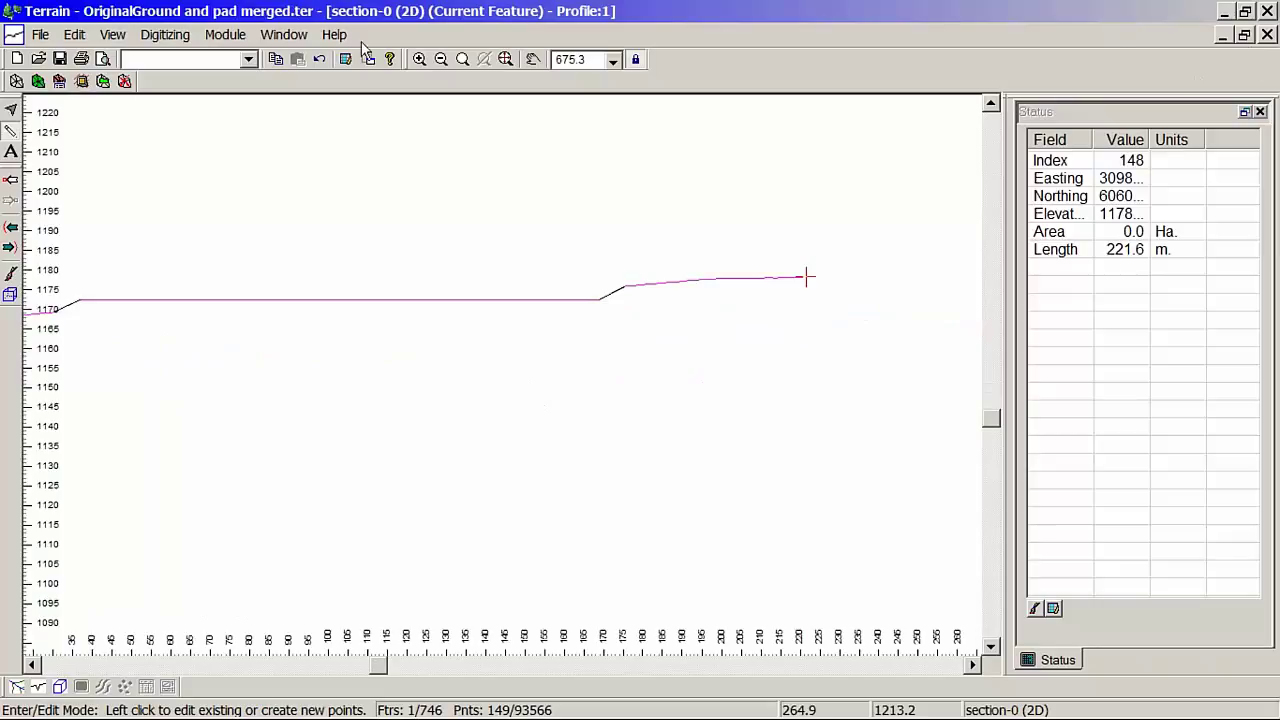
Tile the plan and profile windows horizontally and move the section line's southeast end, making the line about 228.5 m long.
click(297, 38)
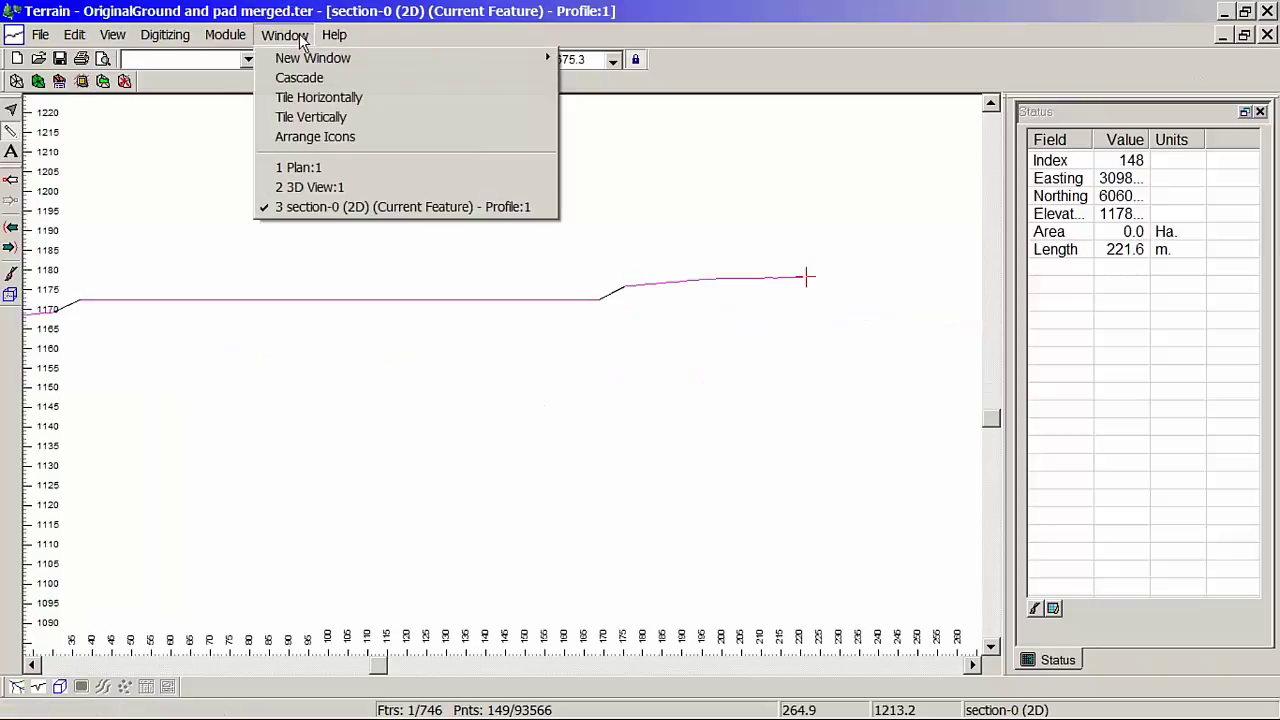
click(329, 99)
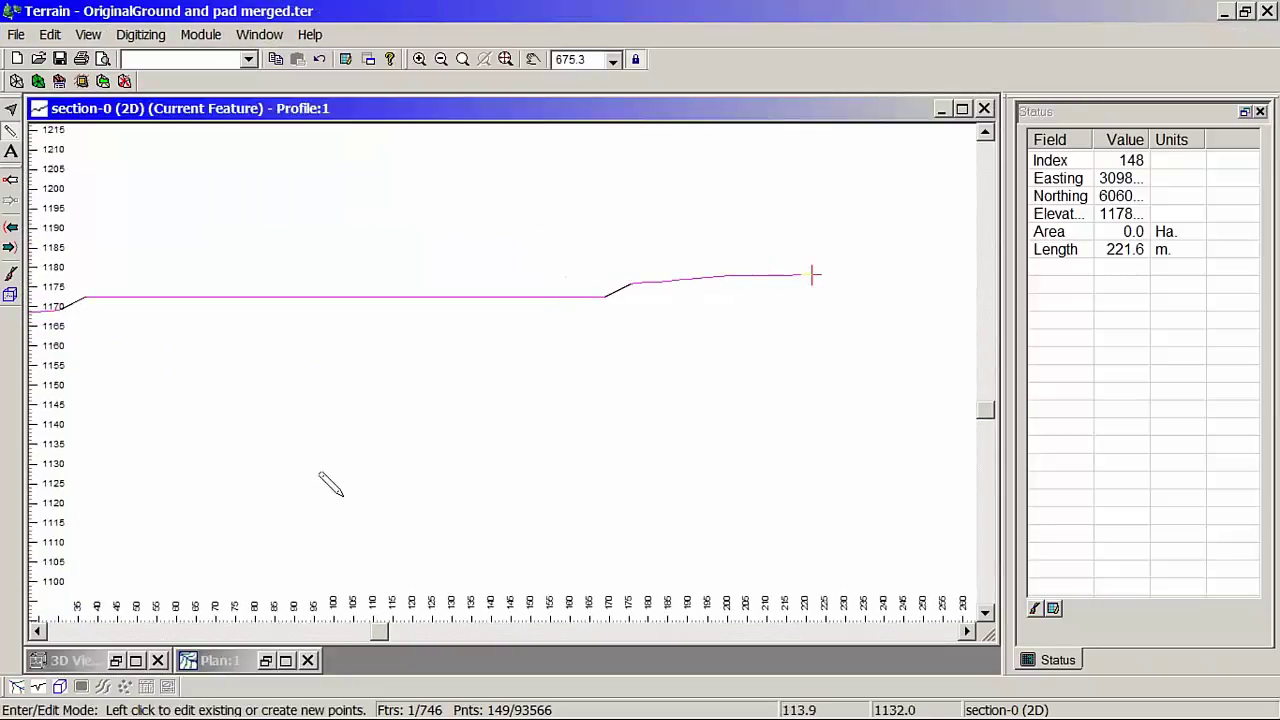
click(265, 661)
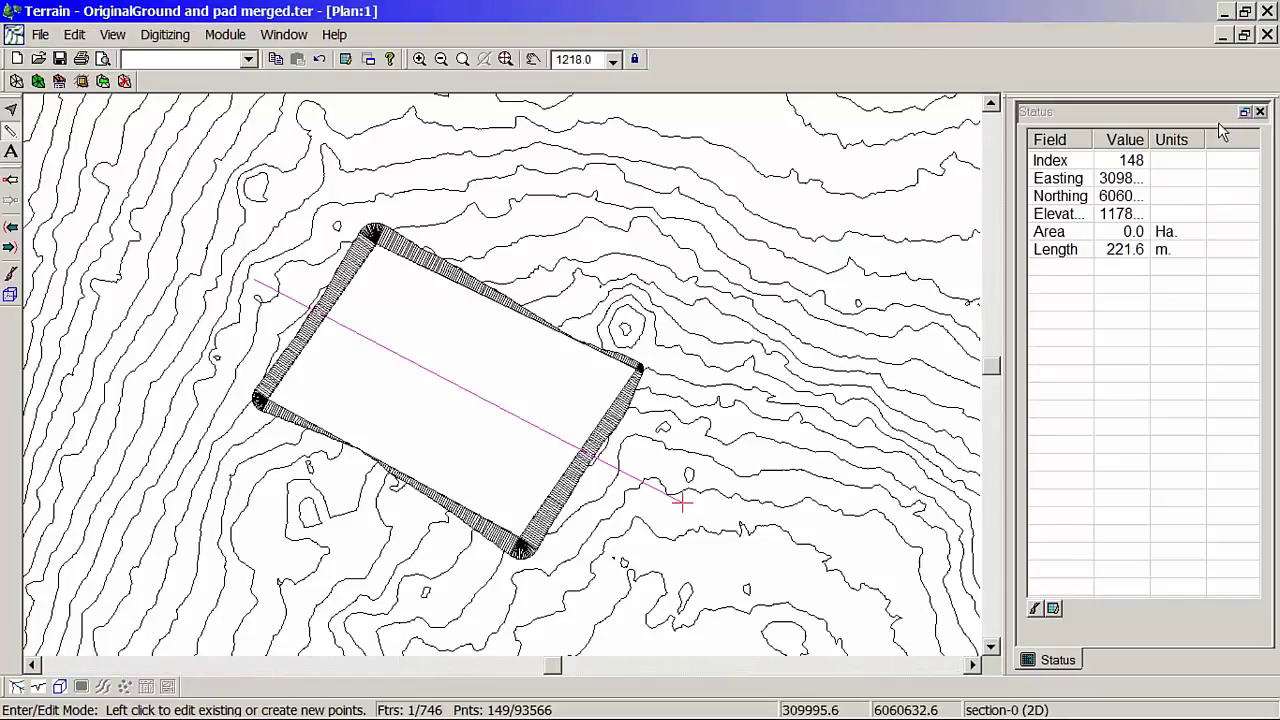
click(1244, 35)
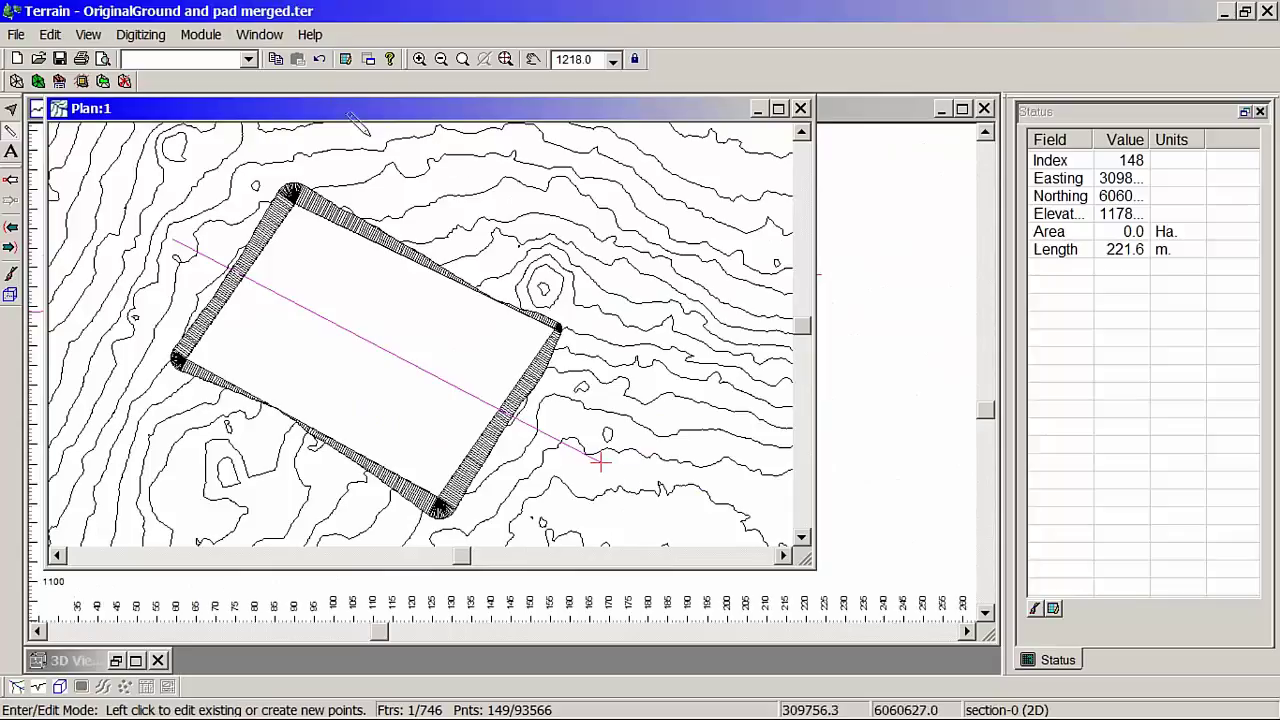
click(259, 34)
click(278, 100)
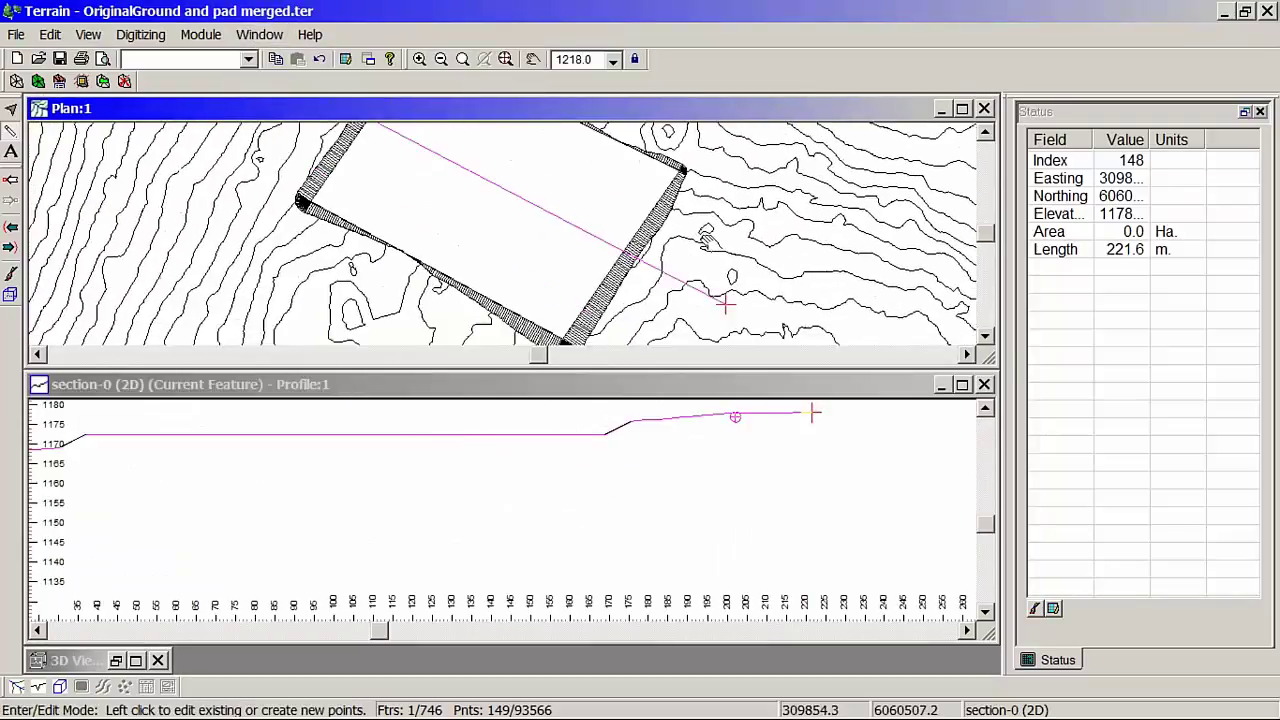
drag(731, 273, 758, 251)
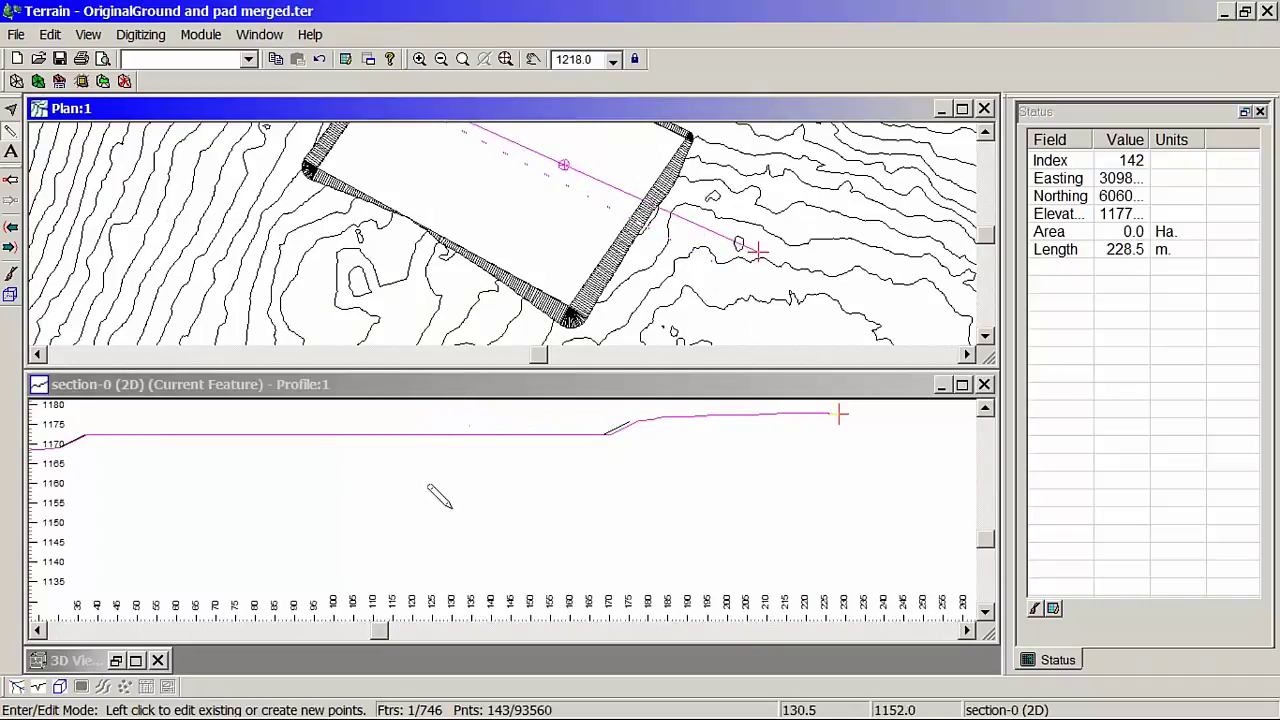
Clear all projected features from the section profile window's display options.
right_click(436, 450)
click(533, 424)
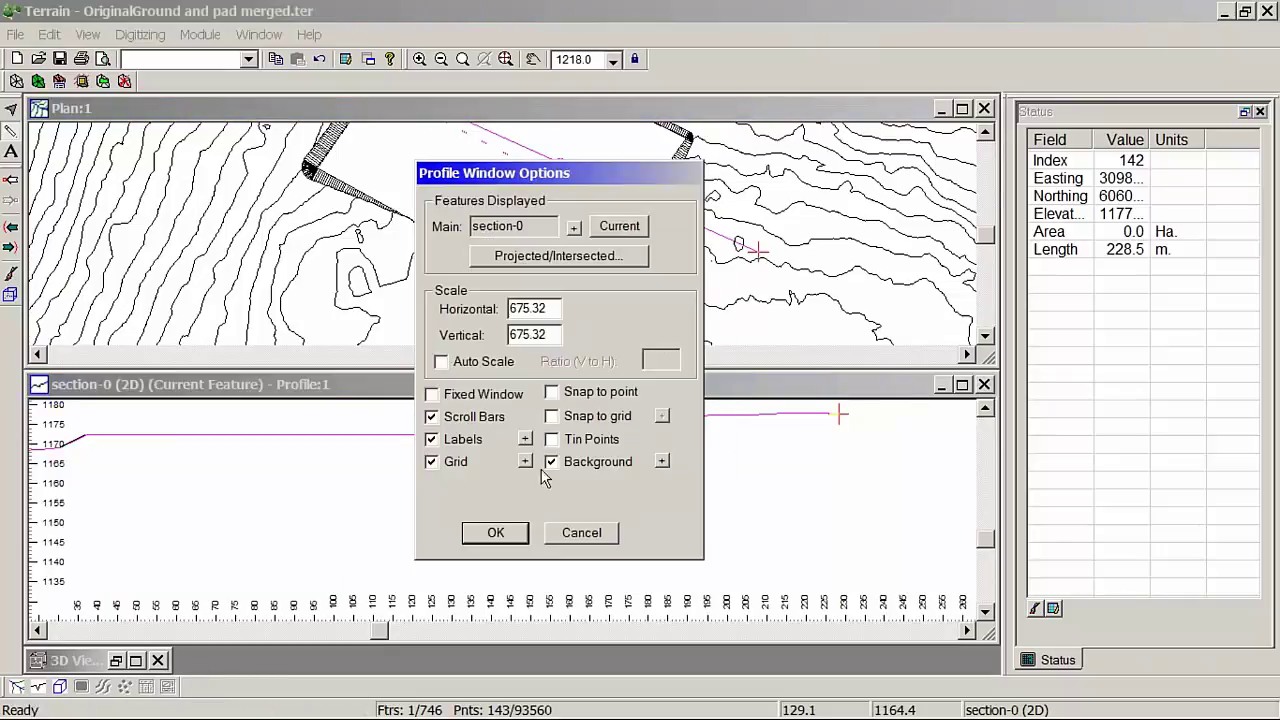
click(545, 260)
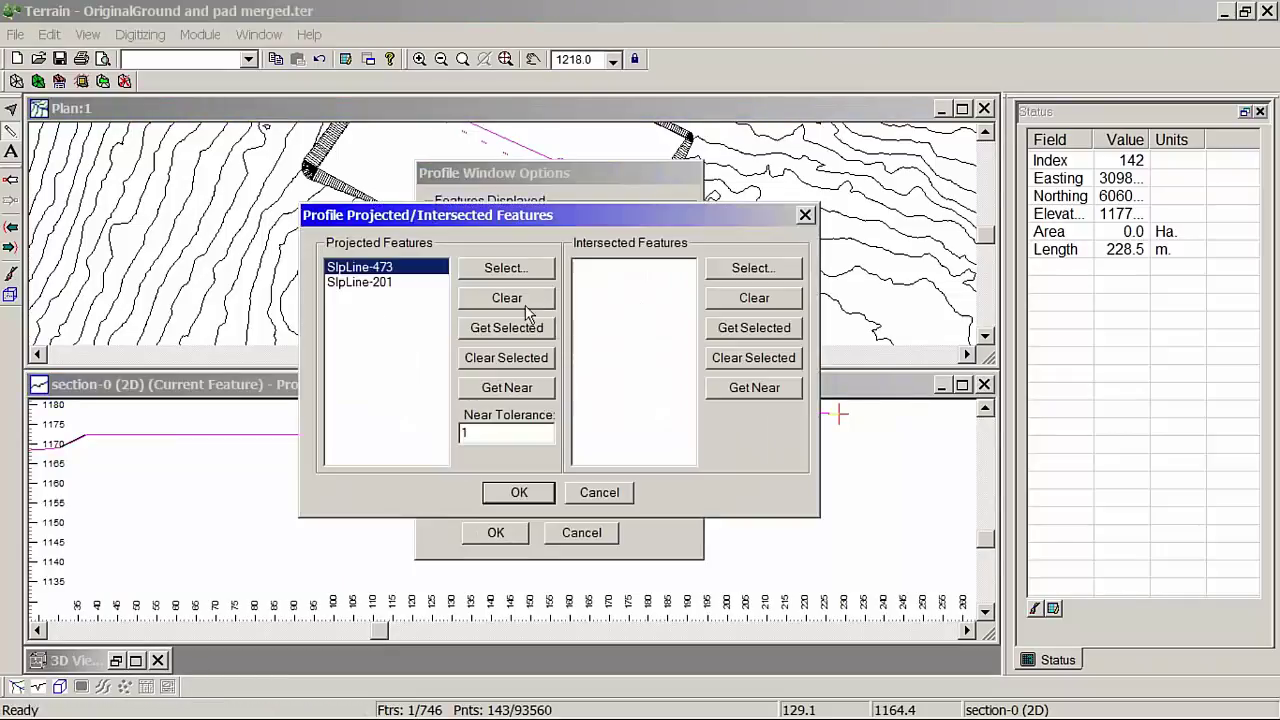
click(506, 297)
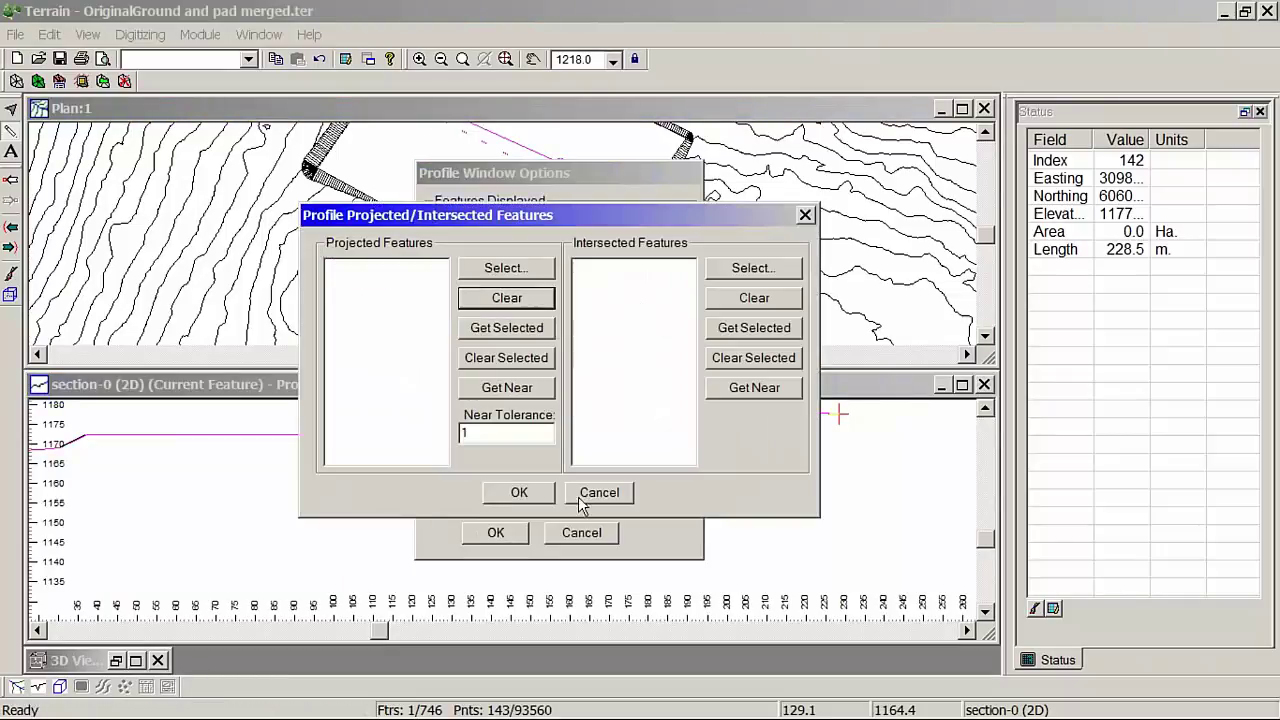
click(519, 492)
click(496, 533)
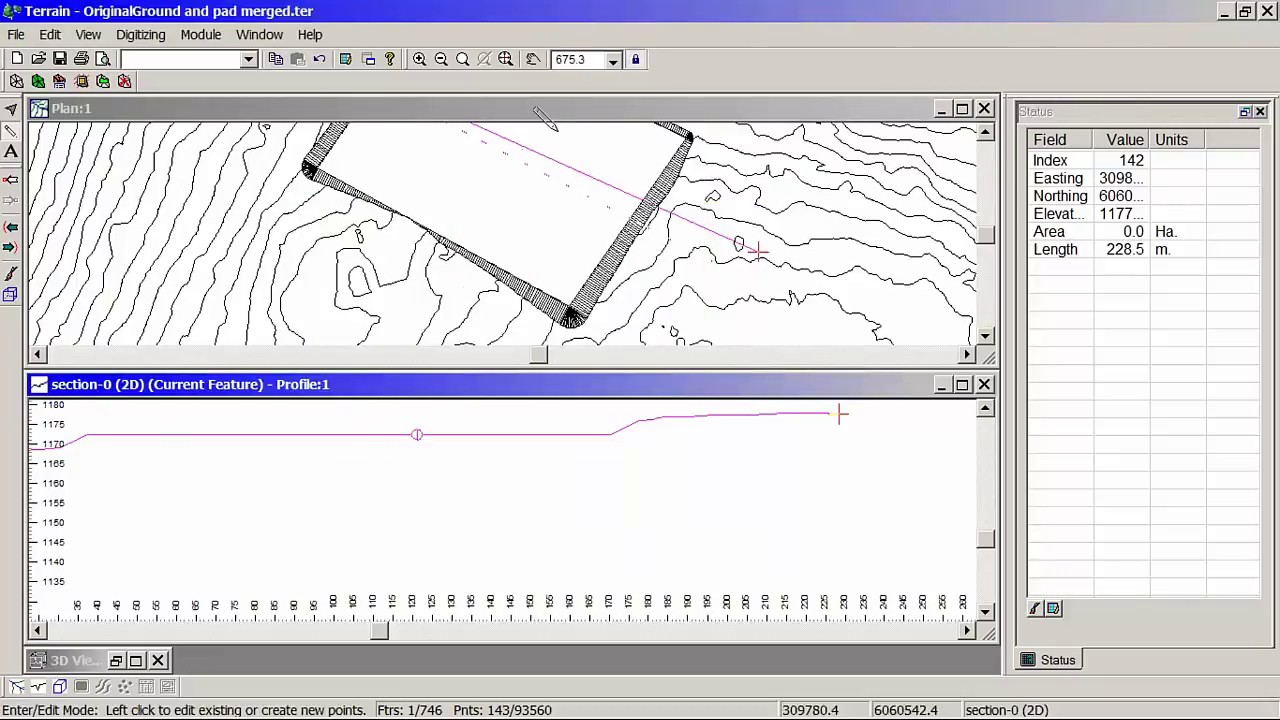
Create a new Multi-Plot window and insert a sub-view of Plan:1 on its page.
mouse_move(668, 717)
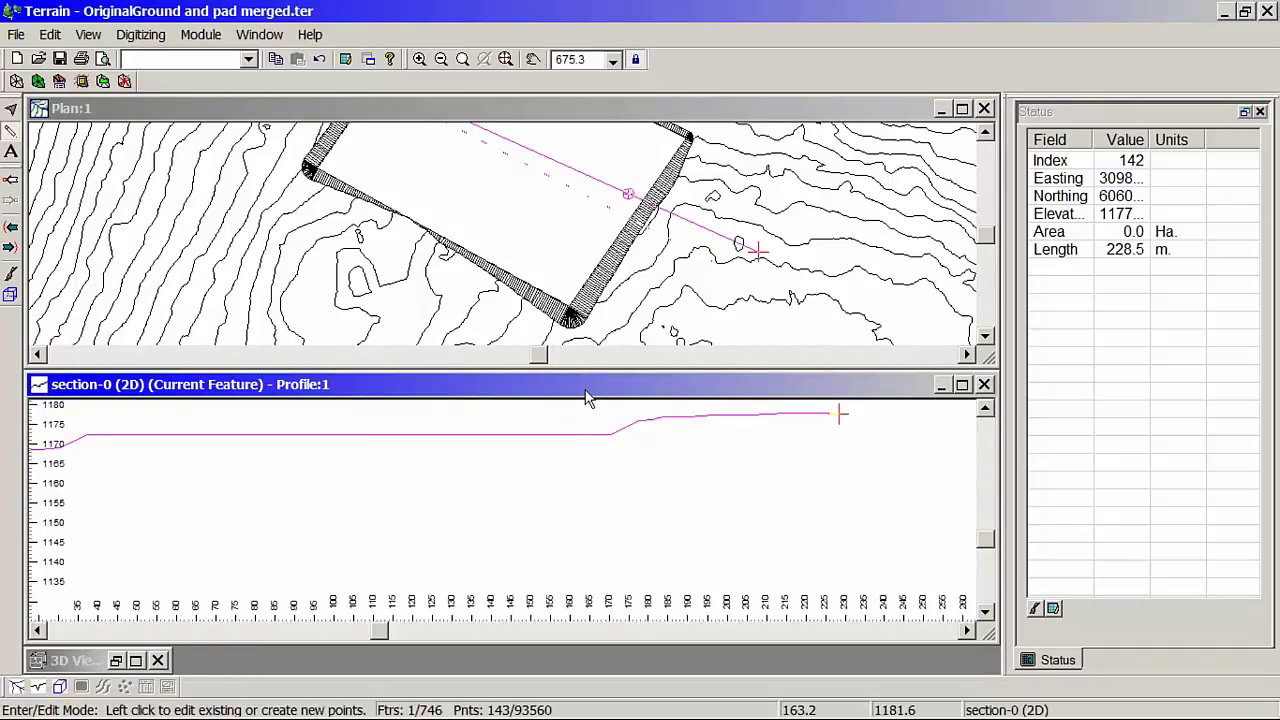
click(270, 36)
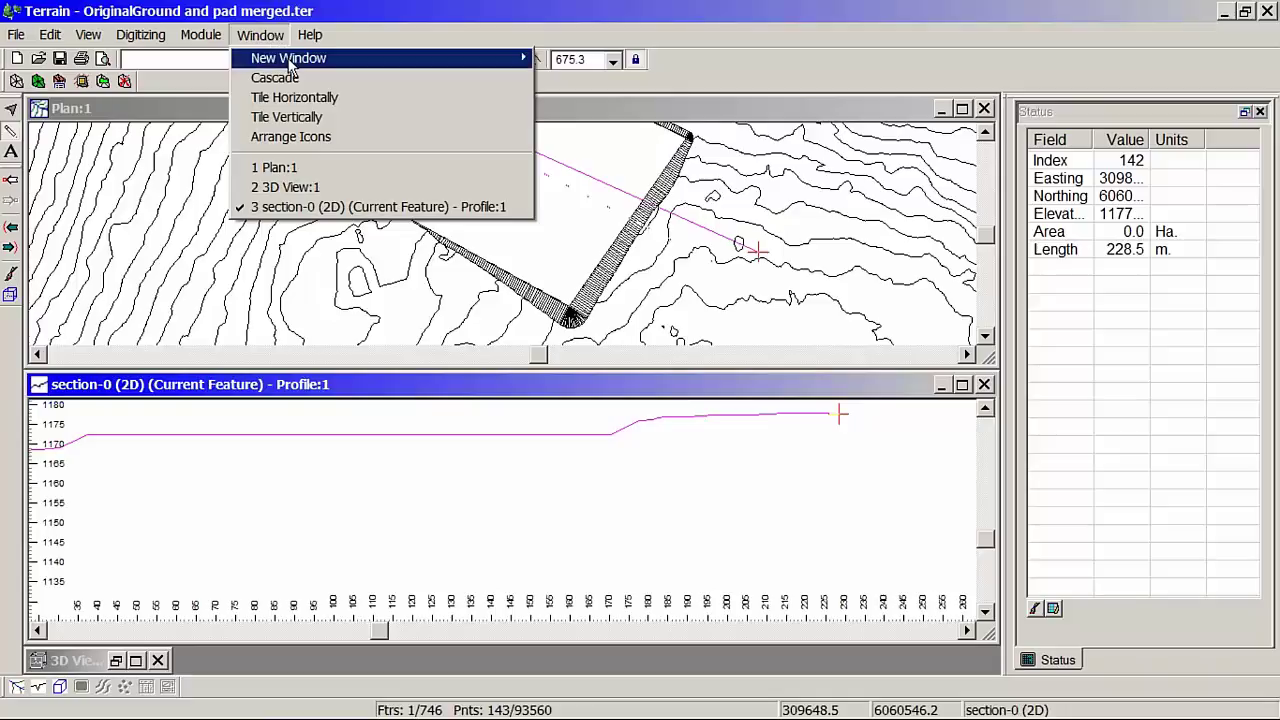
mouse_move(290, 60)
click(575, 98)
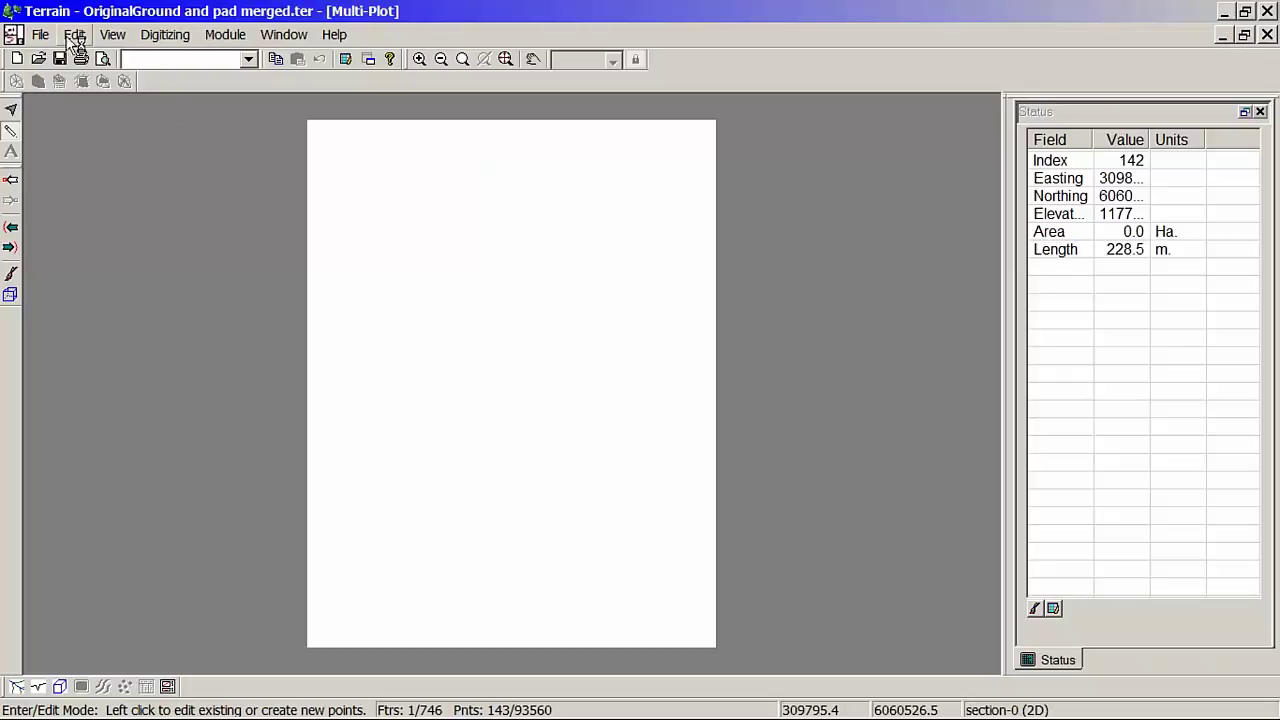
click(75, 35)
mouse_move(200, 128)
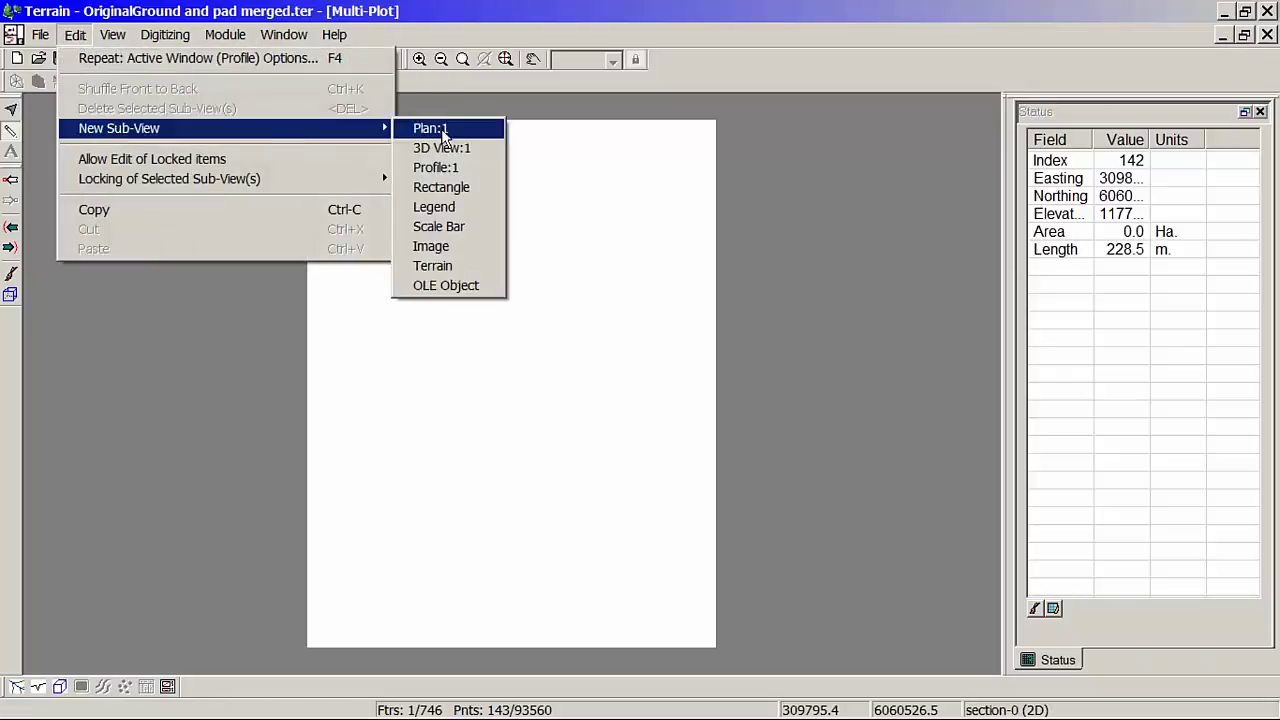
click(438, 132)
drag(529, 336, 509, 297)
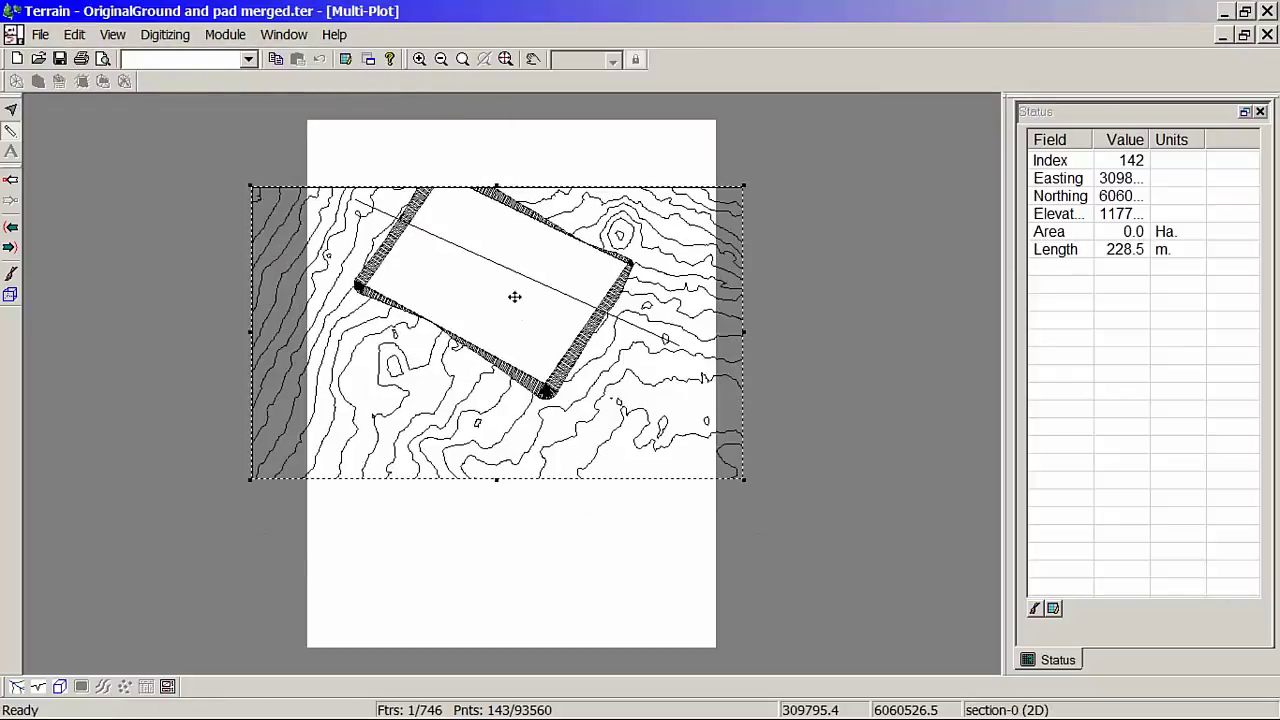
Set the plan sub-view's scale to 2000.
double_click(509, 297)
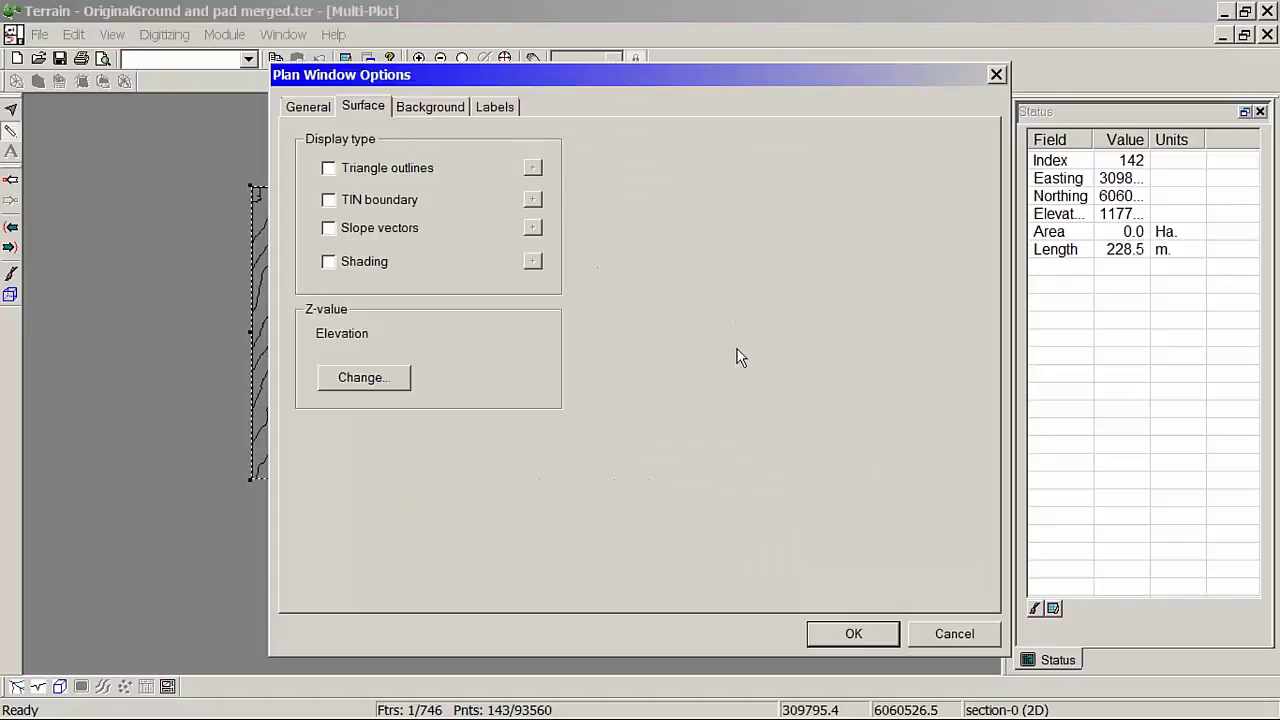
click(760, 325)
click(318, 108)
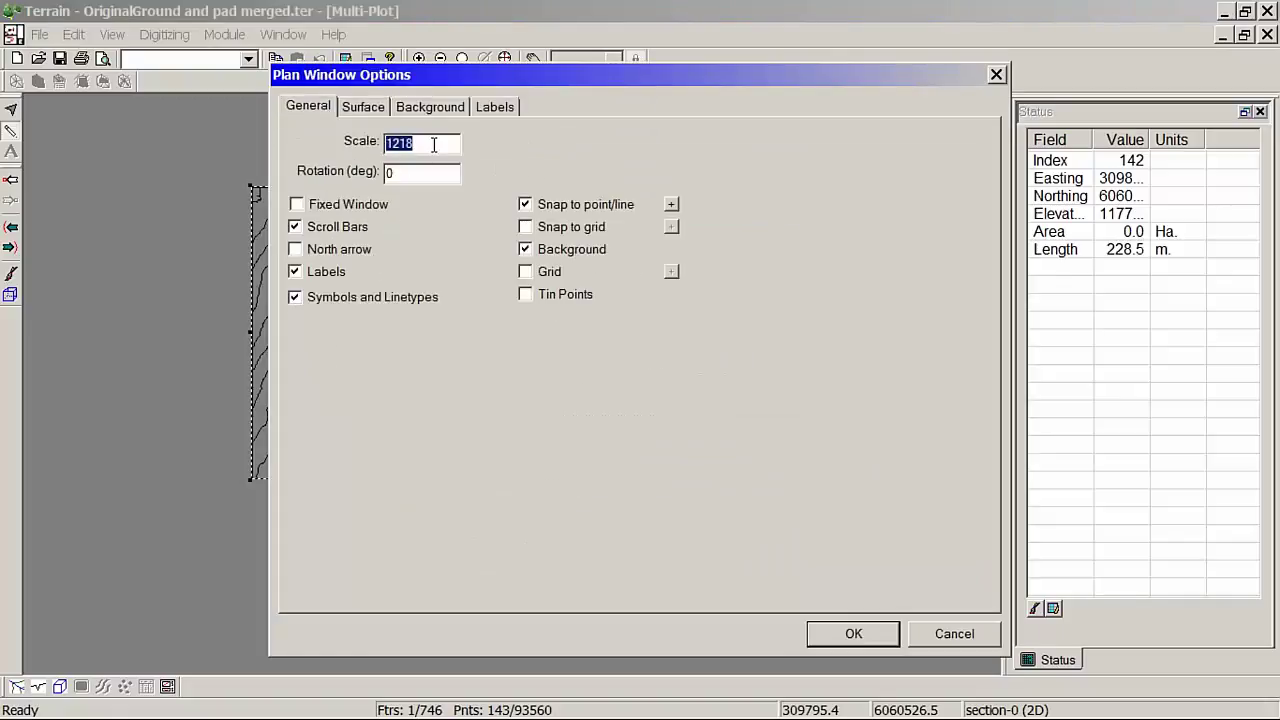
text(2000)
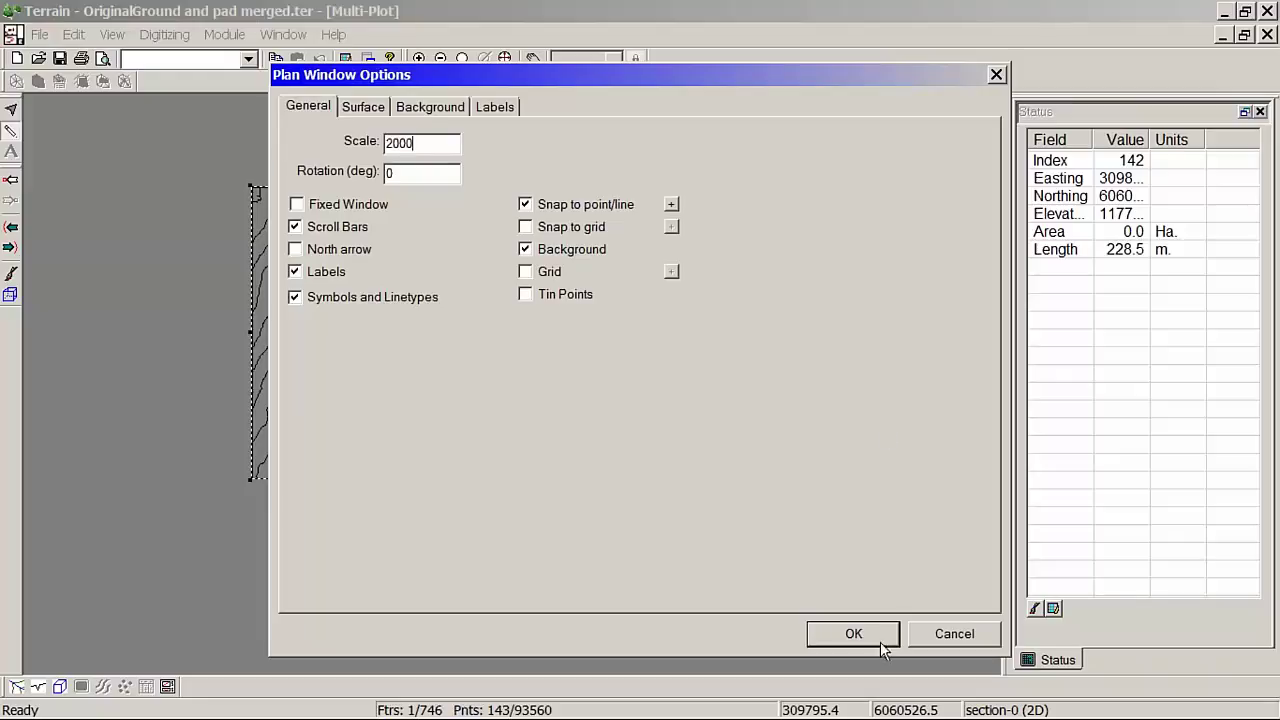
click(854, 634)
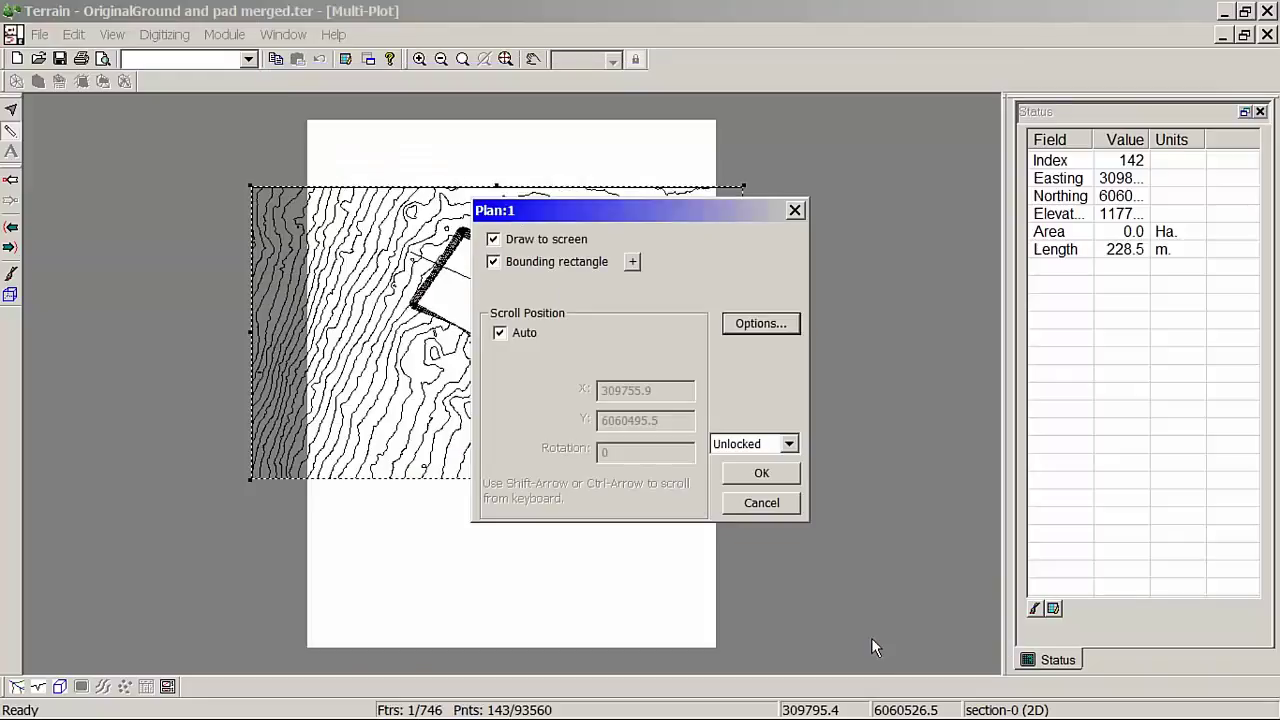
click(761, 474)
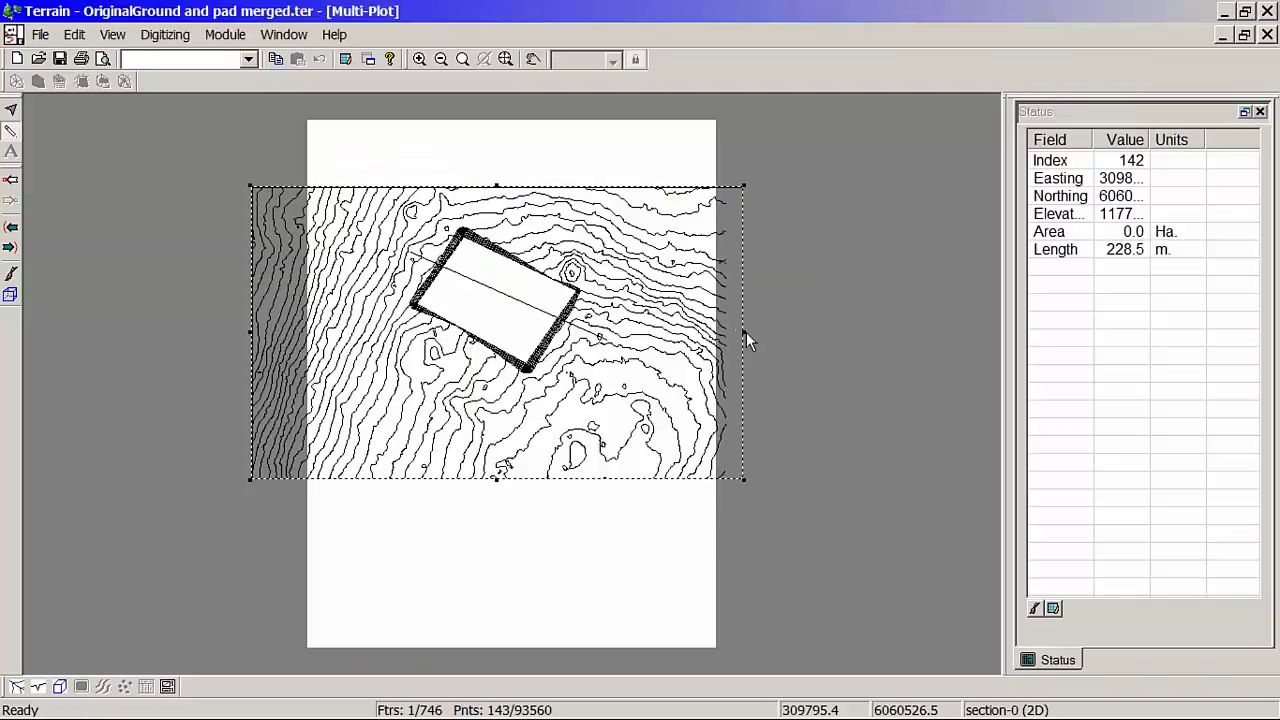
Narrow the plan sub-view to the page width and place it in the upper part of the page.
drag(746, 332, 698, 332)
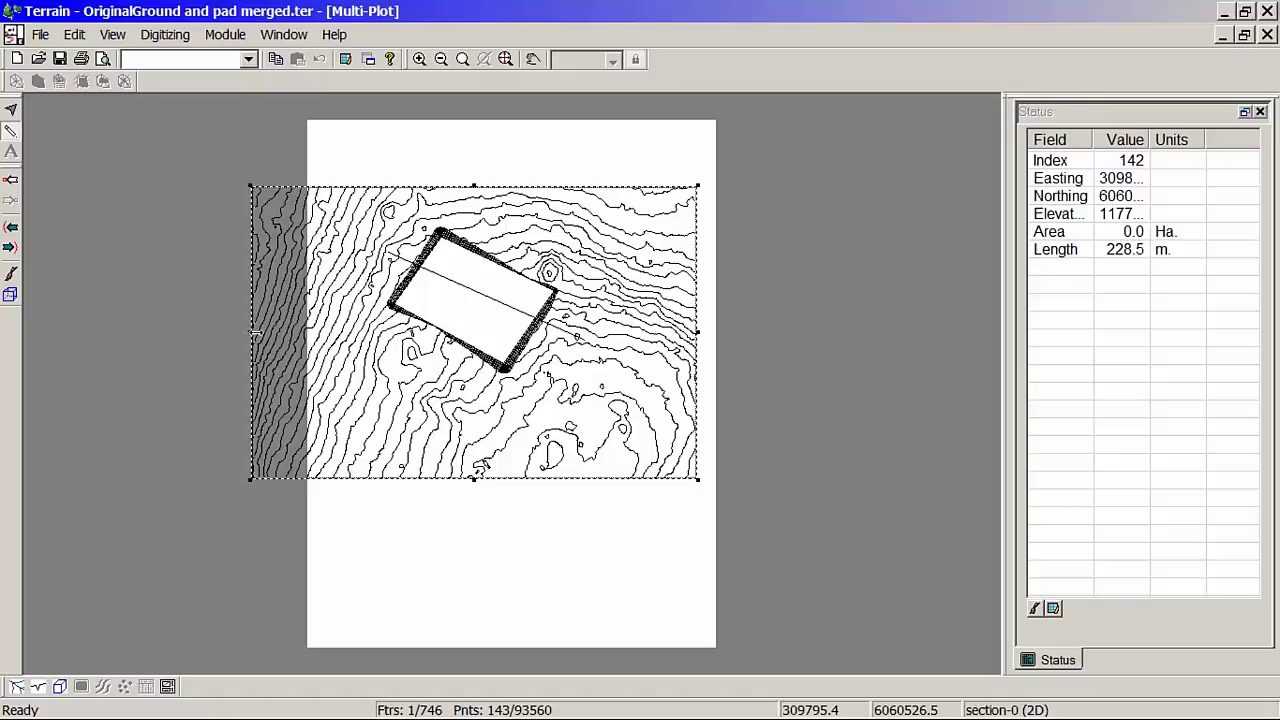
drag(303, 340, 305, 340)
drag(438, 327, 449, 270)
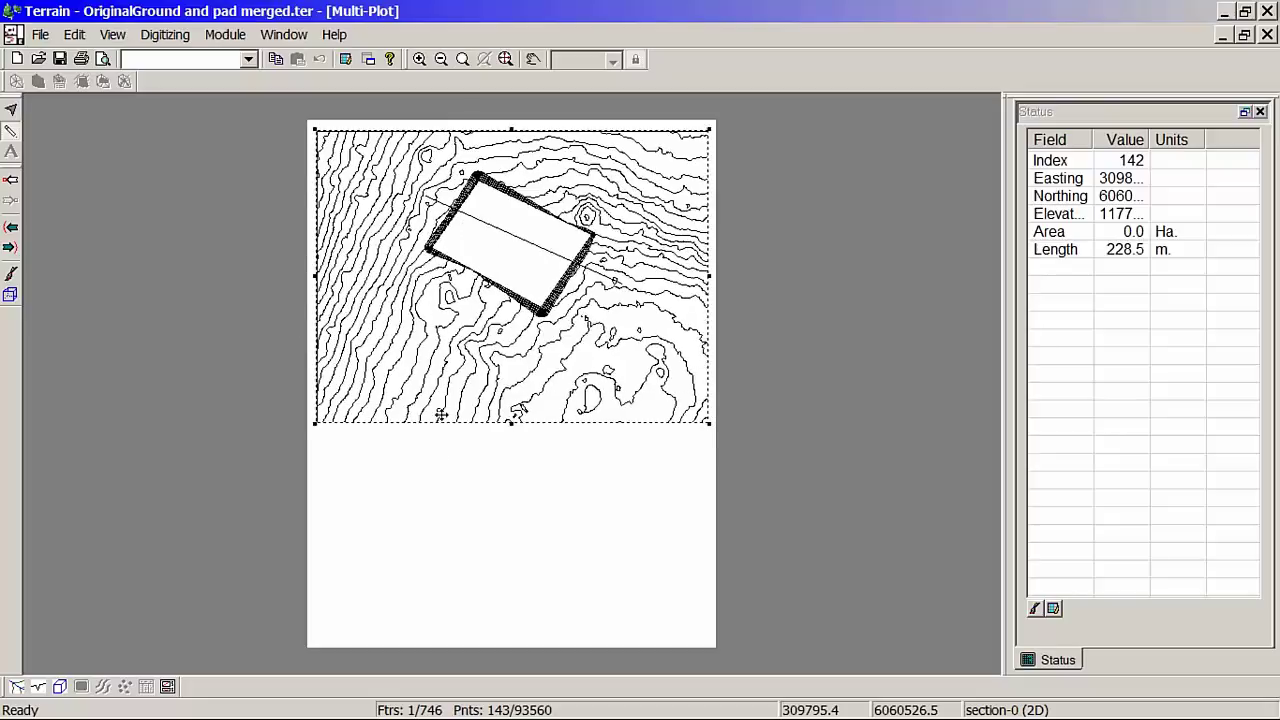
Insert a sub-view of Profile:1 and set its horizontal and vertical scales to 2000.
click(75, 34)
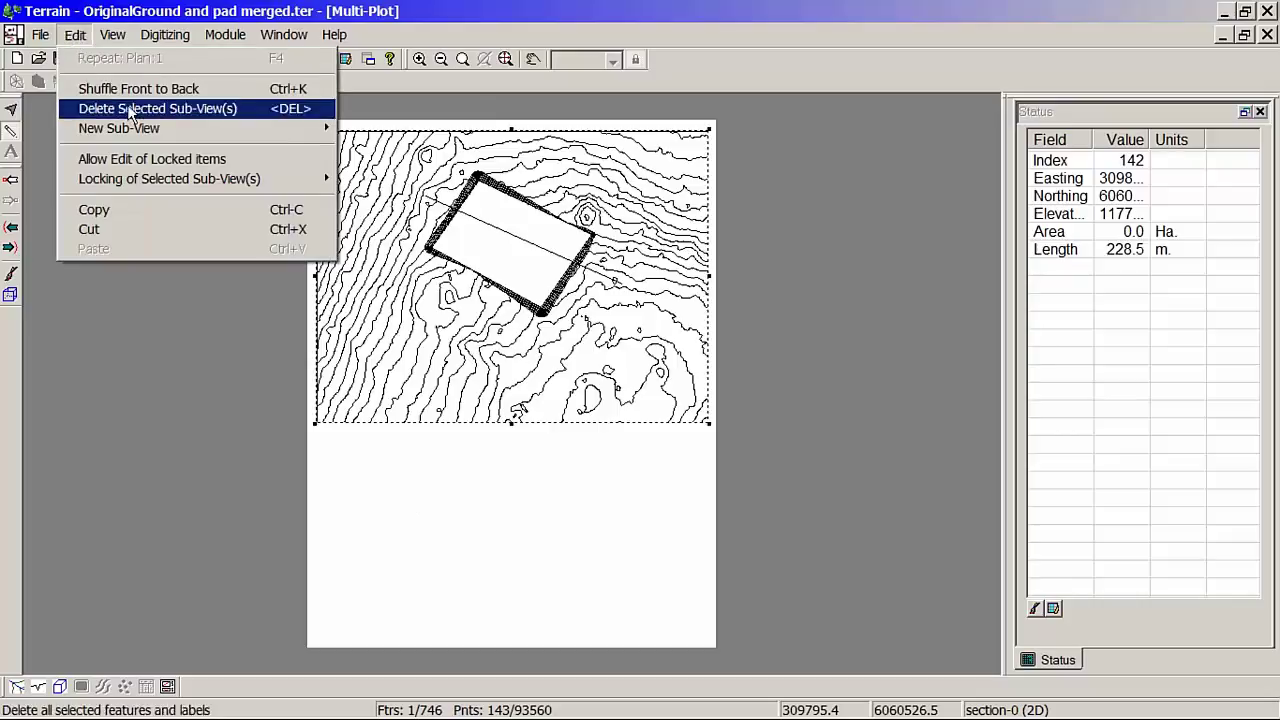
mouse_move(181, 179)
mouse_move(175, 136)
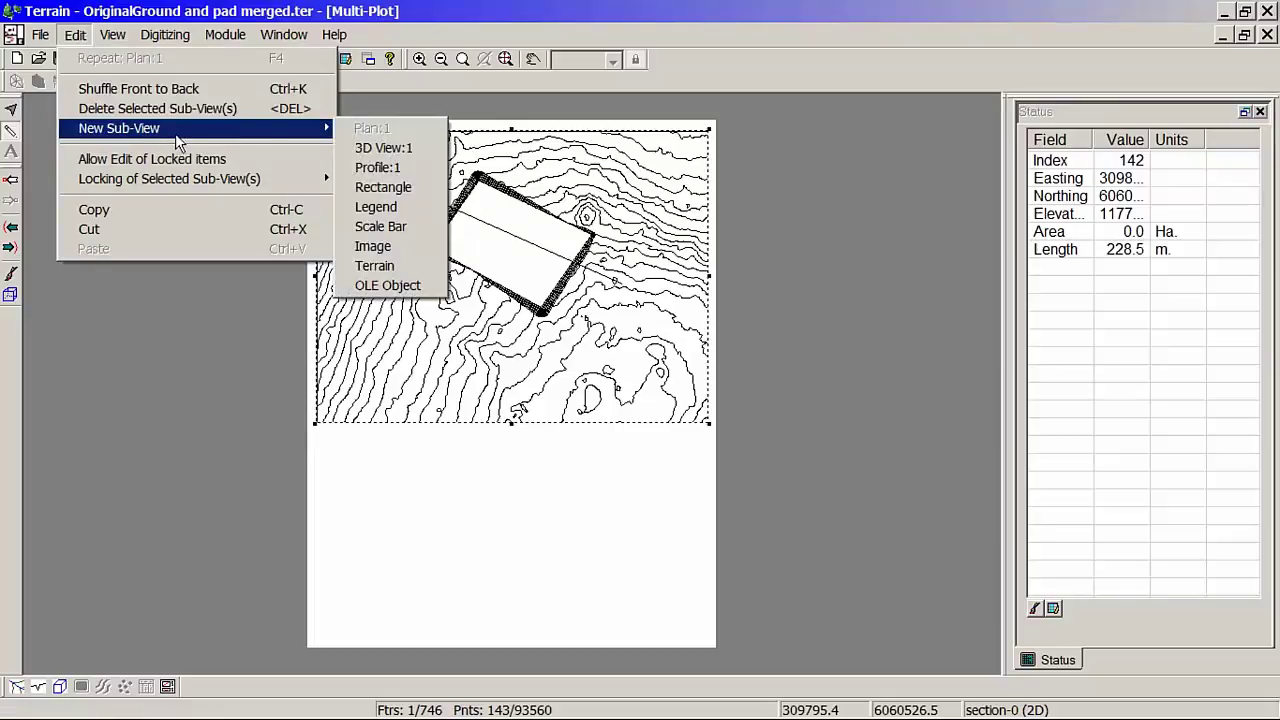
click(398, 168)
double_click(533, 412)
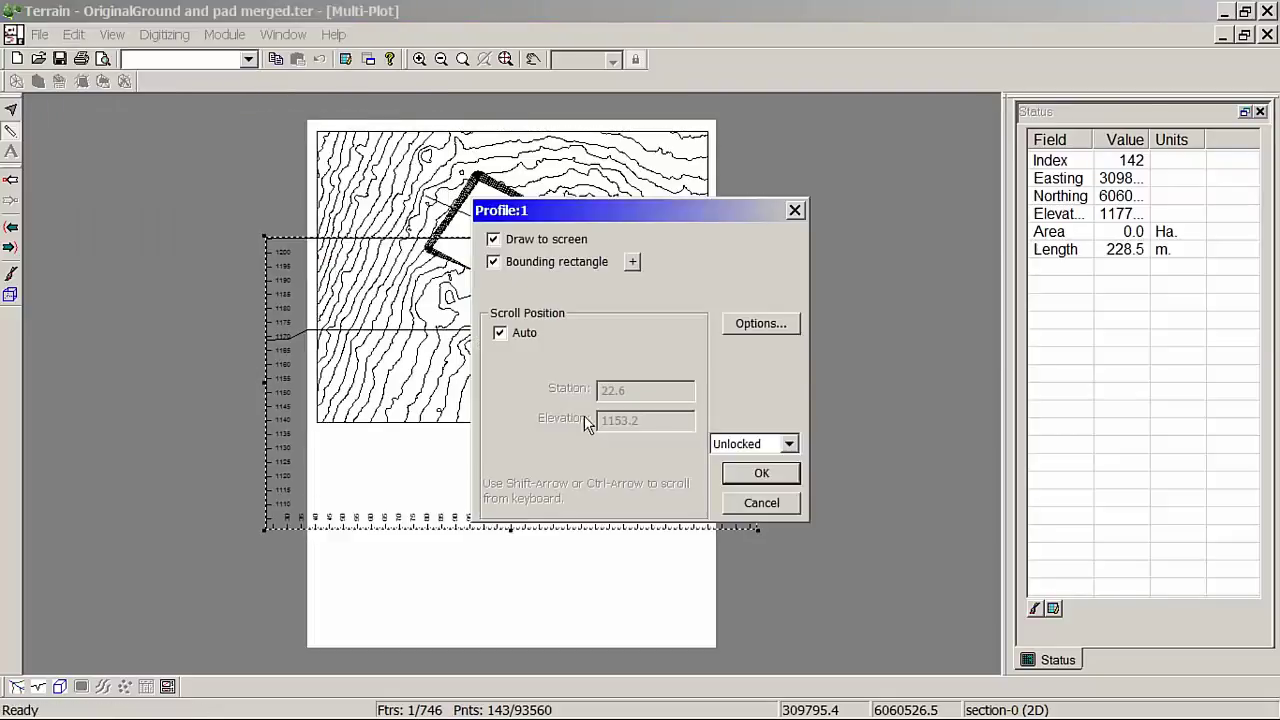
click(788, 329)
double_click(550, 312)
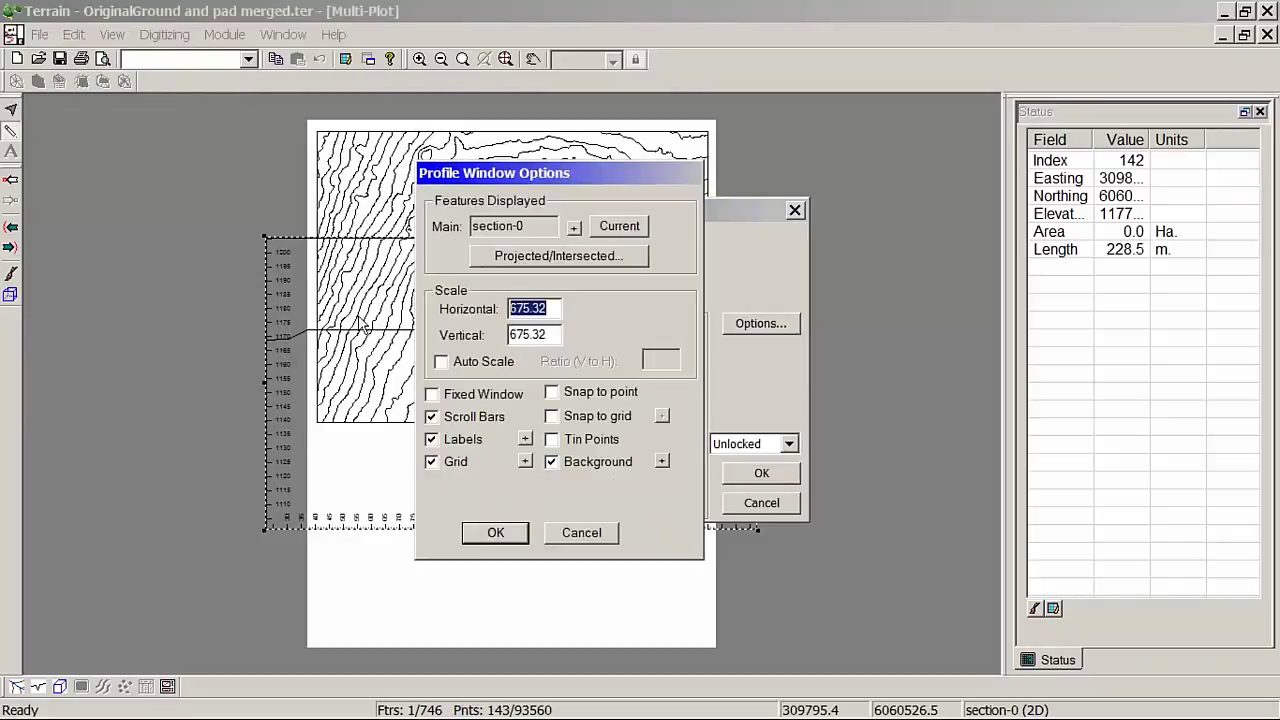
text(2000)
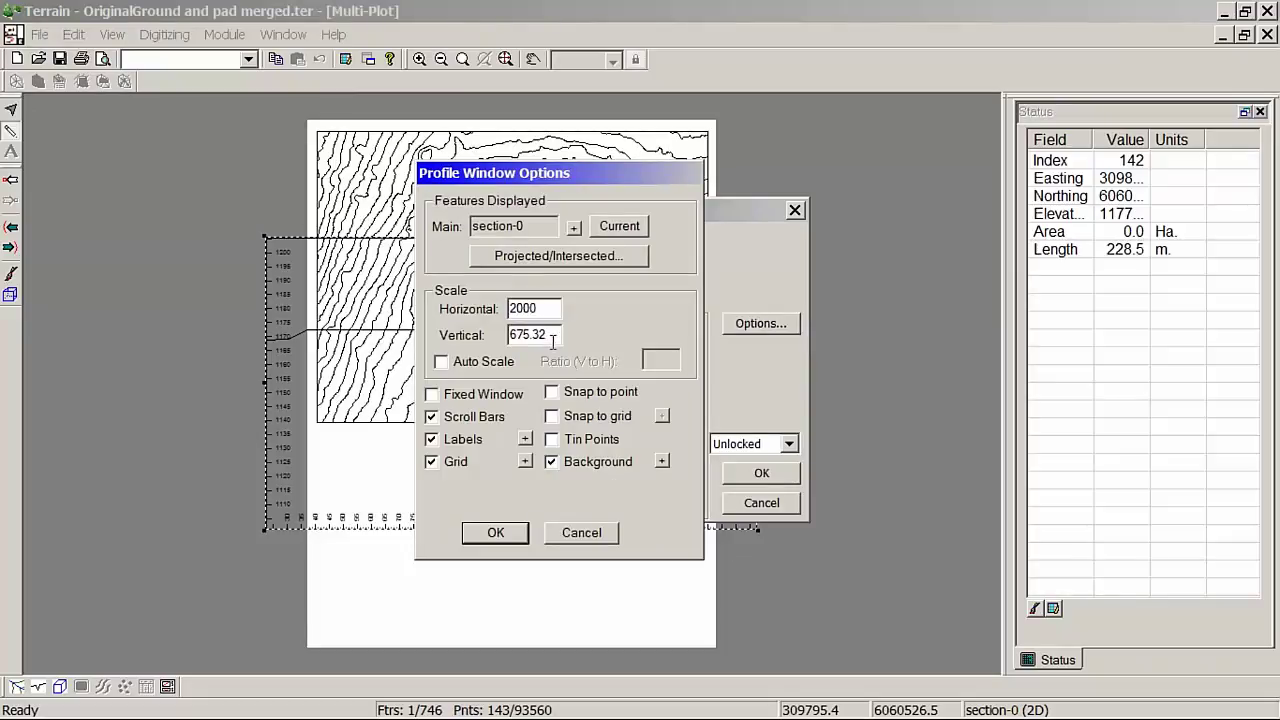
drag(554, 338, 448, 338)
text(2)
click(498, 535)
click(761, 475)
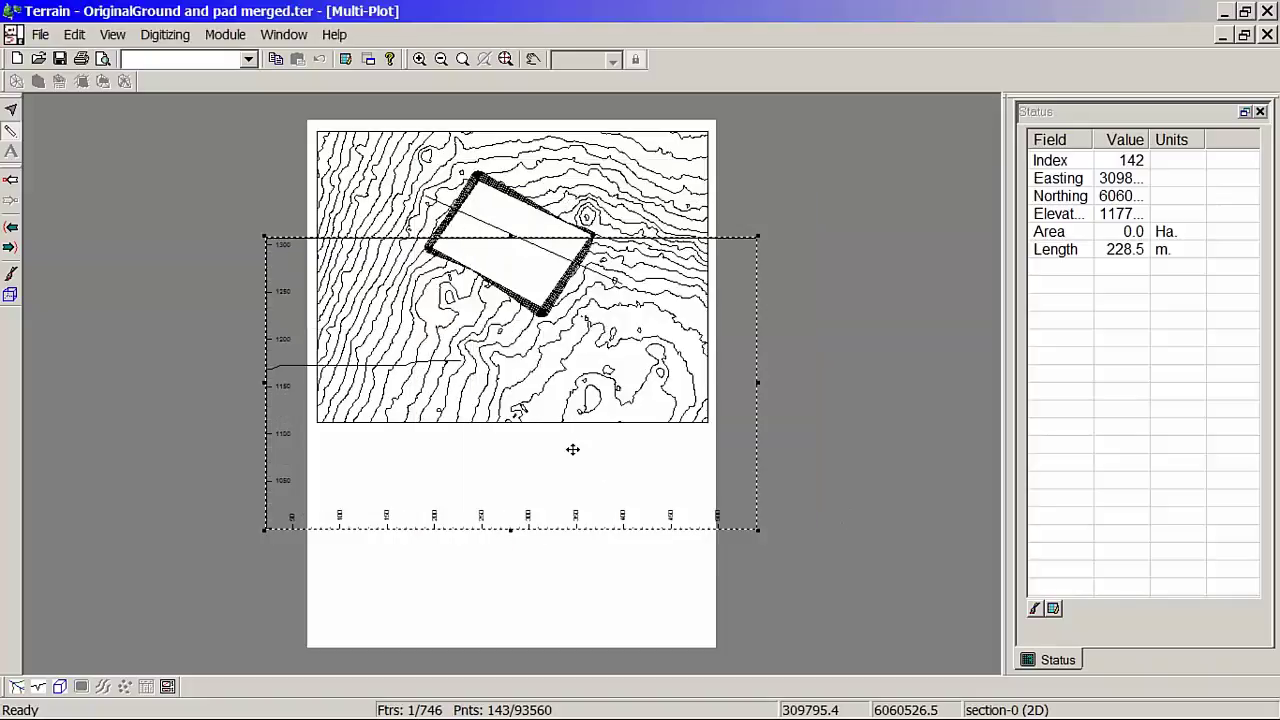
Move the profile sub-view down the page and switch it to manual scrolling, shifting the whole section line into view.
drag(481, 407, 491, 555)
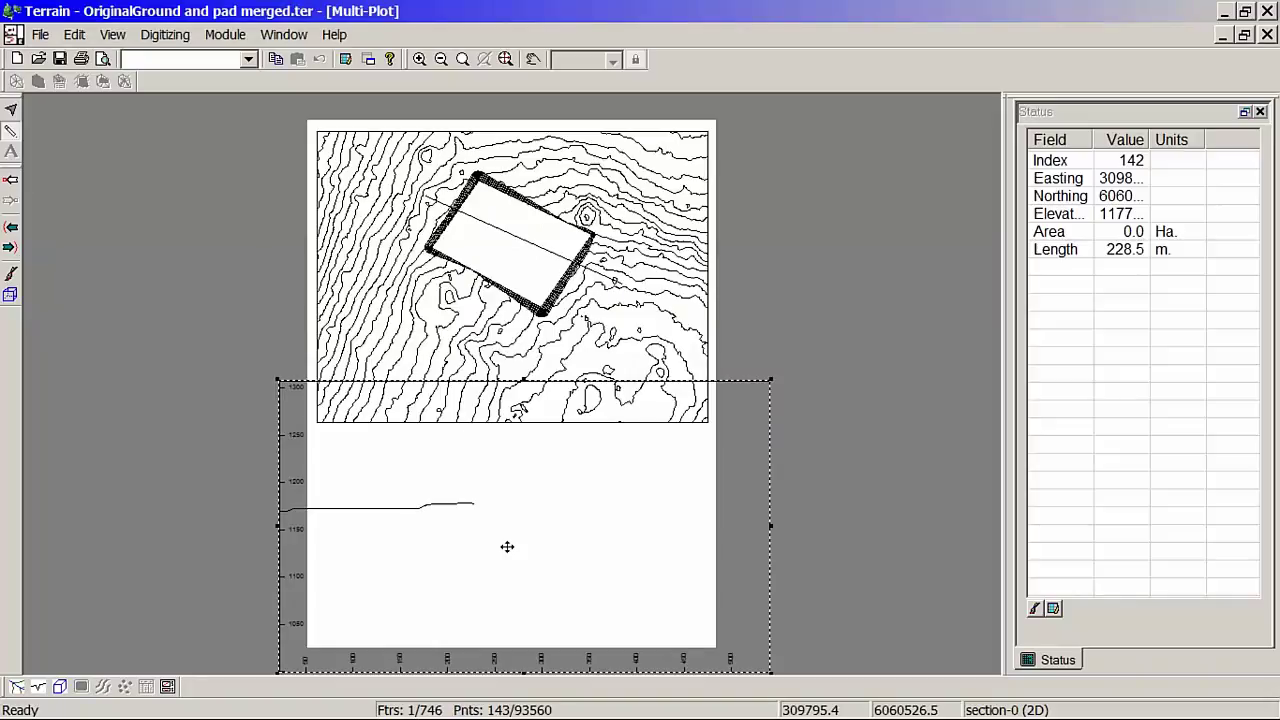
shift+click(507, 547)
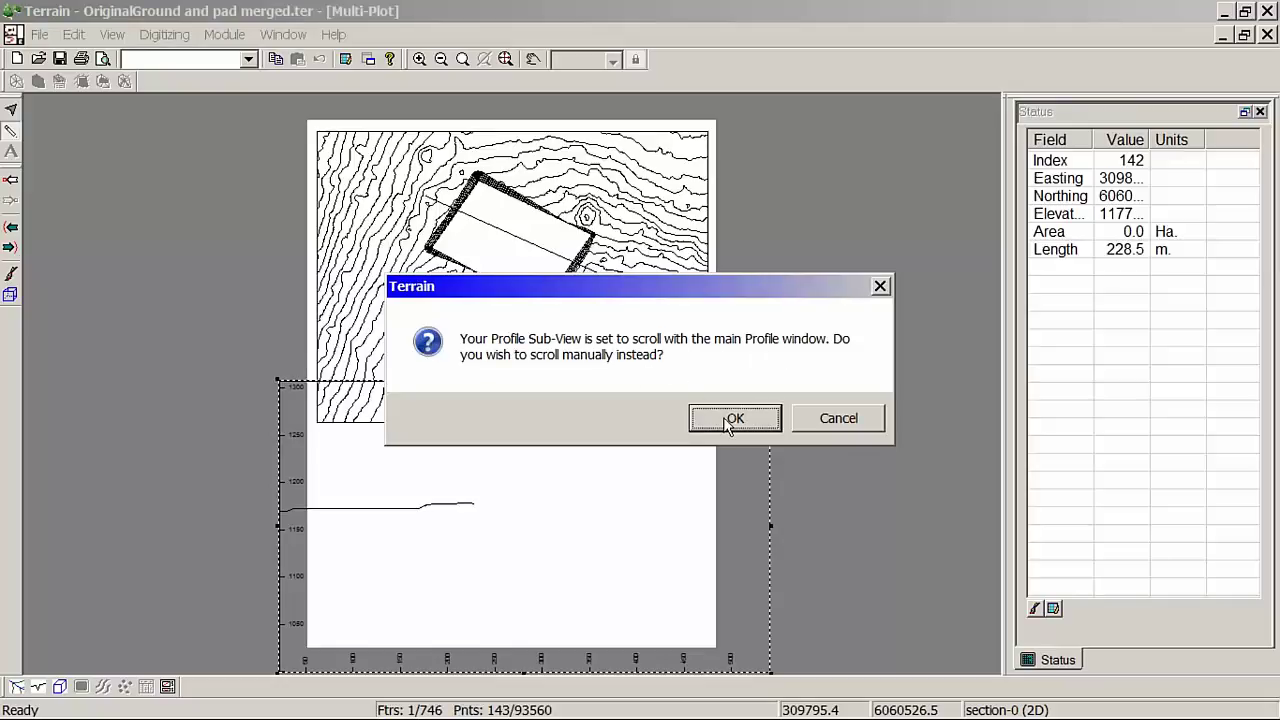
click(725, 419)
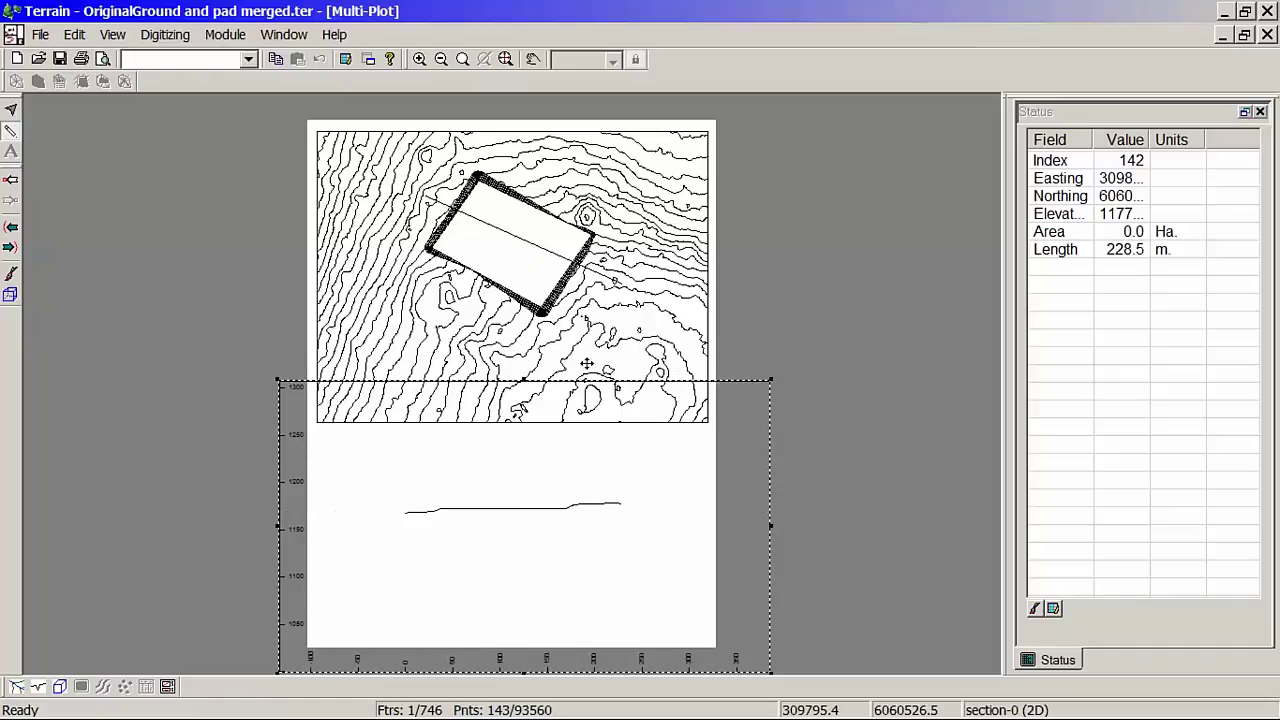
Resize the profile sub-view to fill the page area beneath the plan, aligned with the plan's side edges.
scroll(607, 352, down, 1)
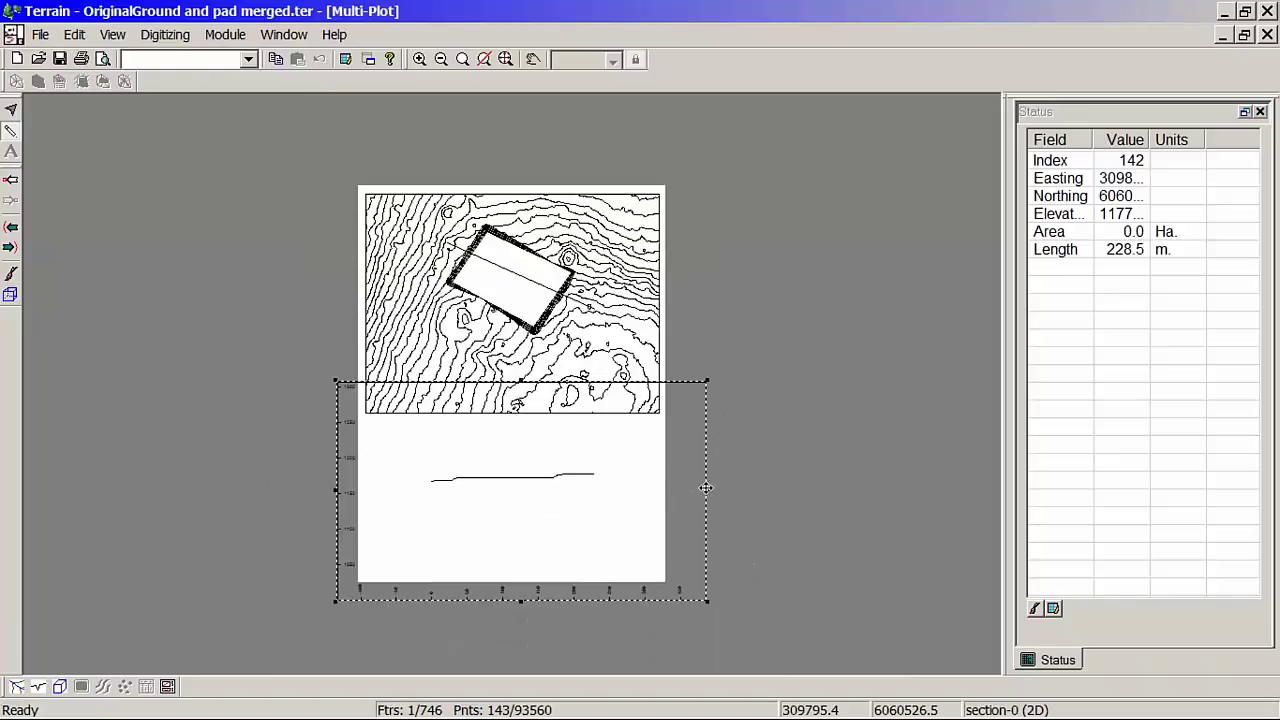
drag(705, 487, 651, 491)
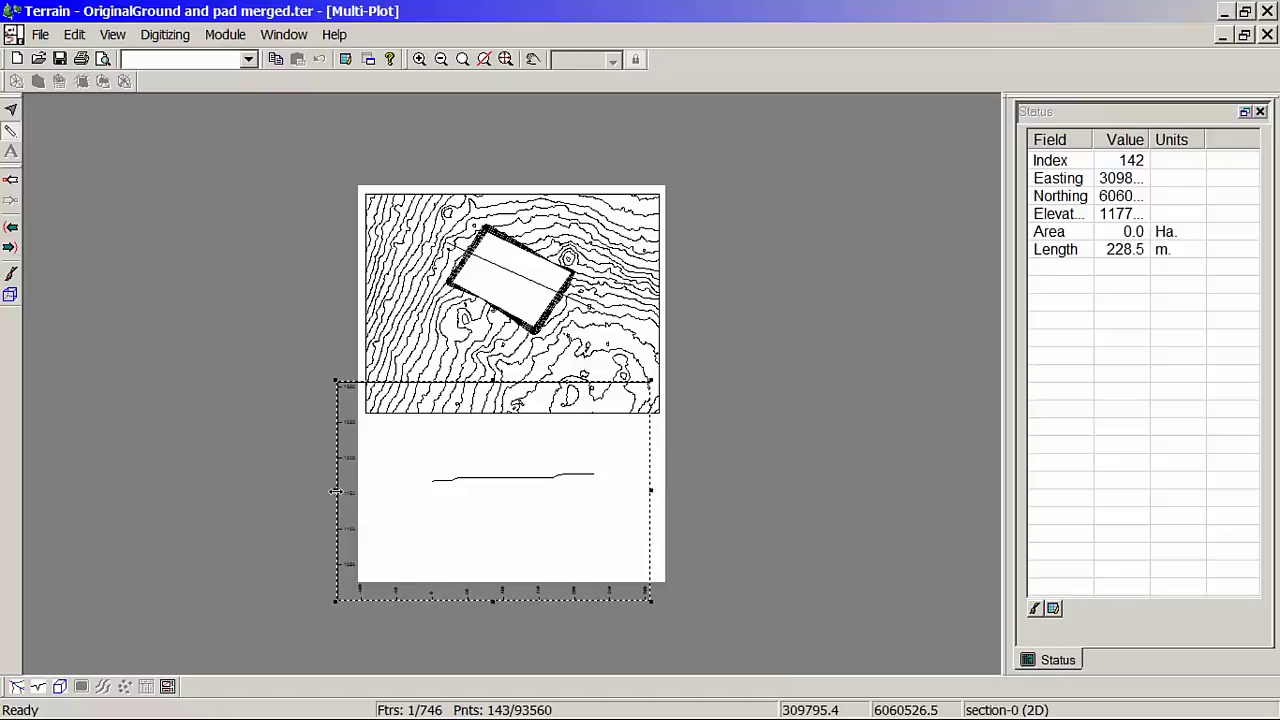
drag(352, 490, 365, 490)
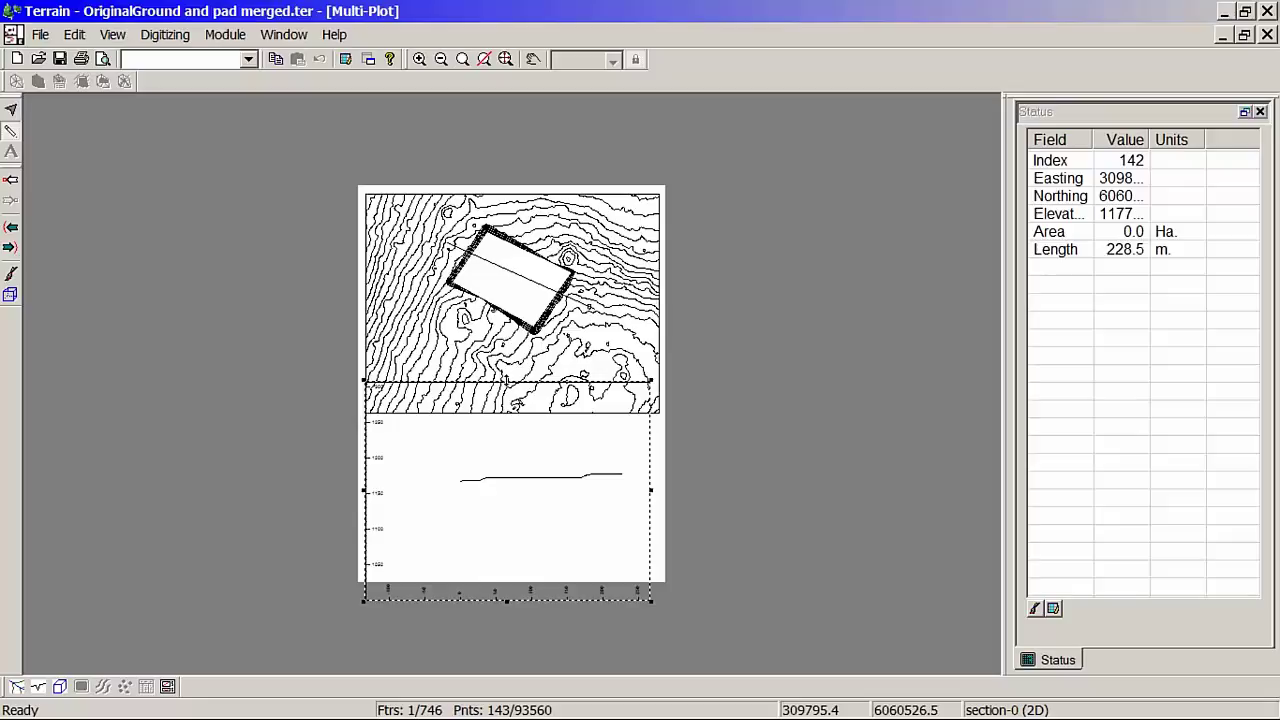
drag(516, 402, 508, 411)
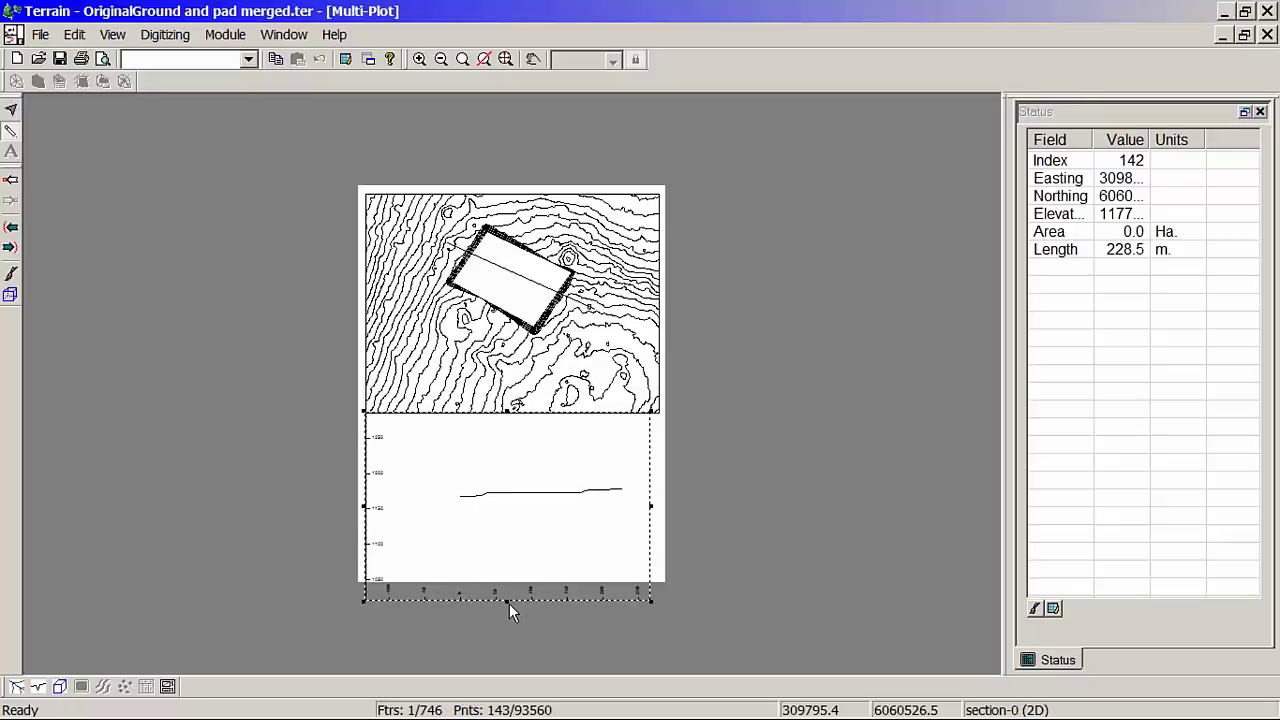
drag(509, 601, 509, 575)
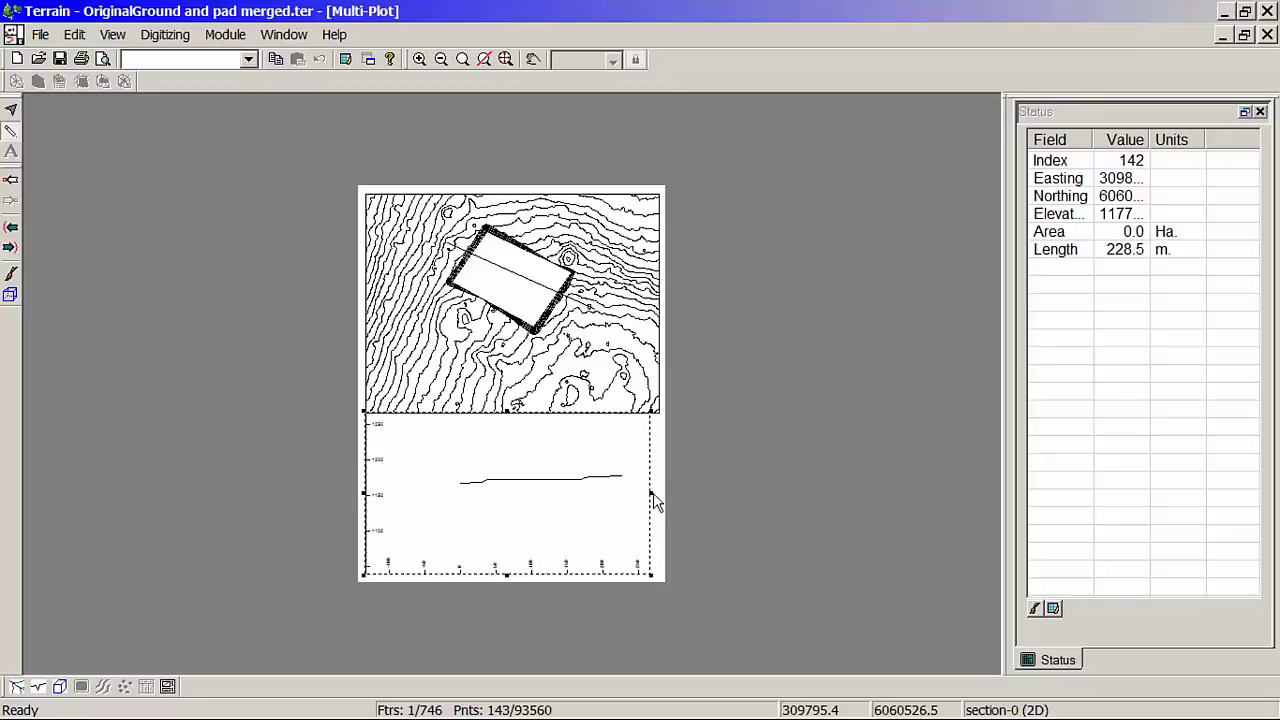
drag(650, 493, 659, 493)
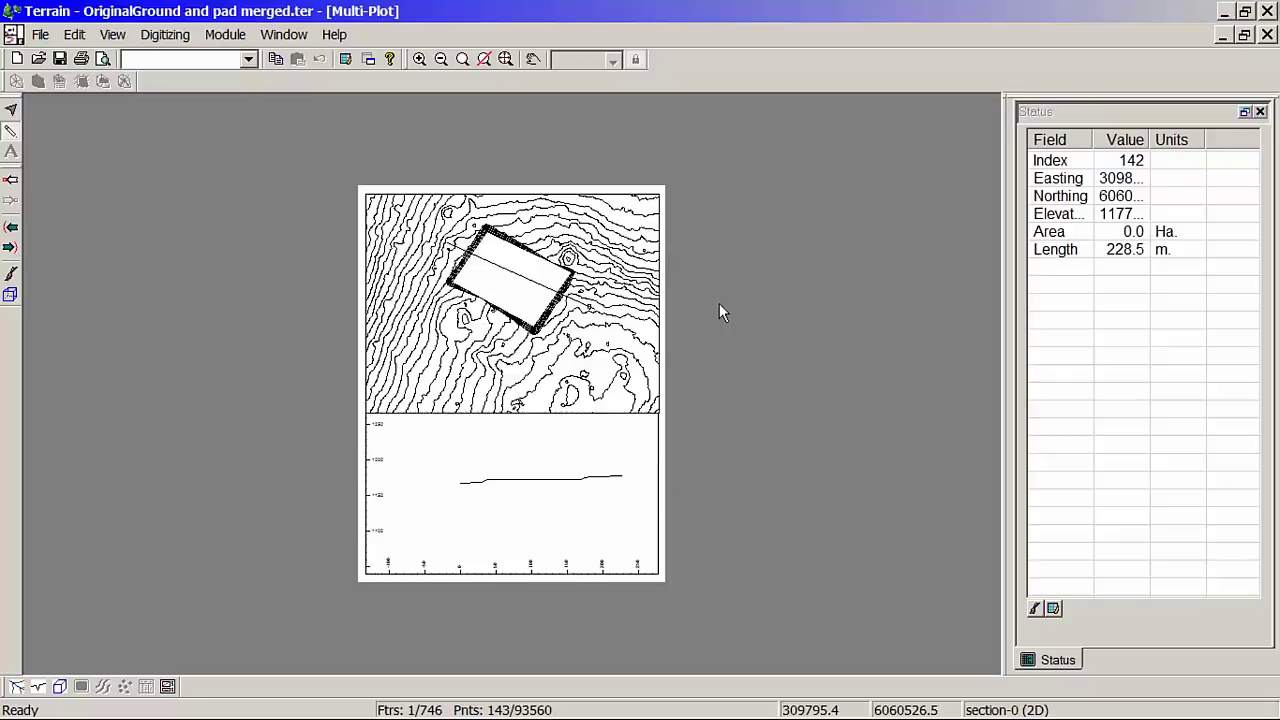
Turn on grid snapping and the visible grid for the multi-plot page, with a spacing of 5 millimeters.
double_click(719, 304)
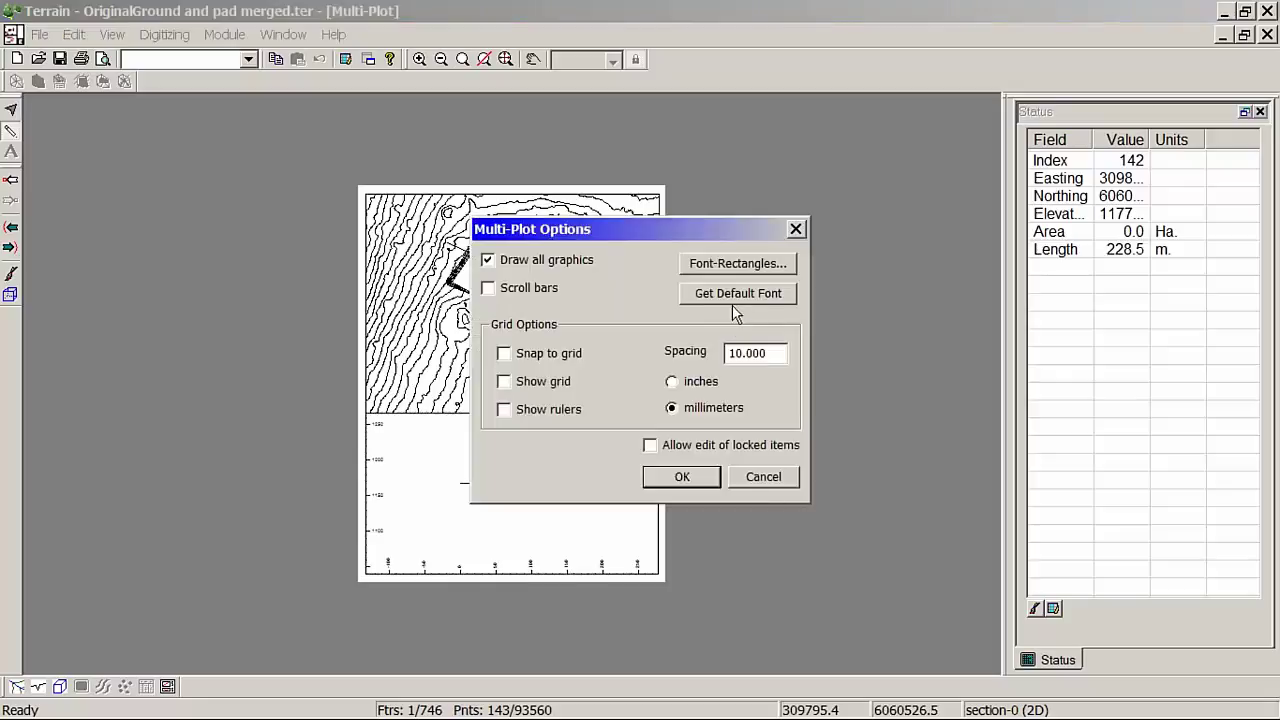
click(562, 350)
drag(776, 353, 638, 350)
text(5)
click(685, 476)
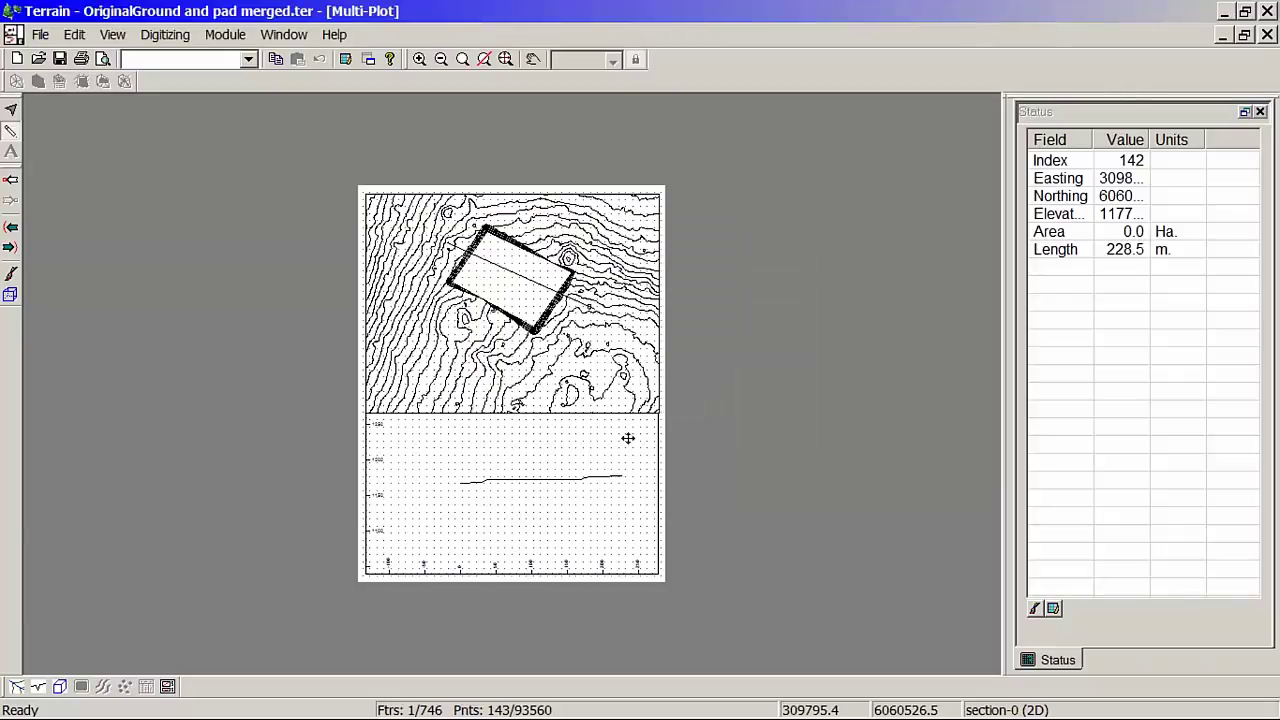
Rotate the plan sub-view so that the pad's long edges run roughly horizontally across the page.
scroll(603, 437, up, 1)
scroll(603, 437, down, 1)
scroll(587, 443, up, 1)
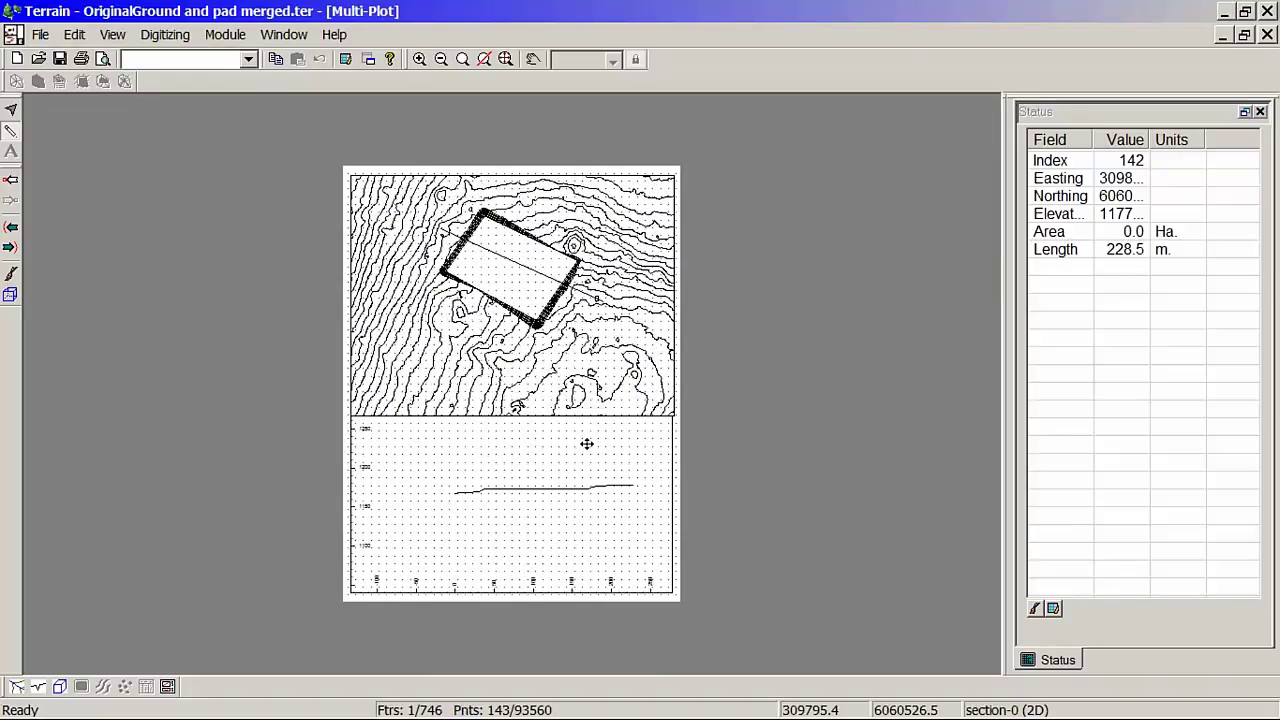
scroll(587, 443, up, 3)
double_click(584, 297)
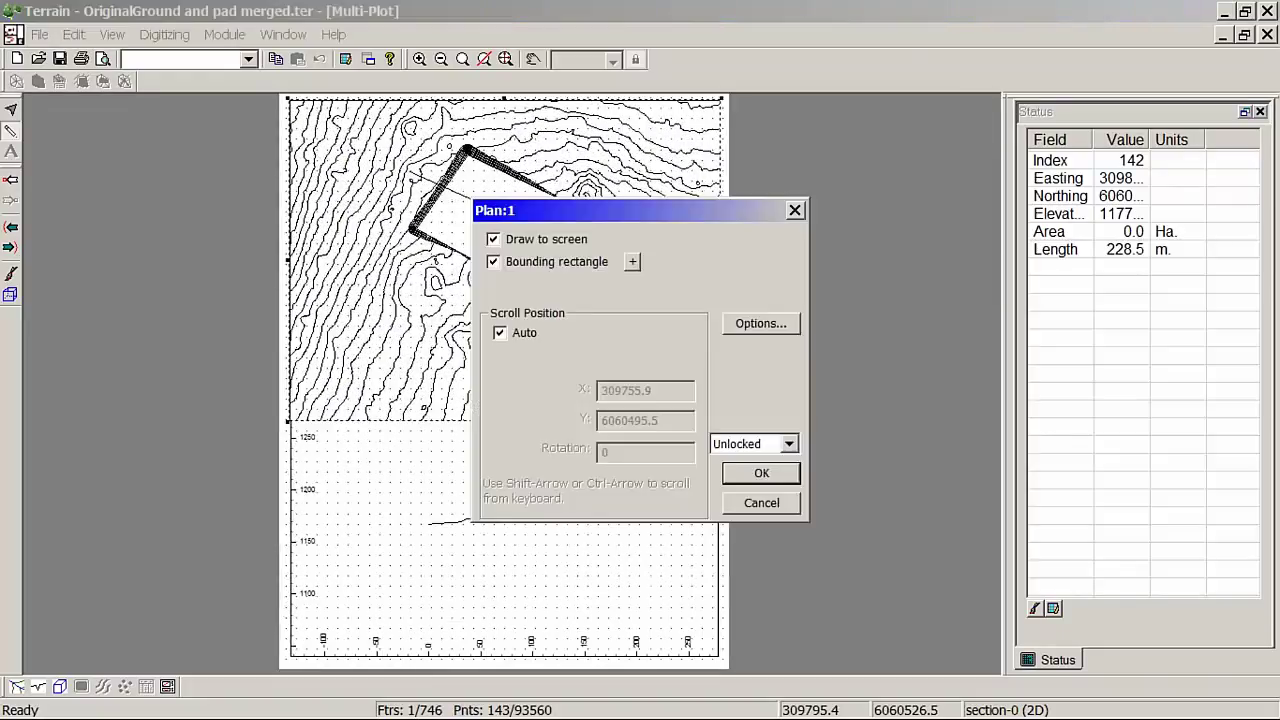
click(762, 323)
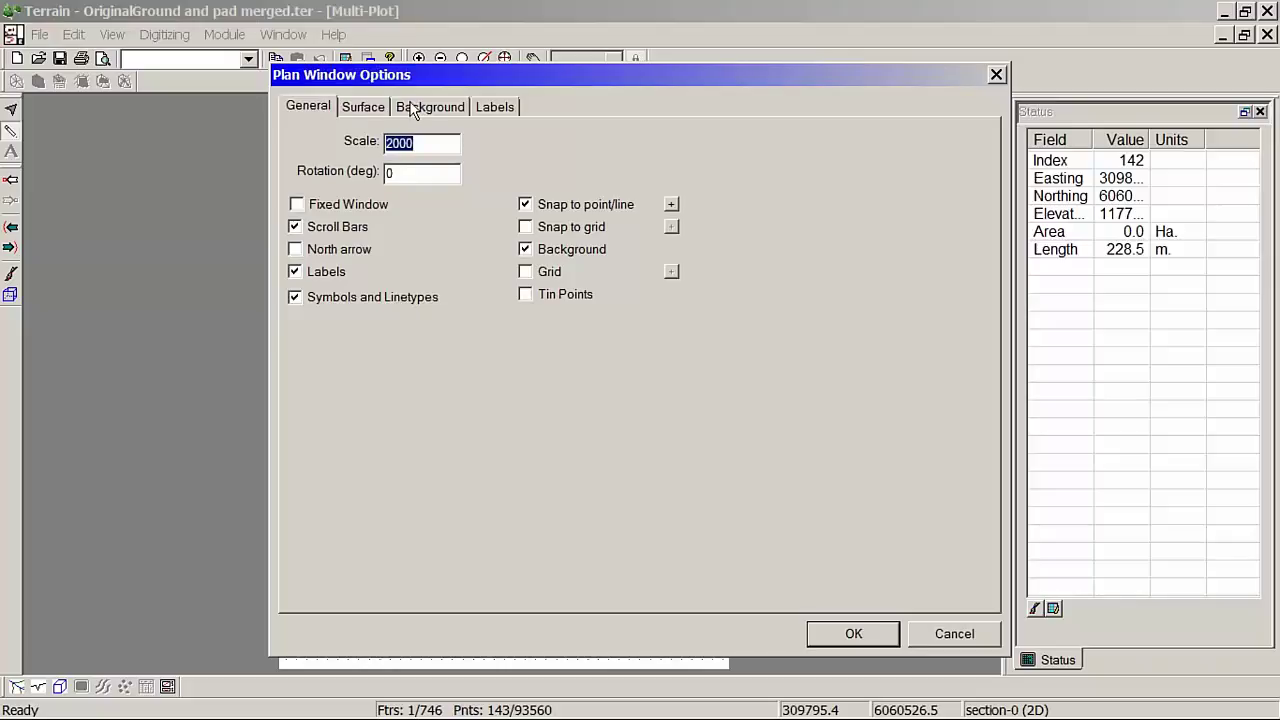
key(Tab)
text(3)
click(840, 636)
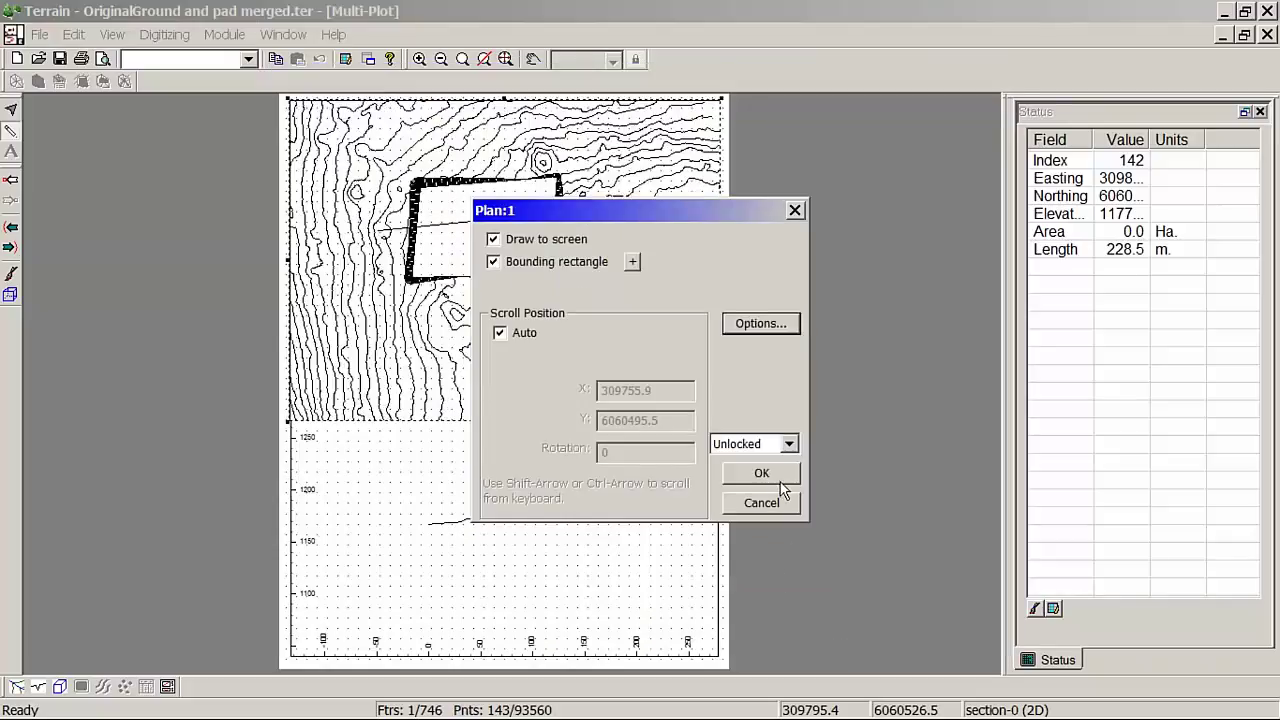
click(776, 500)
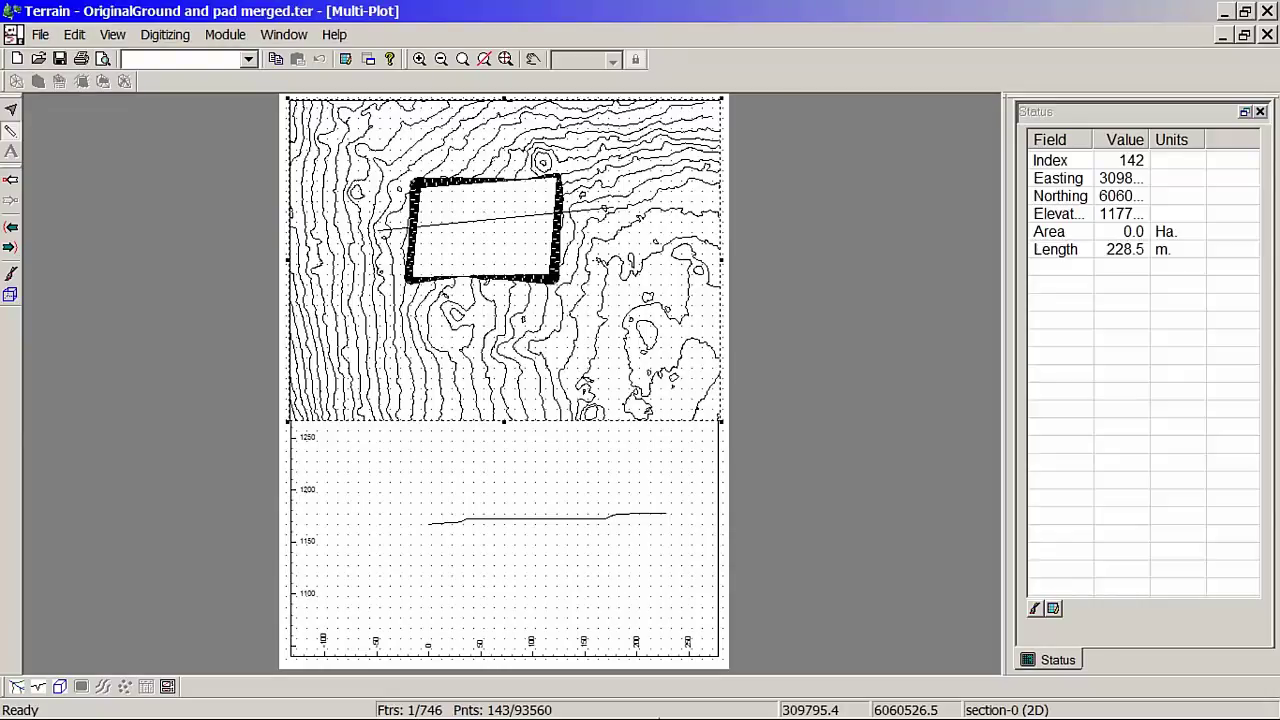
Nudge the profile sub-view sideways and scroll its contents so the section lines up beneath the plan's section line.
mouse_move(656, 718)
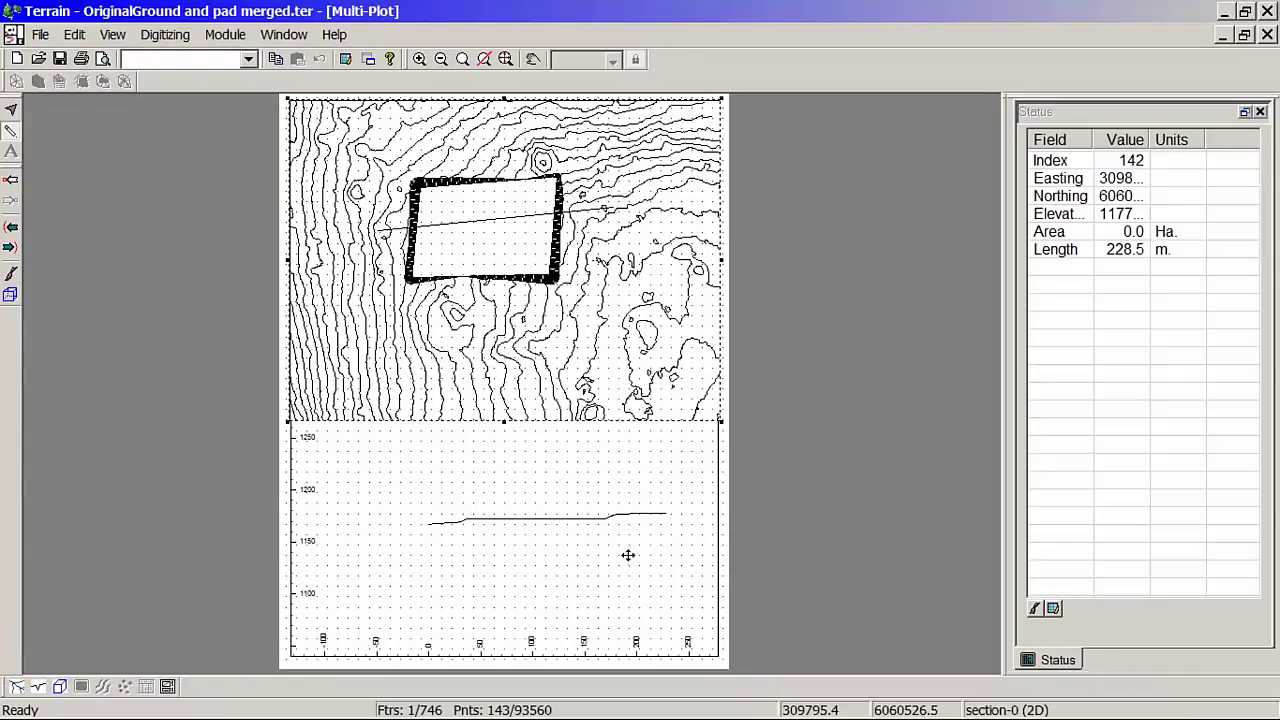
drag(572, 537, 591, 535)
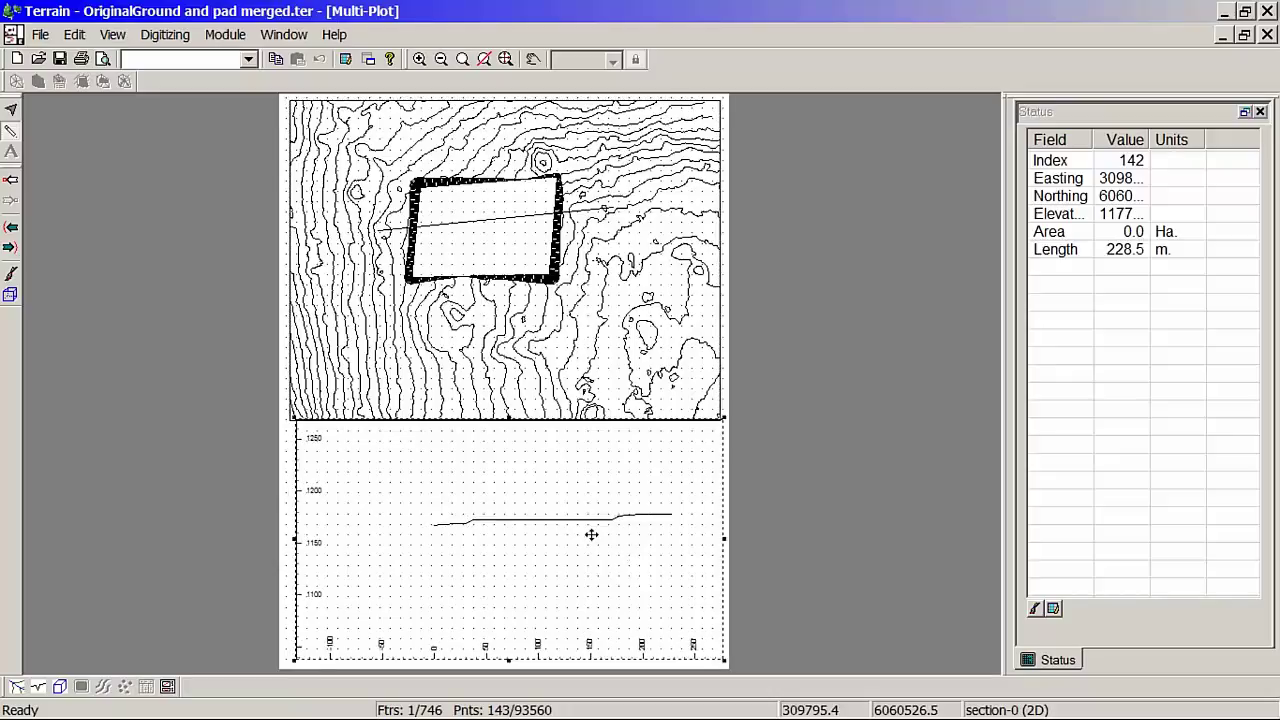
key(Right)
key(Right)
key(Right)
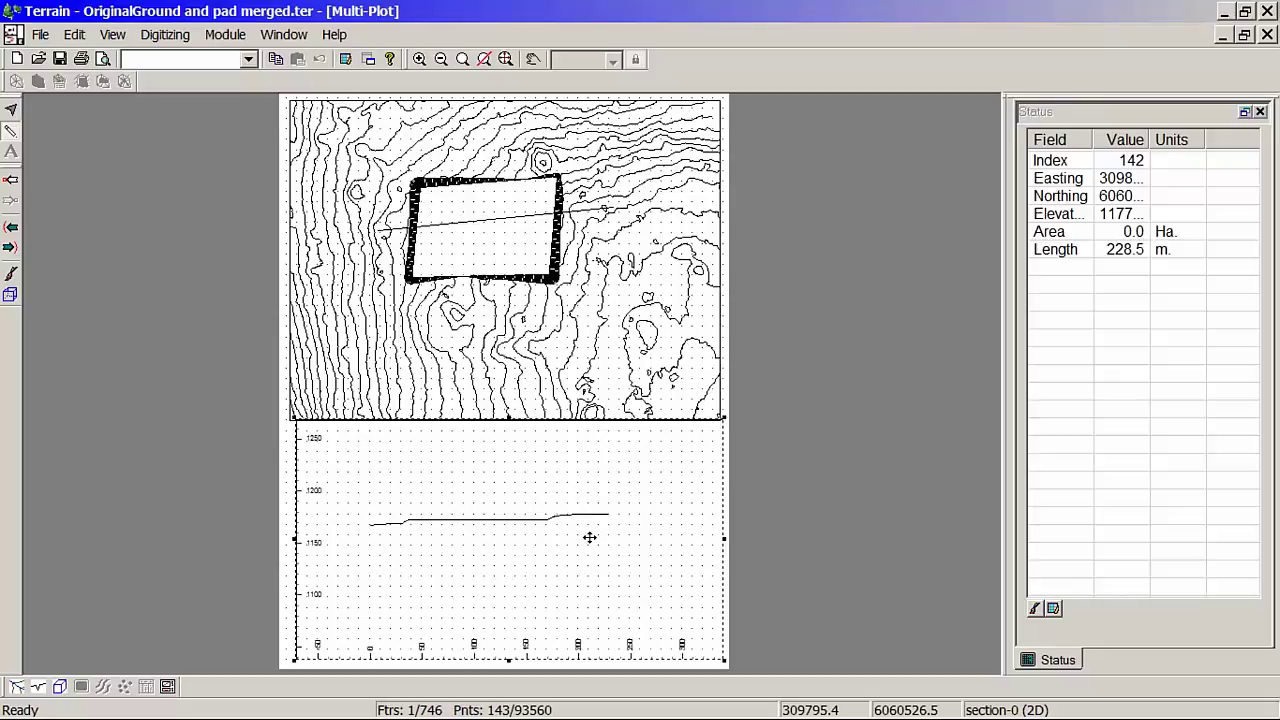
double_click(600, 539)
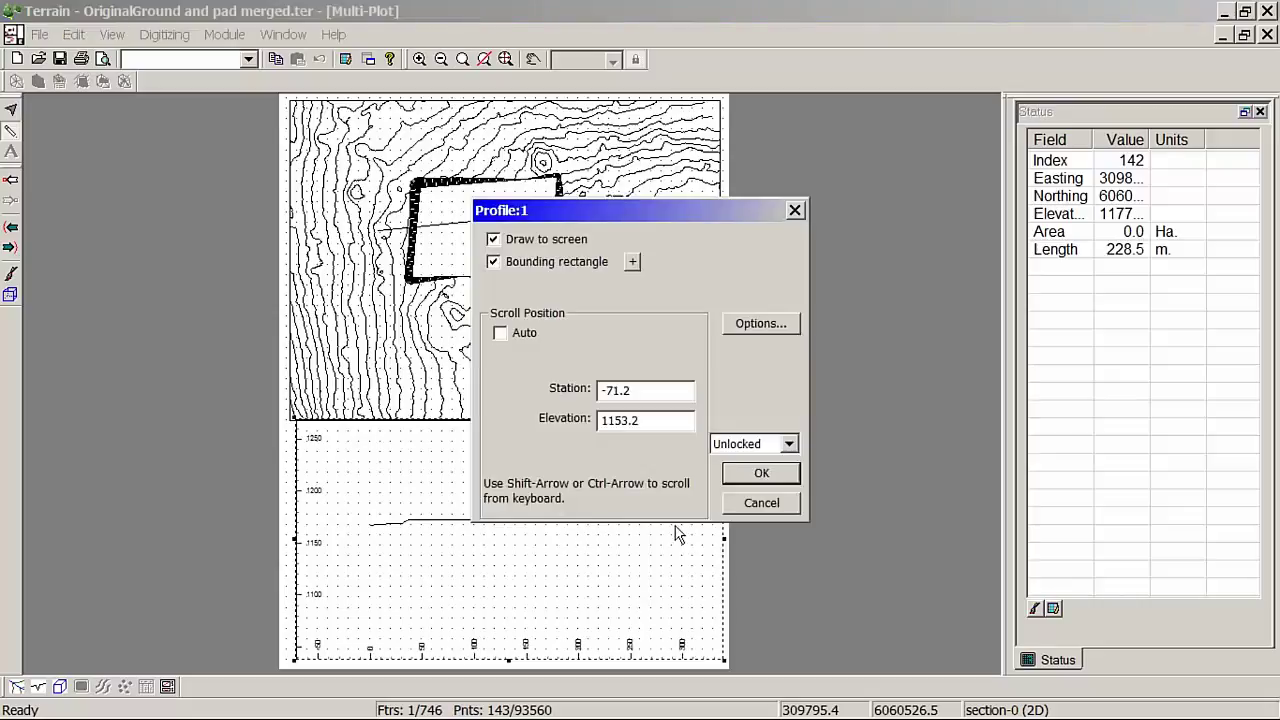
click(762, 503)
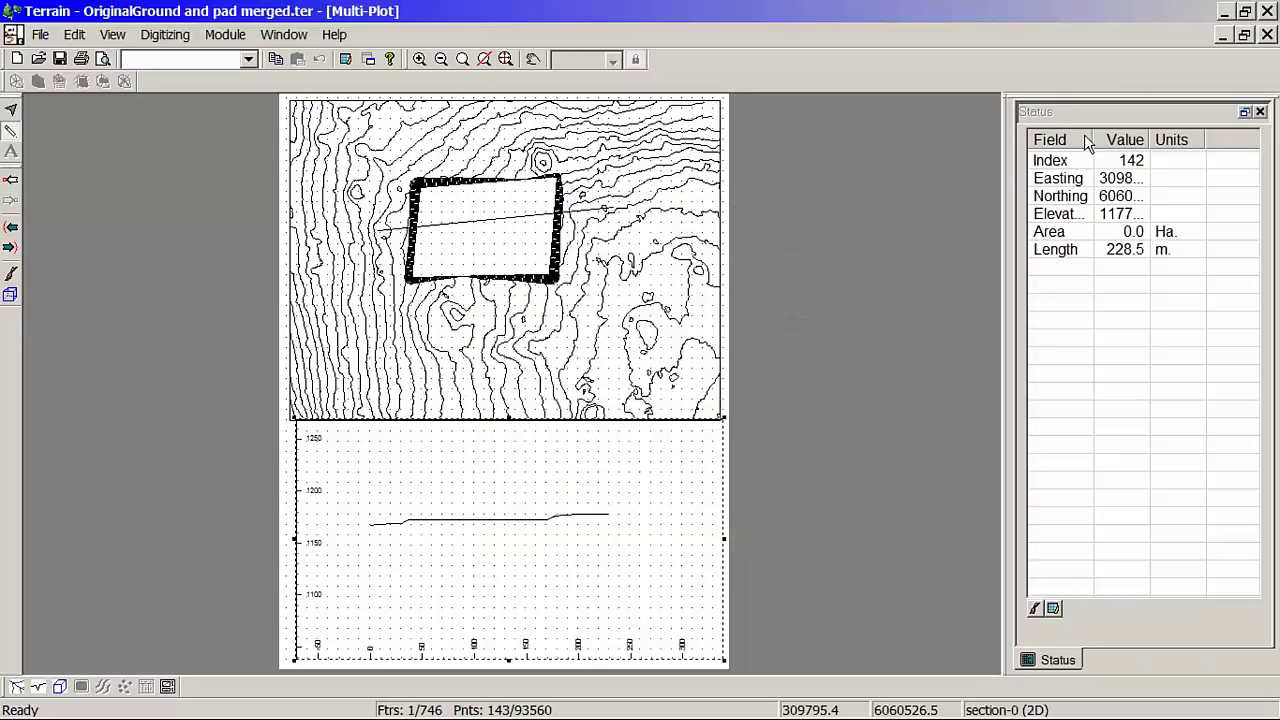
Format the section-0 feature in the Profile:1 window with line type 6 - thick (heavy) and the color lime.
click(38, 686)
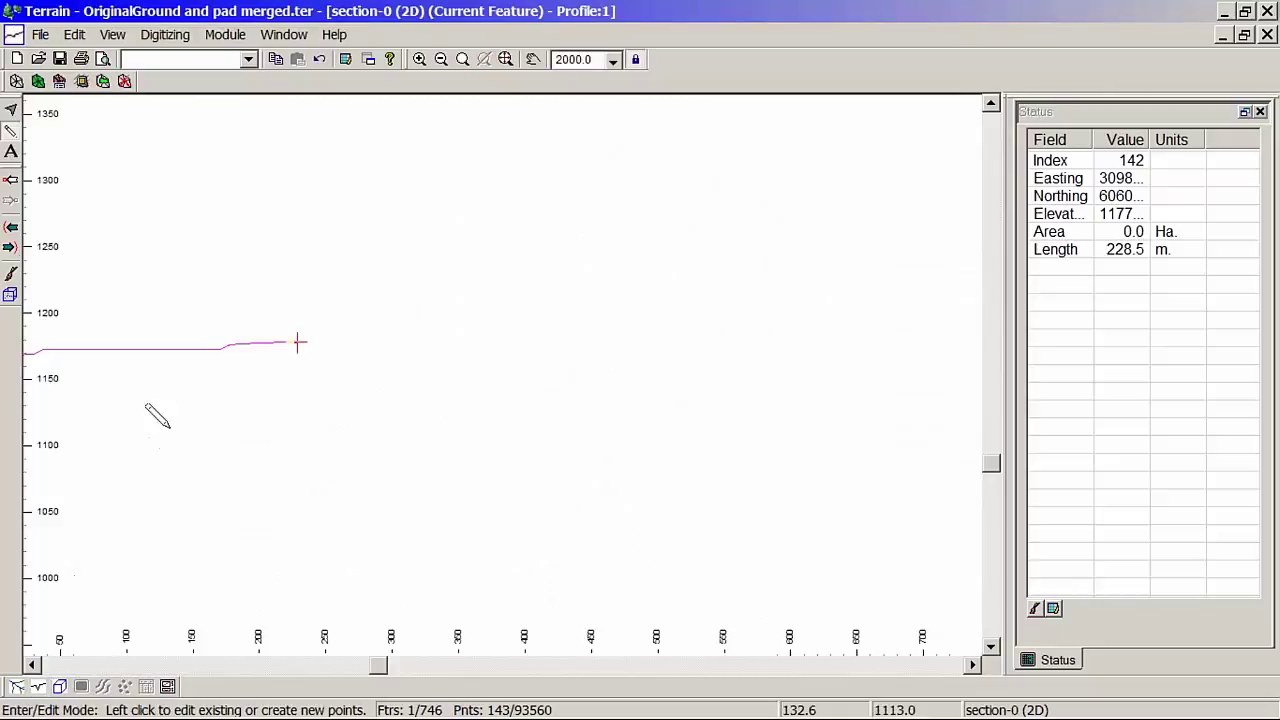
middle_drag(132, 342, 347, 340)
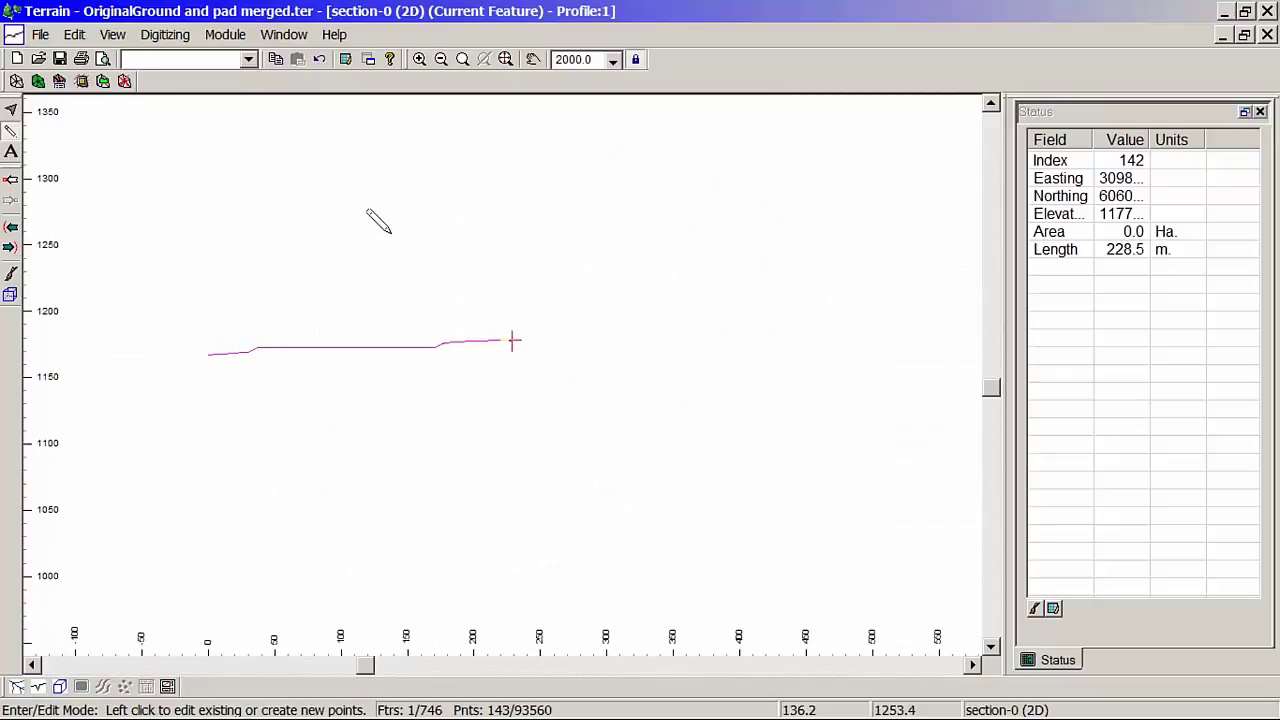
right_click(393, 234)
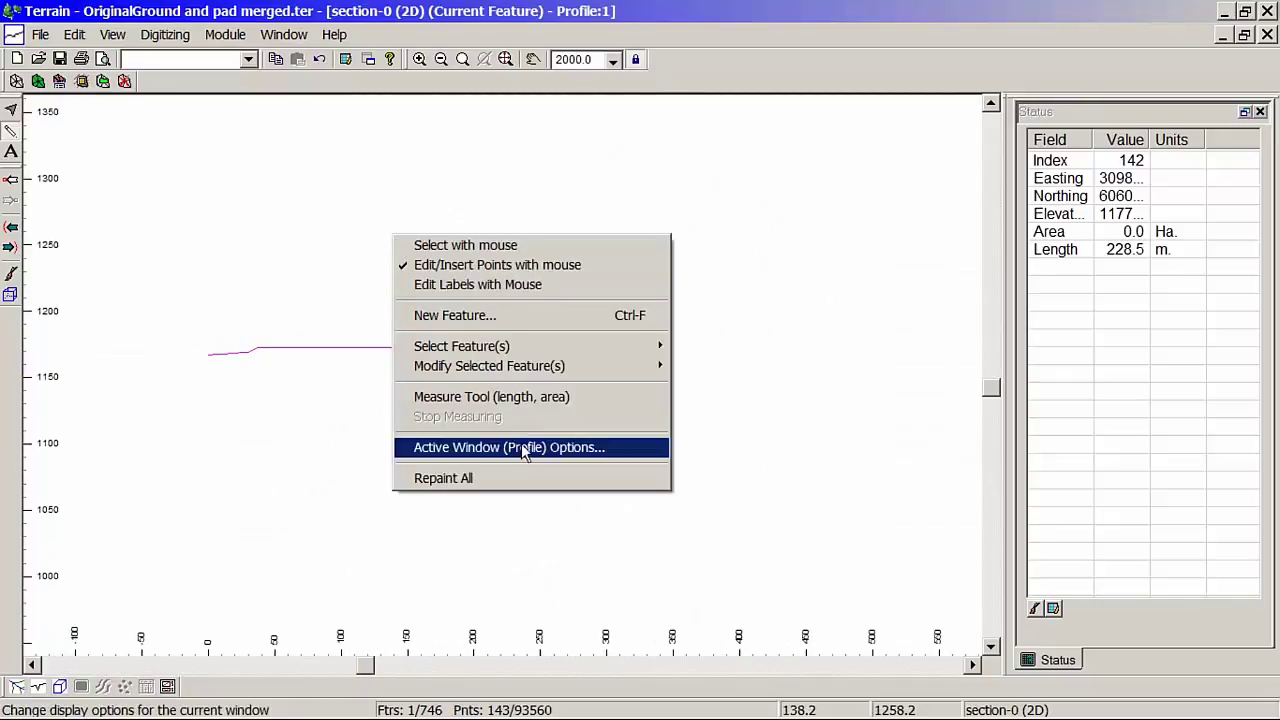
mouse_move(578, 363)
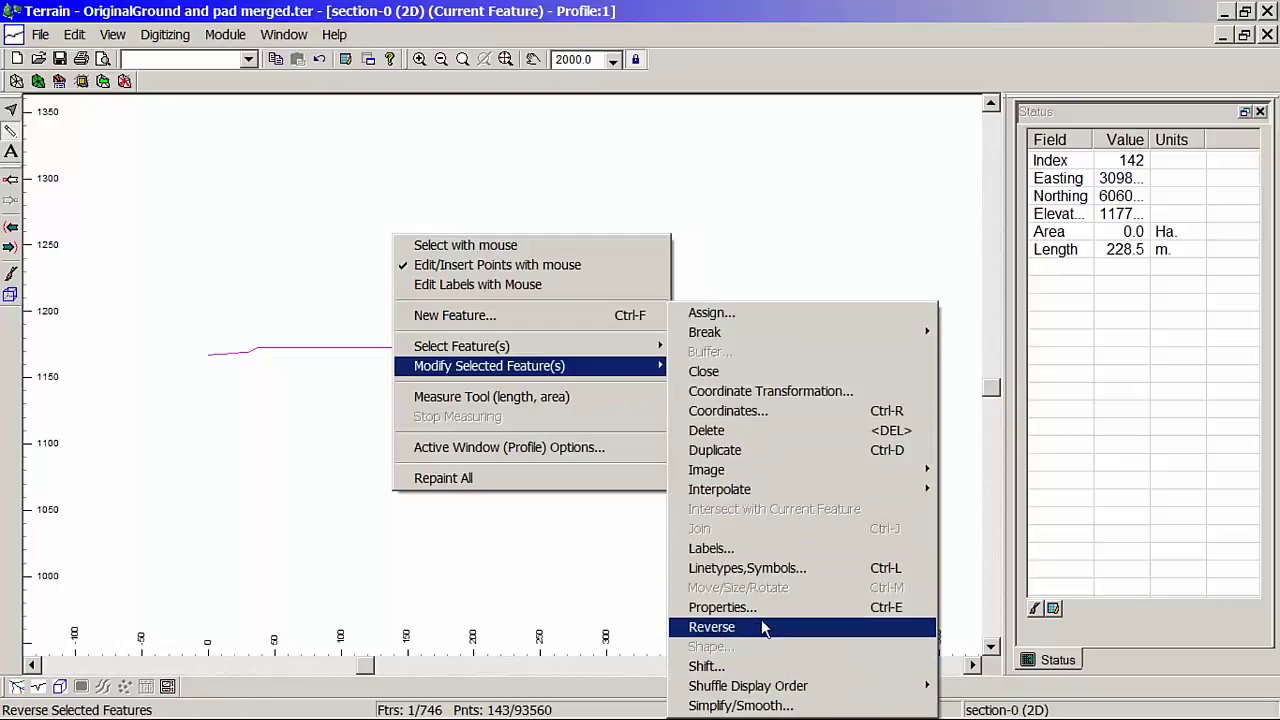
click(747, 568)
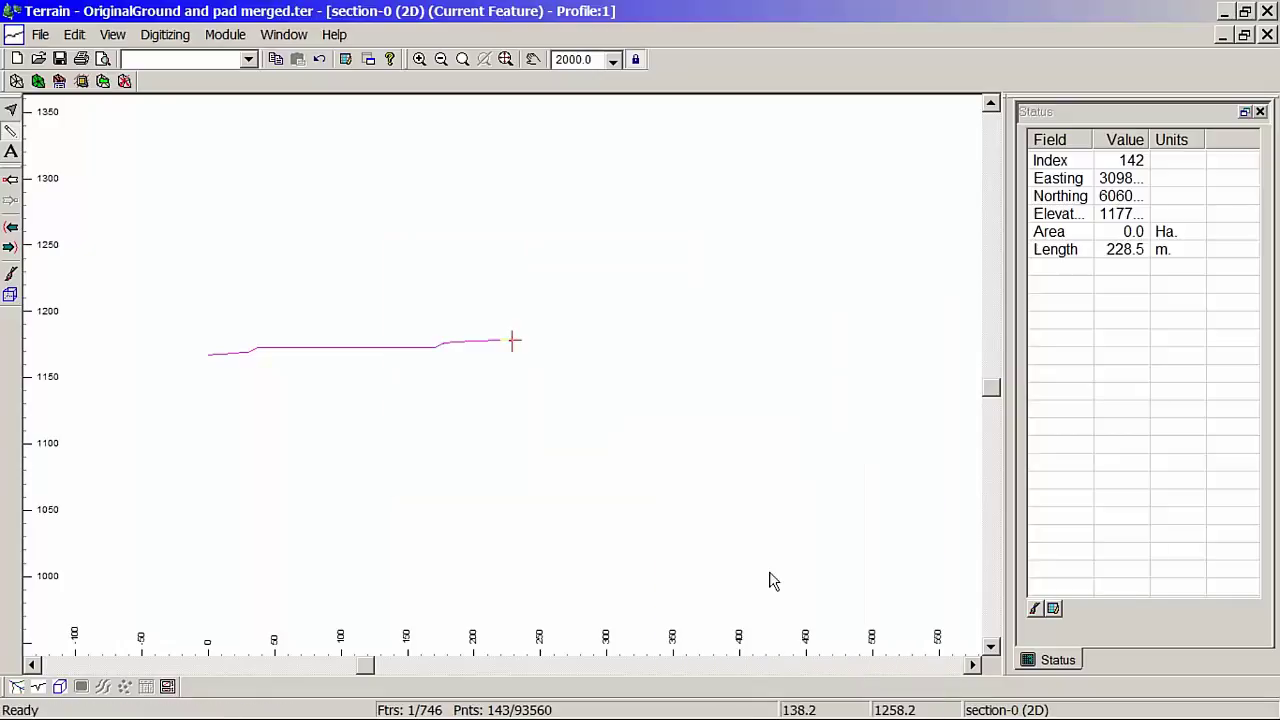
click(483, 541)
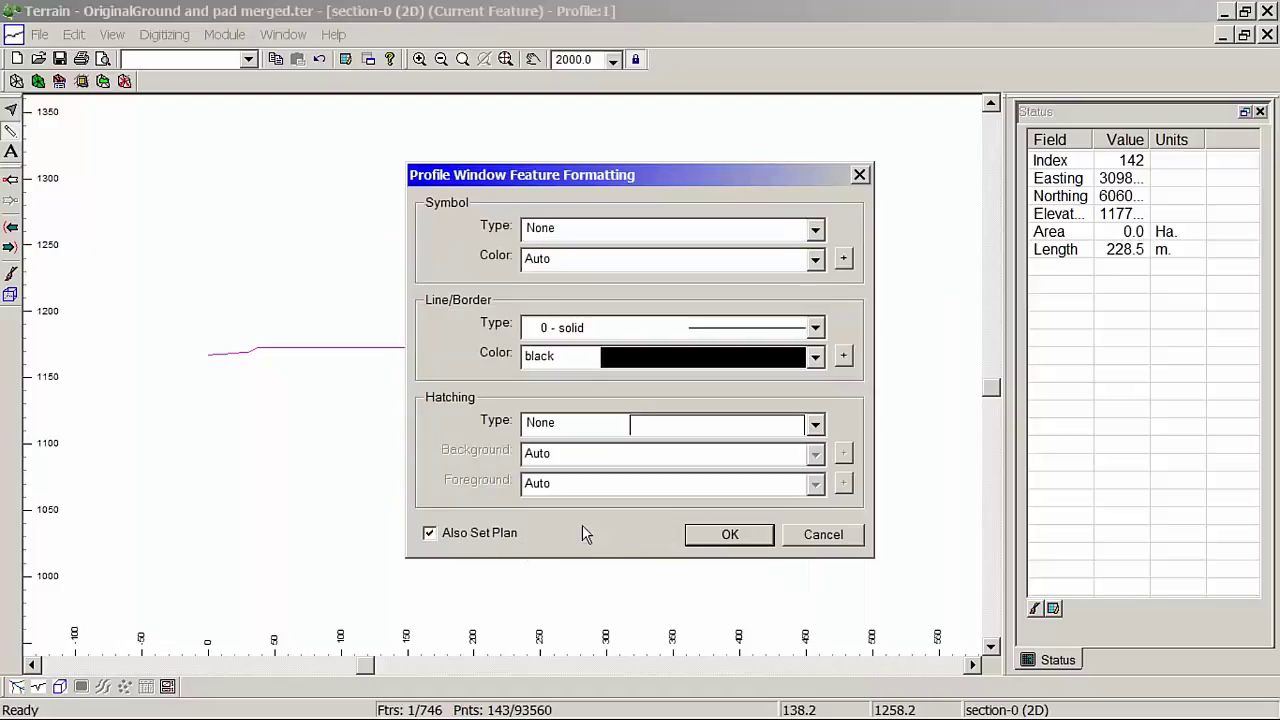
click(815, 329)
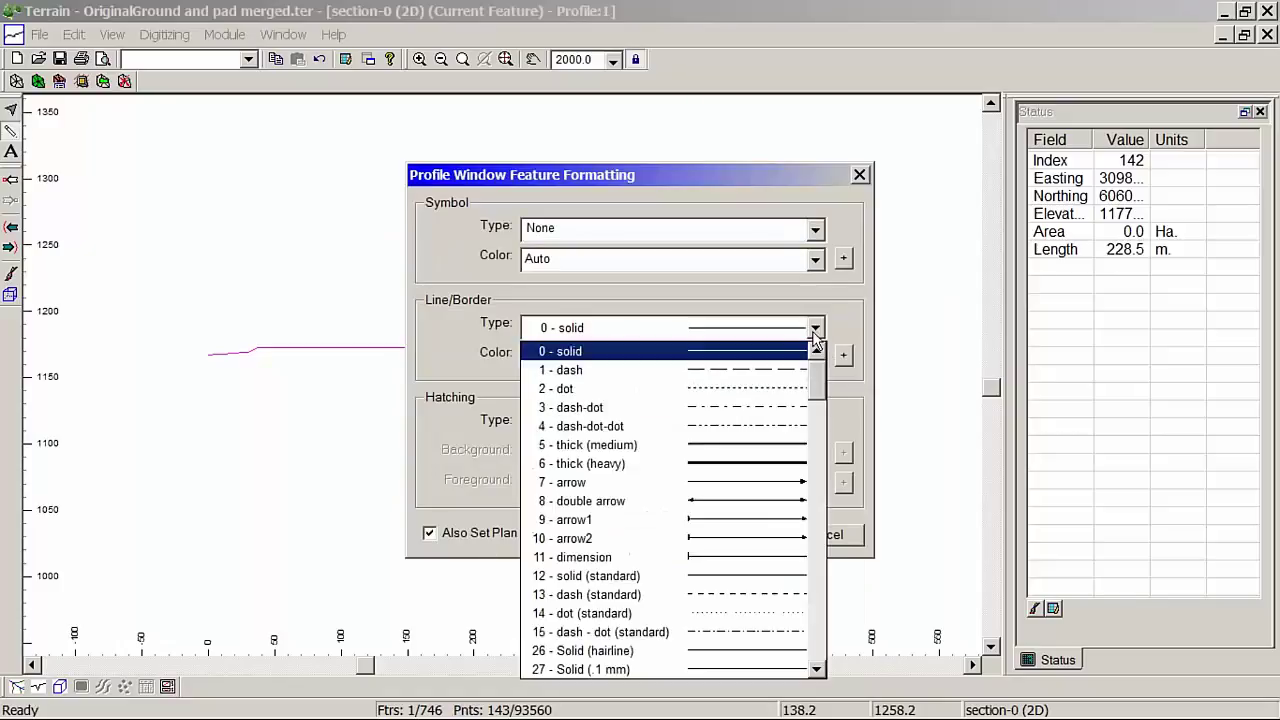
click(790, 462)
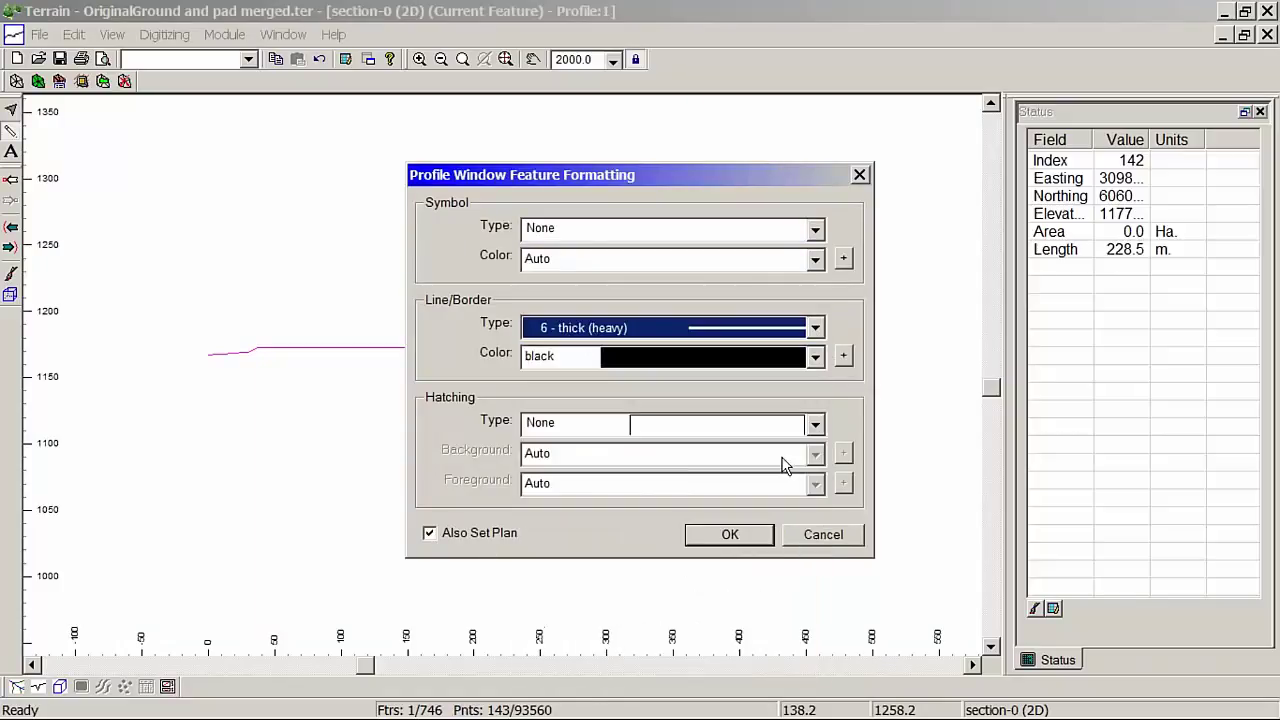
click(821, 358)
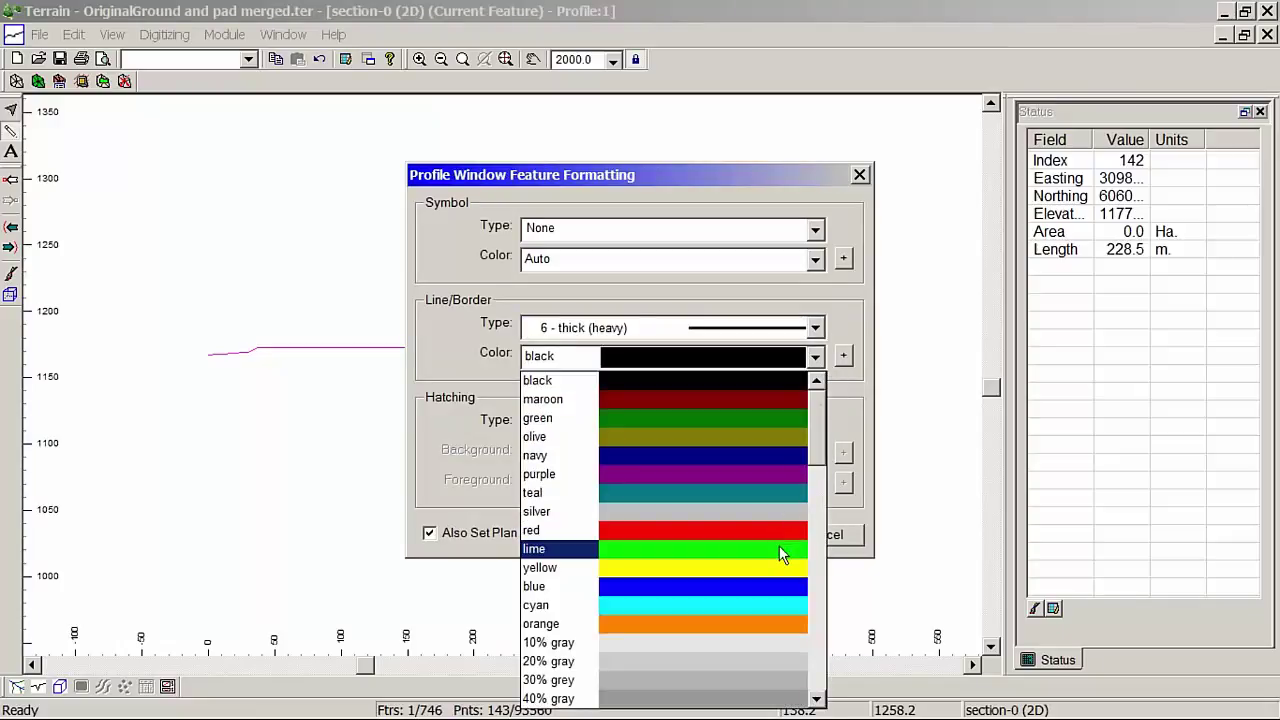
click(779, 548)
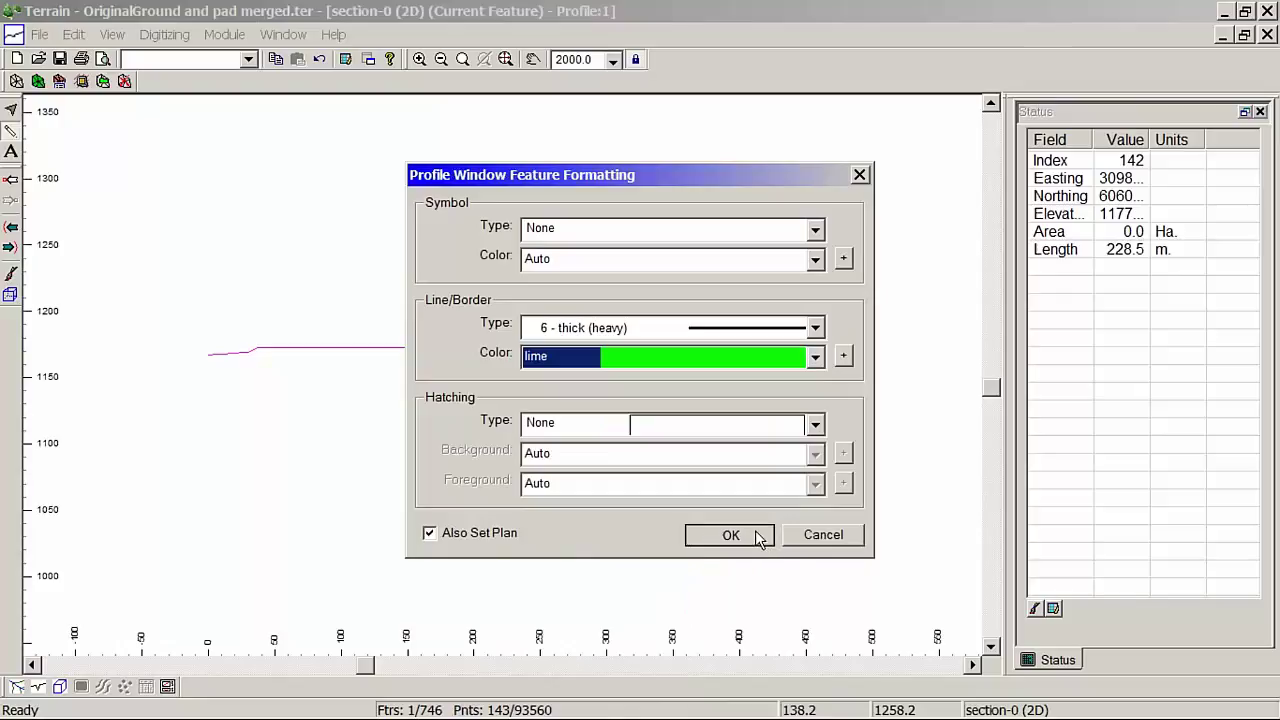
click(757, 537)
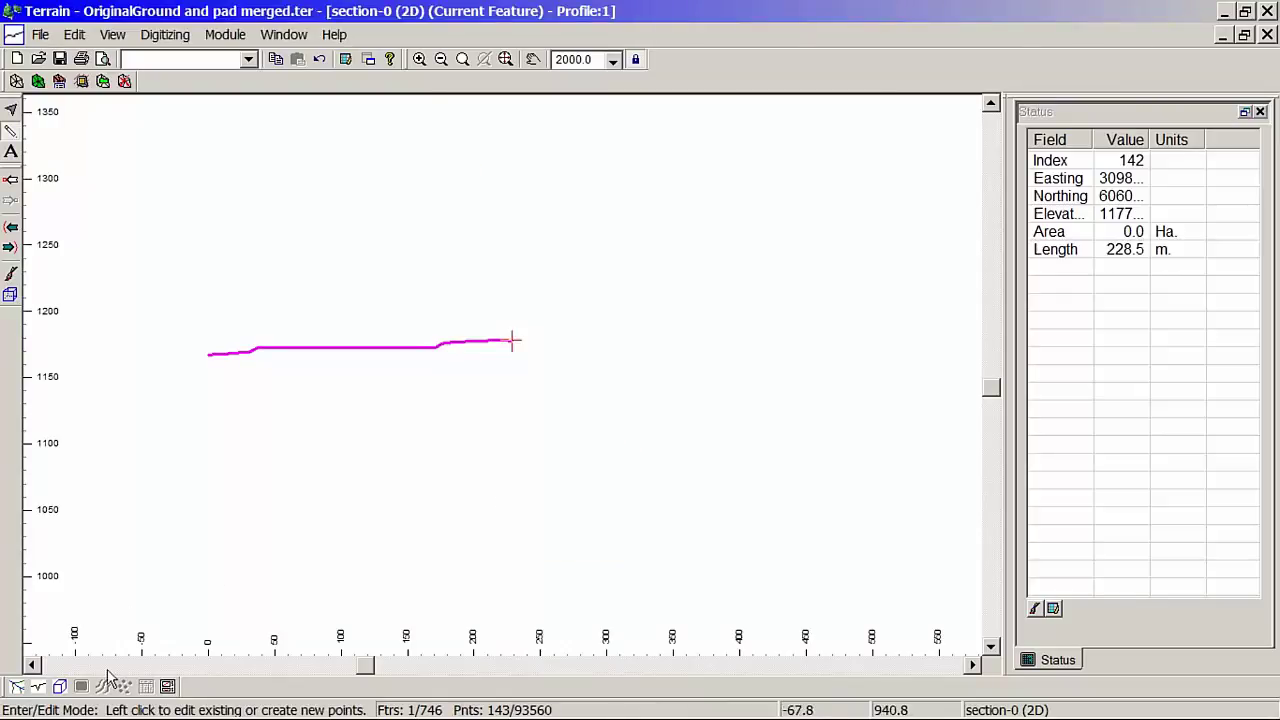
View the section line in the 3D window, minimize that window, and return to the maximized multi-plot page.
click(60, 687)
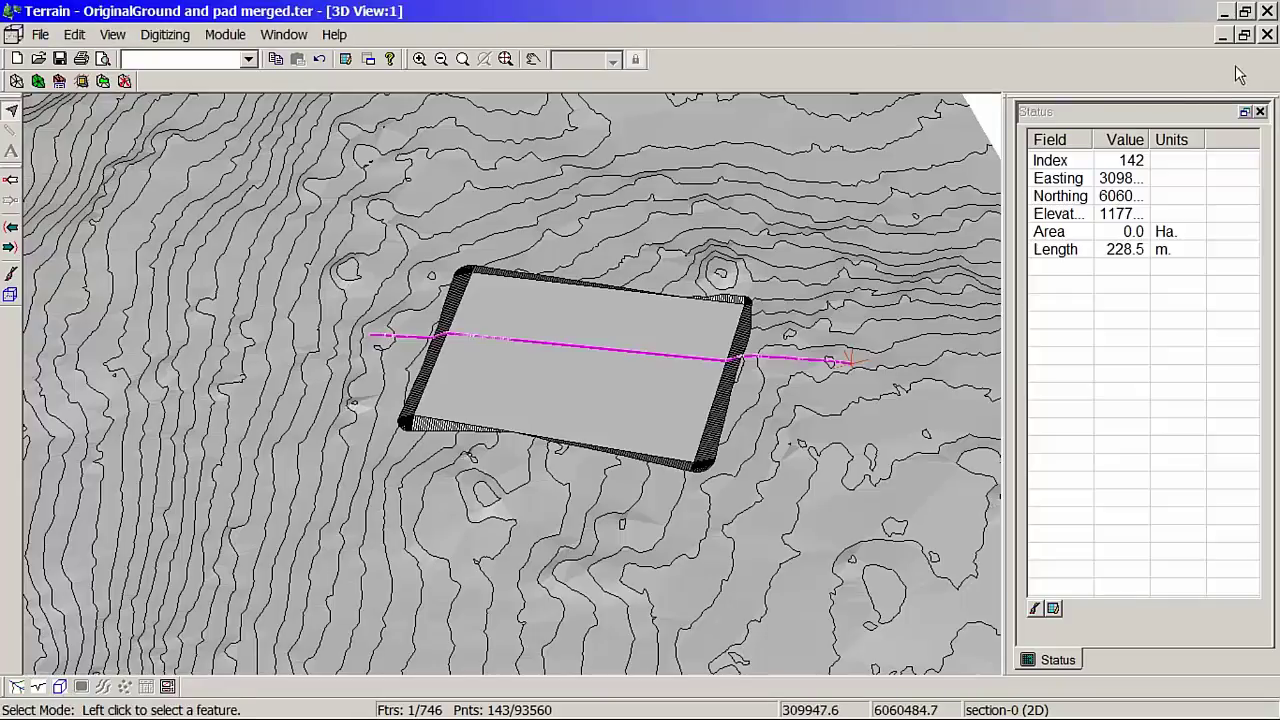
click(1222, 34)
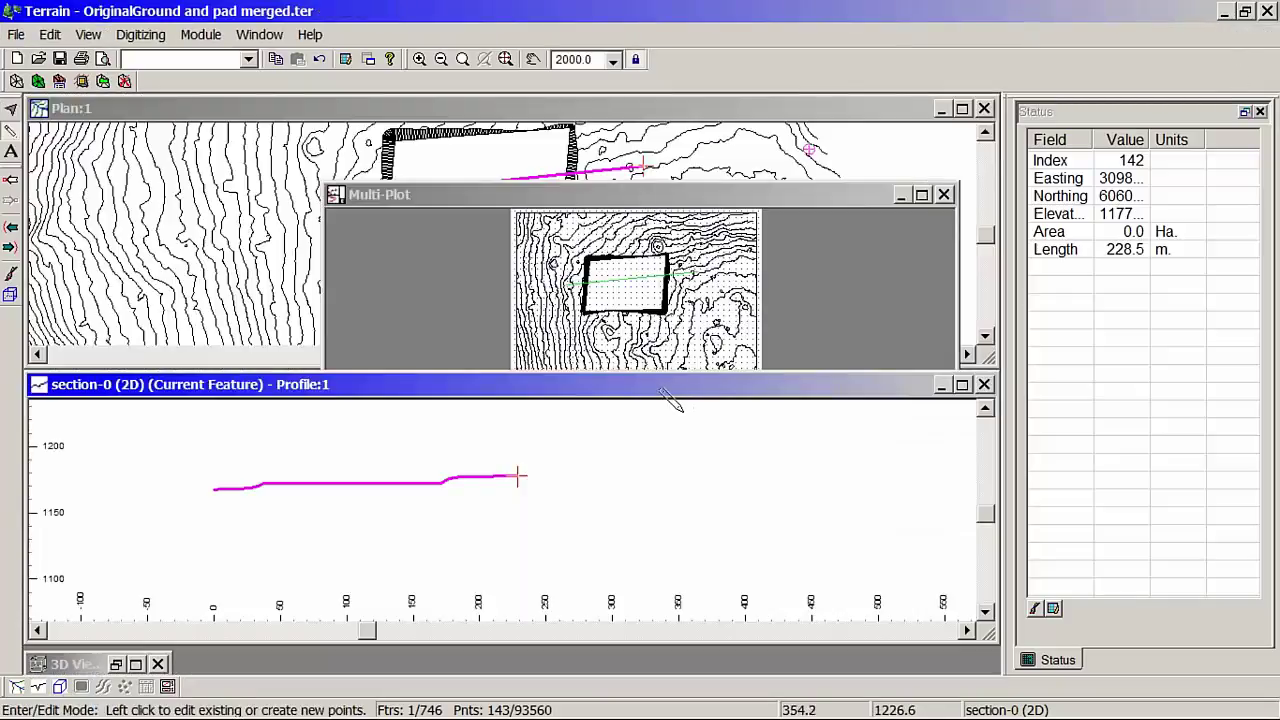
click(855, 194)
double_click(855, 194)
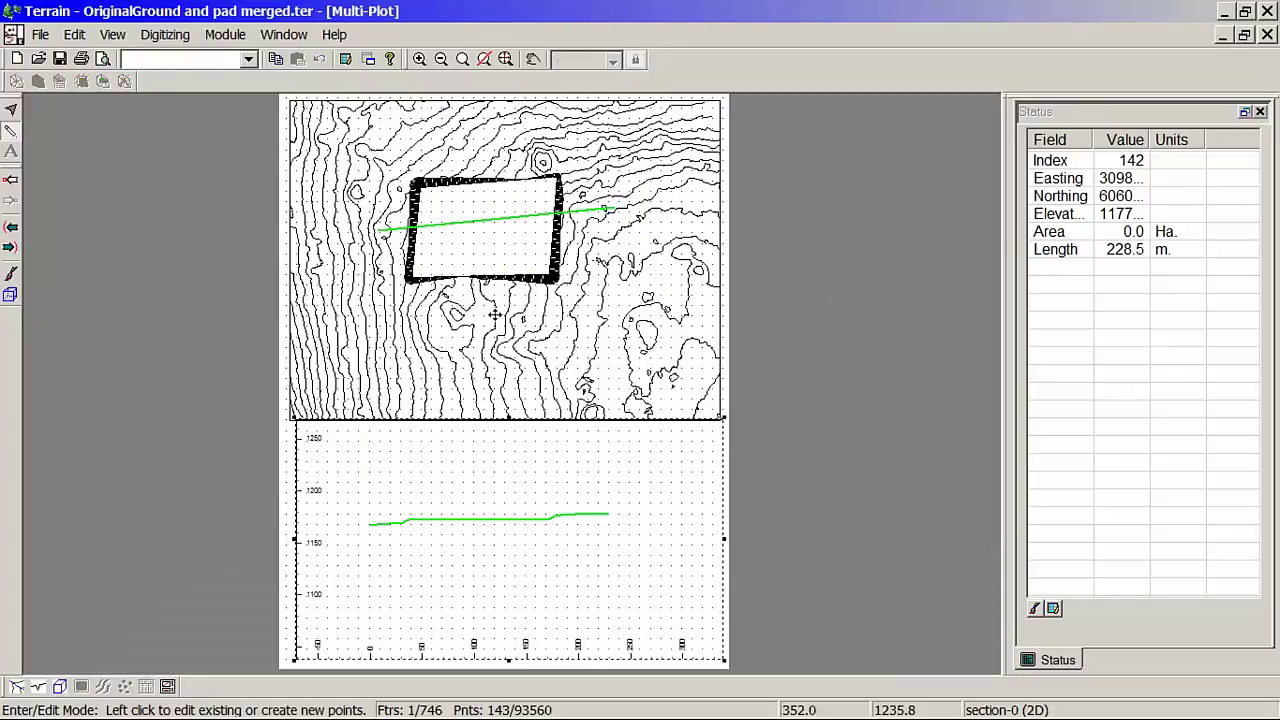
scroll(495, 316, up, 3)
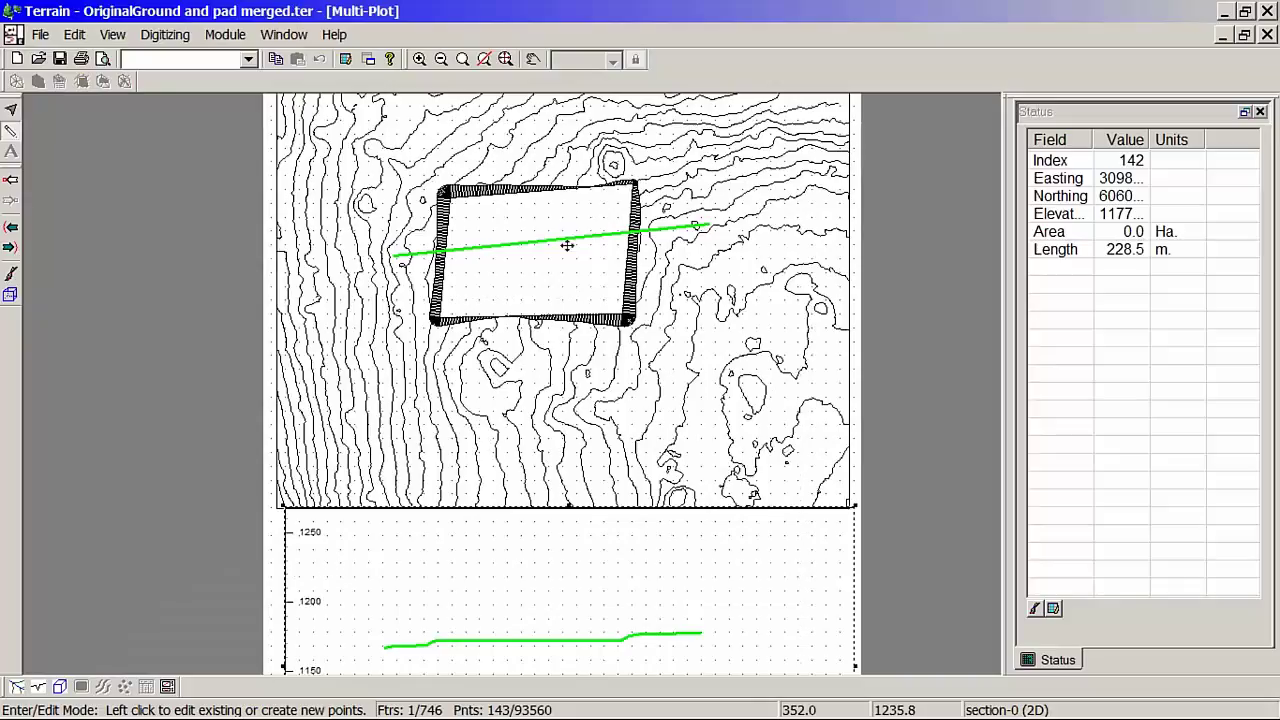
scroll(545, 445, down, 2)
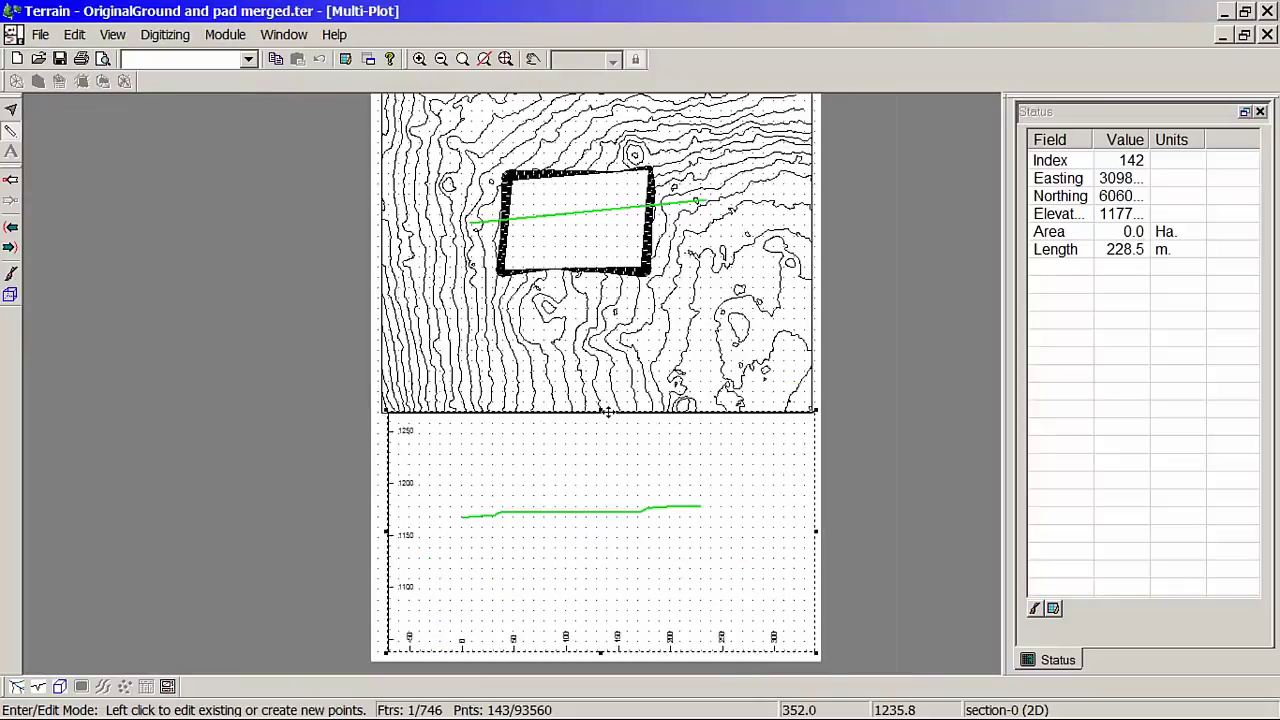
Insert a scale bar sub-view, shorten its frame to fit the bar, and place it below the pad within the plan.
click(73, 36)
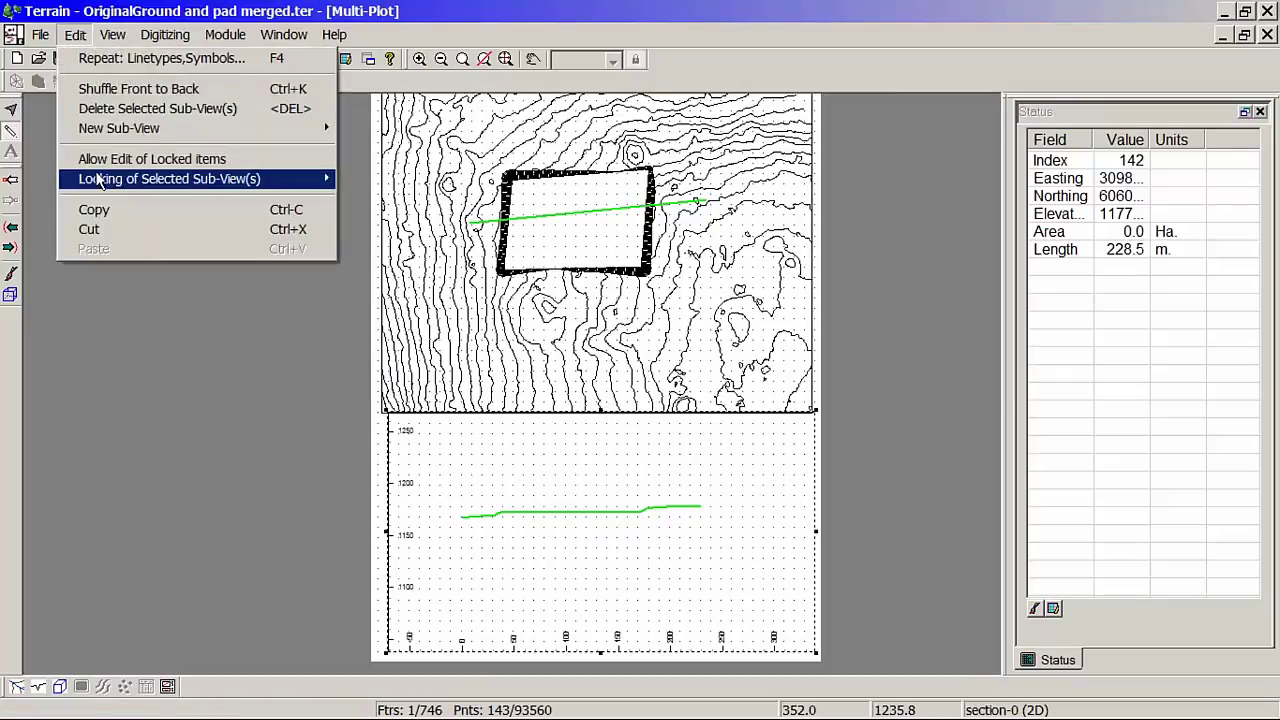
mouse_move(100, 180)
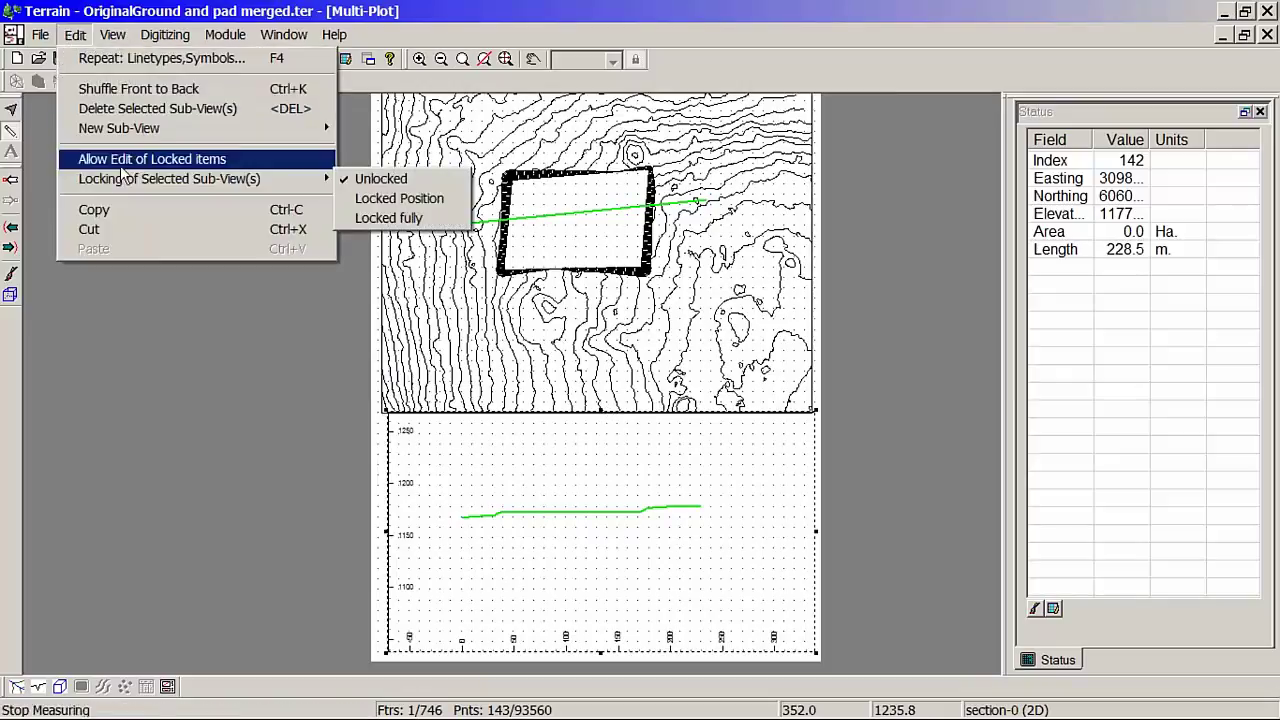
mouse_move(150, 130)
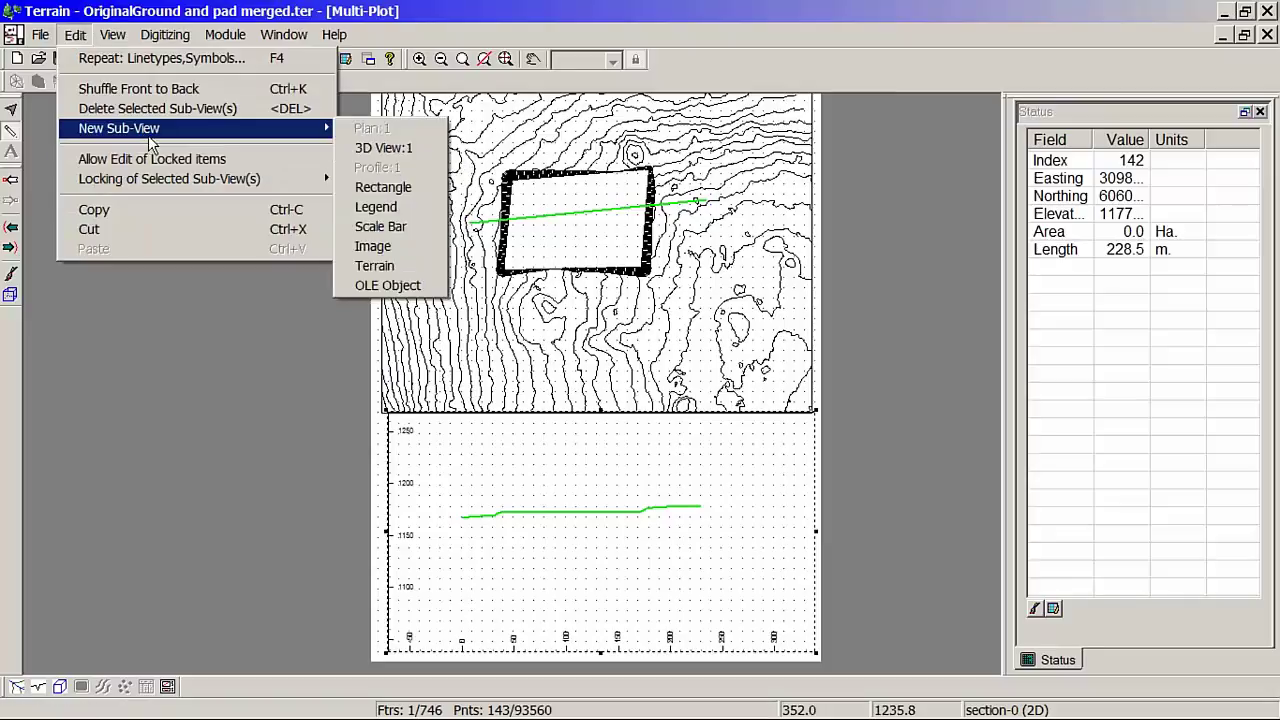
click(382, 226)
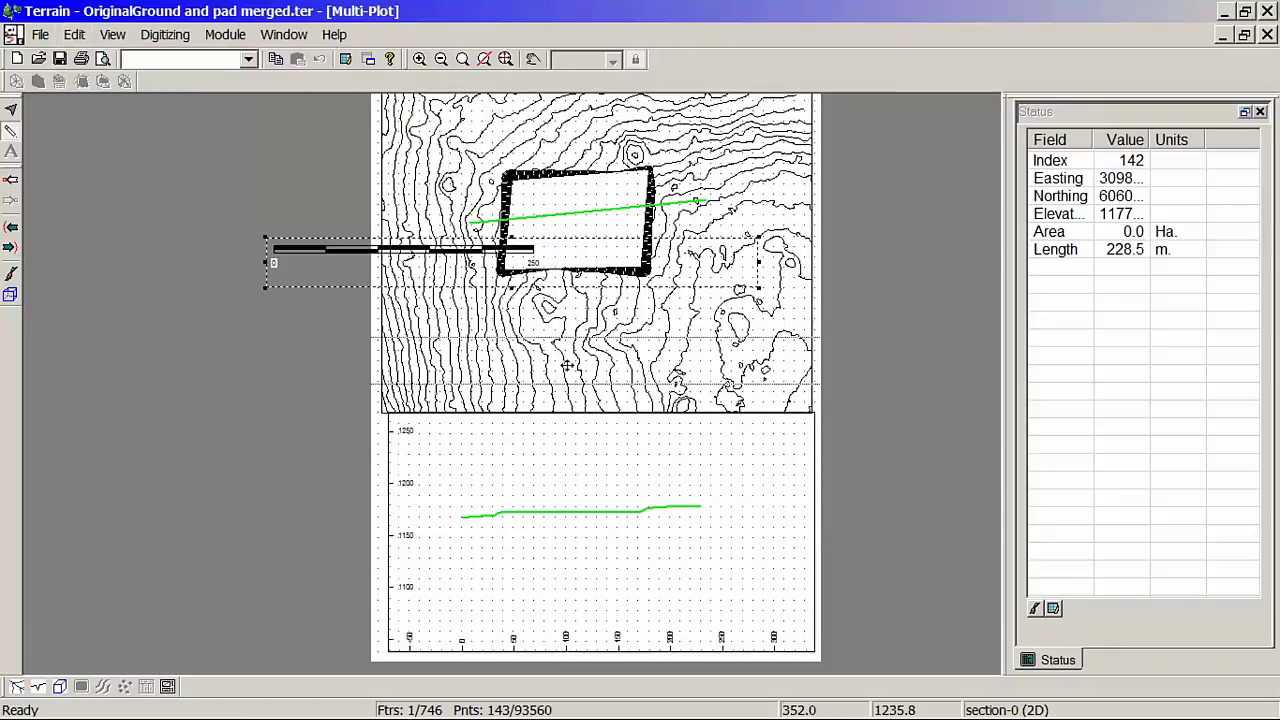
drag(610, 356, 612, 347)
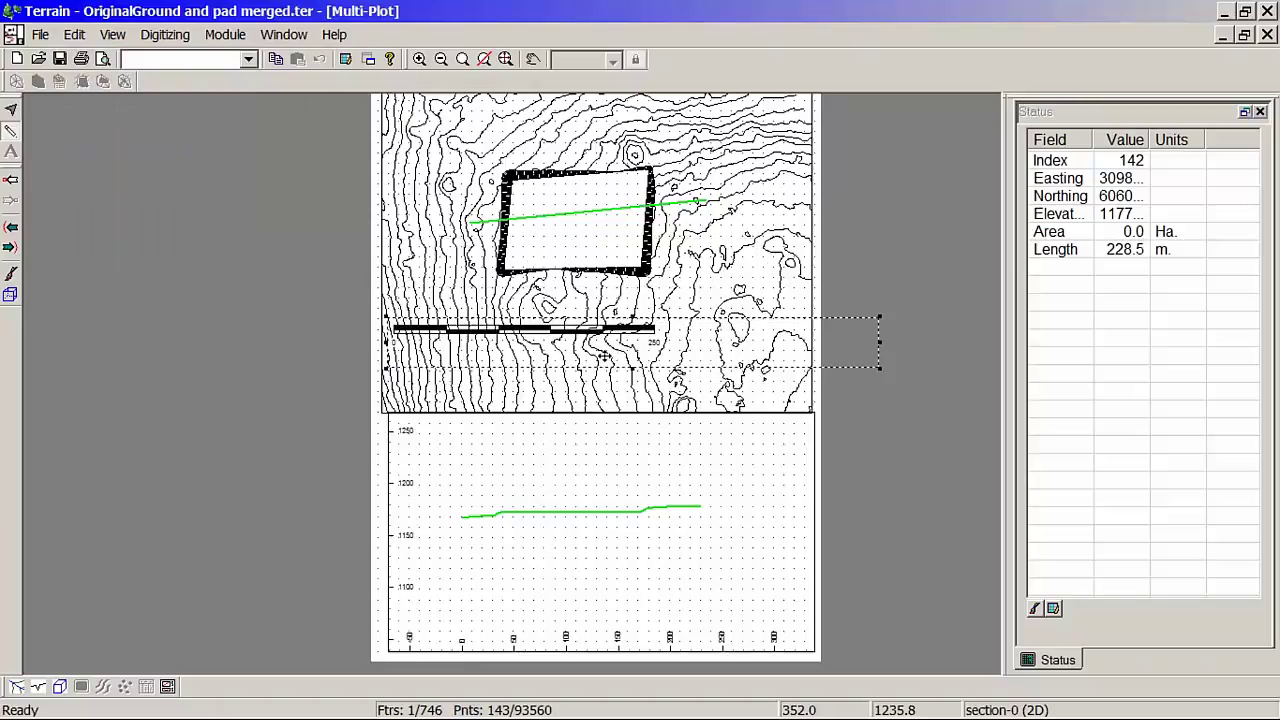
drag(880, 368, 685, 374)
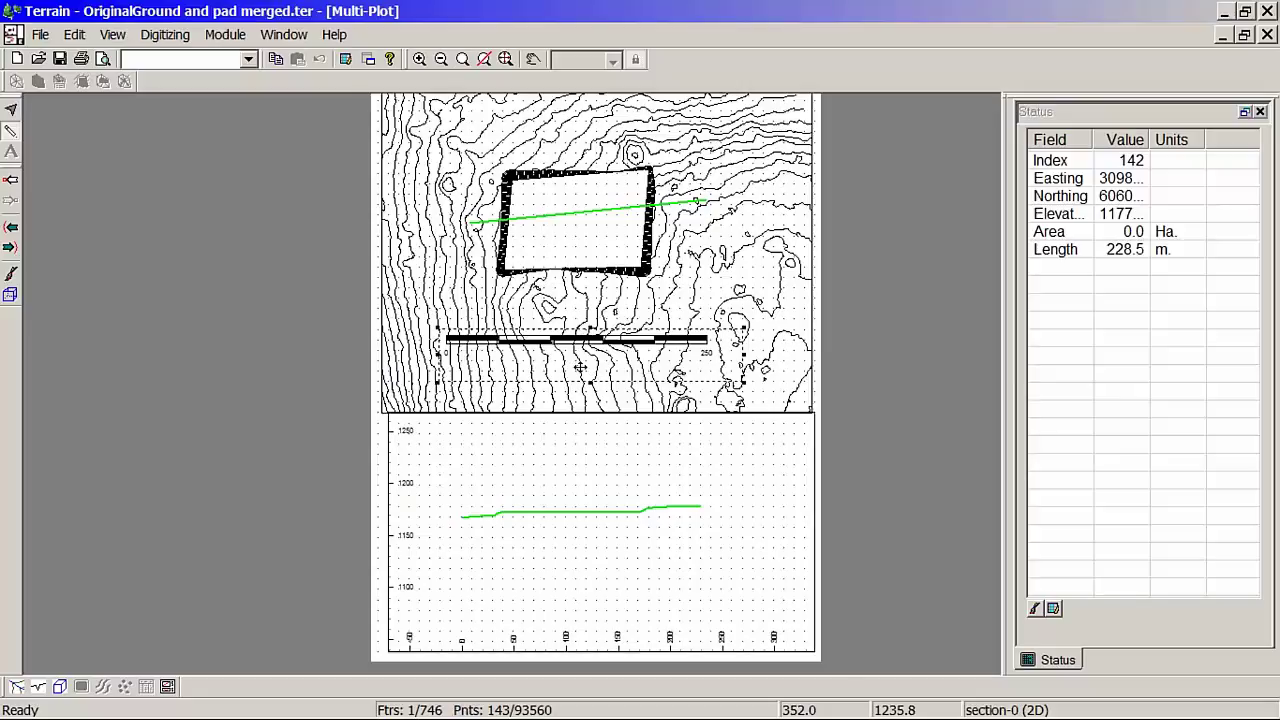
scroll(580, 367, up, 1)
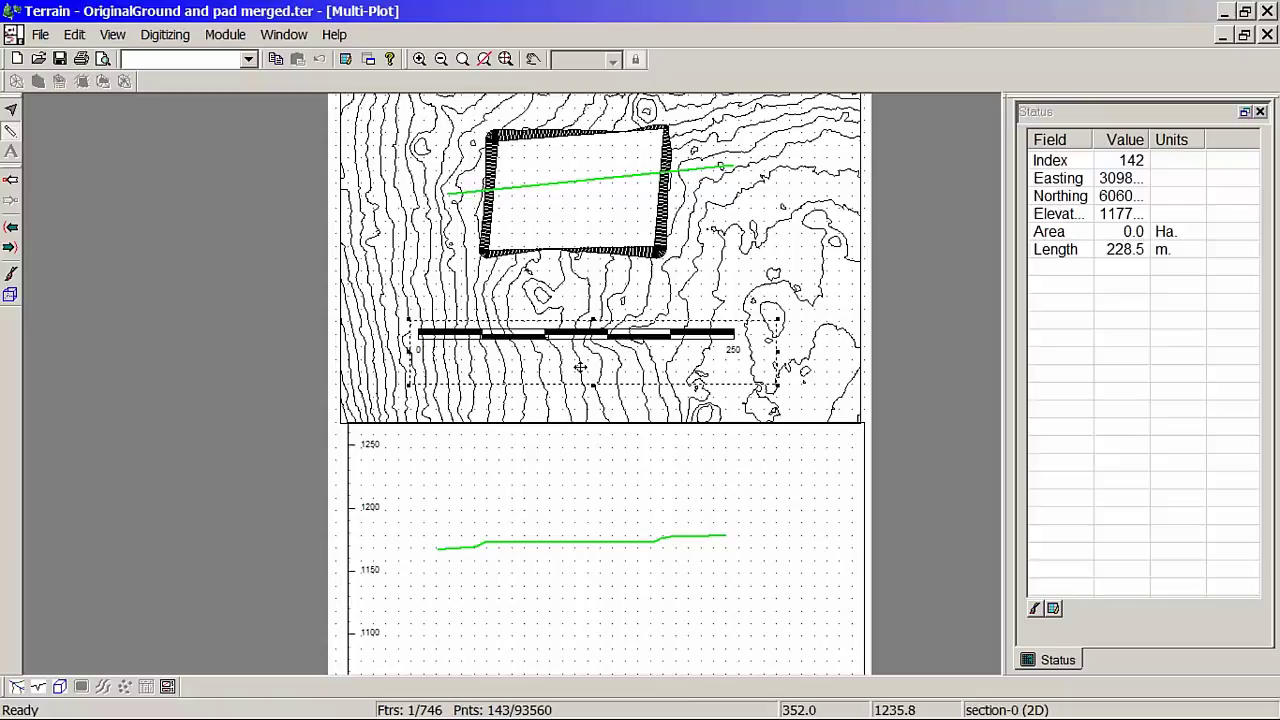
Save the current multi-plot arrangement as a new screen layout named Plan over profile in the Softree folder.
click(249, 61)
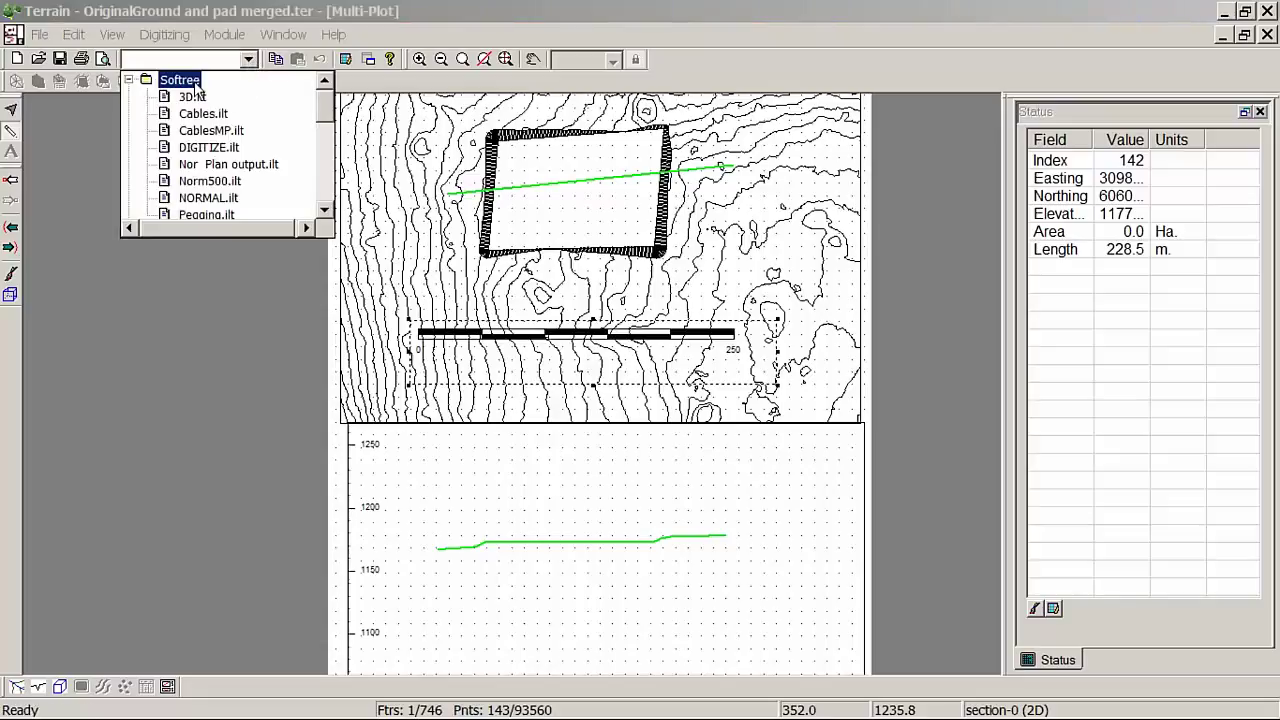
right_click(195, 86)
click(280, 132)
drag(312, 135, 131, 148)
key(Delete)
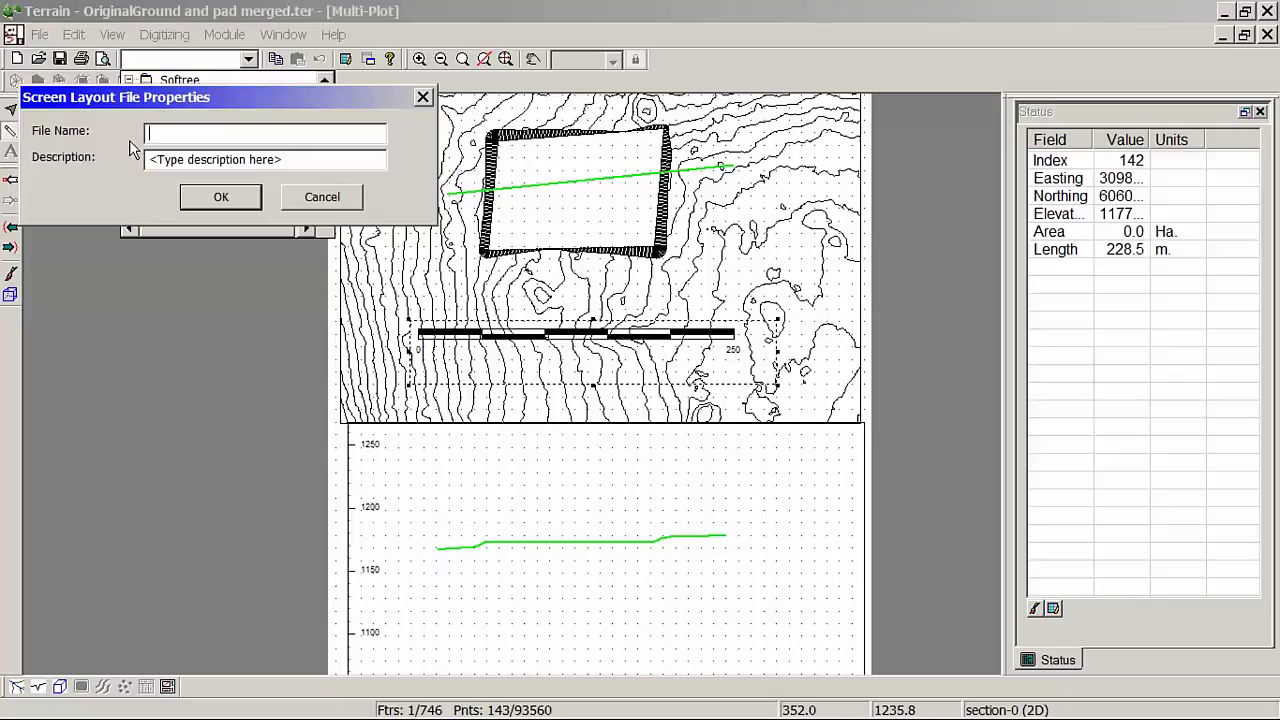
text(Plan)
click(219, 199)
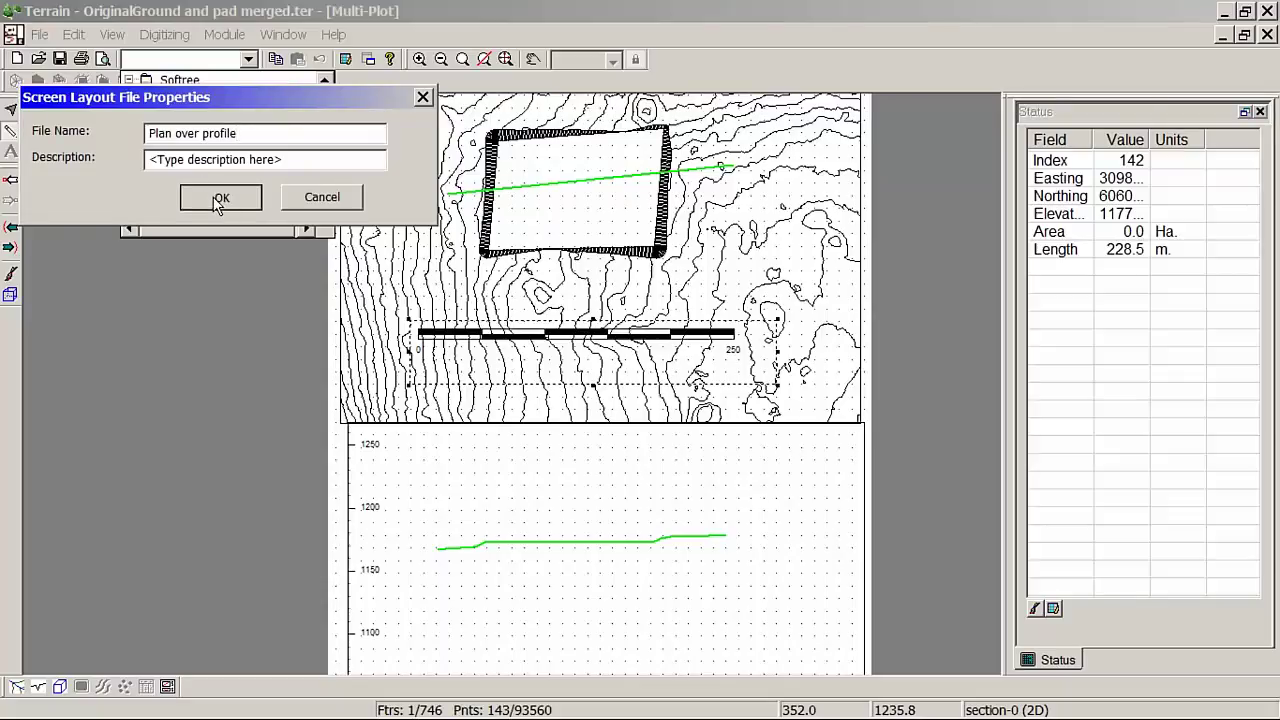
Switch to the NORMAL.ilt screen layout, and return to the saved Plan over profile.ilt layout to check that it reloads.
click(247, 60)
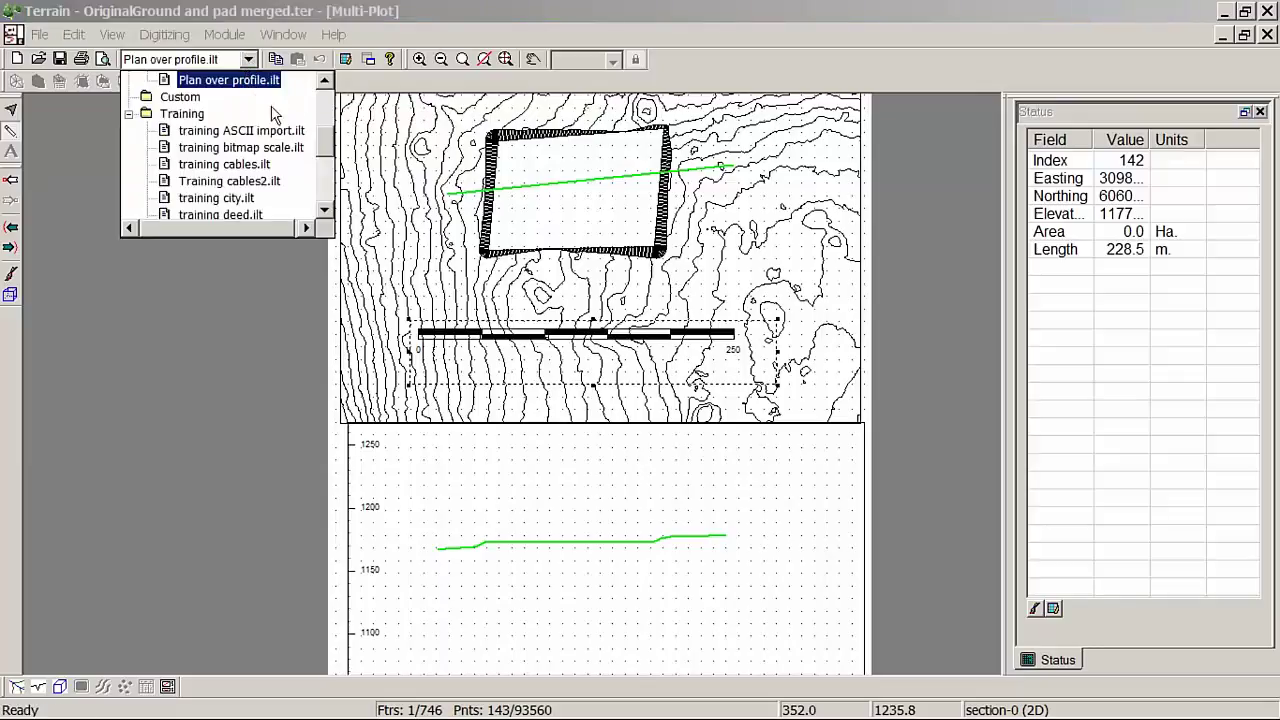
drag(325, 148, 326, 129)
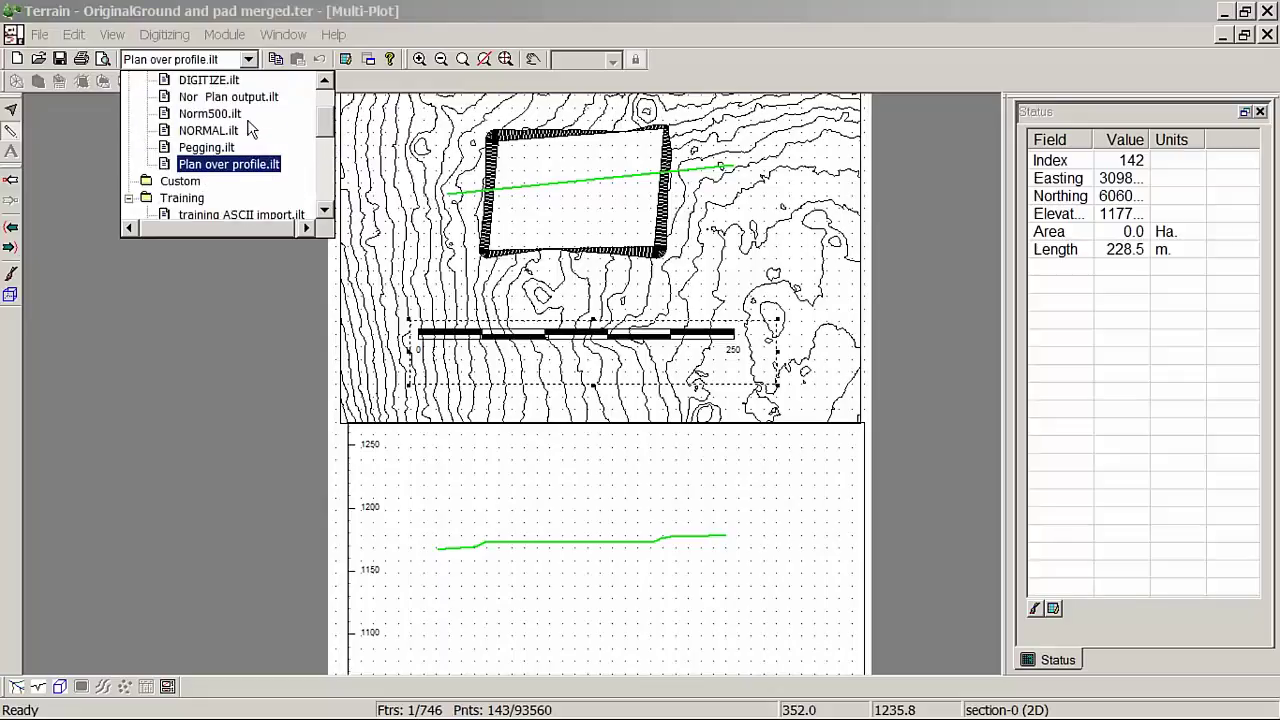
click(207, 130)
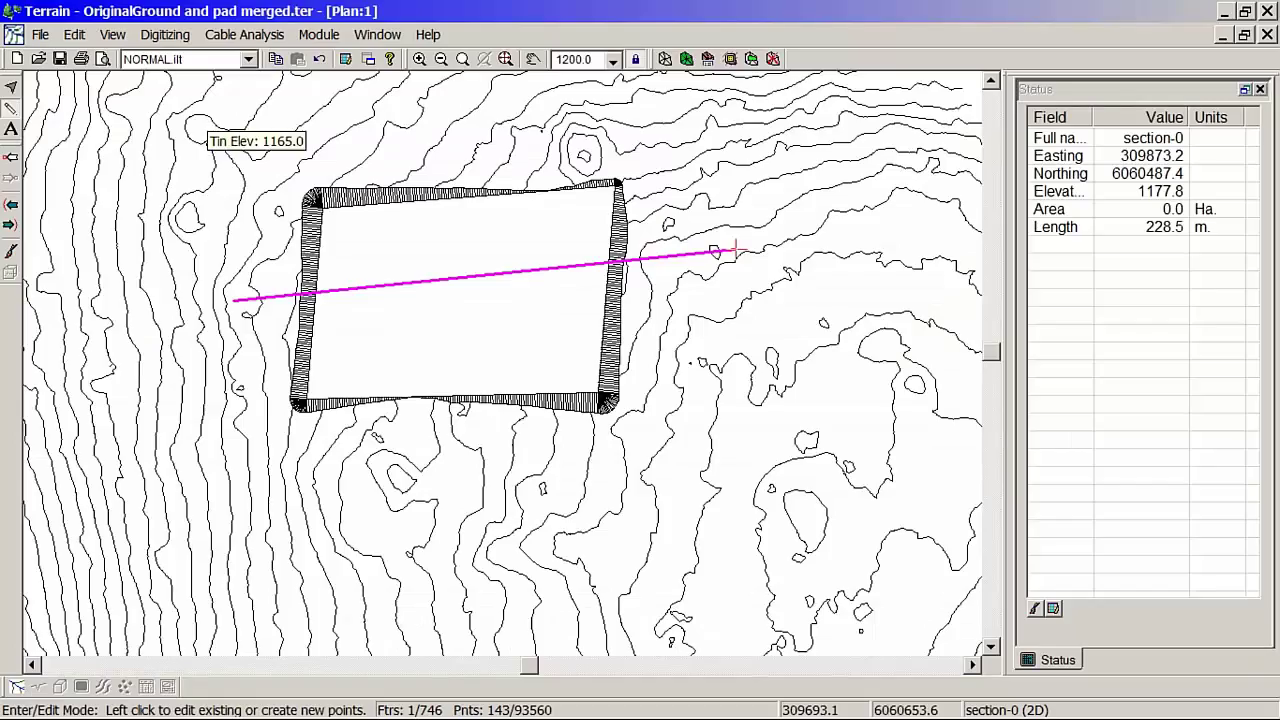
click(248, 60)
click(230, 114)
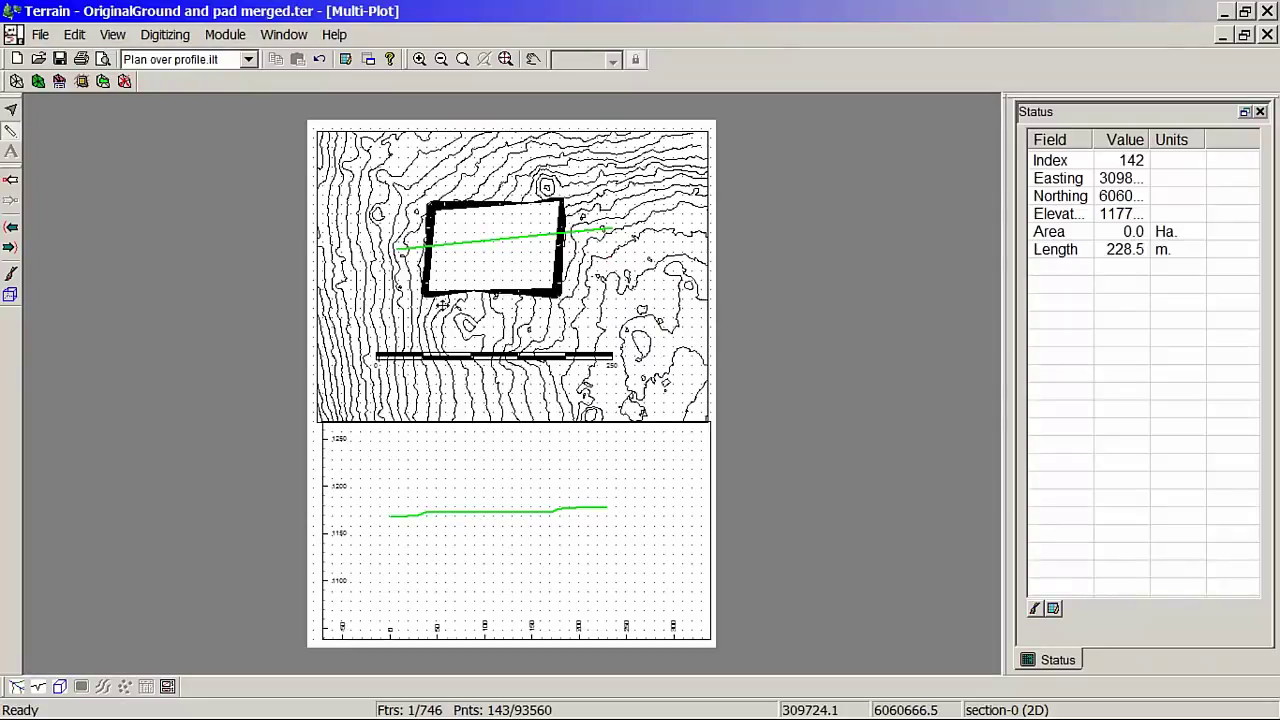
mouse_move(658, 718)
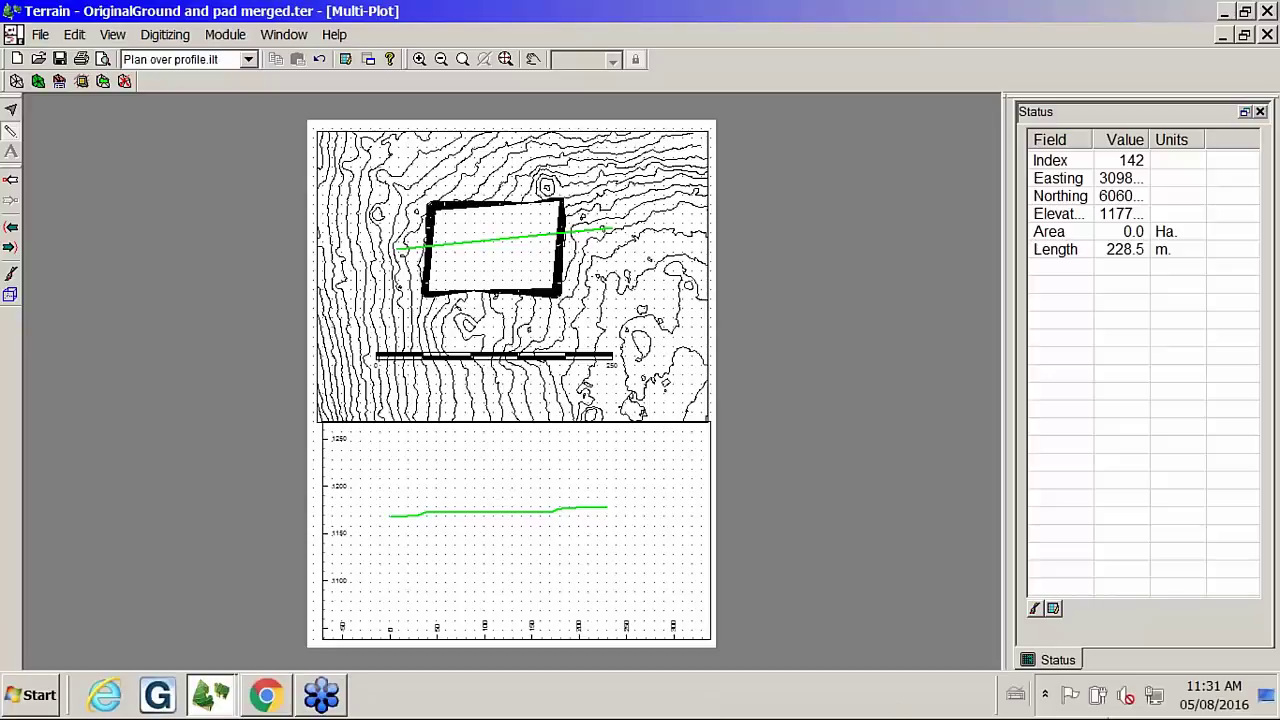
mouse_move(1210, 710)
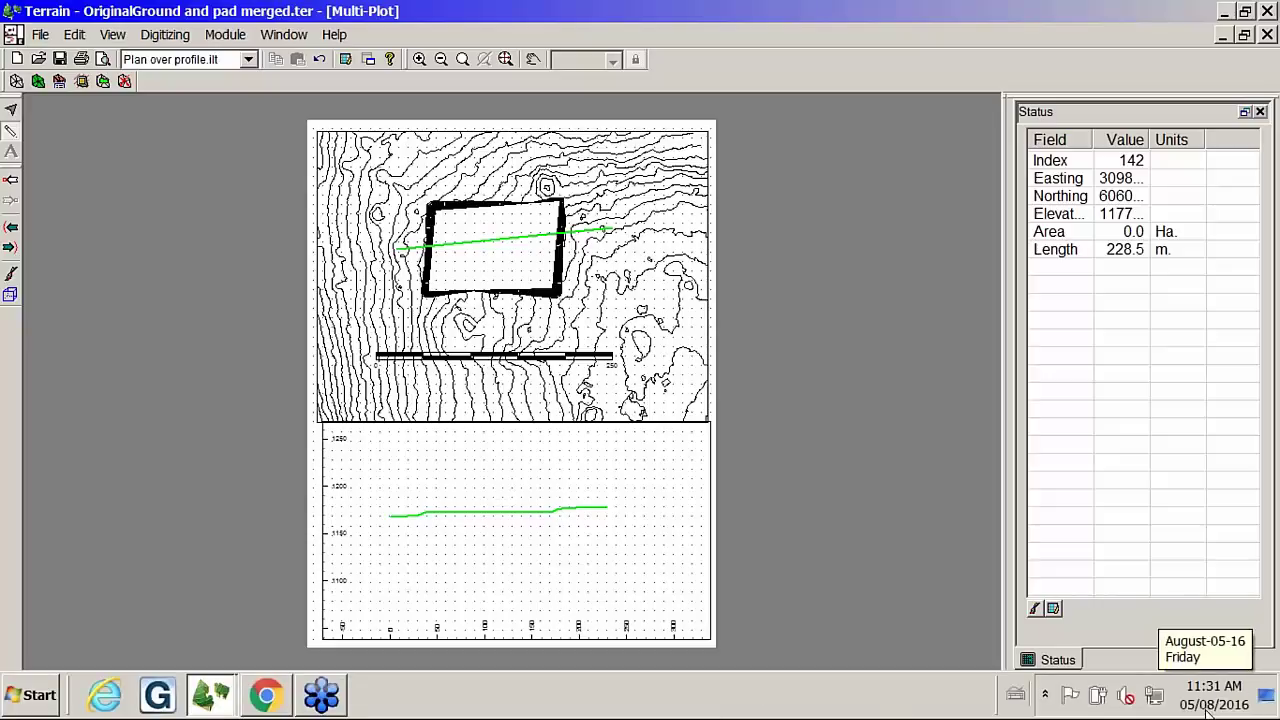